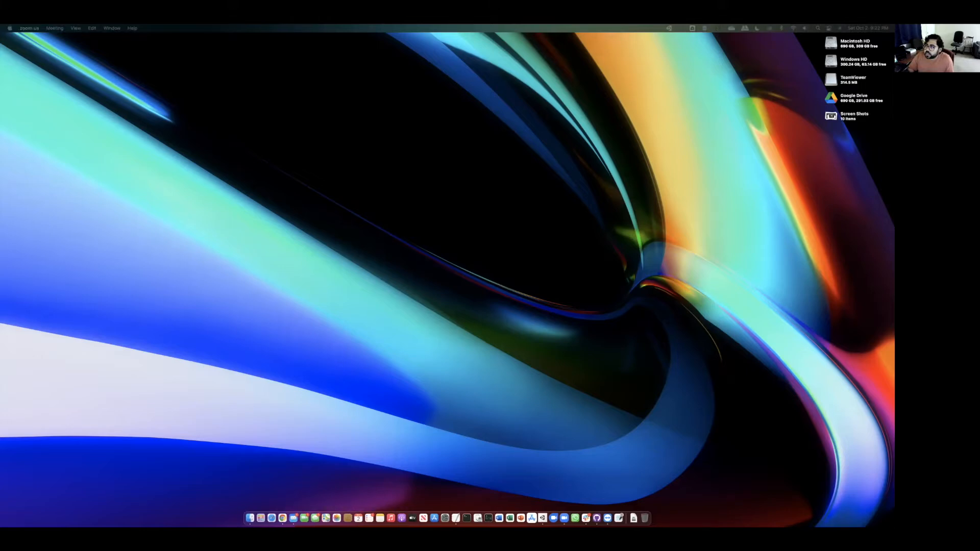
- Bring Chrome onto the main display and start a new repository from the GitHub repositories page
drag(890, 163, 393, 98)
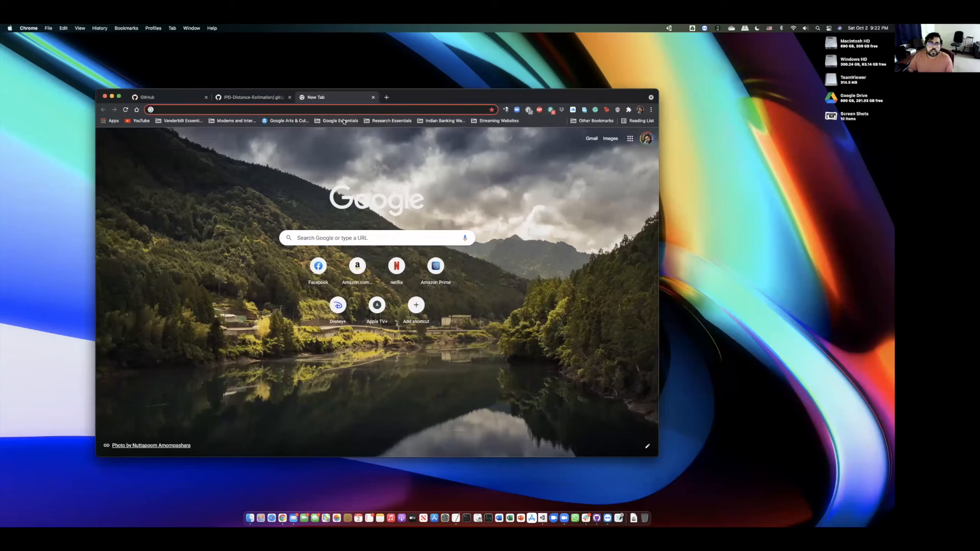
click(389, 121)
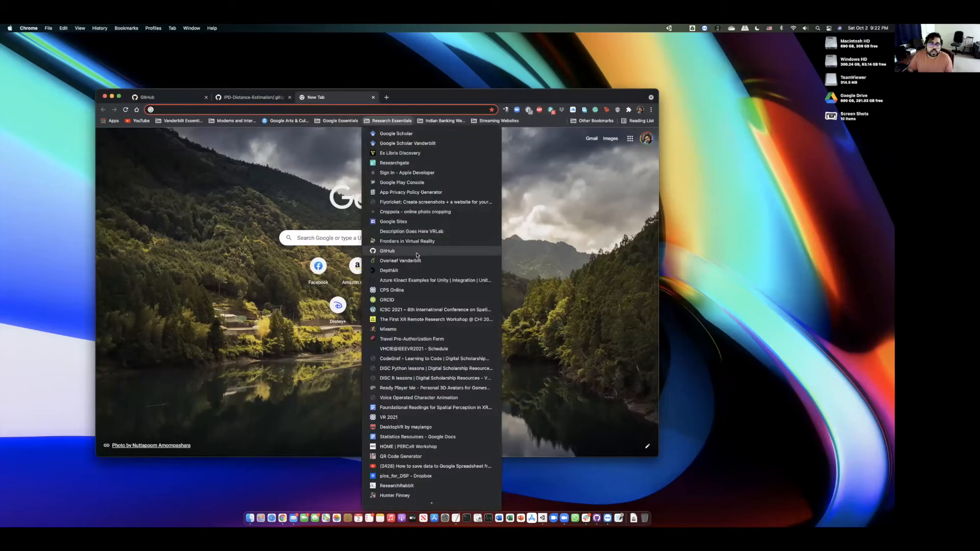
click(417, 253)
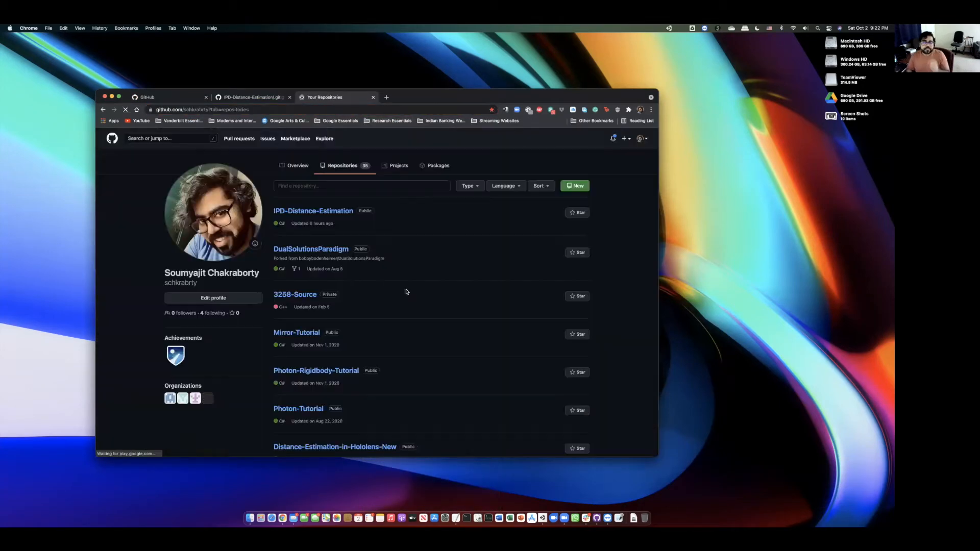
click(578, 186)
- Name the repository 'Test for class', make it Private, and add a README and .gitignore
click(373, 262)
text(T)
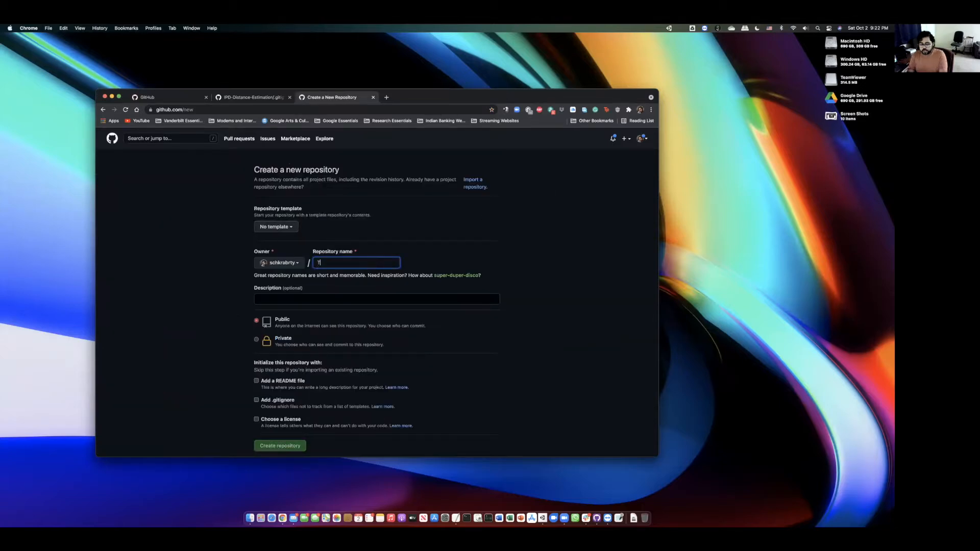
text(est for class)
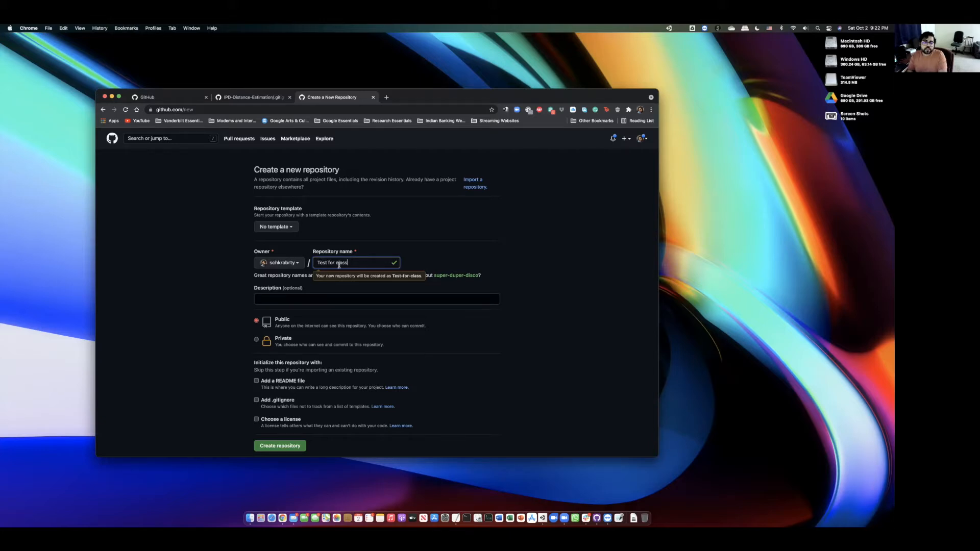
click(257, 340)
scroll(438, 367, down, 2)
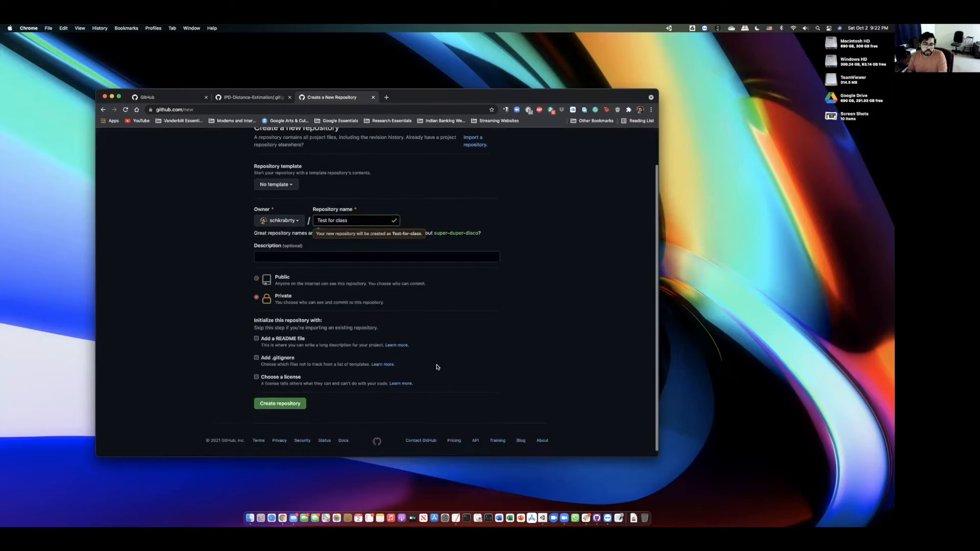
click(256, 337)
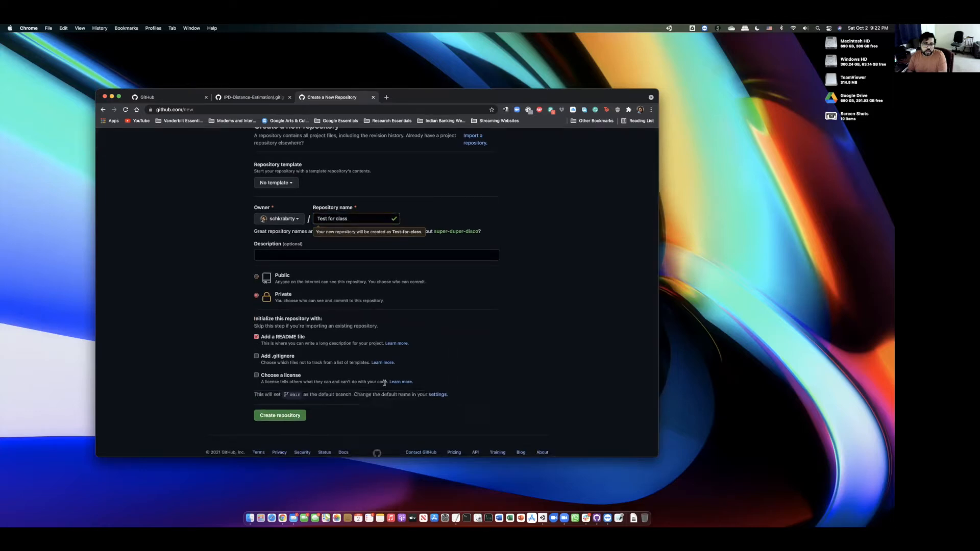
click(256, 356)
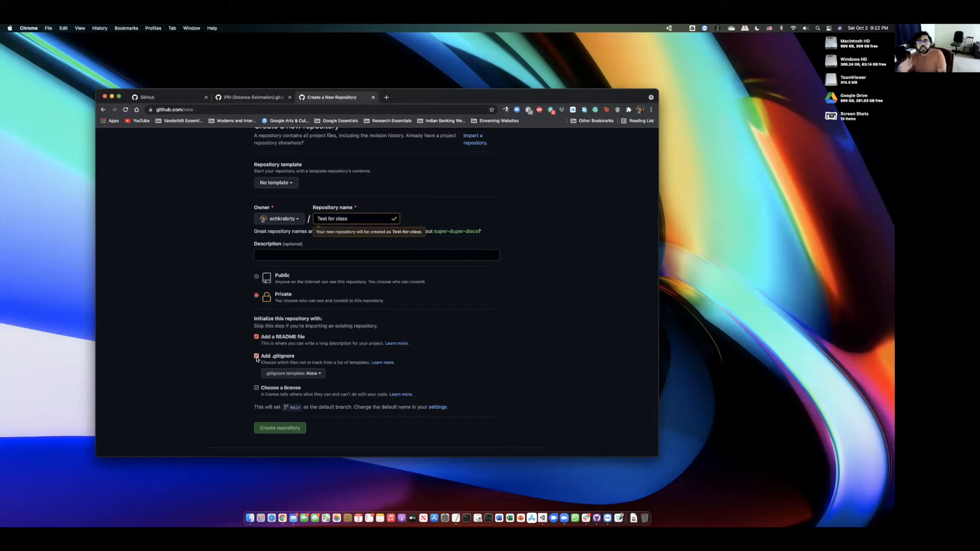
- Navigate from Macintosh HD through Users and the home folder into IPD-Distance-Estimation/IPD Distance Estimation
double_click(832, 45)
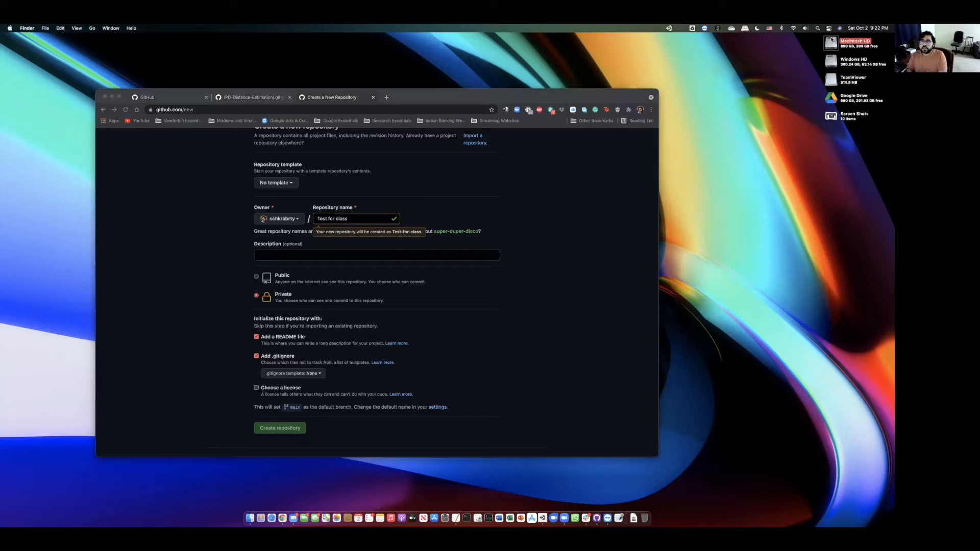
double_click(487, 150)
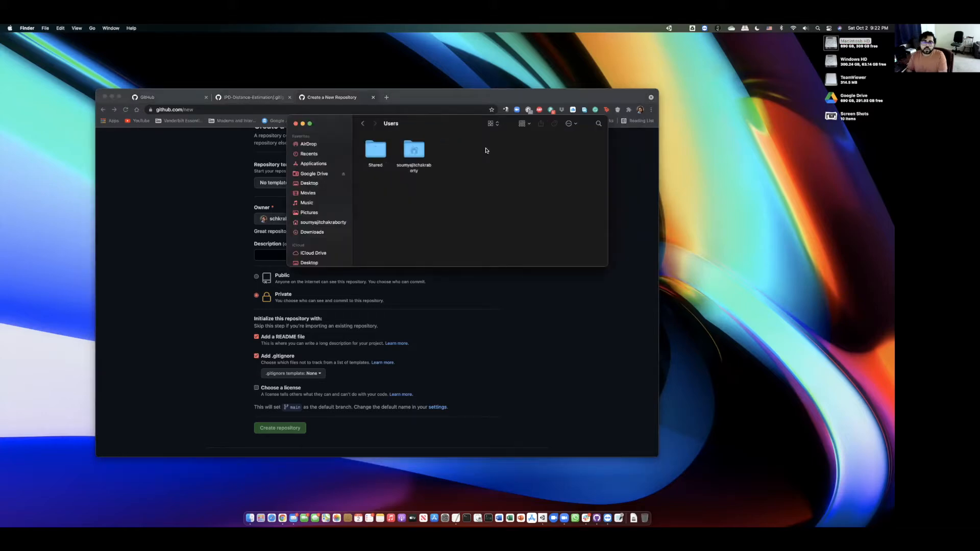
double_click(417, 151)
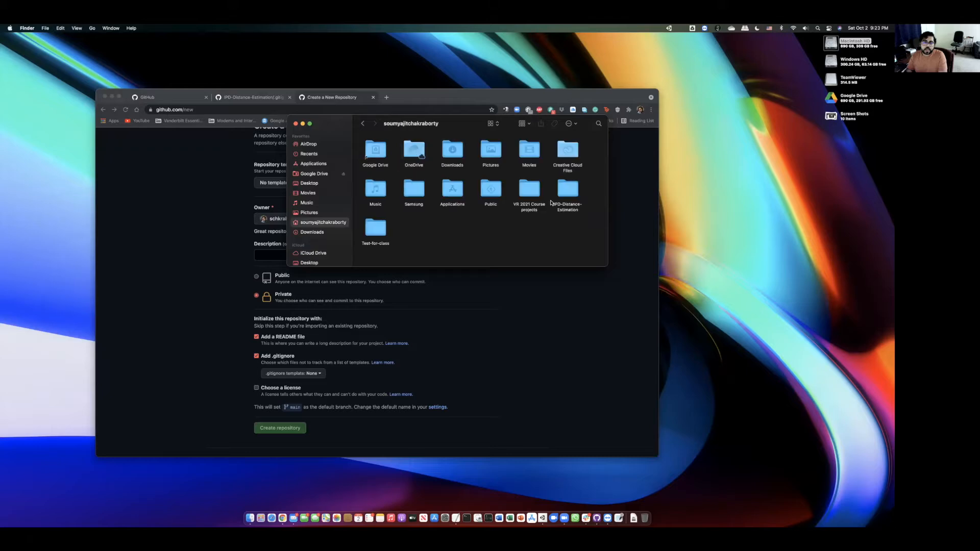
double_click(568, 190)
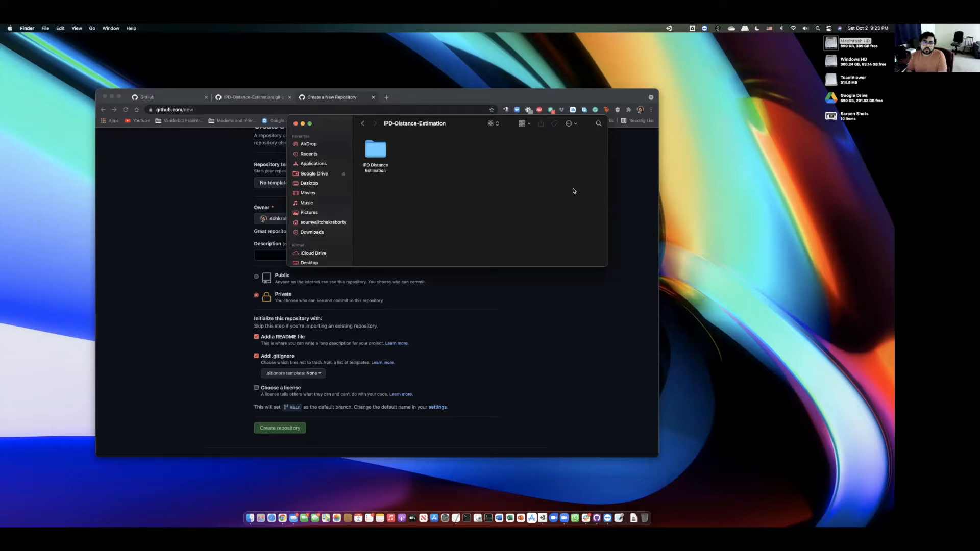
double_click(377, 156)
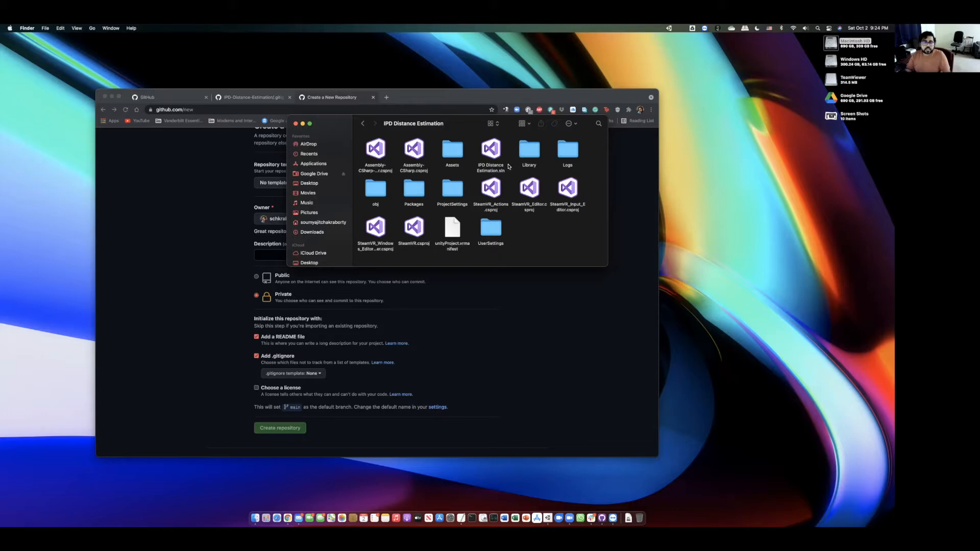
- Look over the project files: Assembly-CSharp.csproj, Assets, the .sln file, Library and Logs
click(413, 170)
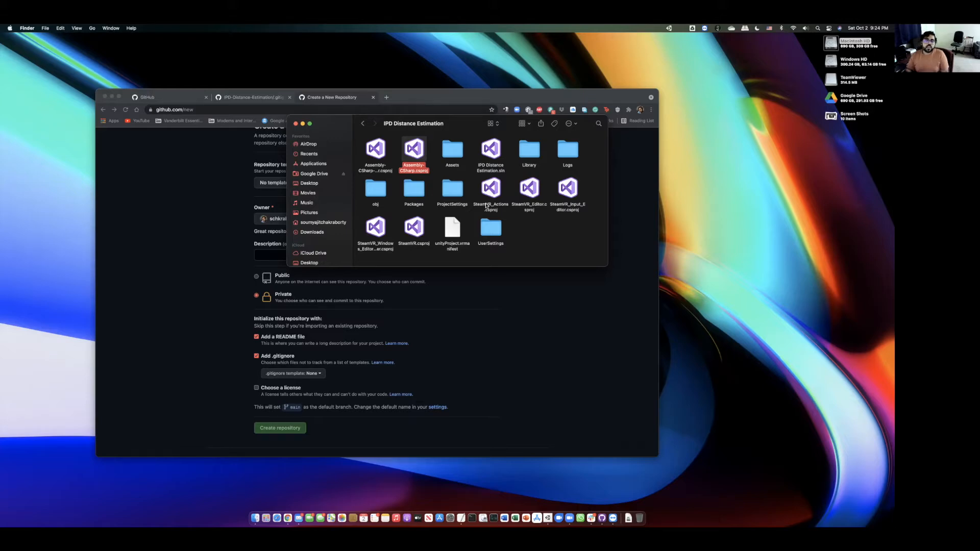
click(361, 148)
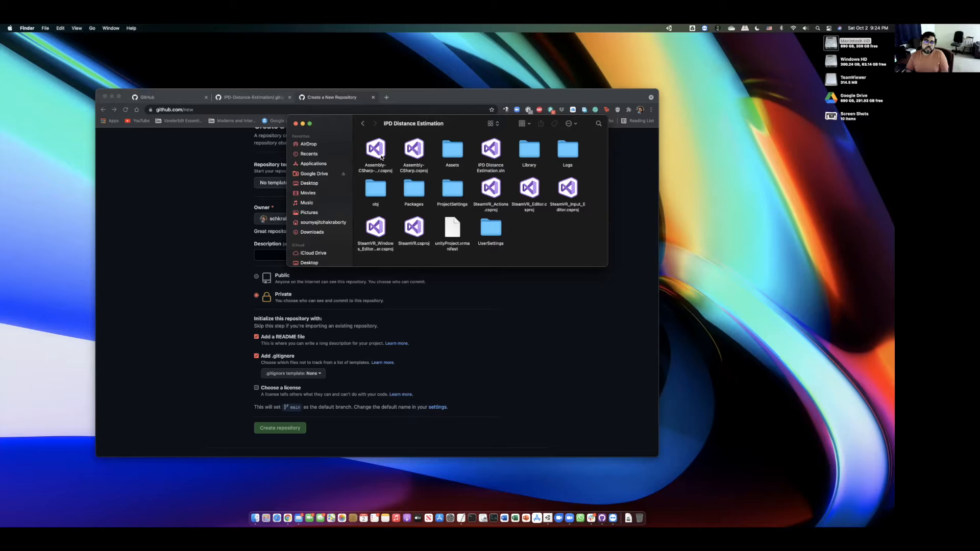
click(384, 172)
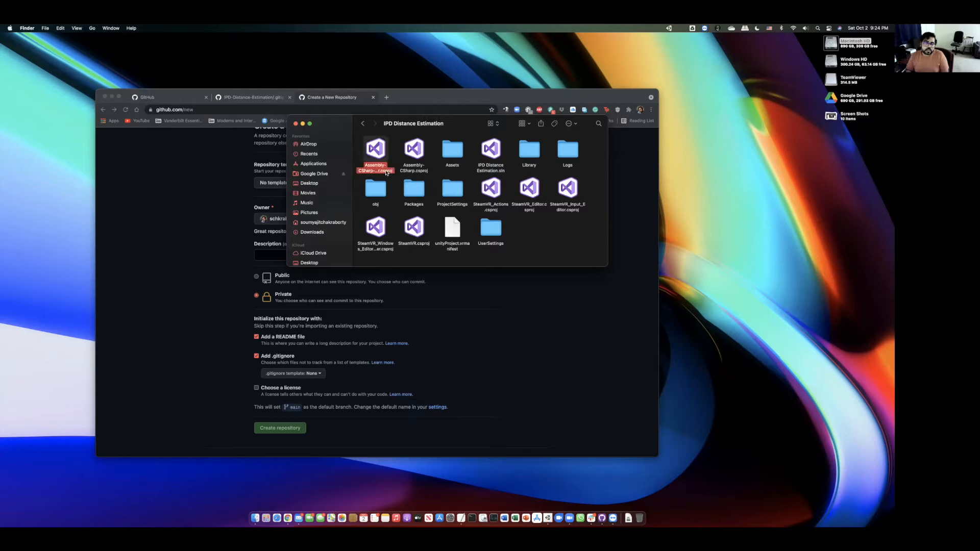
click(412, 173)
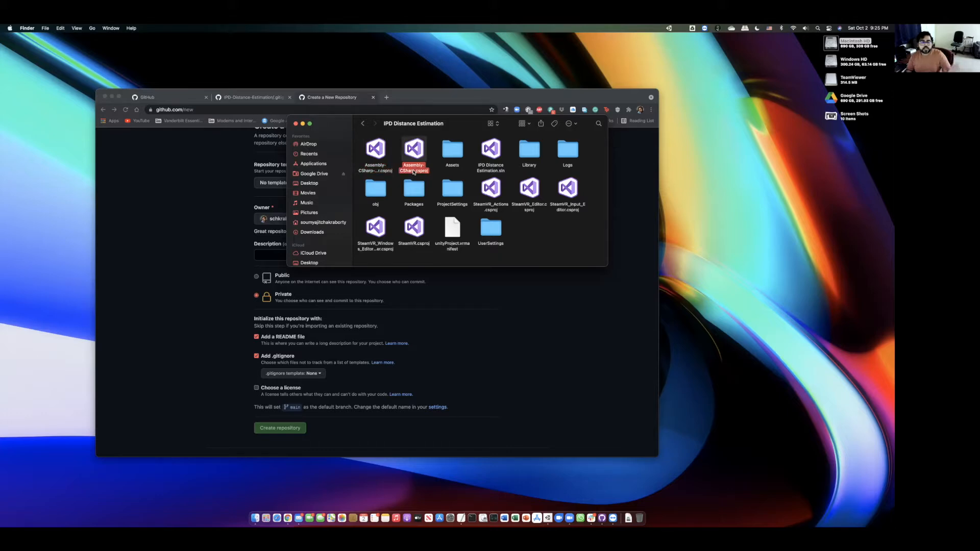
click(451, 163)
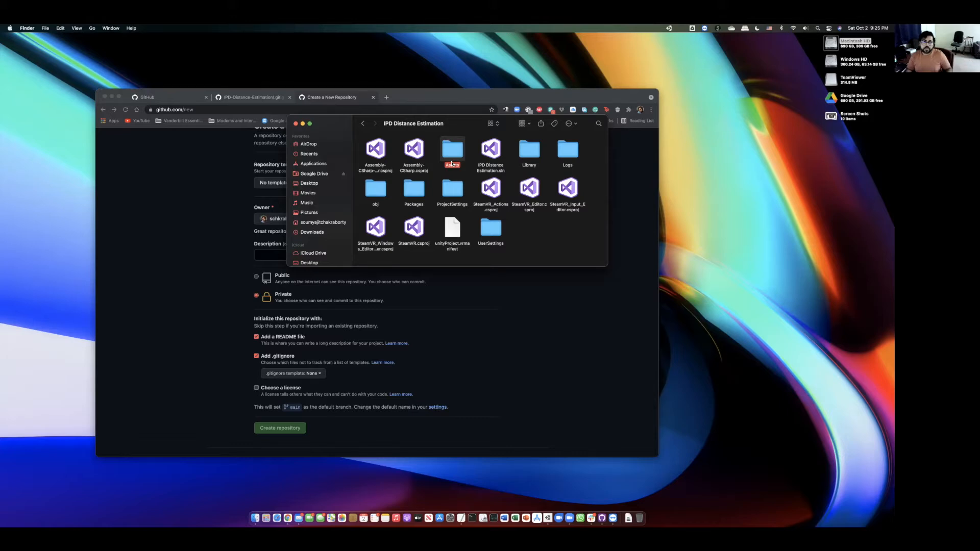
click(500, 172)
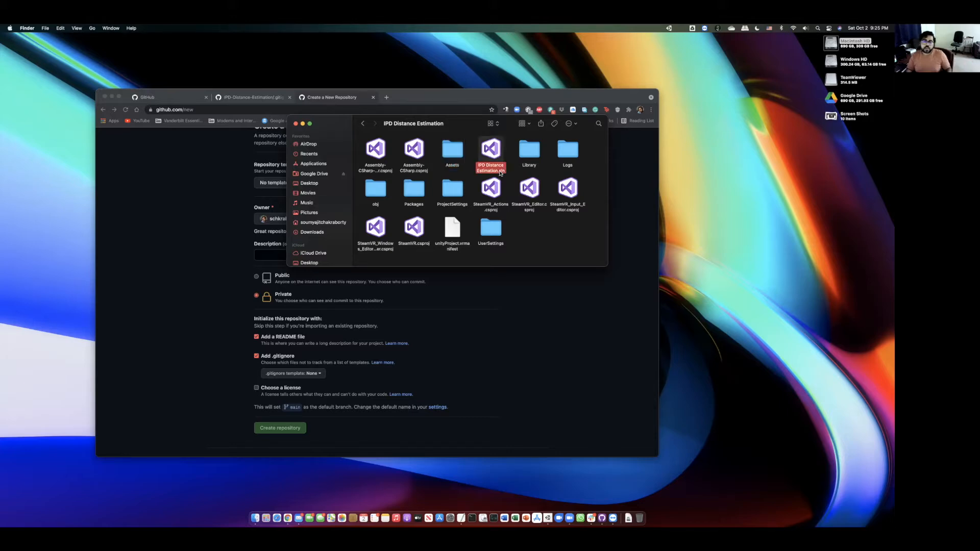
click(526, 165)
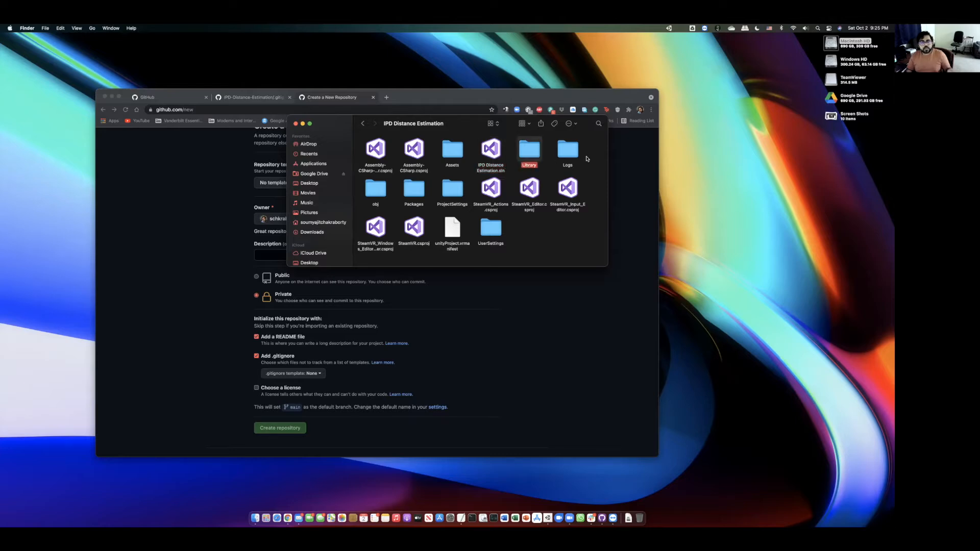
click(573, 151)
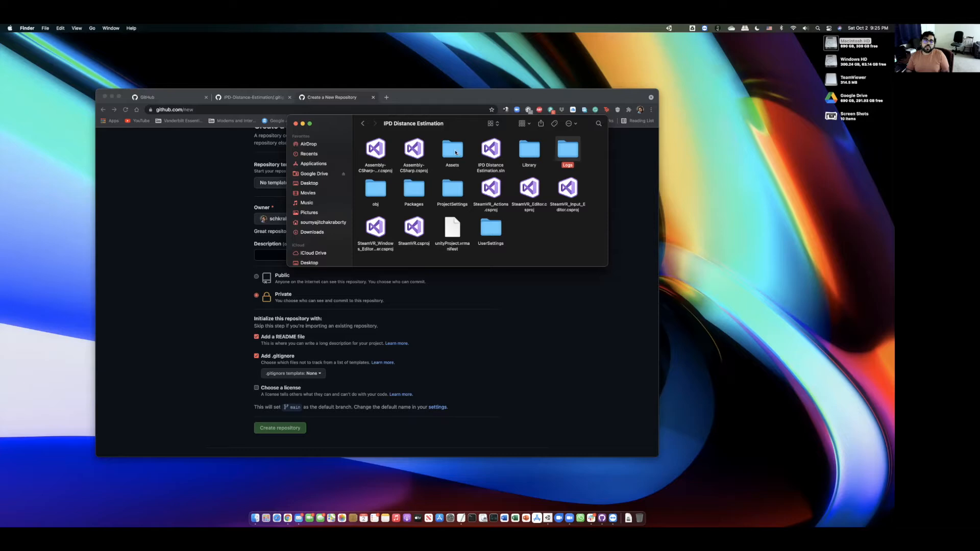
- Select Assets, Packages, ProjectSettings and UserSettings together, then close the Finder window
click(455, 153)
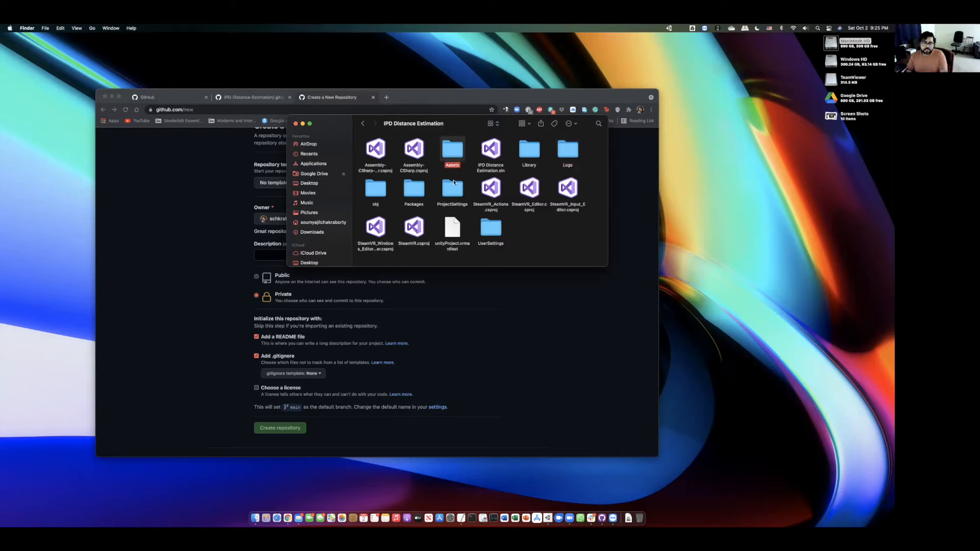
super+click(417, 191)
super+click(454, 189)
super+click(496, 230)
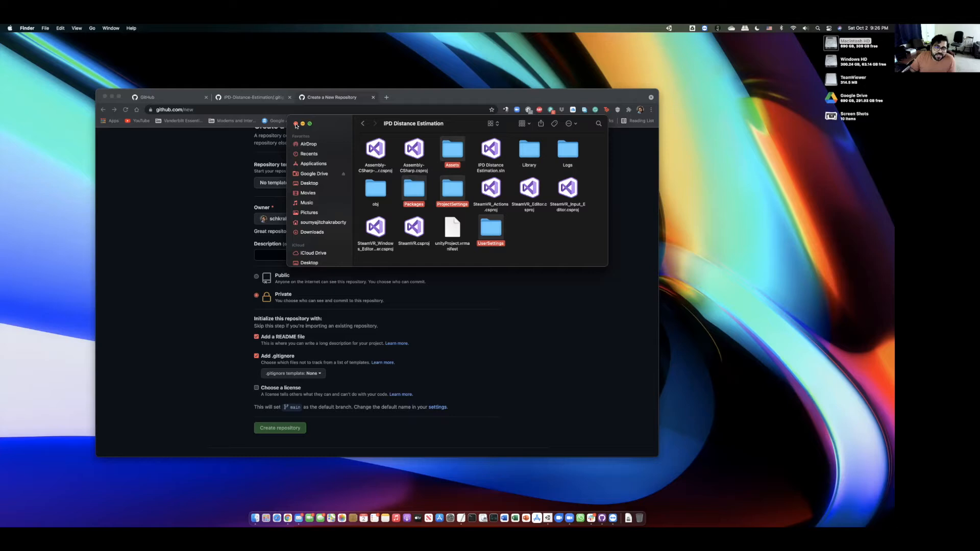
click(296, 124)
scroll(400, 209, up, 3)
- Filter the .gitignore templates by 'Unity' and choose the Unity template
click(322, 264)
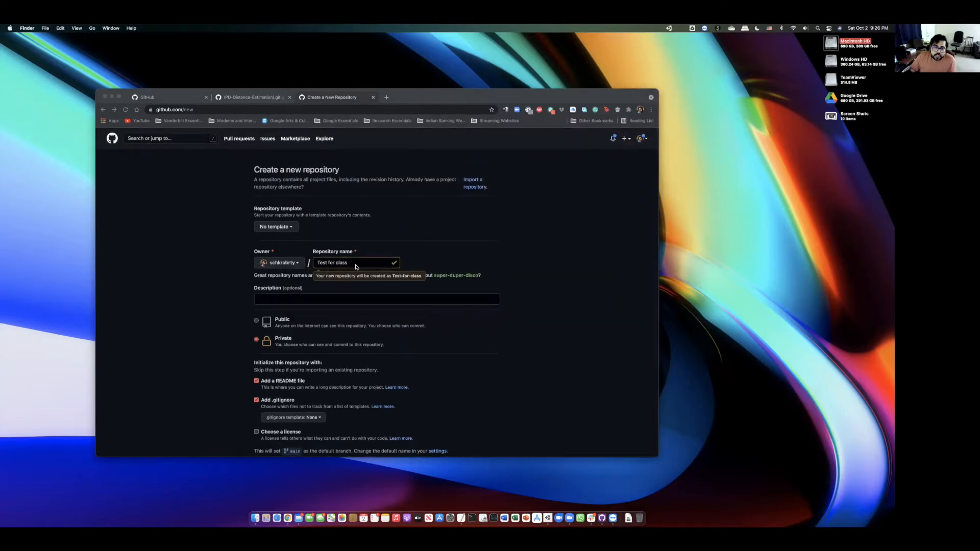
scroll(355, 267, down, 3)
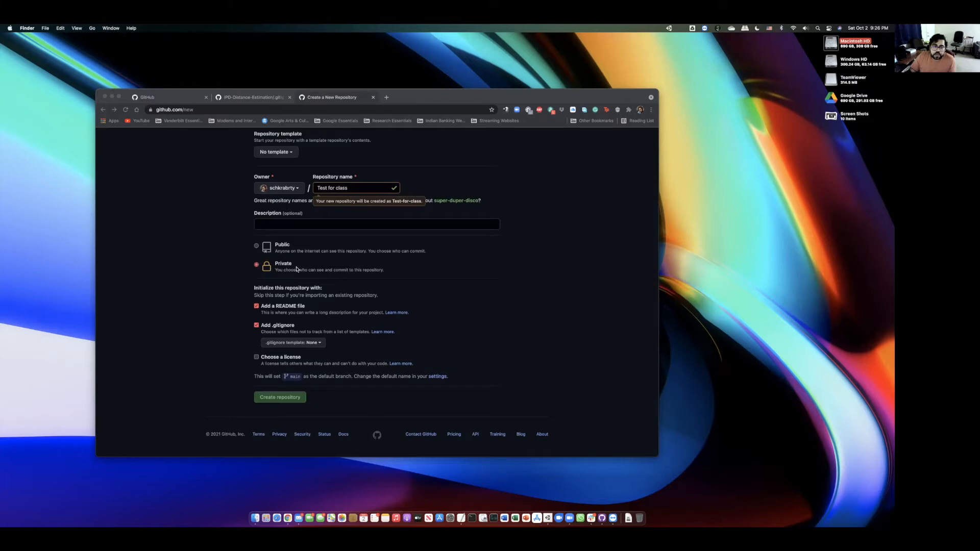
click(306, 345)
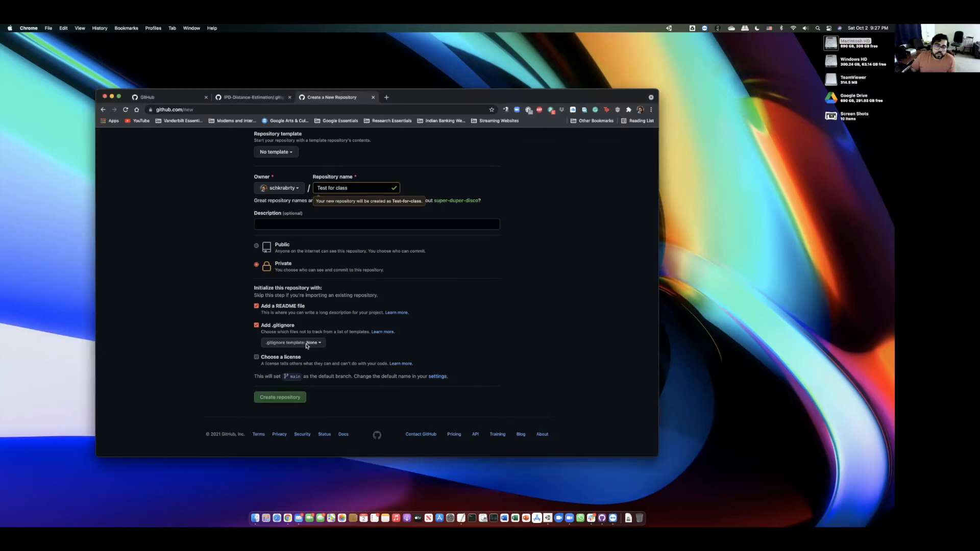
click(307, 344)
text(Unoil)
key(BackSpace)
key(BackSpace)
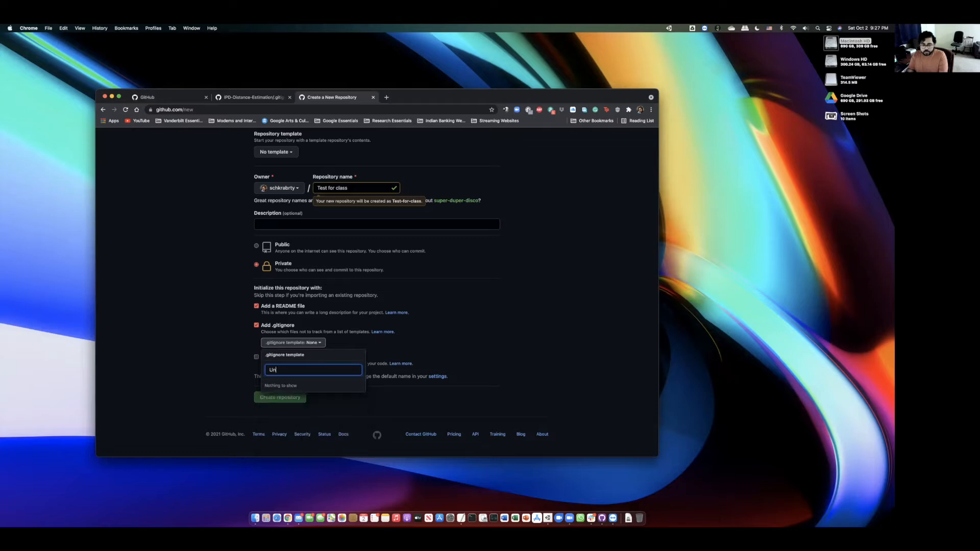
text(ity)
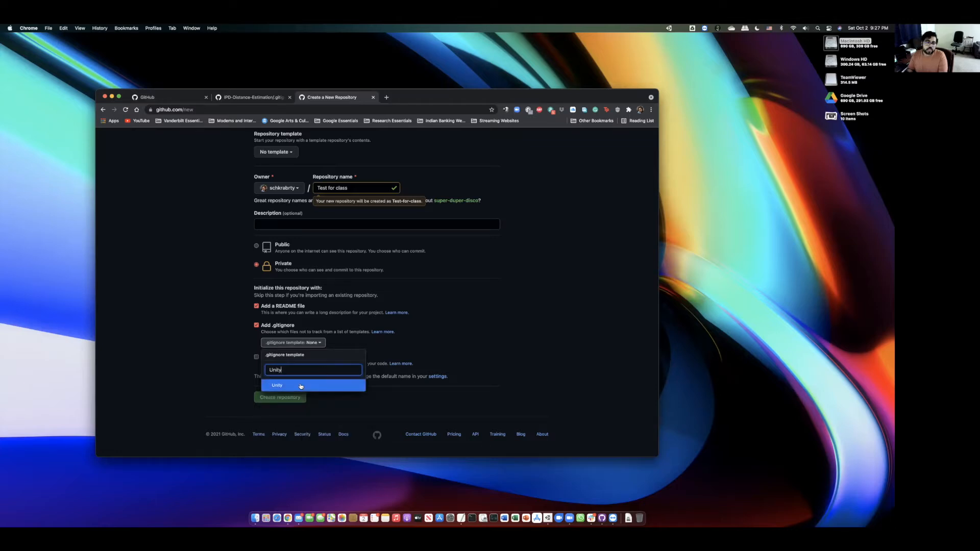
click(300, 387)
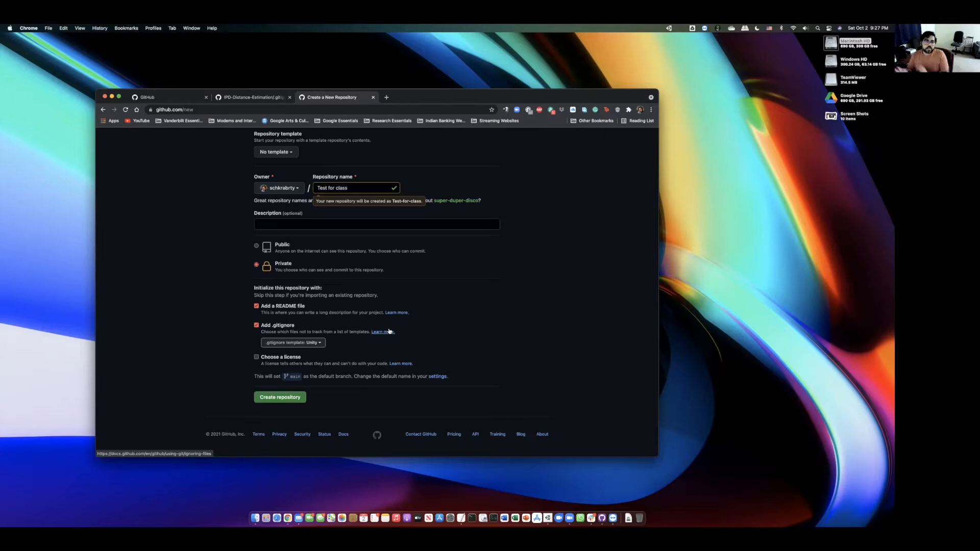
- Create the Test-for-class repository and read through its 60-line Unity .gitignore
click(295, 398)
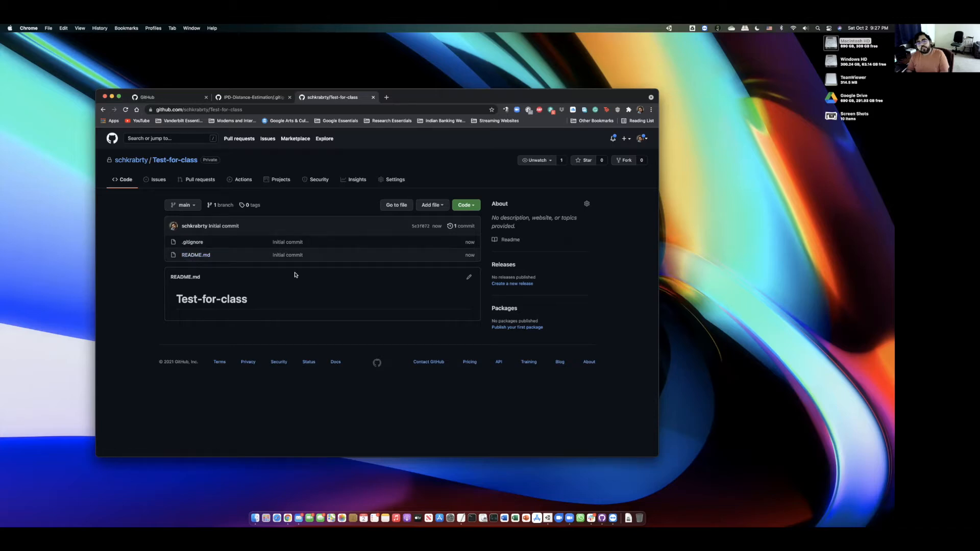
click(197, 242)
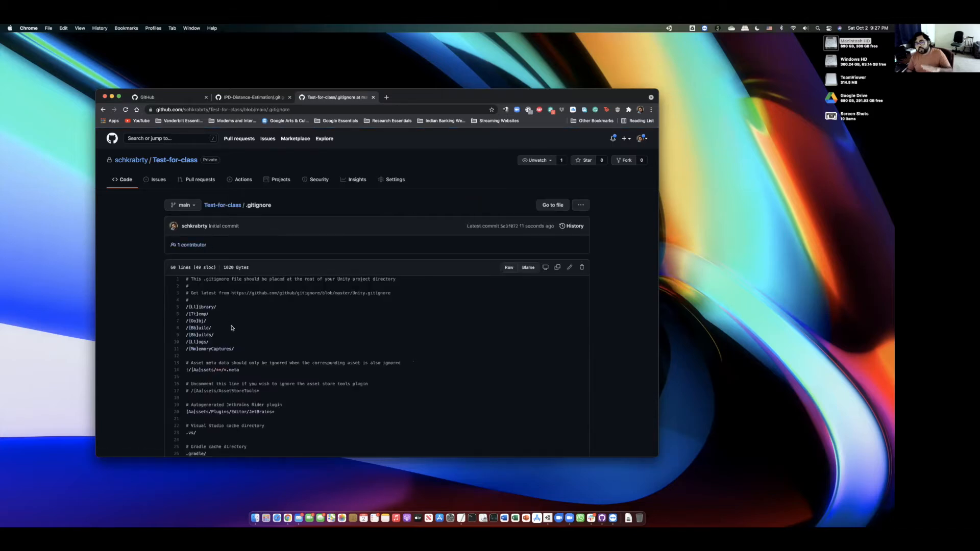
scroll(235, 331, down, 5)
scroll(235, 331, up, 5)
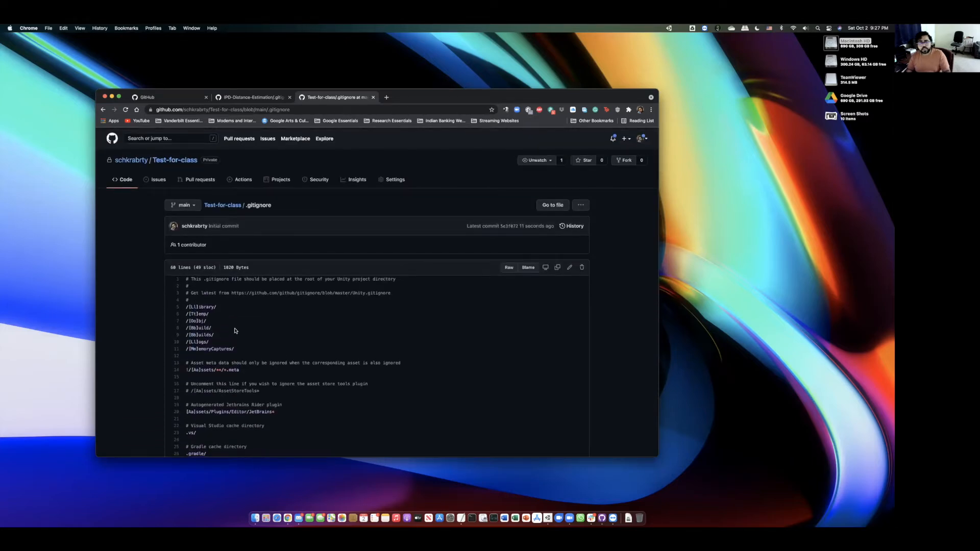
scroll(235, 331, down, 5)
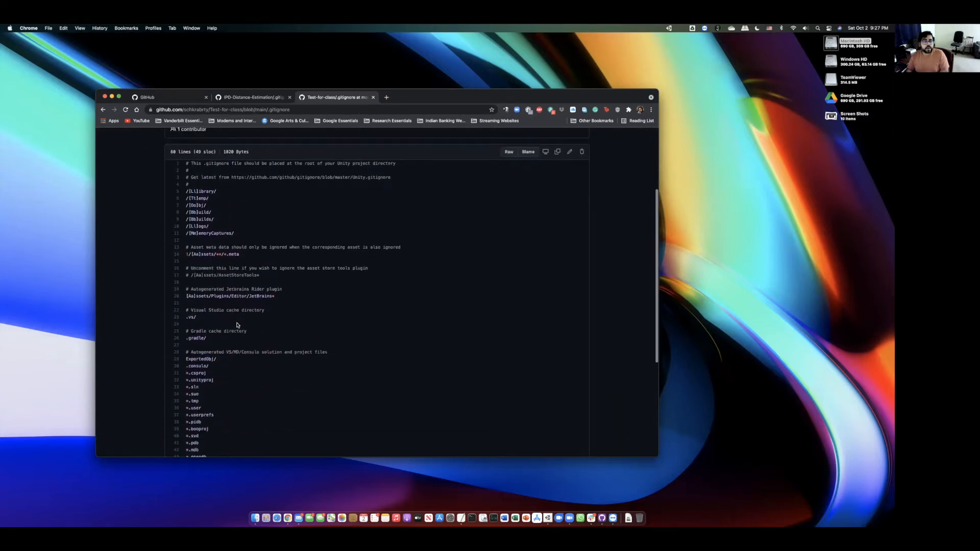
scroll(237, 325, up, 4)
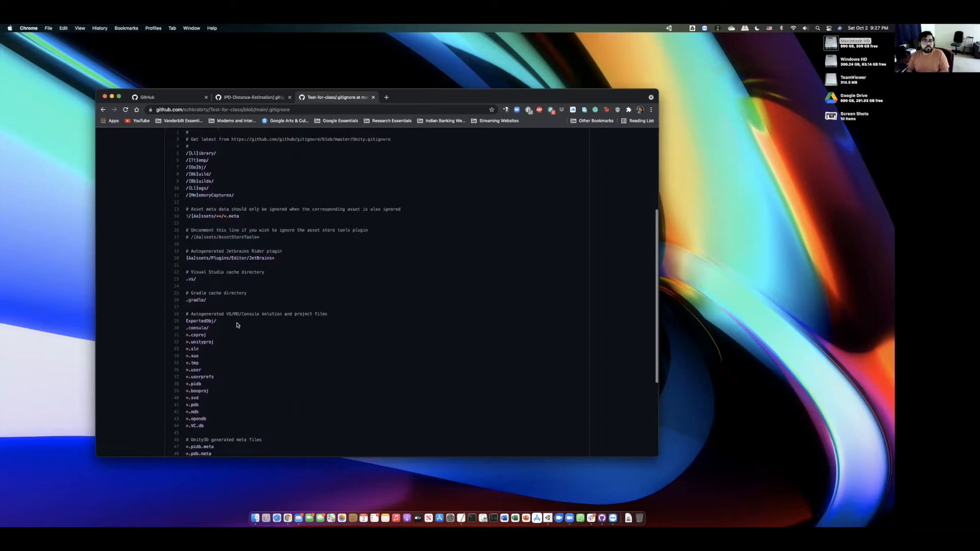
scroll(237, 325, up, 1)
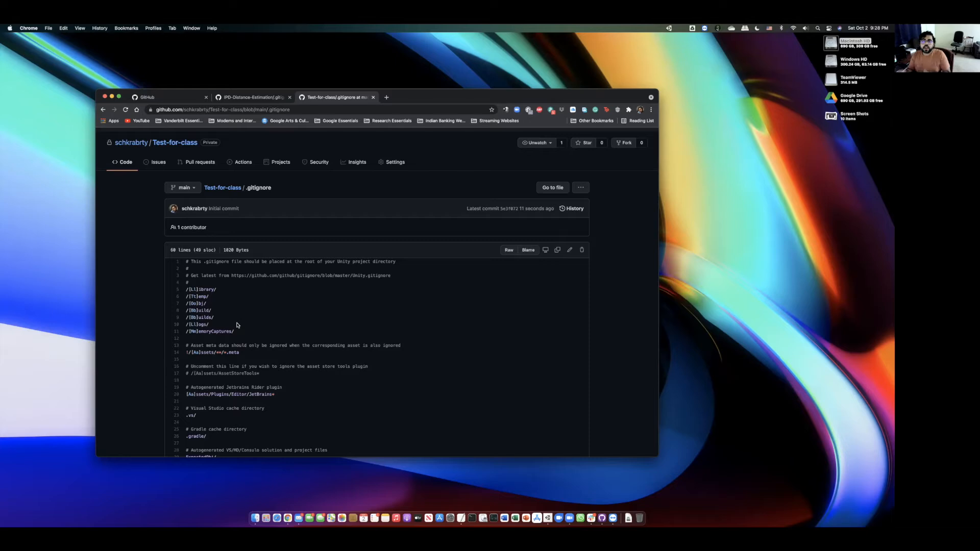
double_click(831, 42)
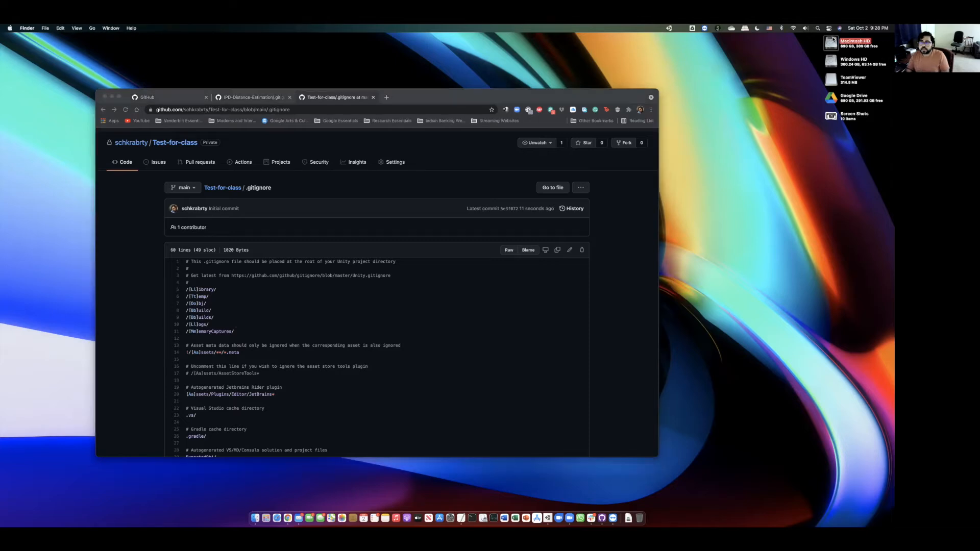
double_click(492, 149)
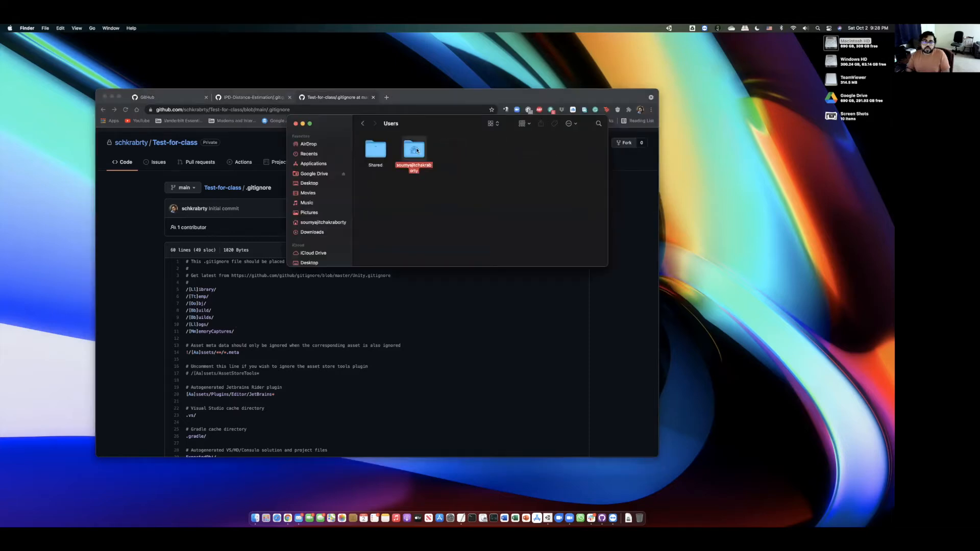
double_click(413, 149)
double_click(565, 196)
double_click(380, 153)
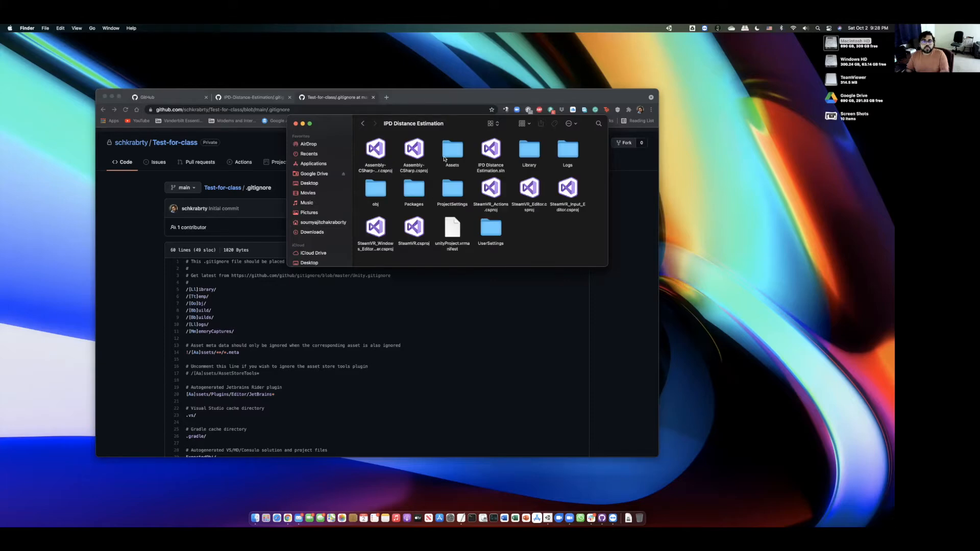
click(451, 151)
super+click(456, 188)
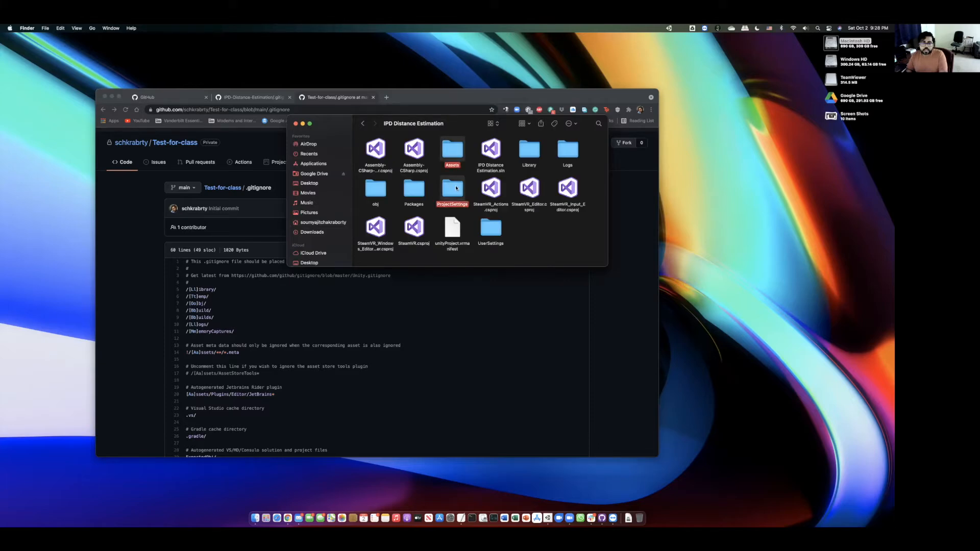
super+click(415, 193)
super+click(485, 224)
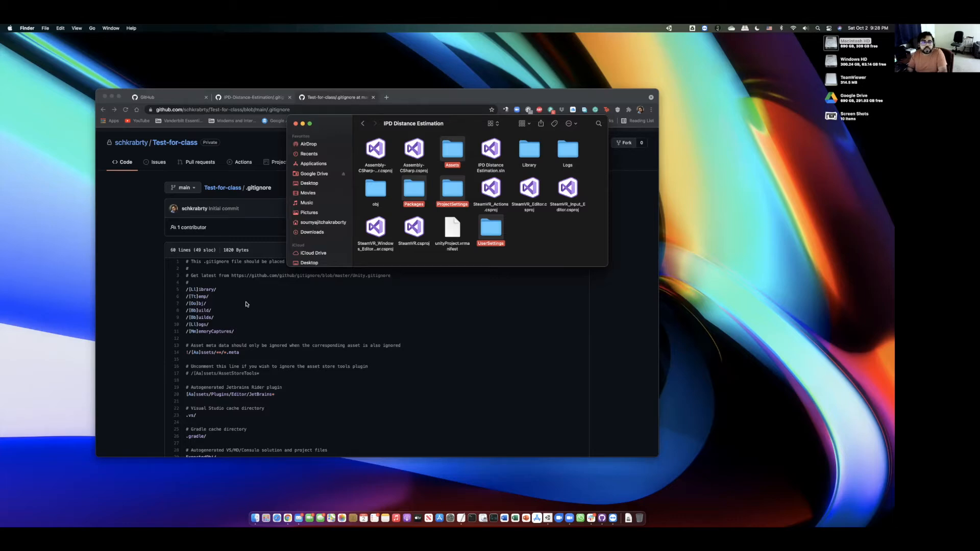
click(191, 292)
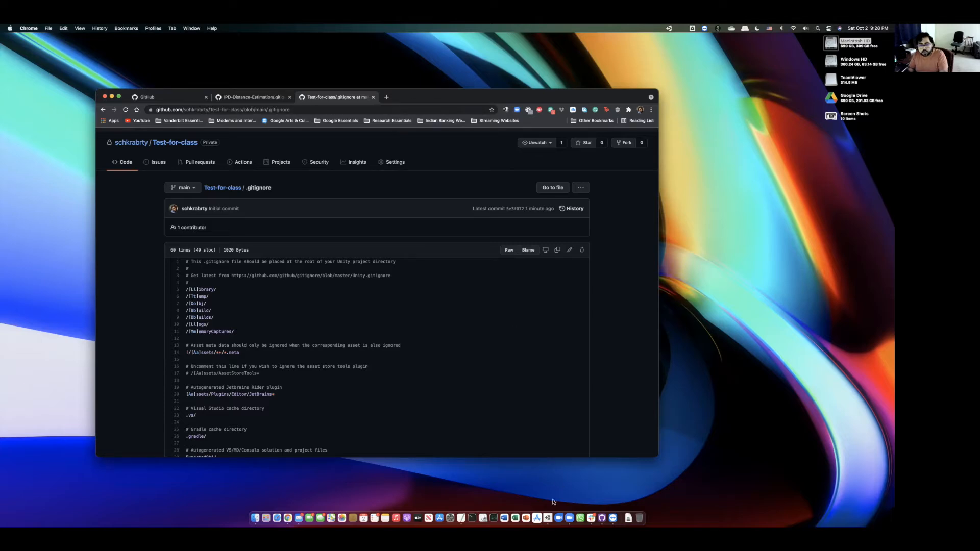
- Create a 3D Unity project named New Unity Project in the home folder via Unity Hub
click(548, 516)
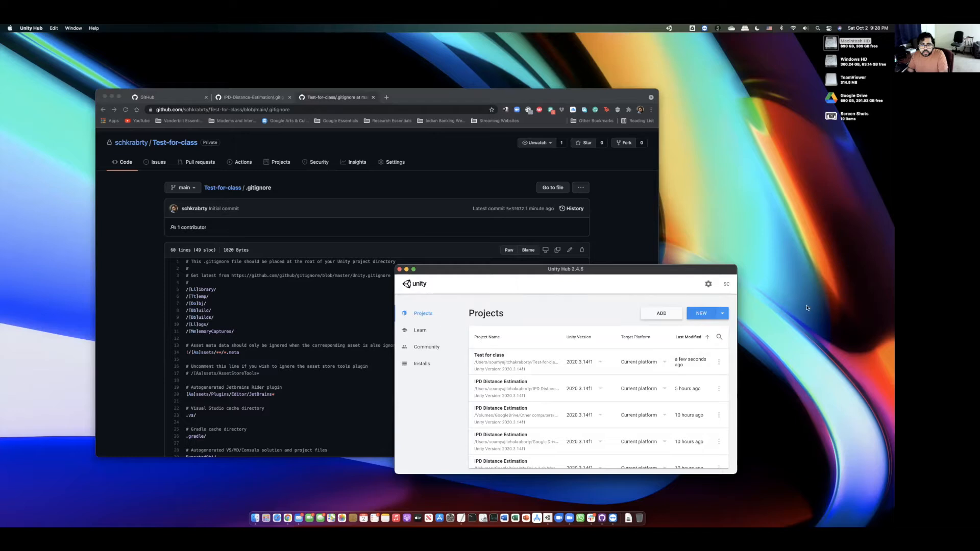
click(710, 314)
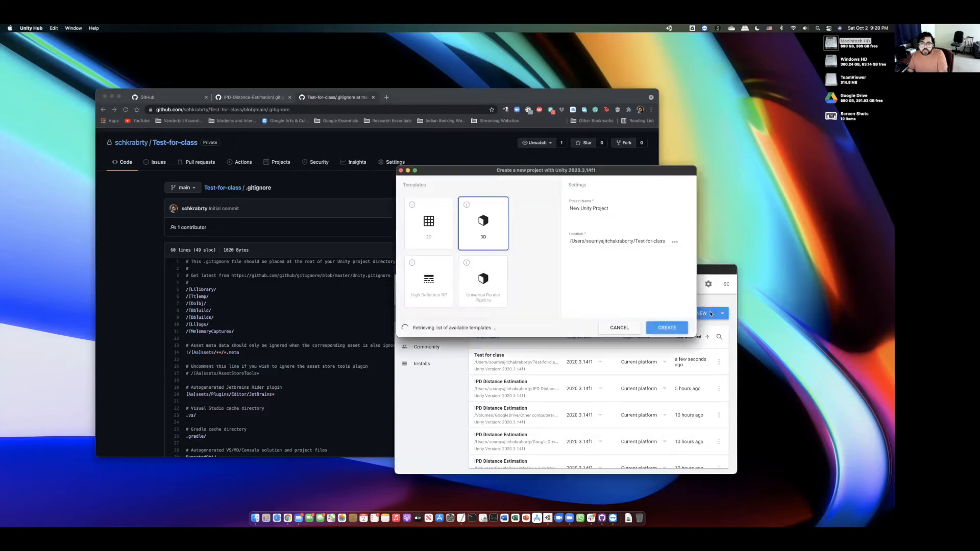
click(672, 242)
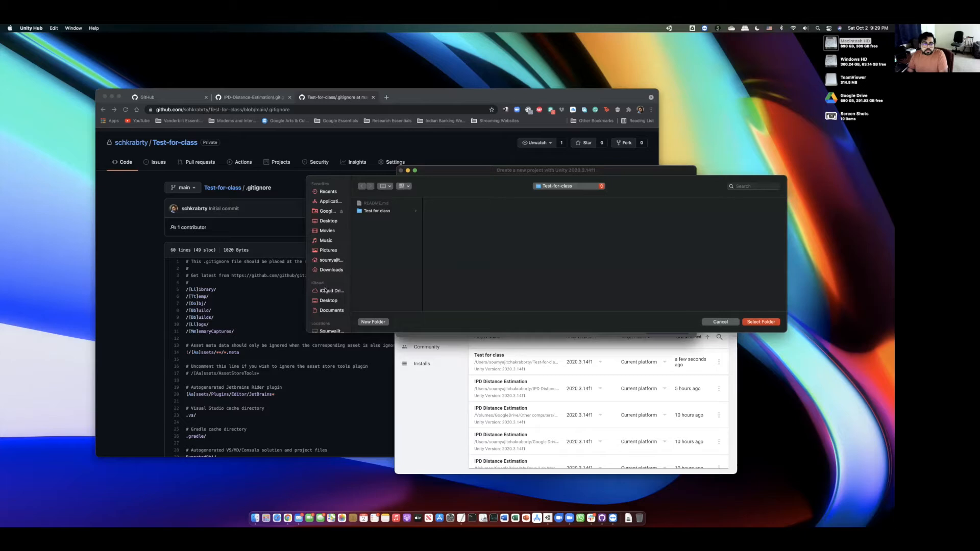
click(331, 260)
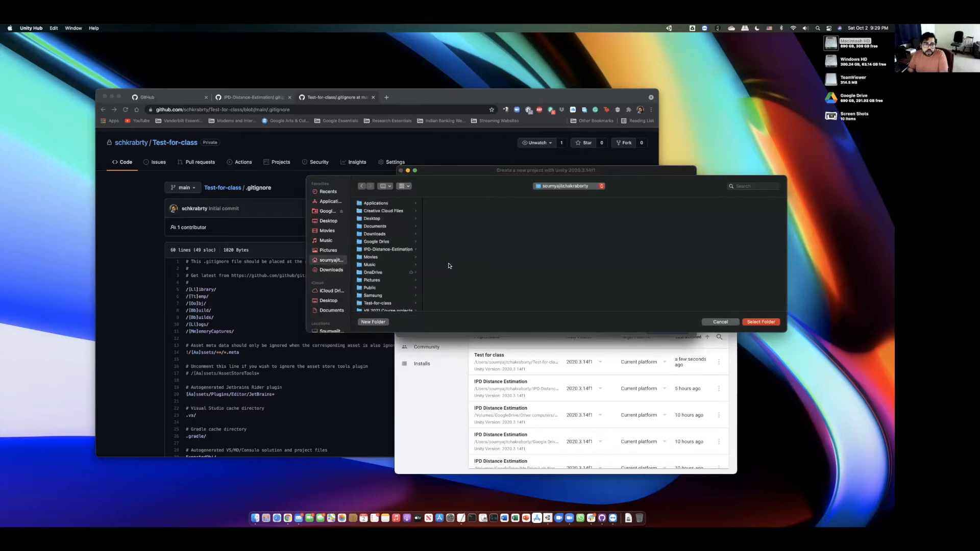
click(763, 322)
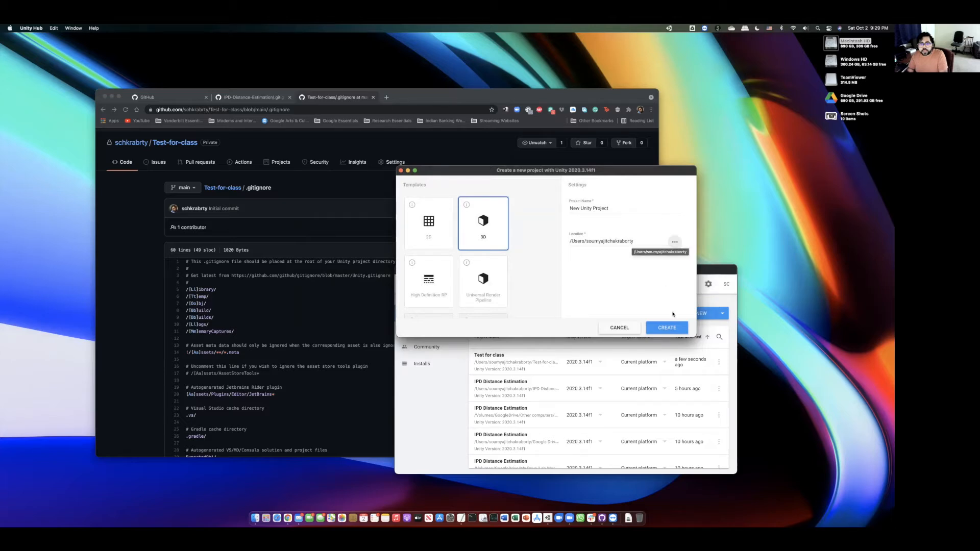
click(669, 327)
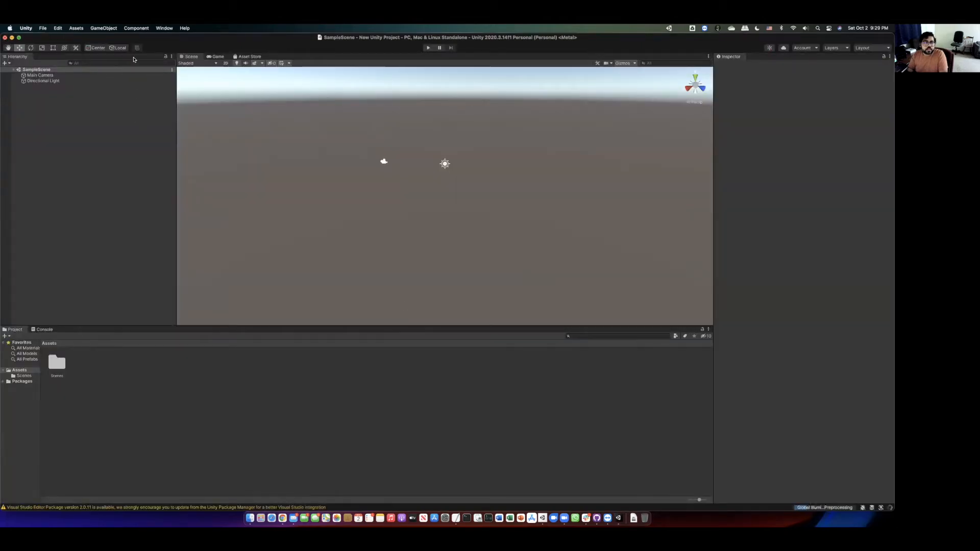
click(840, 29)
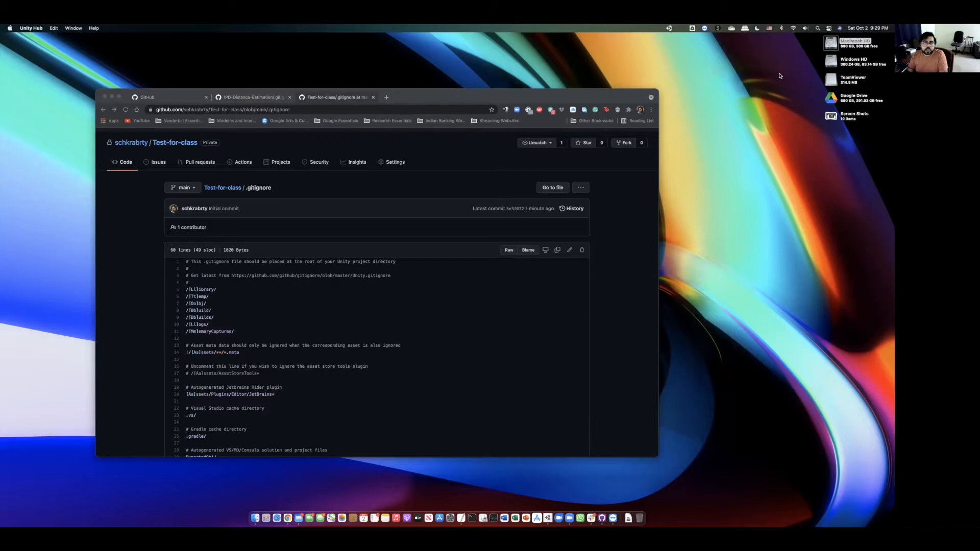
- Open the New Unity Project folder in the home folder and browse its contents
click(833, 39)
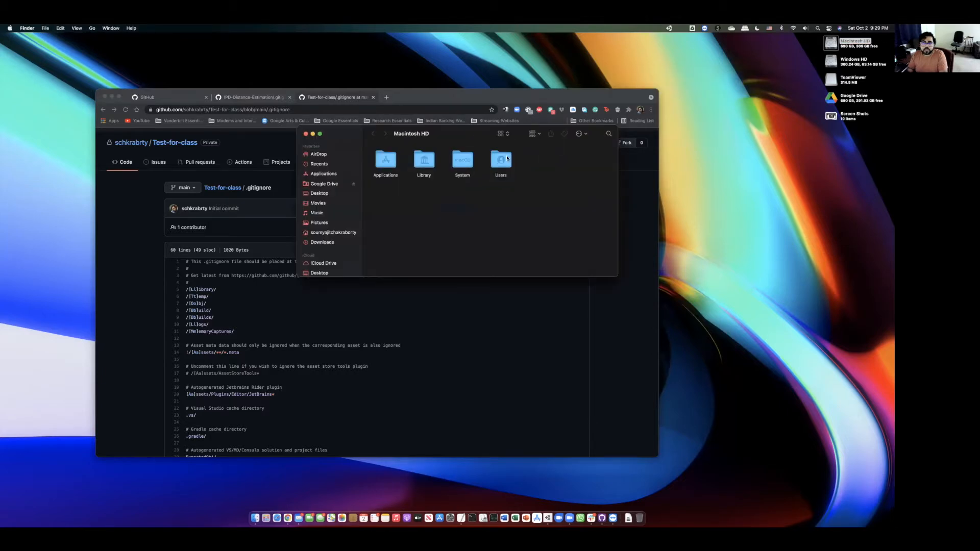
double_click(502, 160)
double_click(427, 162)
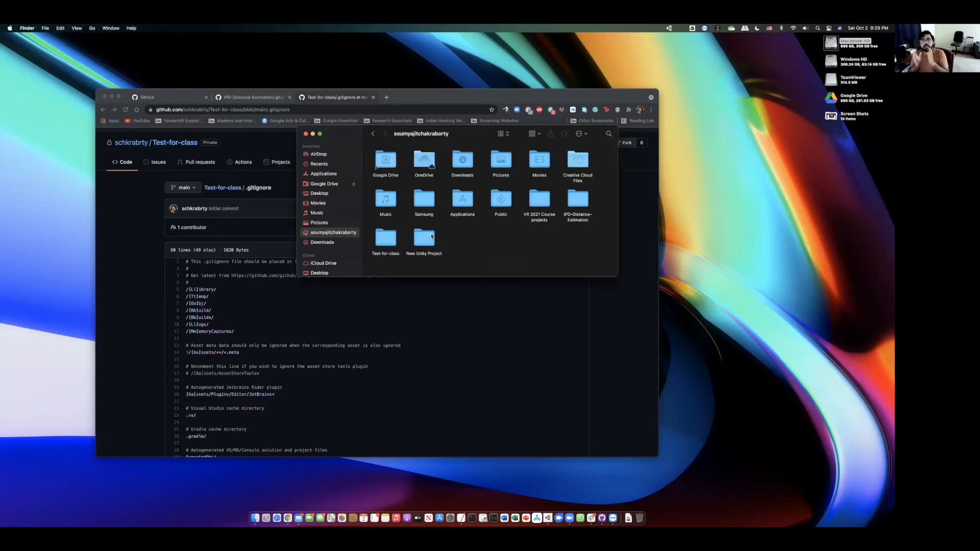
double_click(432, 235)
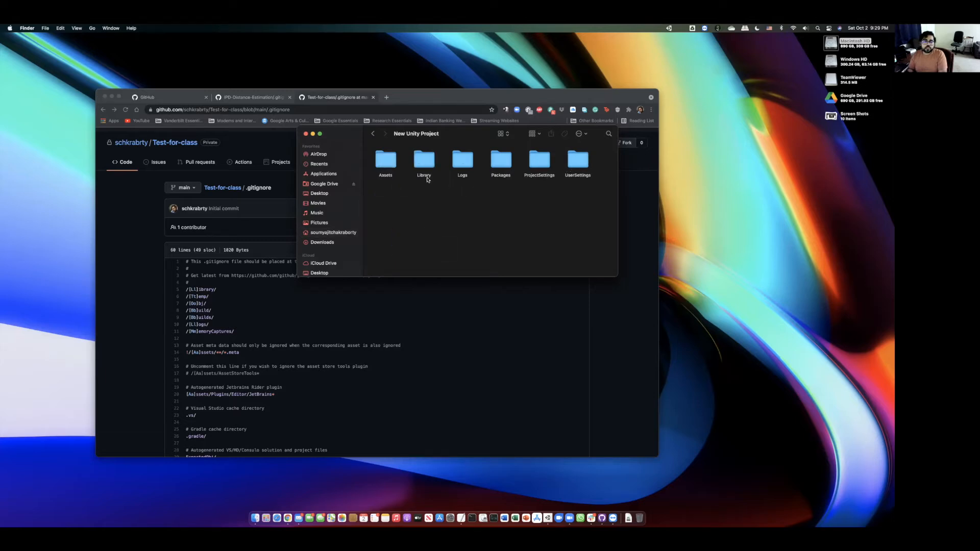
drag(392, 142, 559, 180)
click(420, 105)
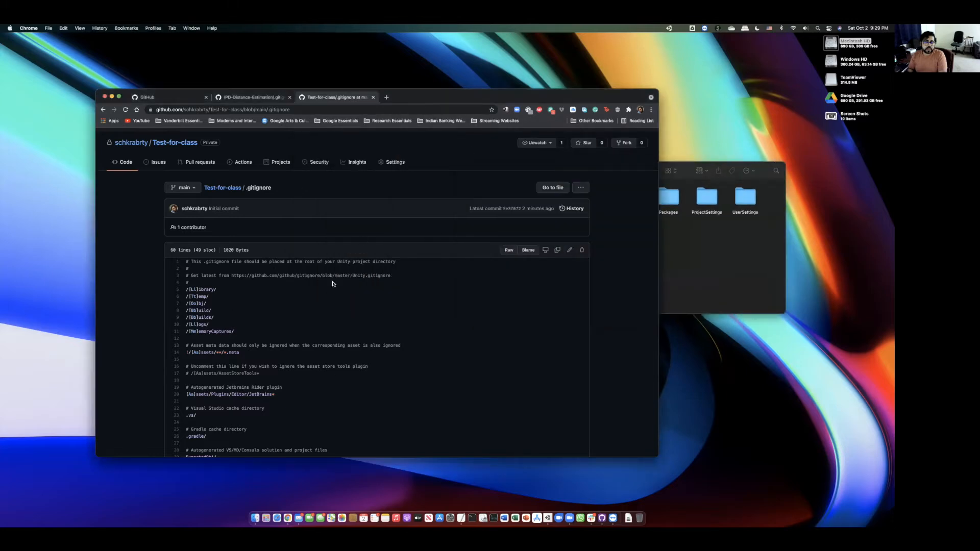
click(675, 240)
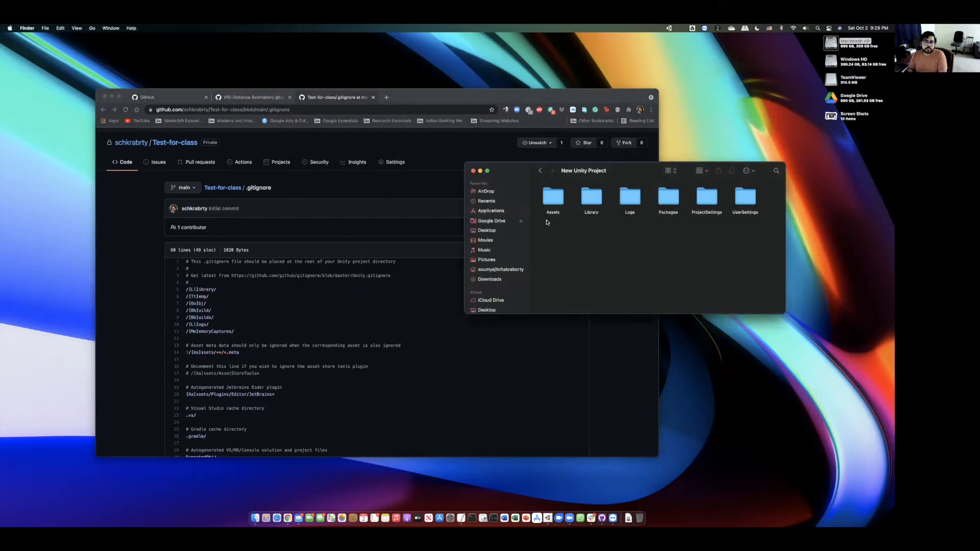
click(539, 170)
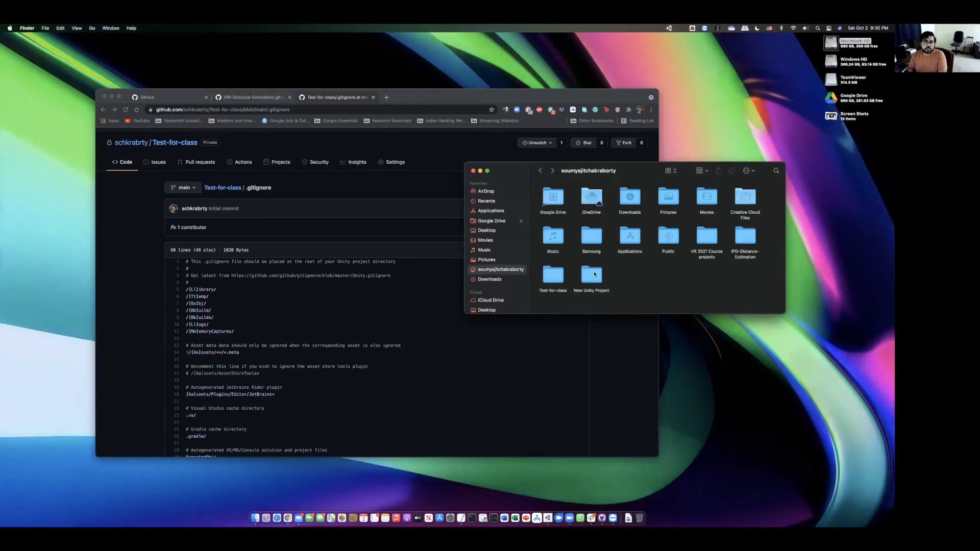
double_click(594, 274)
scroll(225, 306, down, 1)
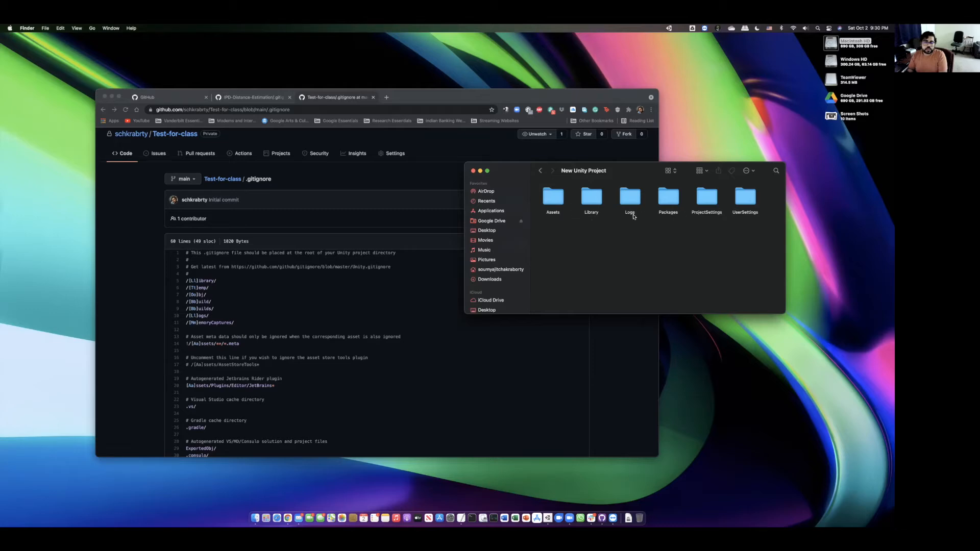
scroll(203, 282, down, 1)
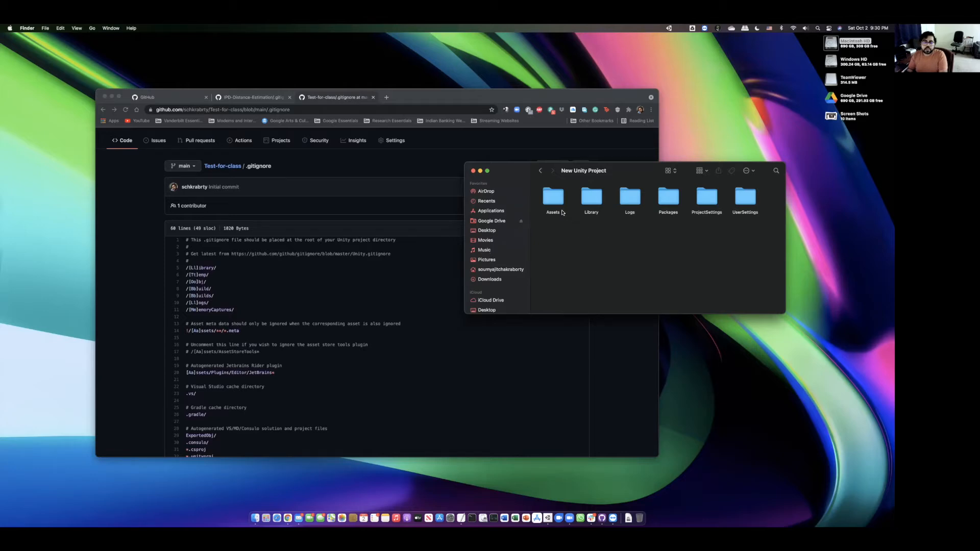
- Move the New Unity Project folder to the Trash
click(540, 170)
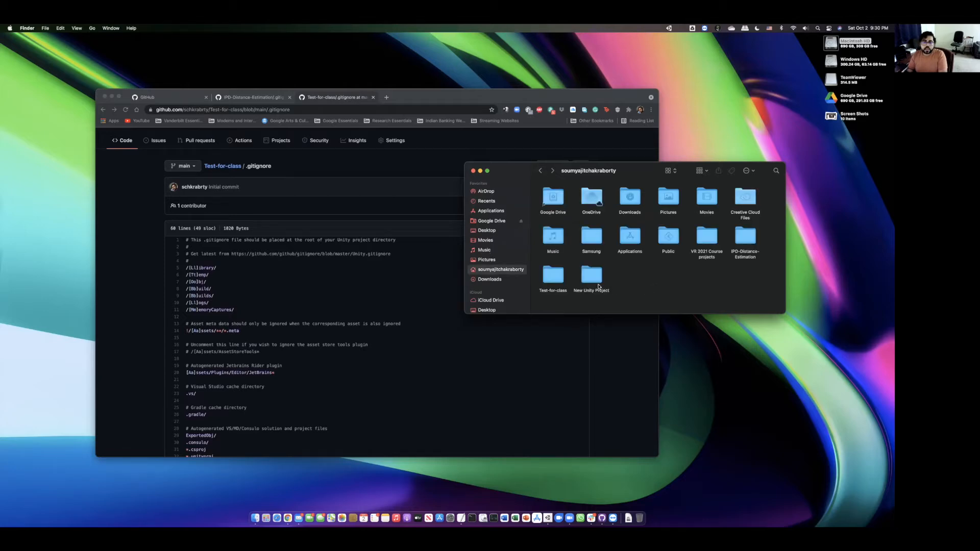
click(592, 274)
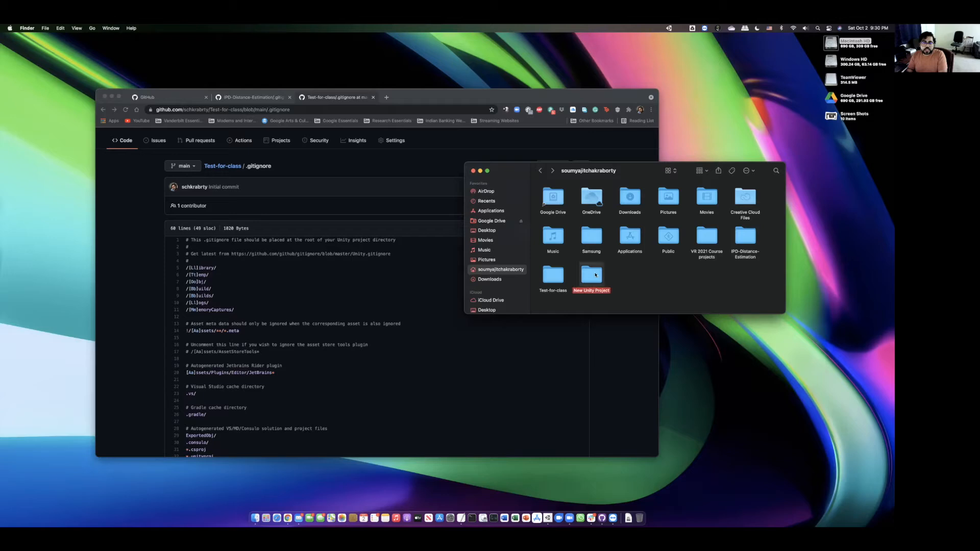
double_click(592, 274)
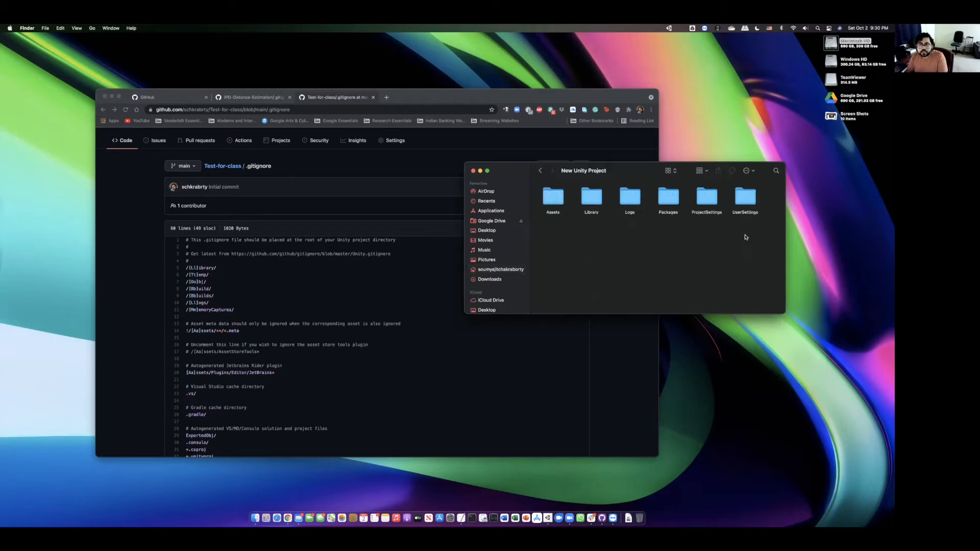
click(540, 170)
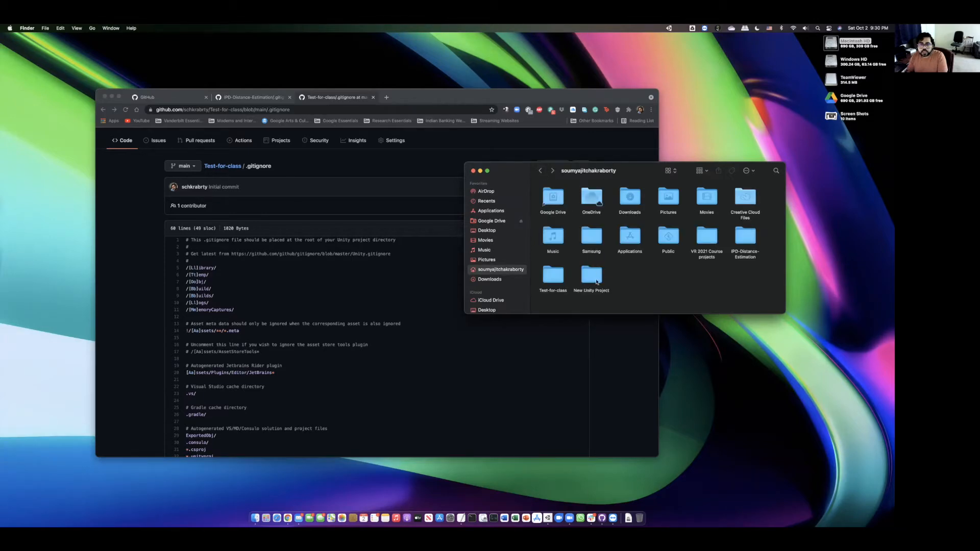
double_click(594, 278)
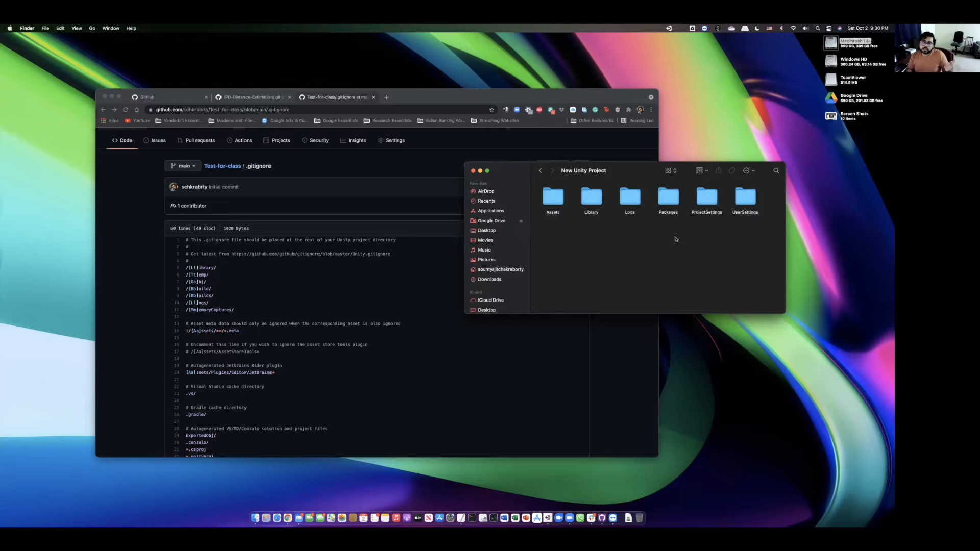
click(540, 172)
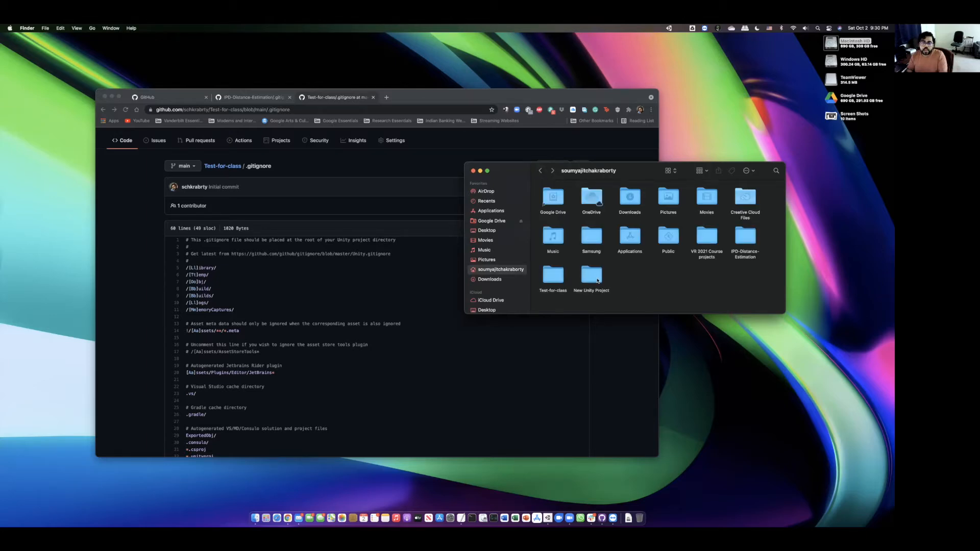
right_click(597, 280)
click(612, 297)
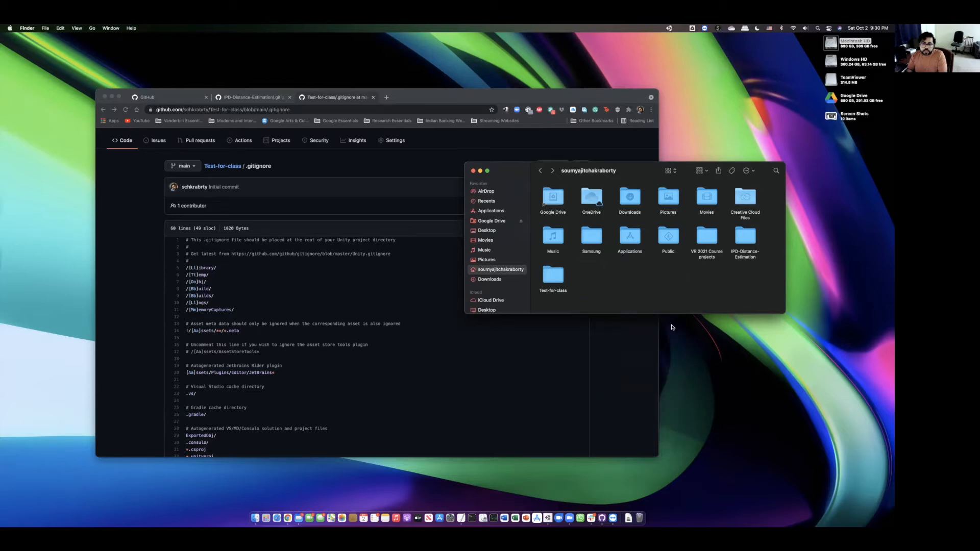
- Close both Finder windows and shift the browser window to the right
drag(490, 174, 527, 176)
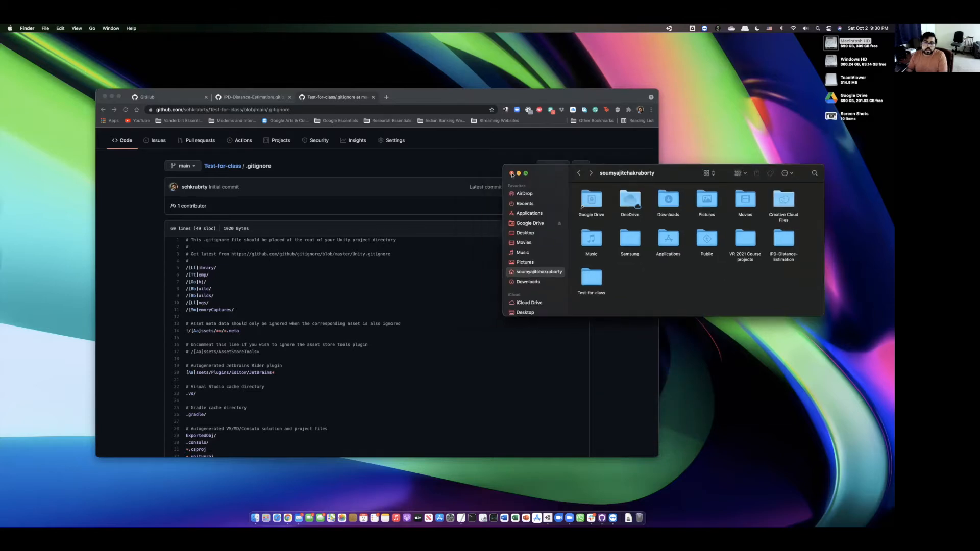
click(511, 174)
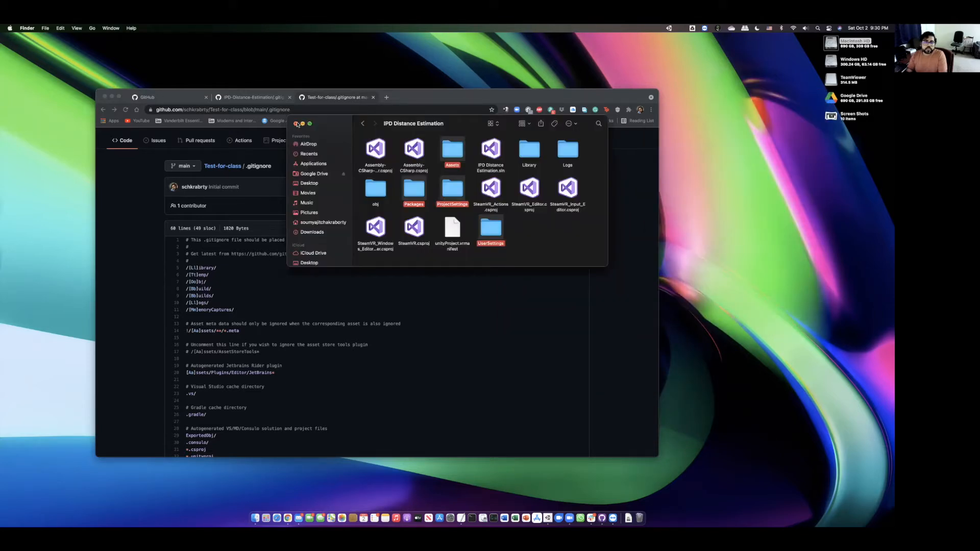
click(301, 124)
drag(403, 101, 477, 101)
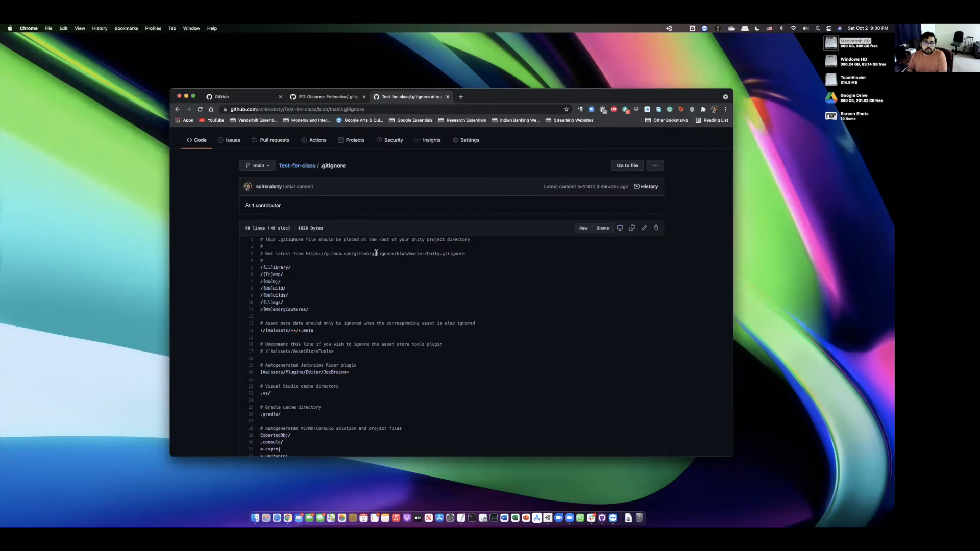
- Edit .gitignore so line 5 reads /Test for class/[Ll]ibrary/
click(643, 228)
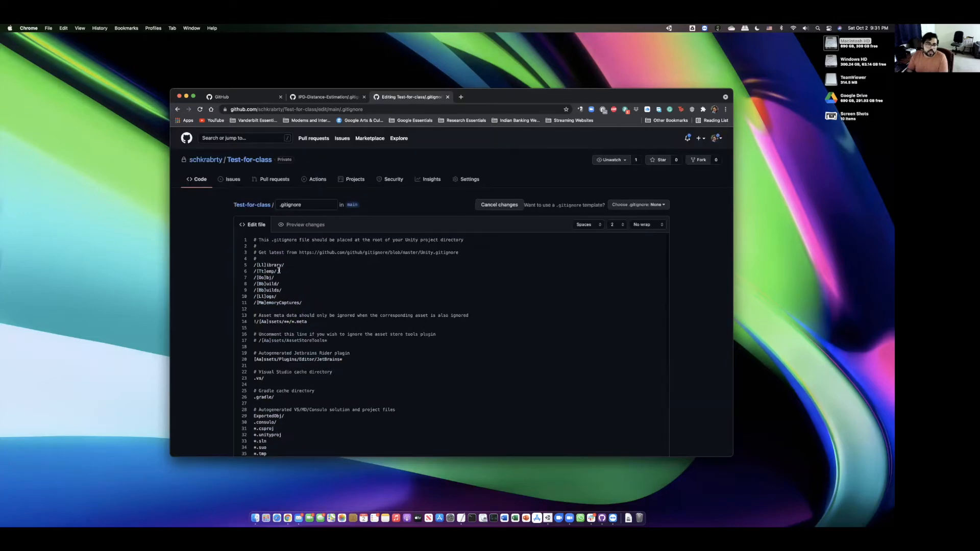
click(255, 265)
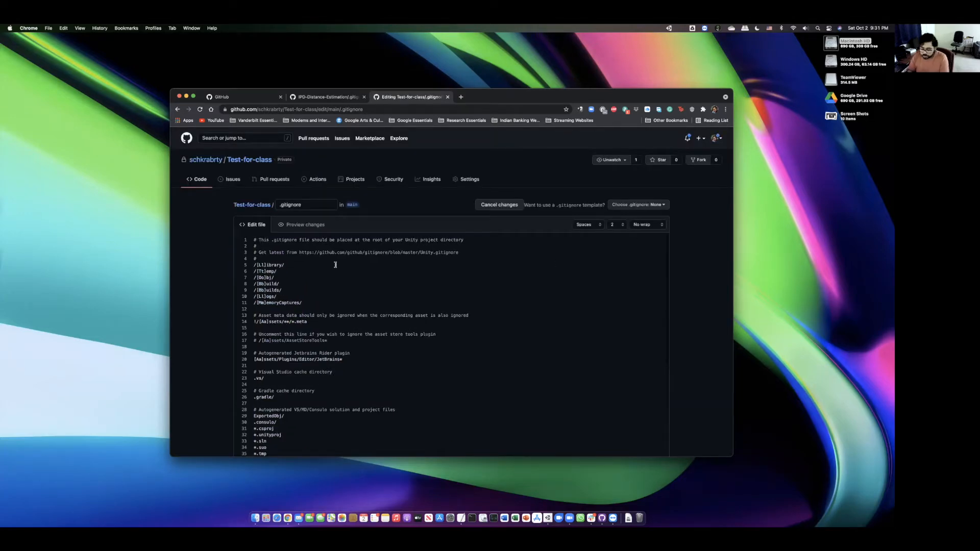
text(est for )
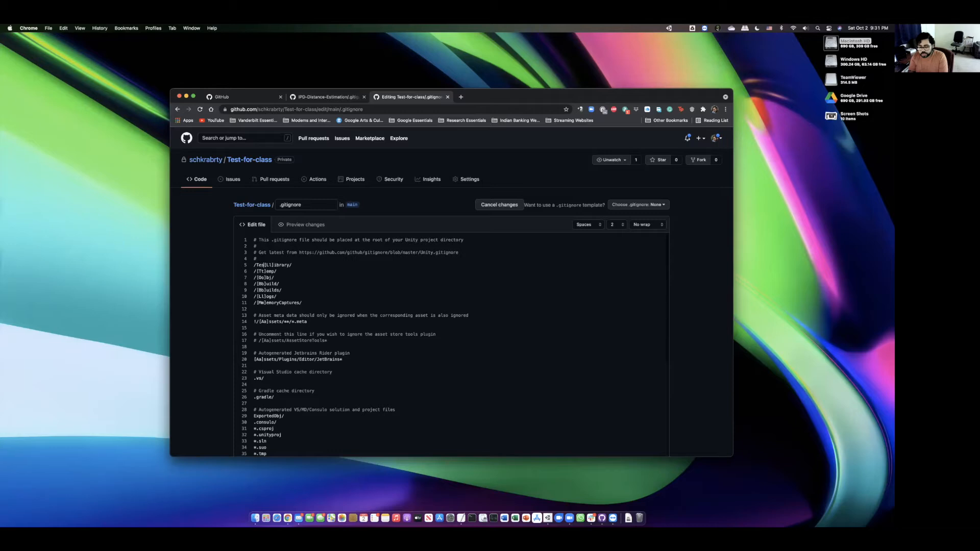
text(class/)
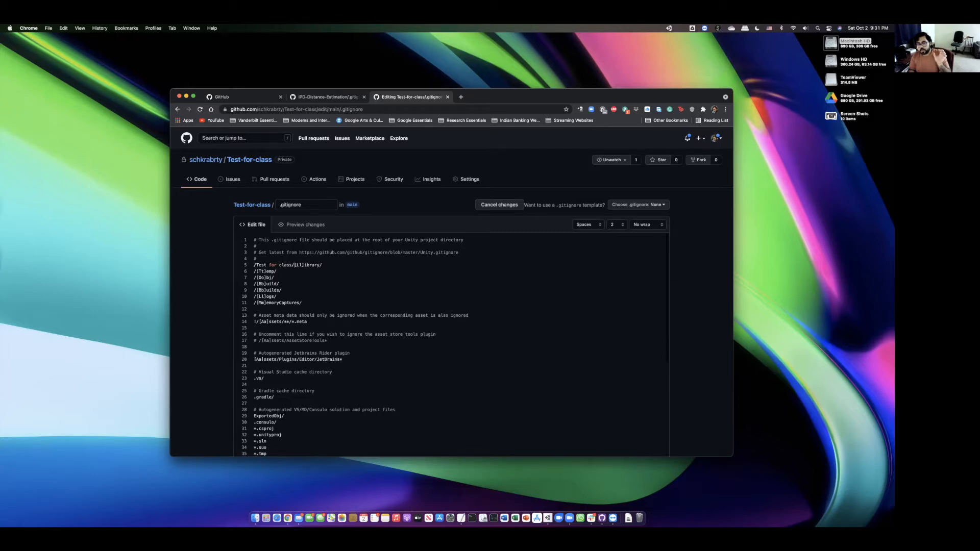
drag(255, 265, 291, 263)
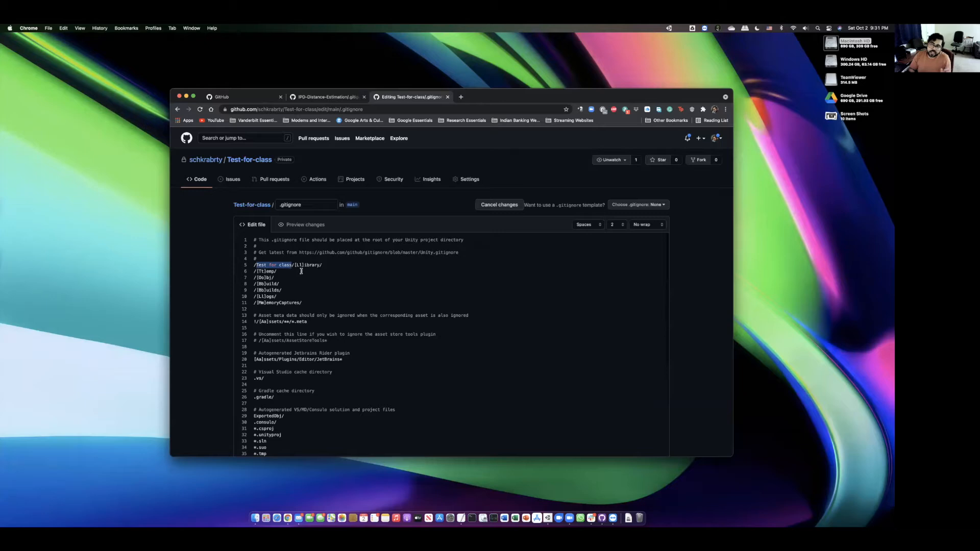
click(546, 517)
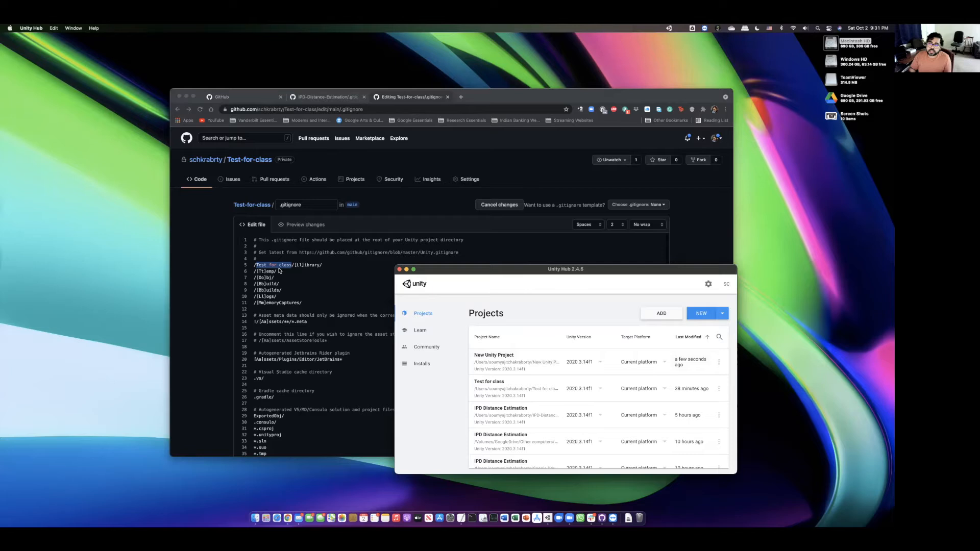
click(399, 269)
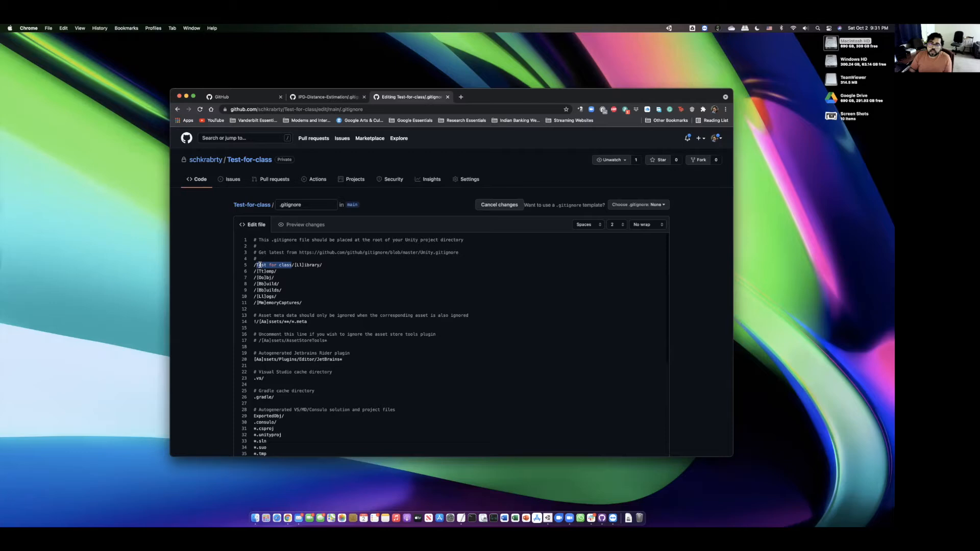
click(548, 518)
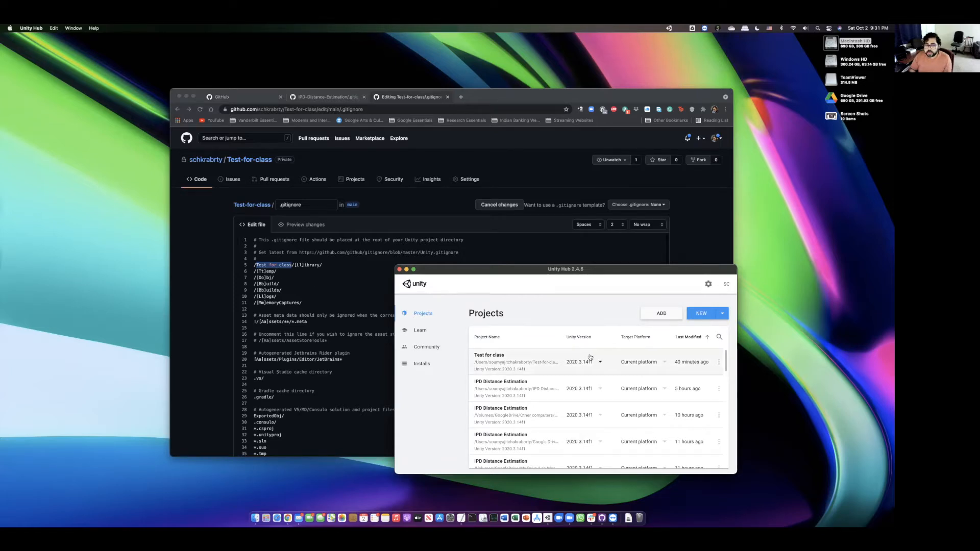
click(399, 270)
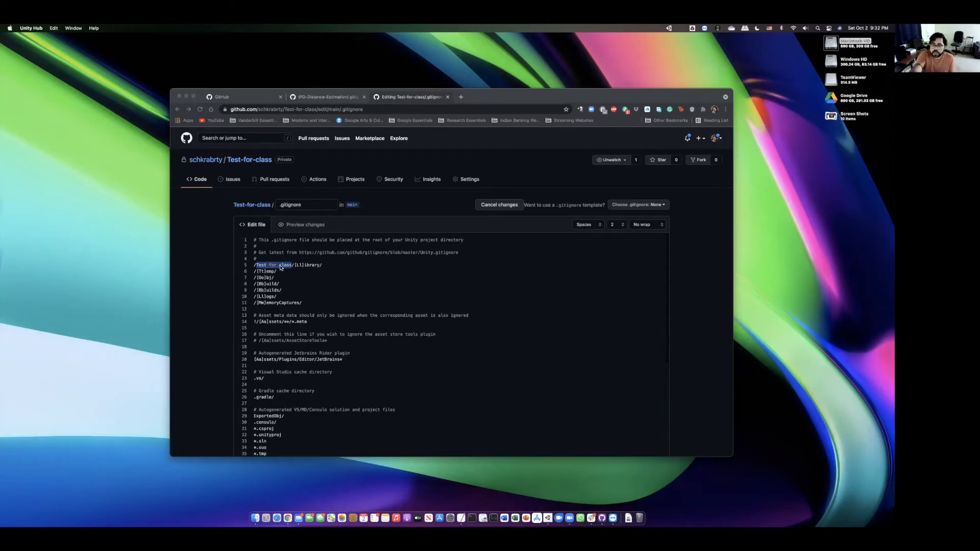
- Escape the spaces in line 5's 'Test for class' path with backslashes
click(280, 268)
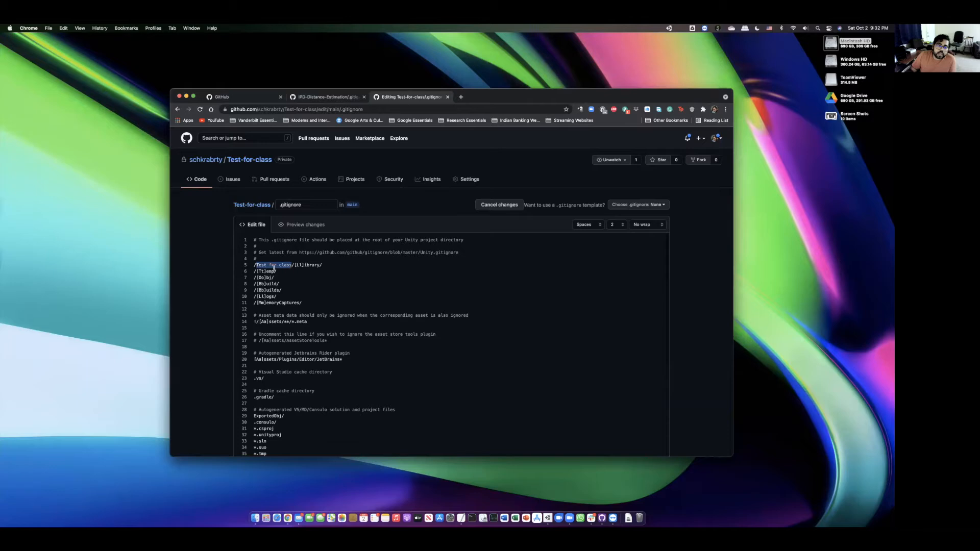
click(268, 271)
drag(269, 264, 275, 262)
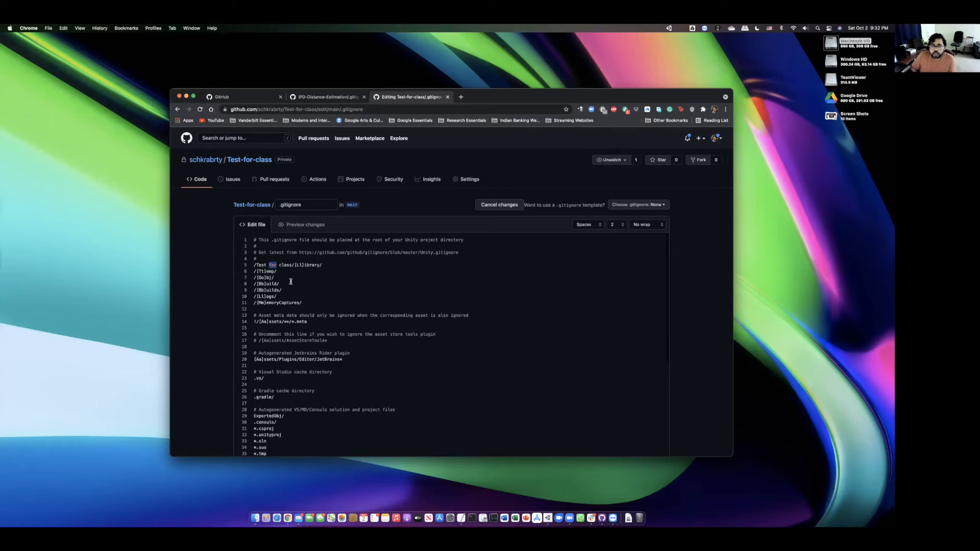
key(Left)
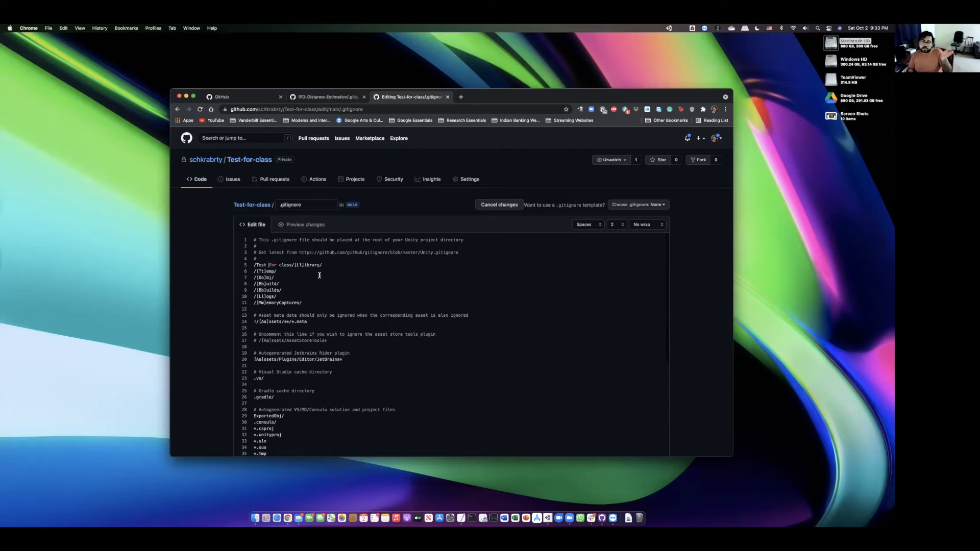
key(Left)
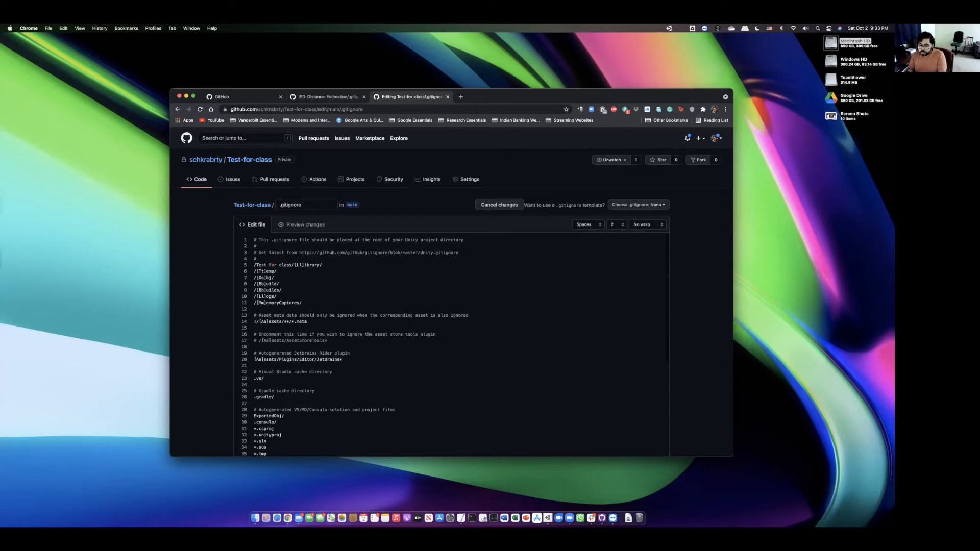
text(\)
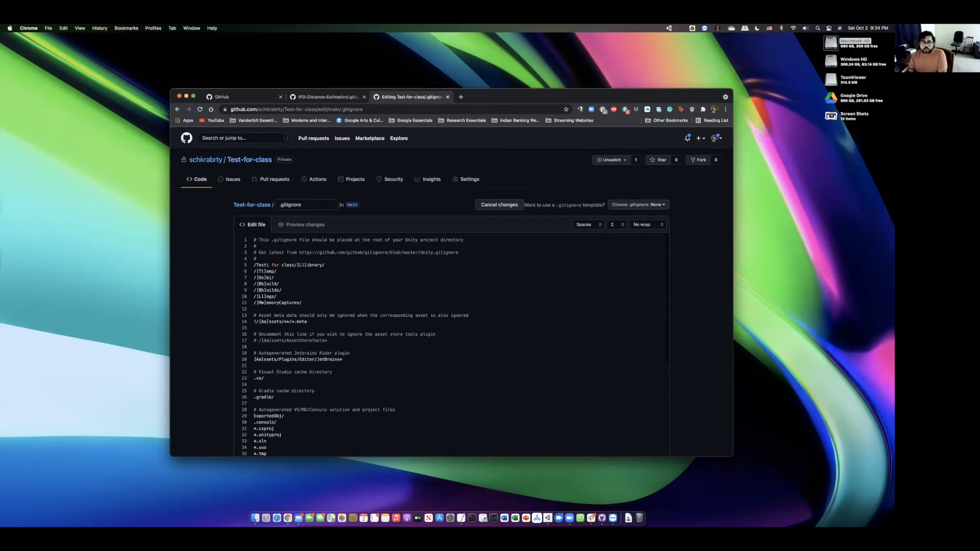
text(\ \)
- Copy the escaped /Test\ \for\ class/ folder prefix from line 5 of .gitignore
drag(256, 265, 304, 263)
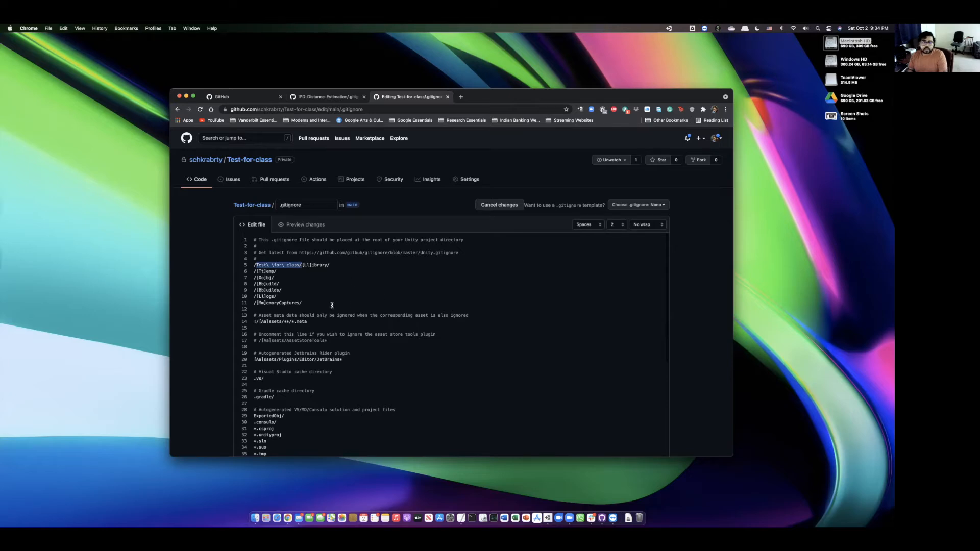
click(305, 285)
key(super+c)
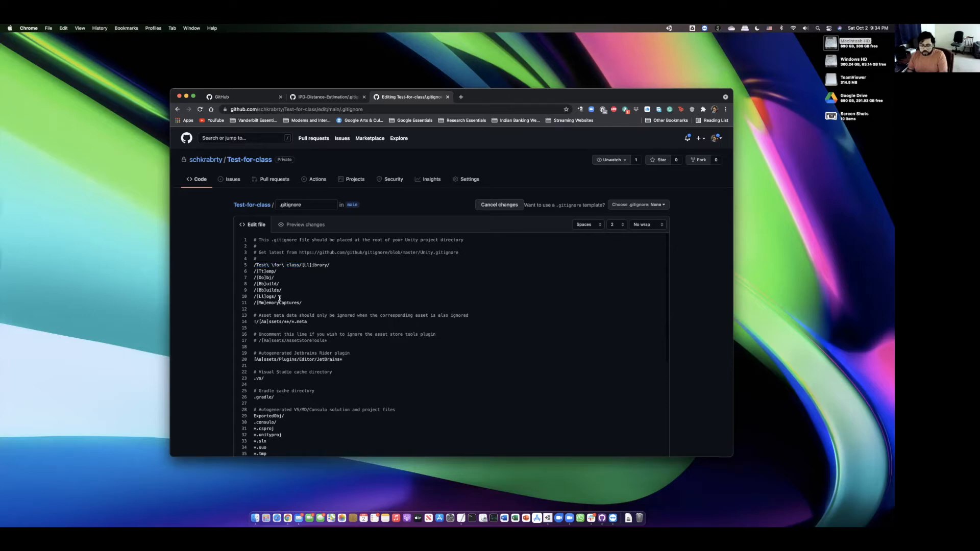
key(super+v)
mouse_move(255, 265)
mouse_down()
mouse_move(303, 265)
mouse_move(256, 265)
mouse_up()
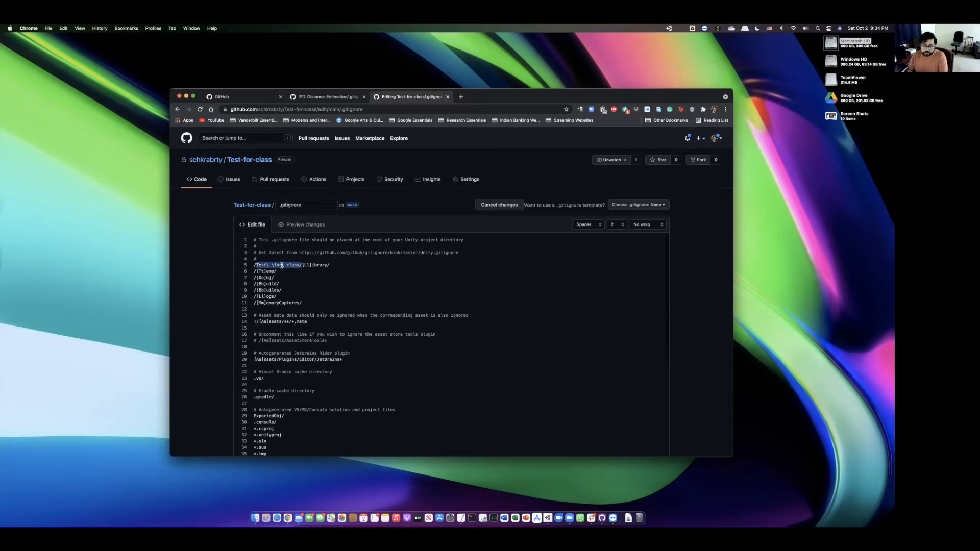
click(256, 272)
- Paste the prefix onto the Temp, meta-rule line 14, AssetStoreTools and JetBrains plugin lines
key(super+v)
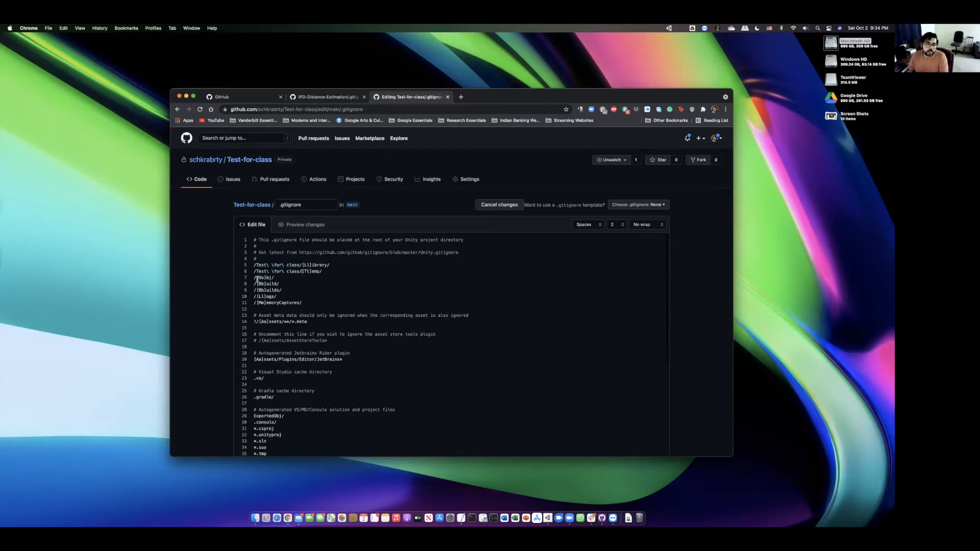
key(super+v)
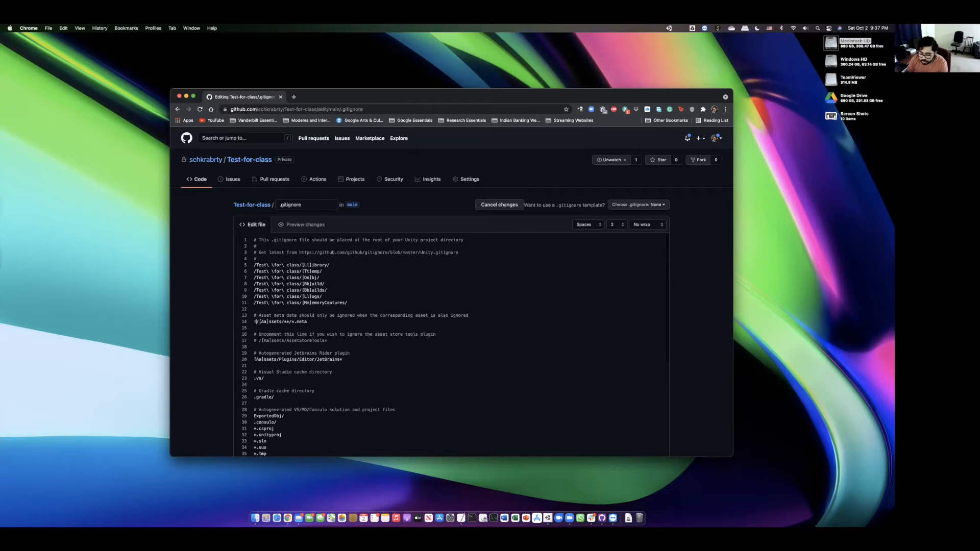
key(super+v)
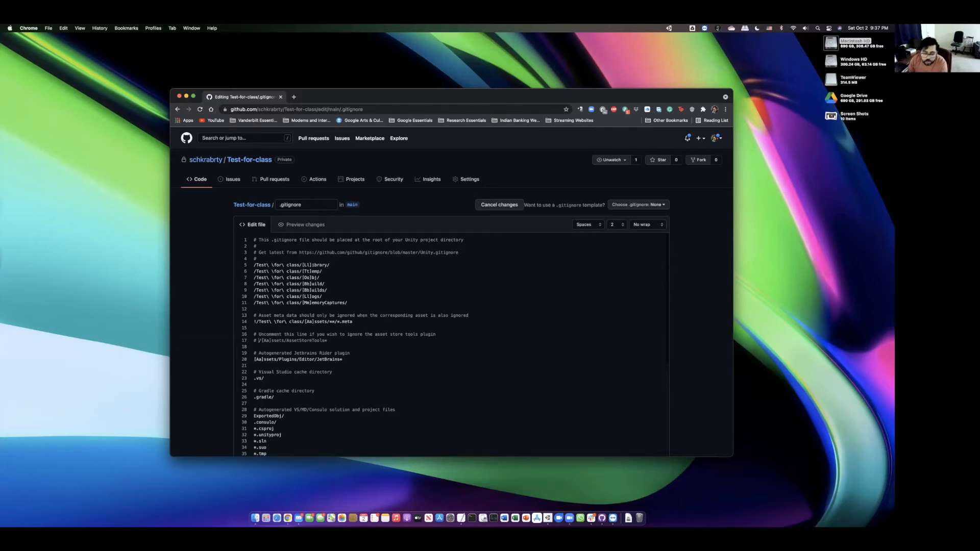
key(super+v)
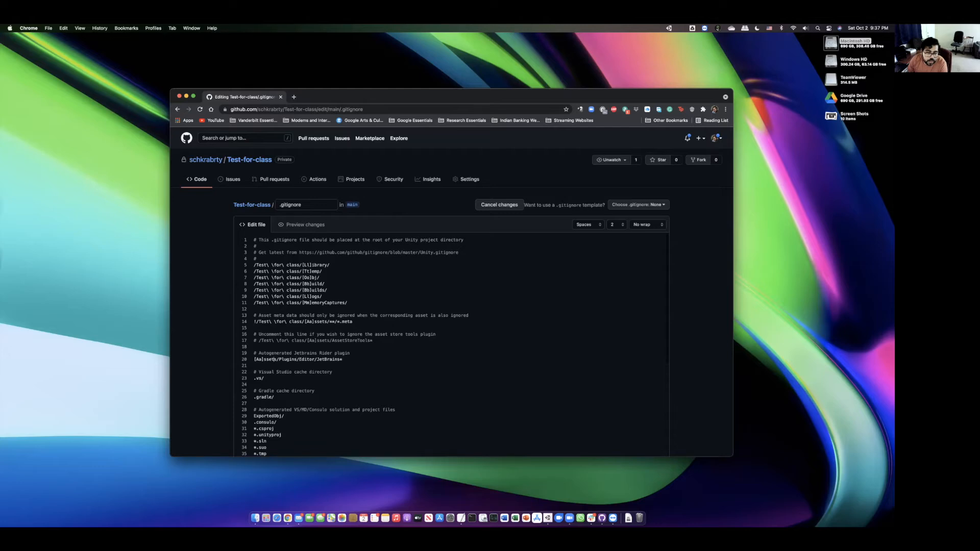
key(super+v)
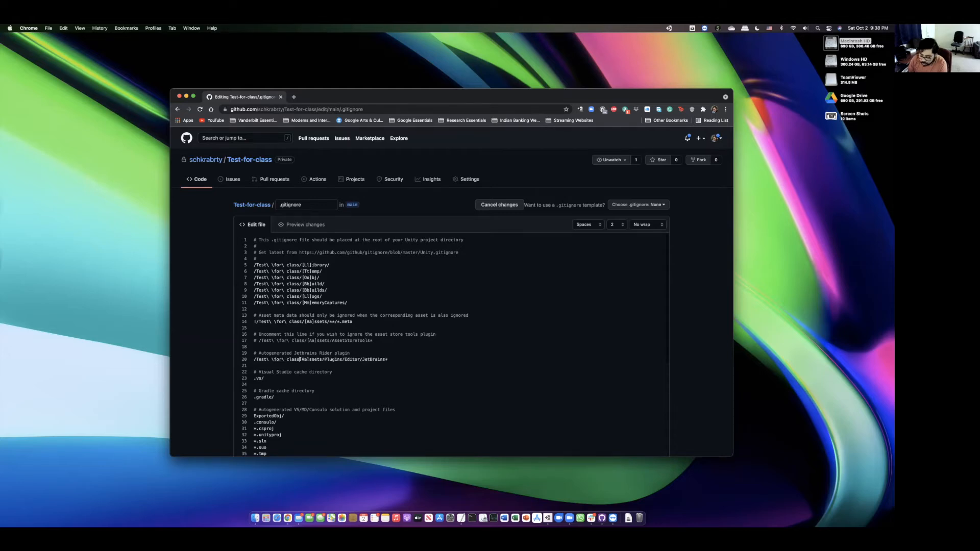
scroll(352, 305, down, 5)
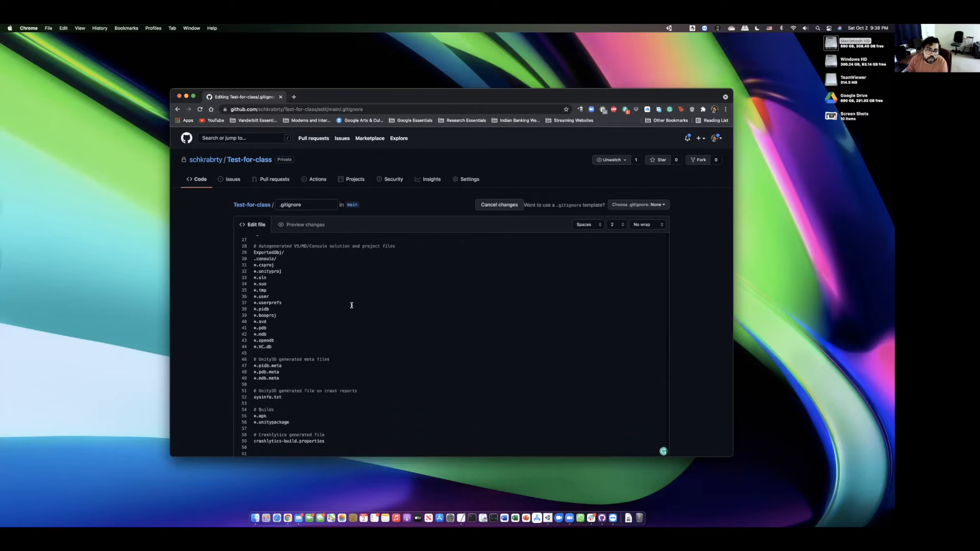
scroll(350, 311, down, 1)
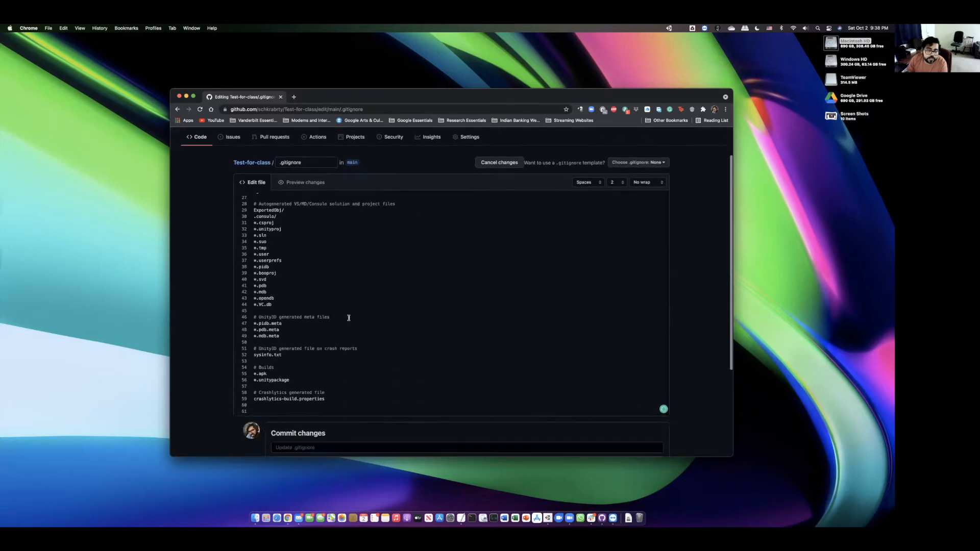
click(315, 407)
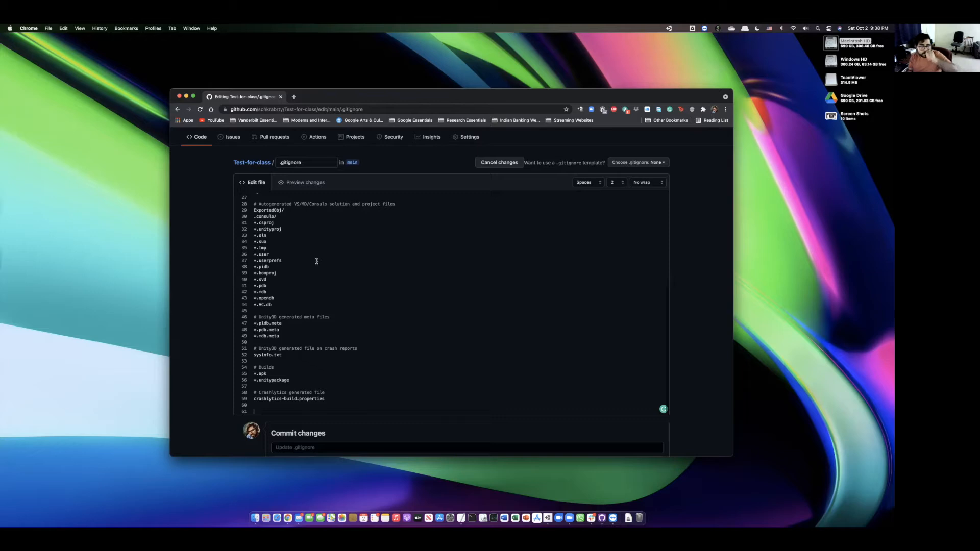
scroll(316, 261, up, 5)
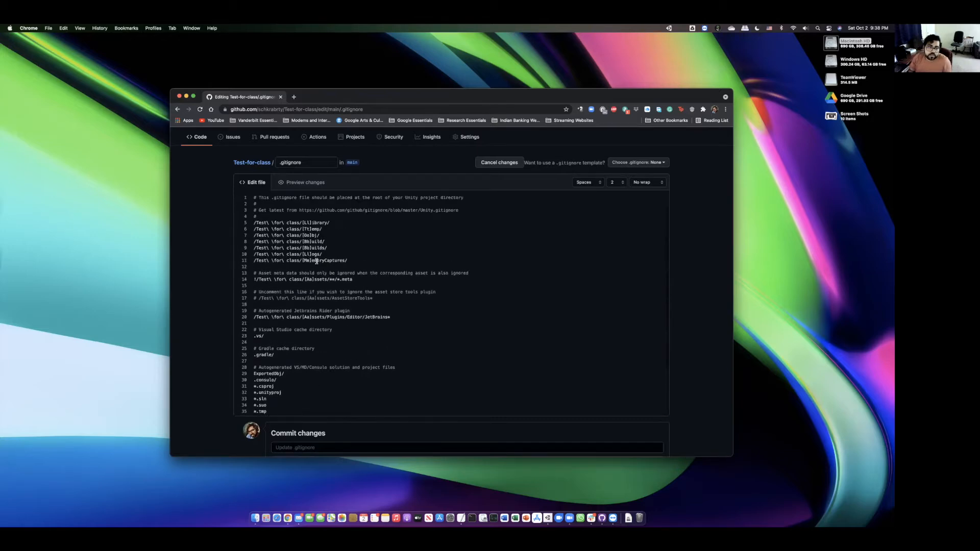
scroll(316, 259, up, 2)
scroll(696, 306, down, 3)
scroll(542, 308, down, 10)
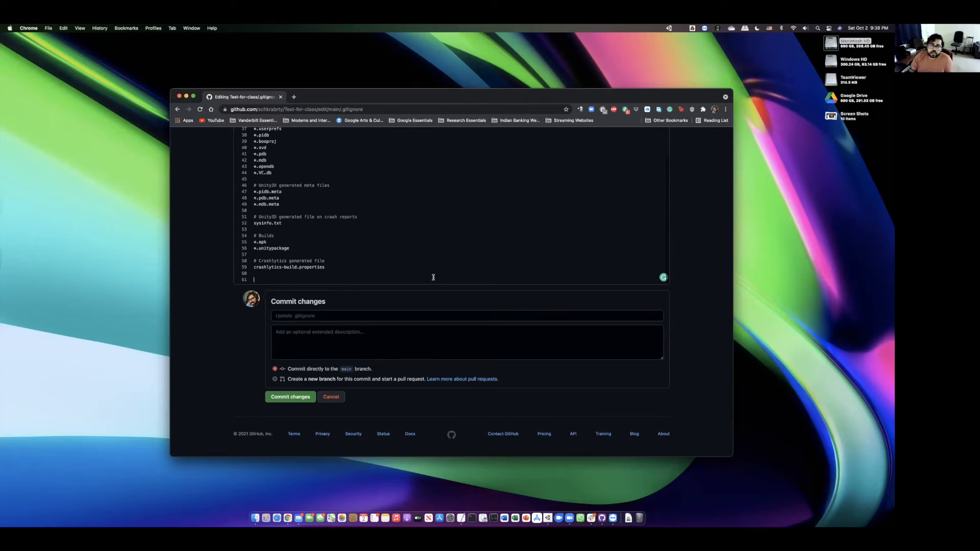
scroll(415, 246, up, 1)
scroll(434, 246, down, 1)
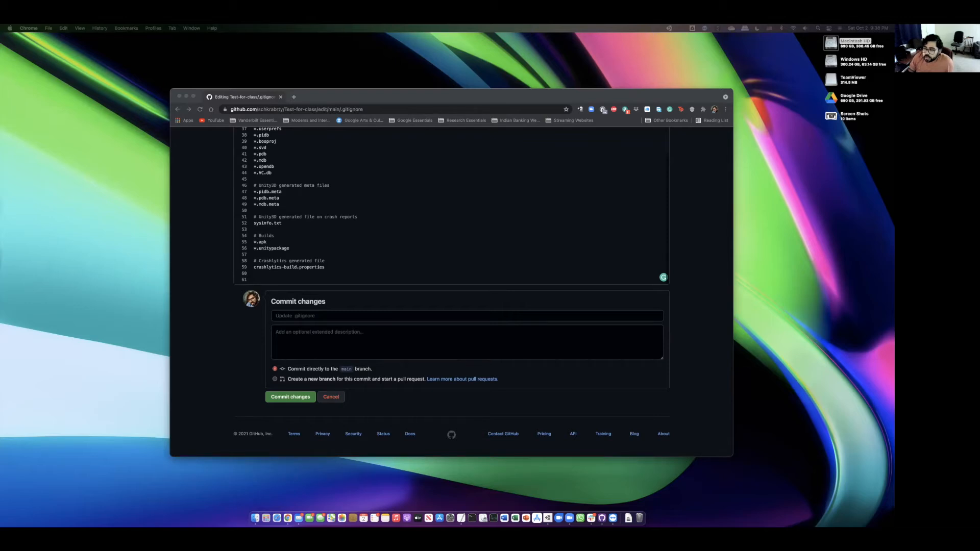
- Paste the Crashlytics, Addressables, Android, .DS_Store, Icon? and .vsconfig rules at line 61
click(259, 278)
right_click(259, 278)
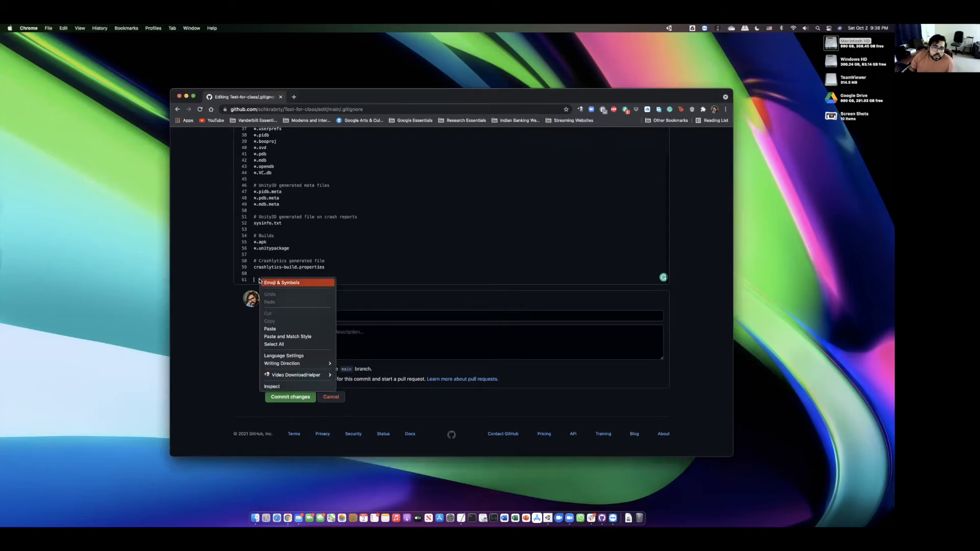
click(299, 329)
scroll(289, 245, down, 3)
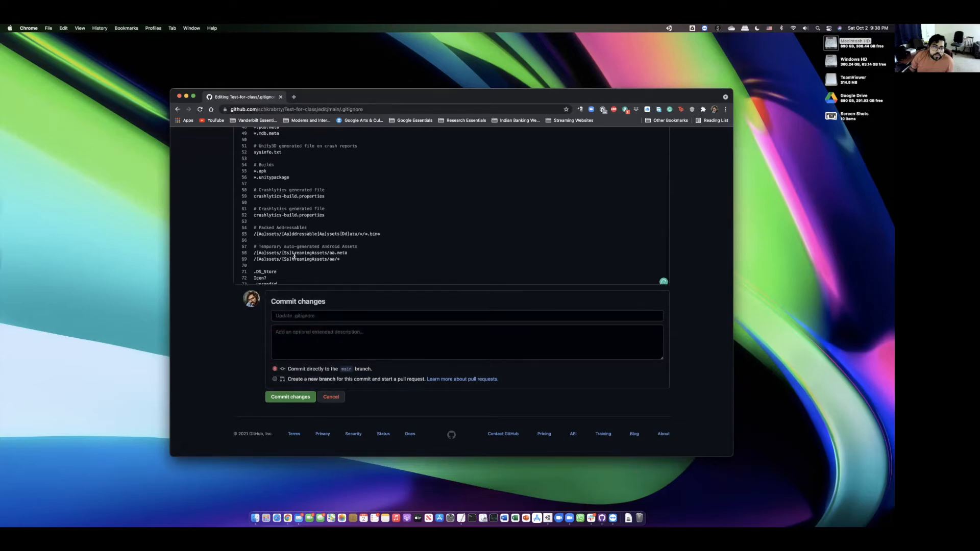
drag(255, 200, 295, 288)
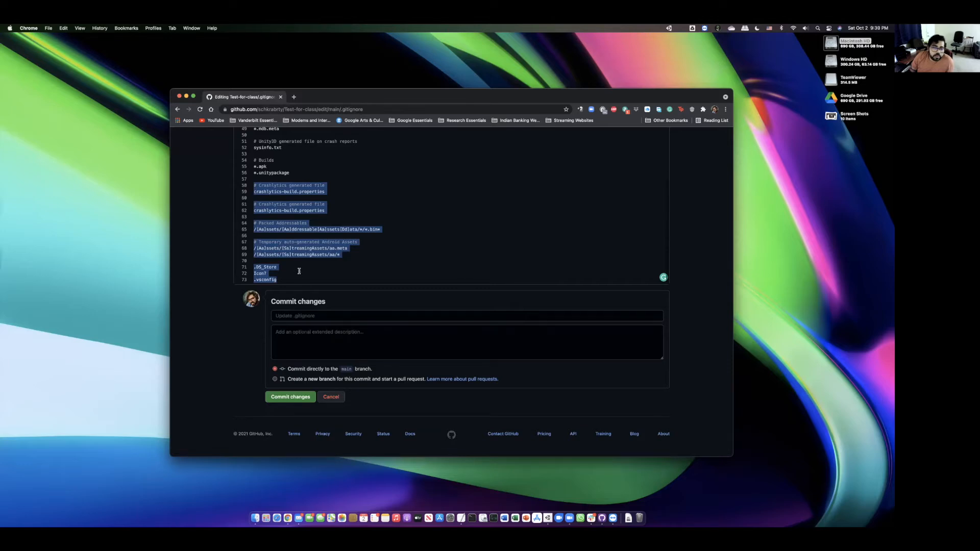
click(299, 271)
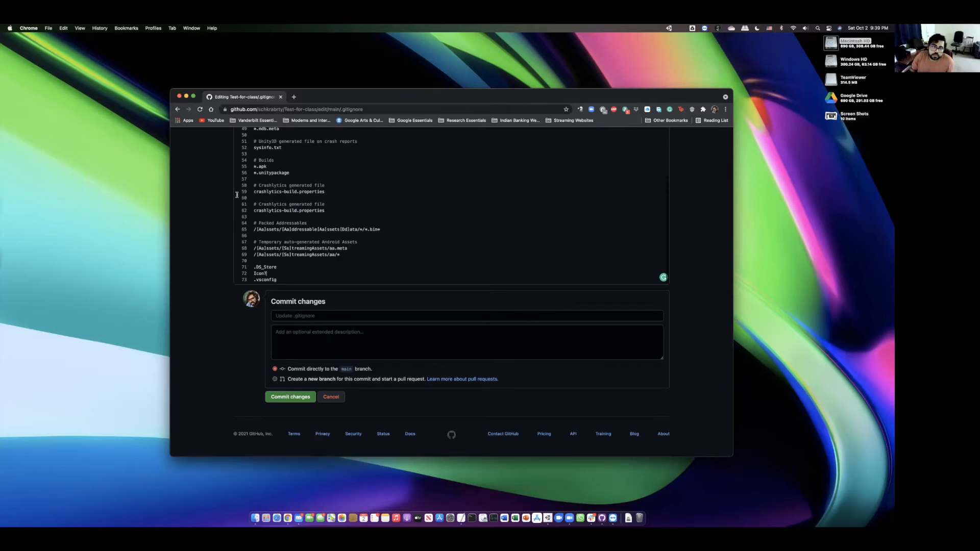
- Select the /Test\ \for\ class/ prefix on line 20 of .gitignore
scroll(254, 232, up, 1)
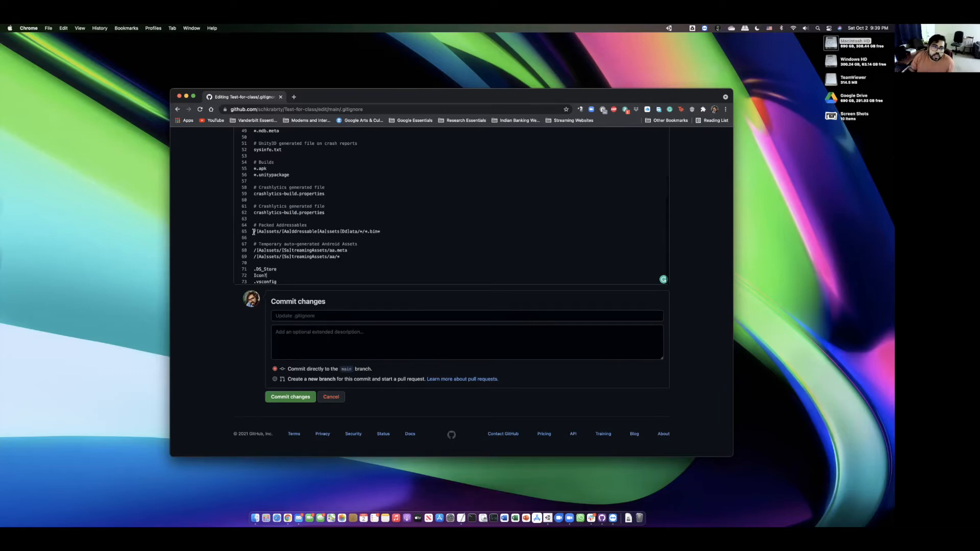
scroll(270, 231, down, 1)
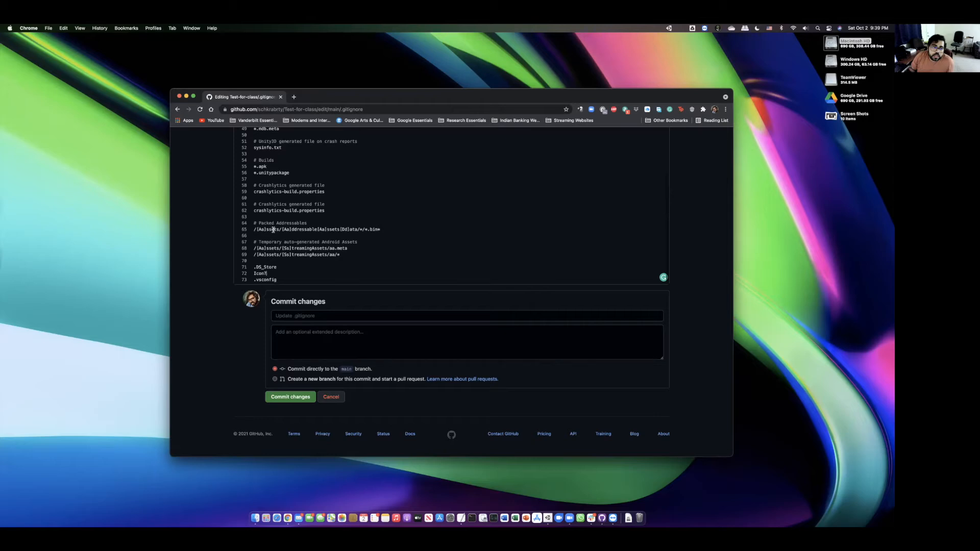
scroll(271, 249, up, 5)
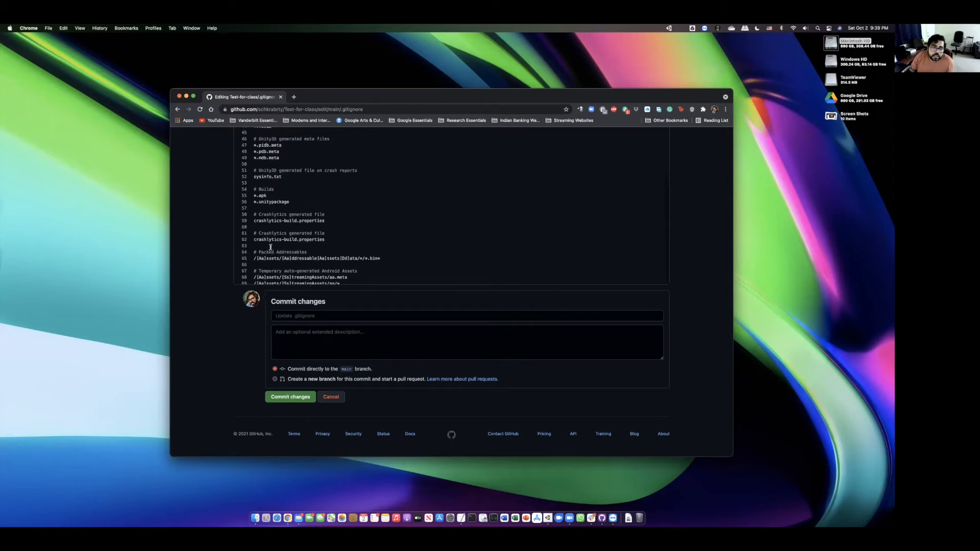
scroll(271, 247, up, 5)
drag(253, 185, 299, 185)
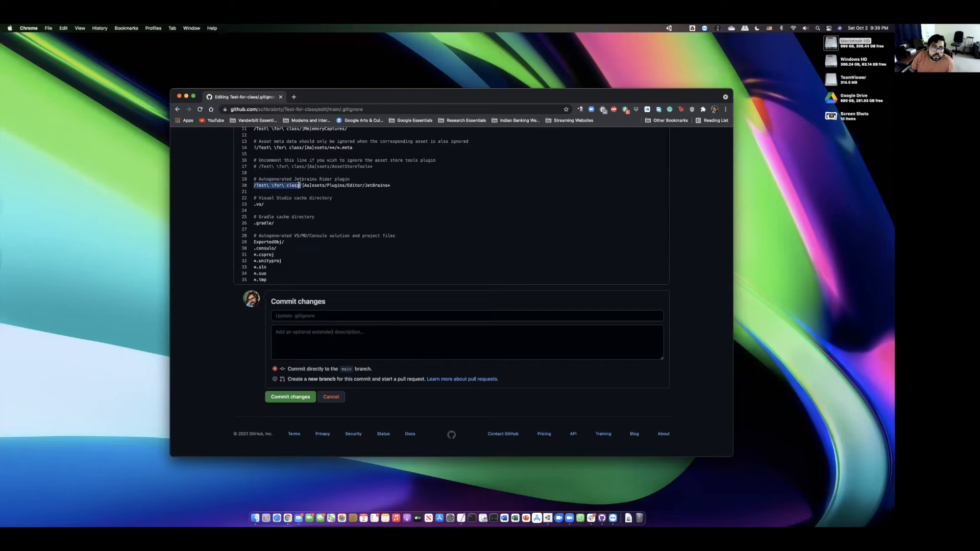
- Copy the folder prefix and paste it onto the Addressables, aa.meta and streaming assets rules (lines 65, 68, 69)
right_click(284, 186)
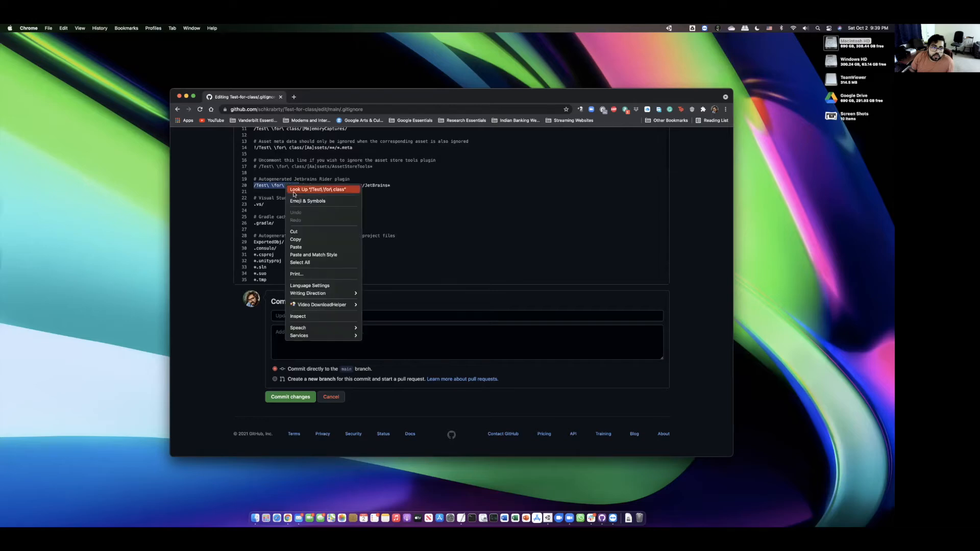
click(305, 238)
scroll(305, 236, down, 10)
click(254, 229)
key(super+v)
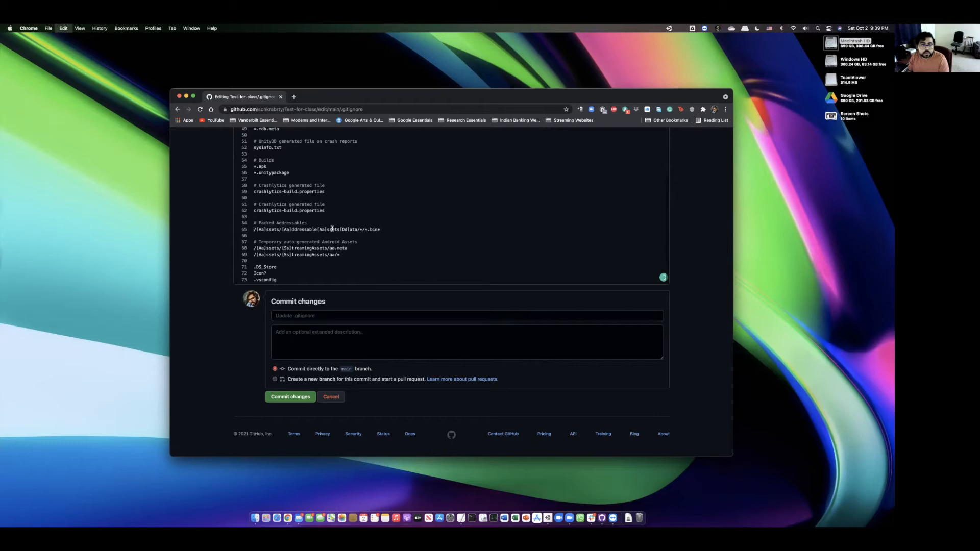
click(254, 248)
key(super+v)
click(254, 255)
key(super+v)
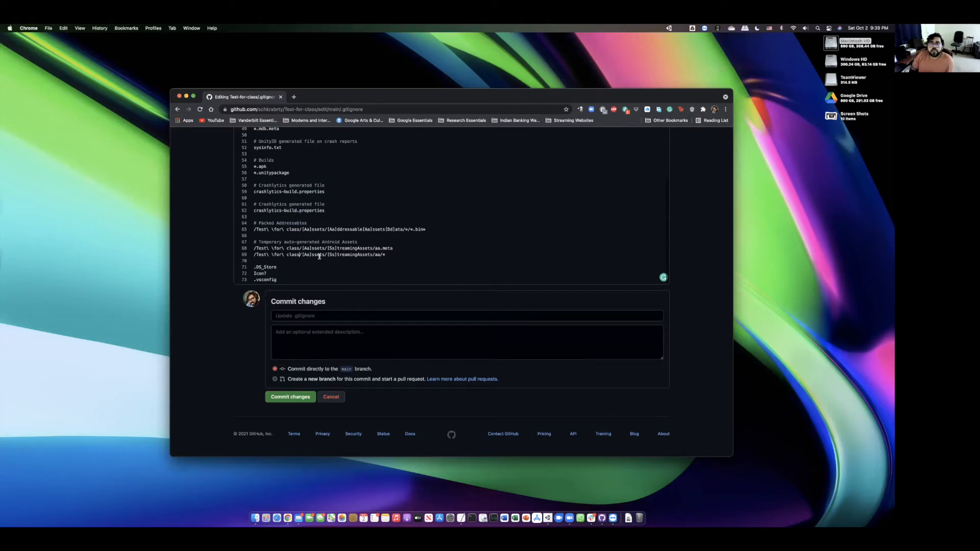
click(266, 274)
drag(252, 186, 296, 280)
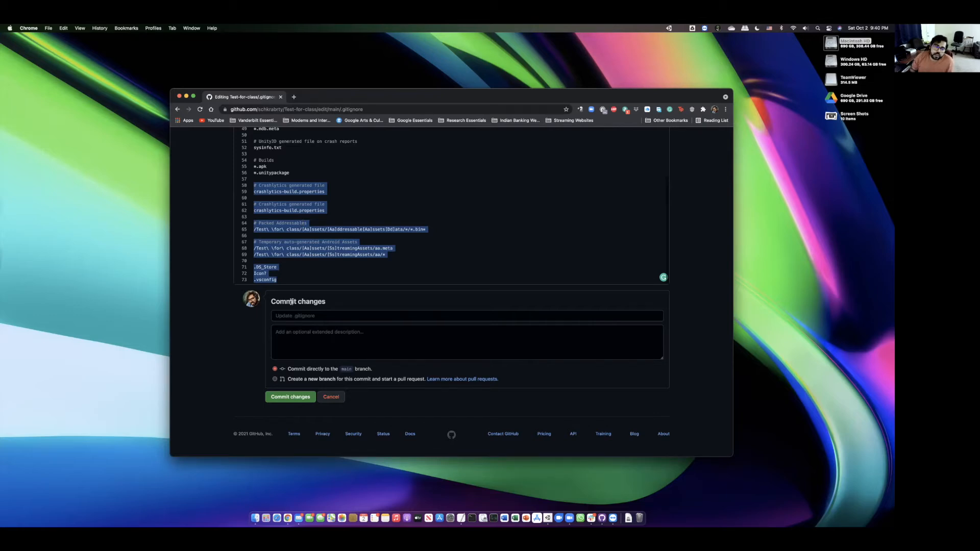
scroll(373, 231, up, 7)
scroll(374, 233, down, 7)
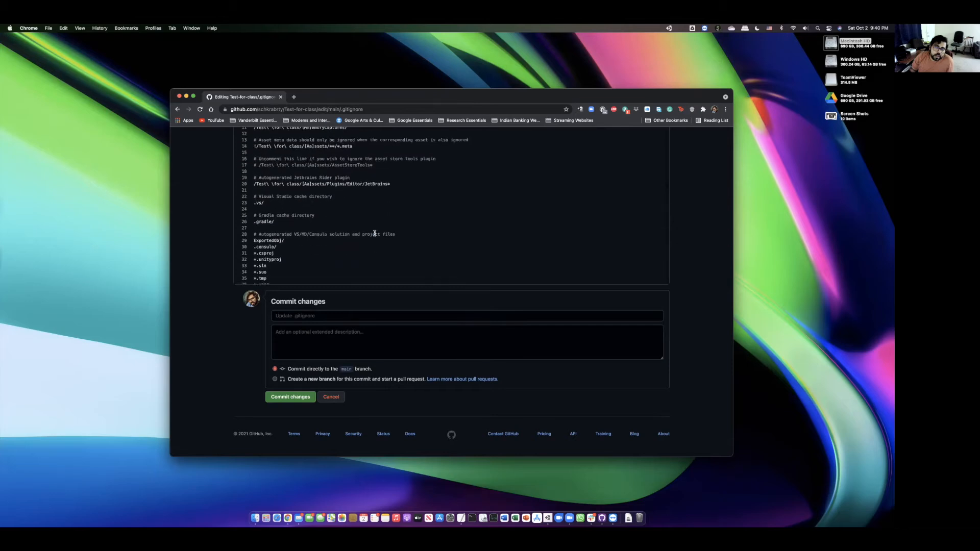
click(687, 272)
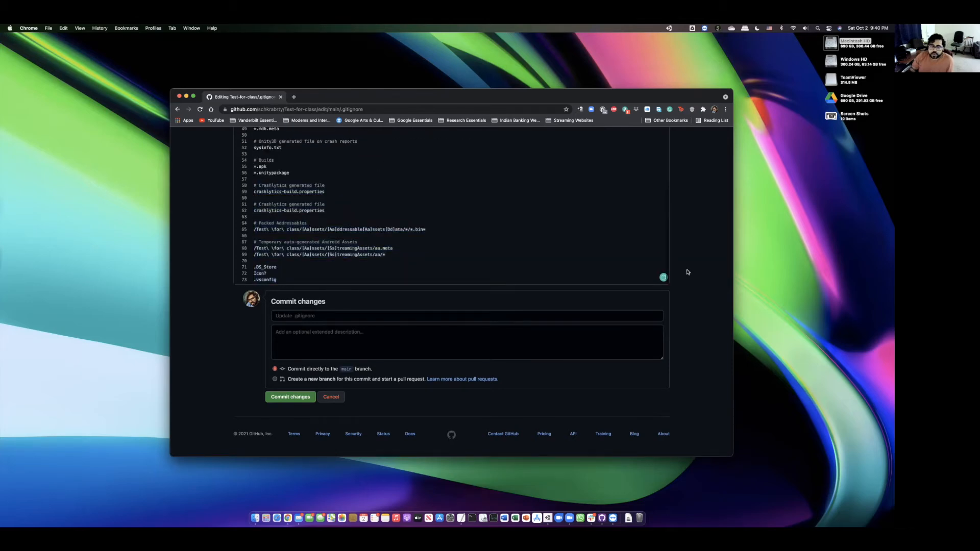
- Commit the .gitignore edits to main as 'Update .gitignore' and return to the Test-for-class home page
click(290, 396)
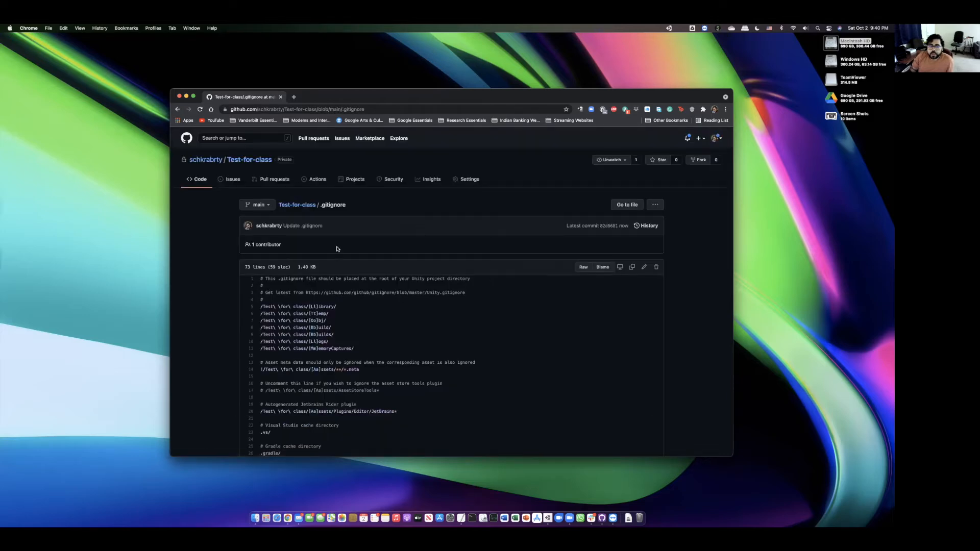
click(299, 205)
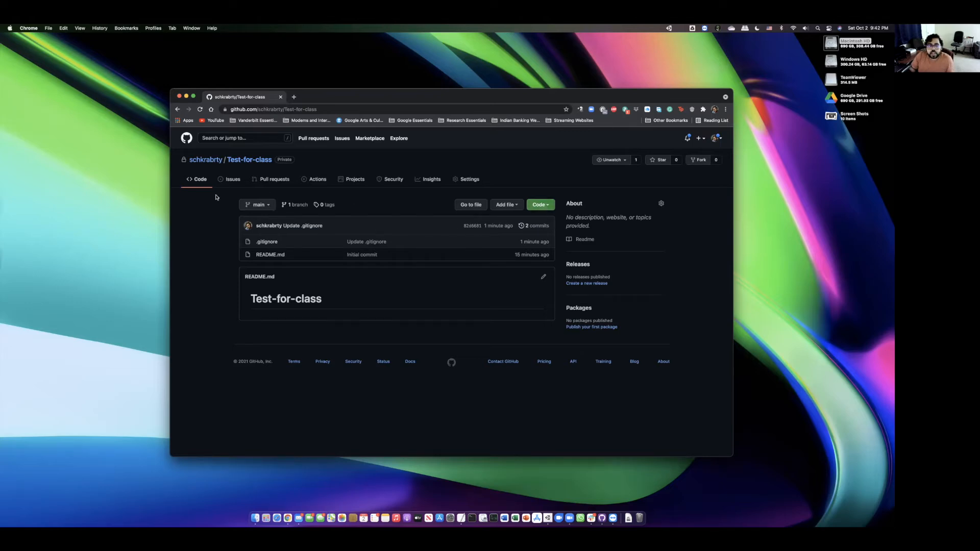
- Send the Test-for-class repository to GitHub Desktop via the green Code menu
click(549, 207)
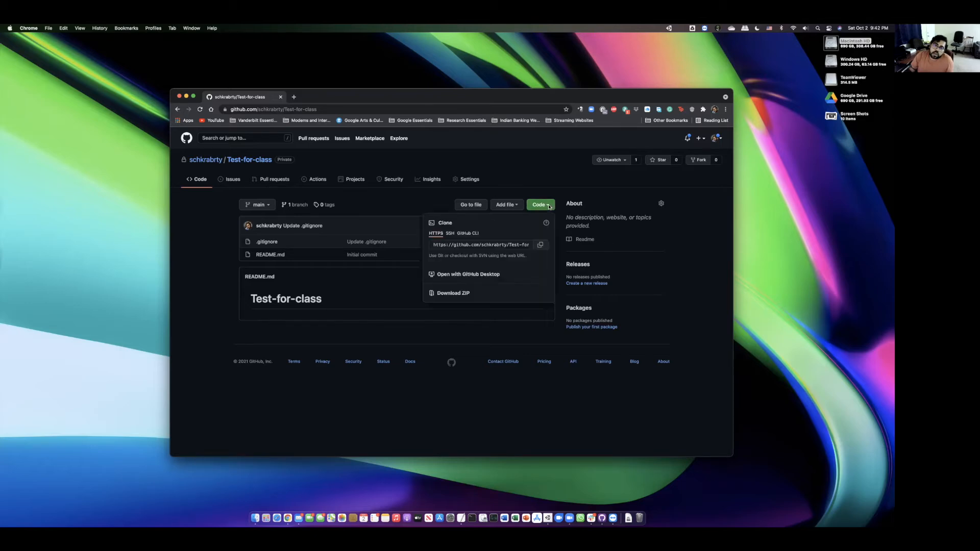
click(480, 276)
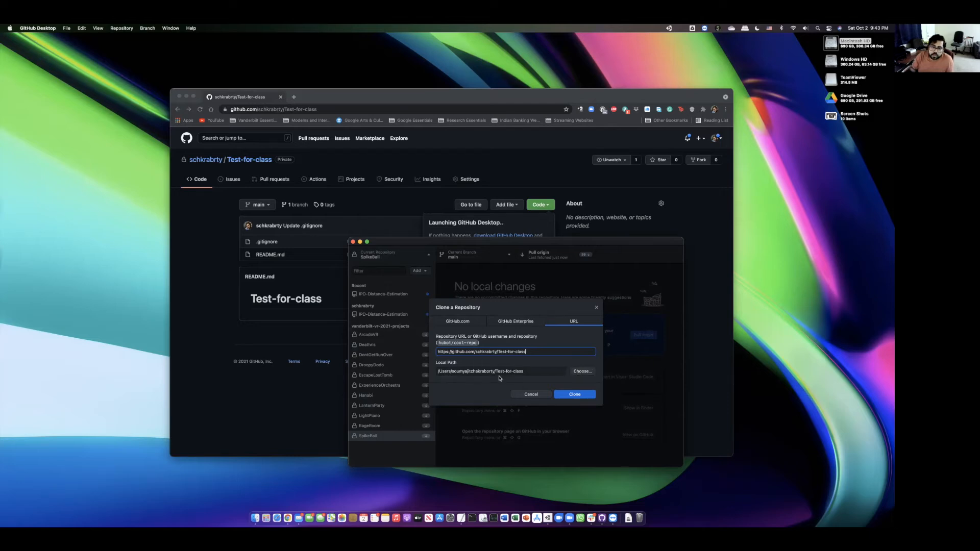
- Clone Test-for-class locally, check its History, and confirm the Changes list is empty
click(580, 395)
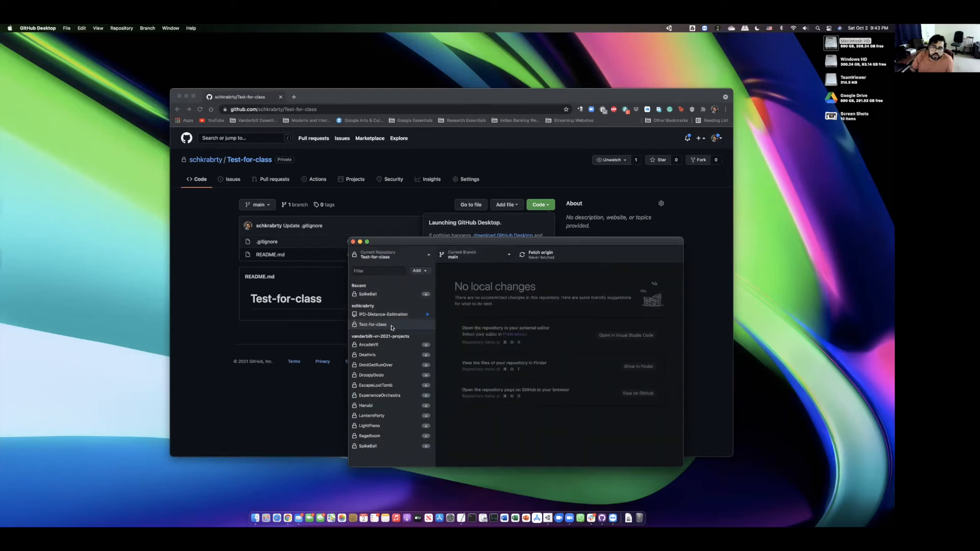
click(576, 285)
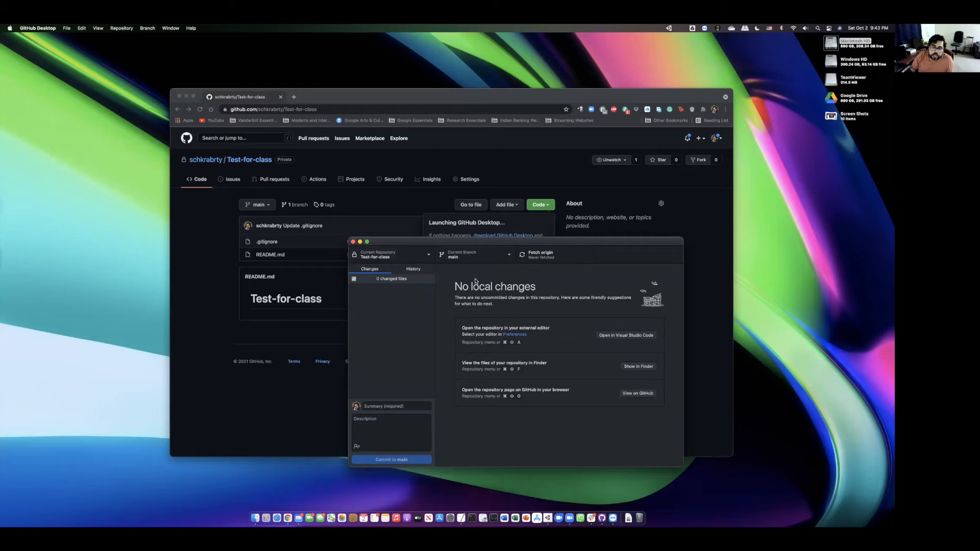
click(413, 269)
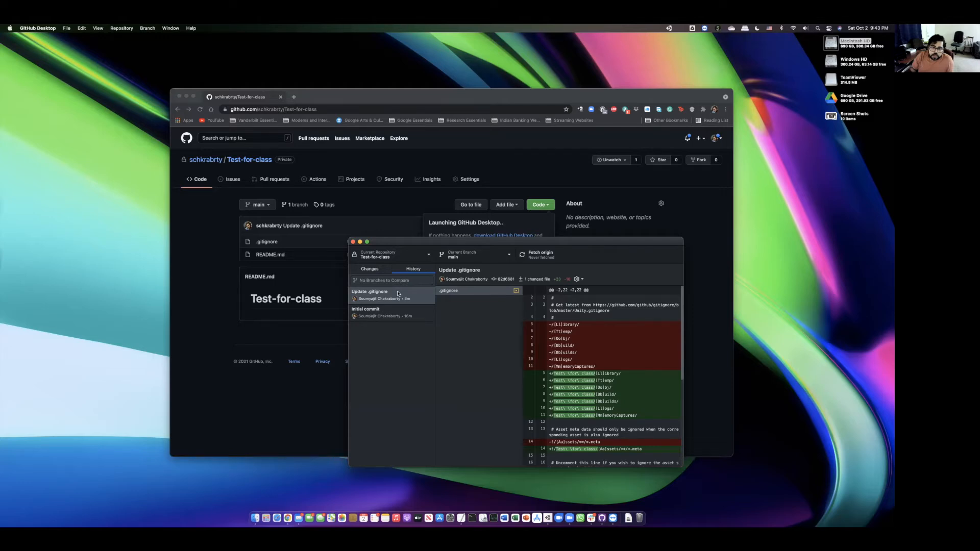
click(368, 270)
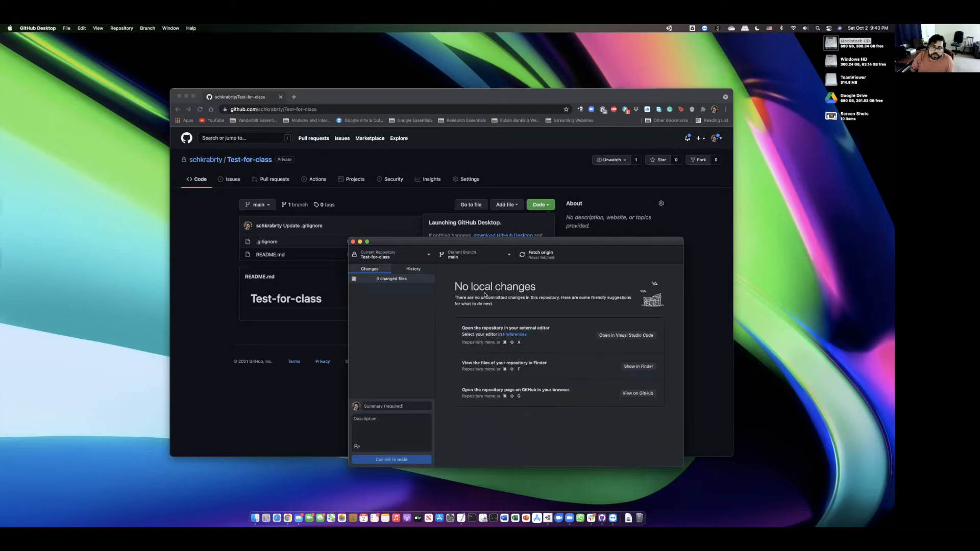
- Create a new 3D Unity Hub project located in the Test-for-class folder and start naming it 'Test for class'
click(545, 515)
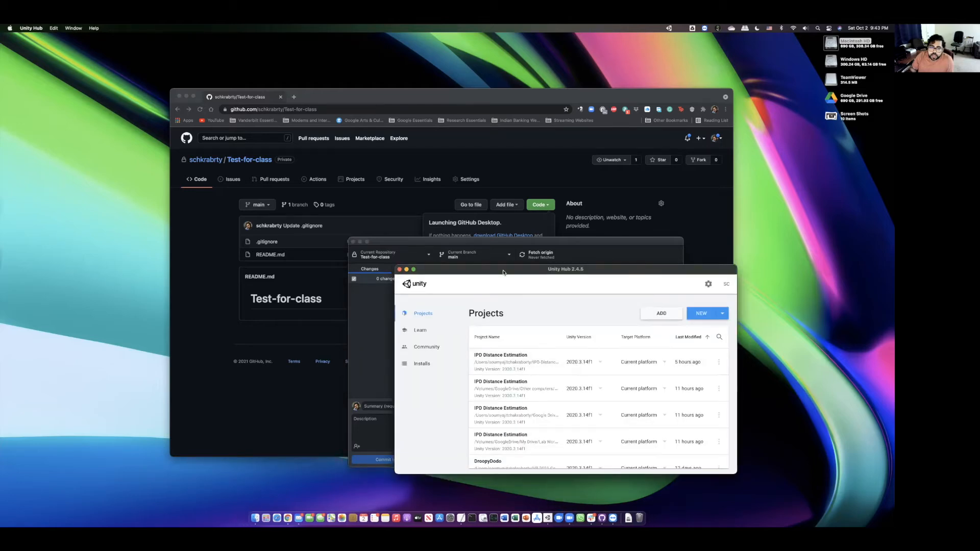
drag(590, 339, 568, 287)
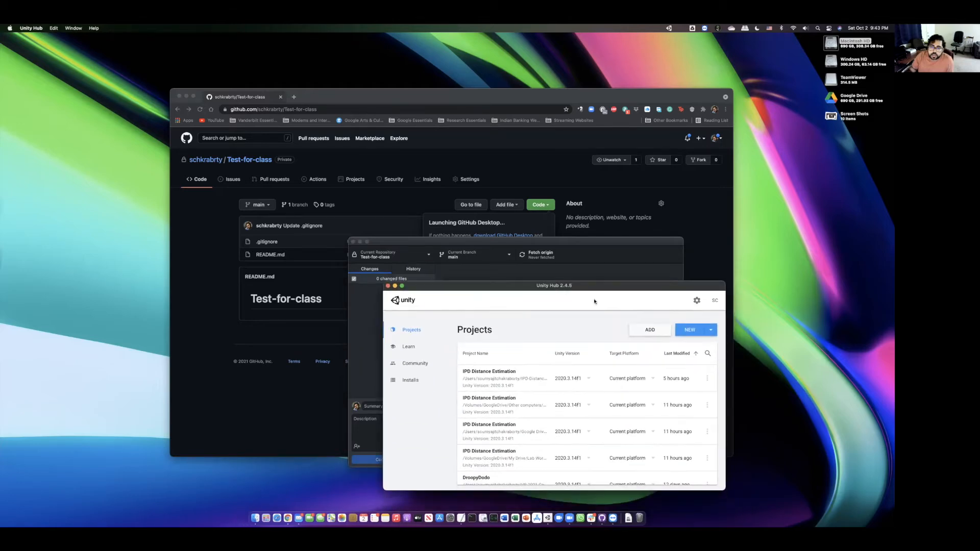
click(690, 330)
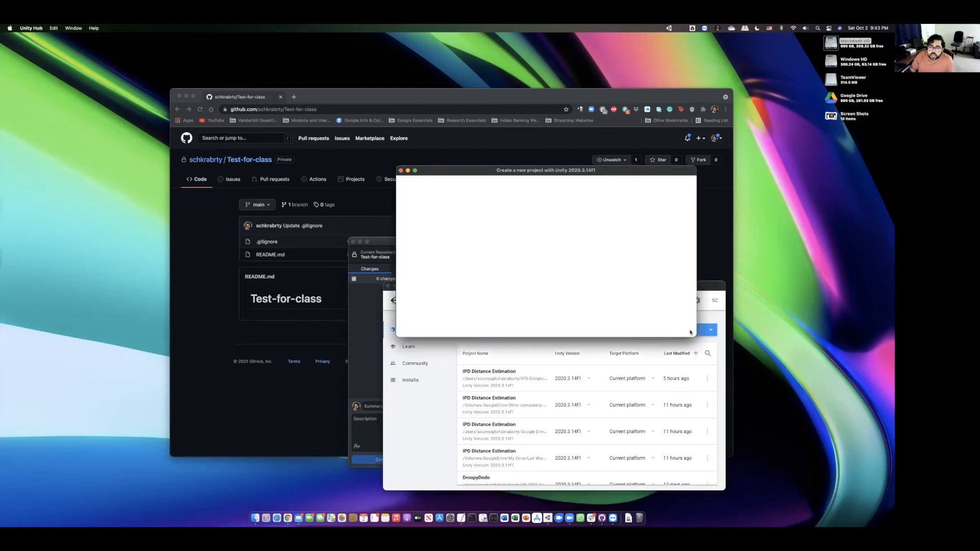
click(672, 243)
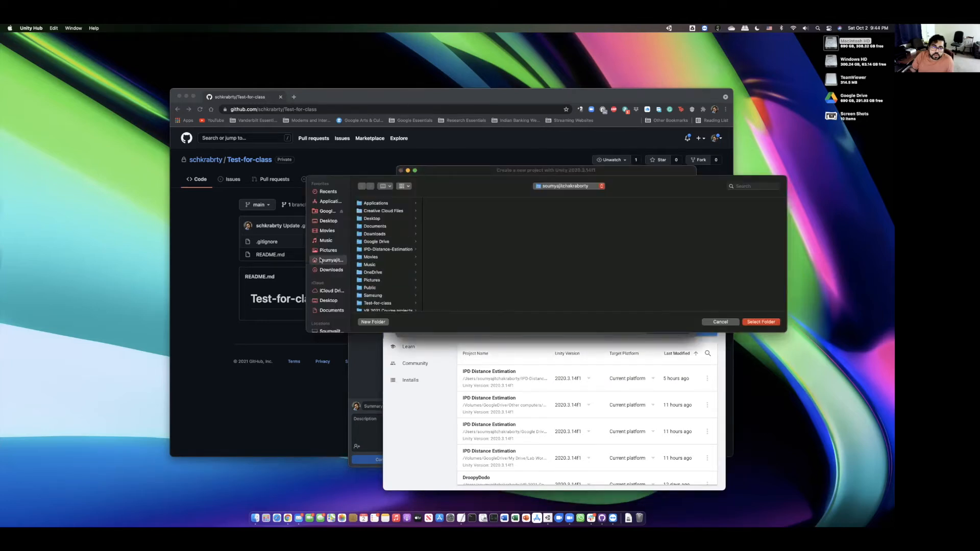
scroll(410, 271, down, 2)
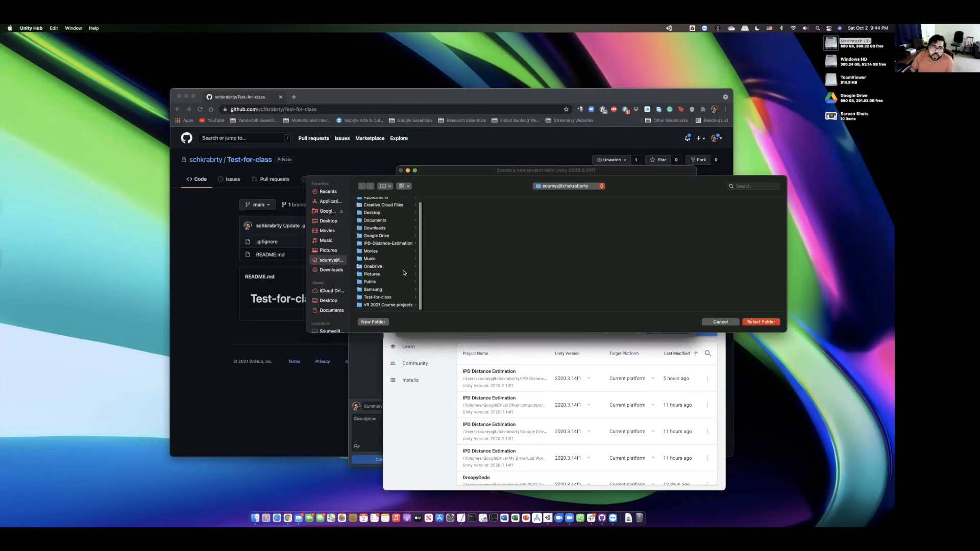
click(382, 298)
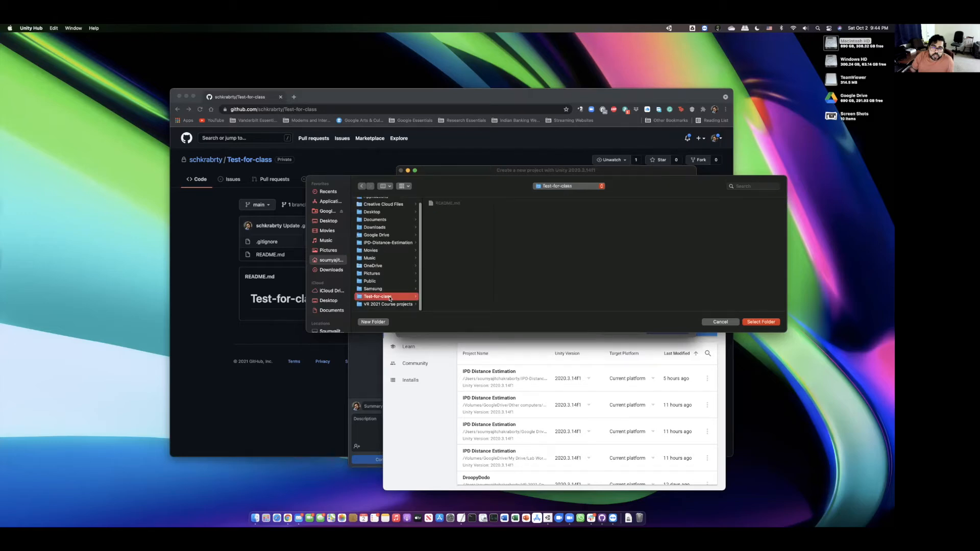
click(768, 322)
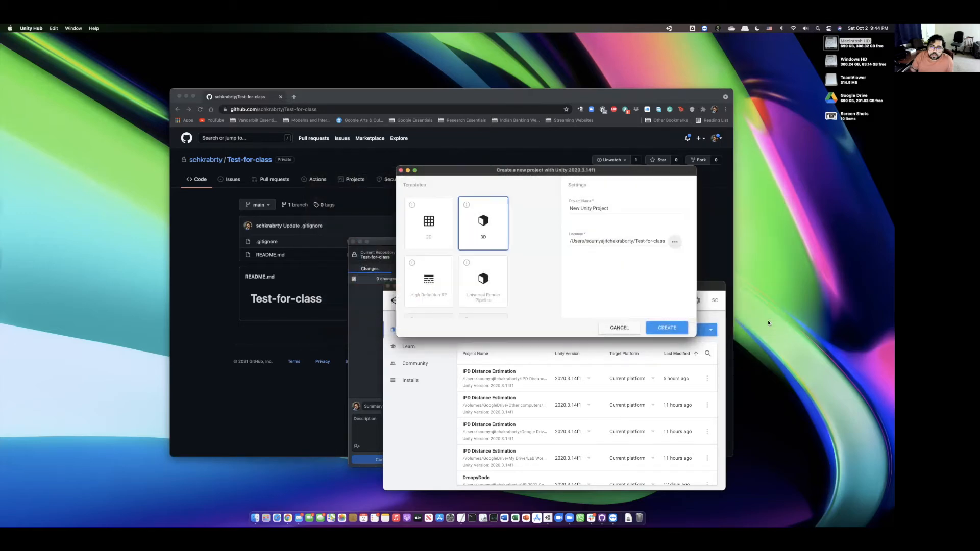
triple_click(607, 205)
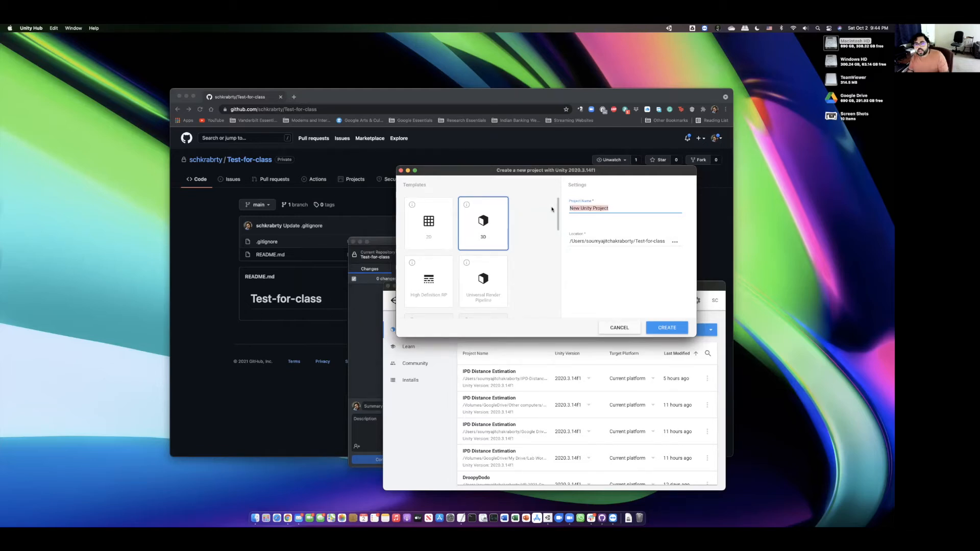
text(Test for class)
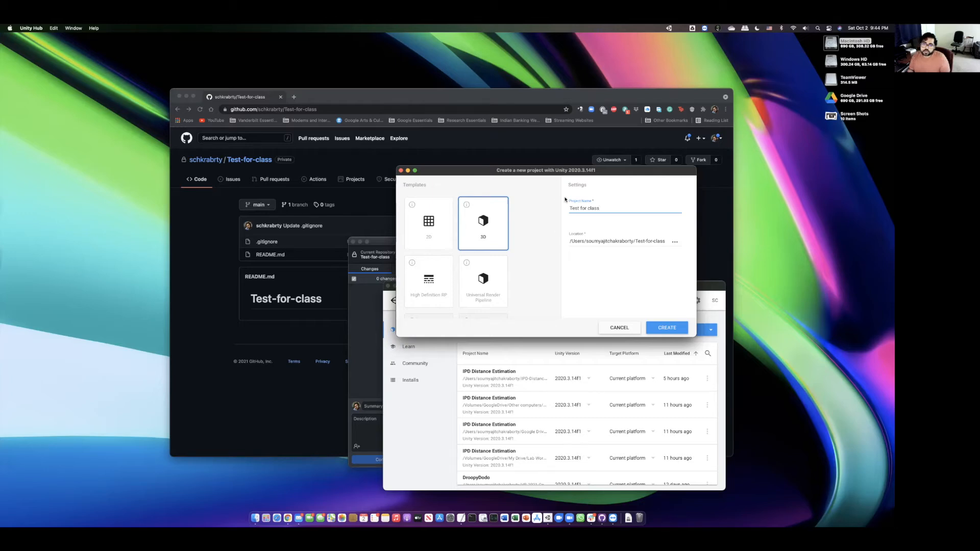
- View the repository's .gitignore on GitHub, then return to Unity Hub's new-project dialog
click(214, 274)
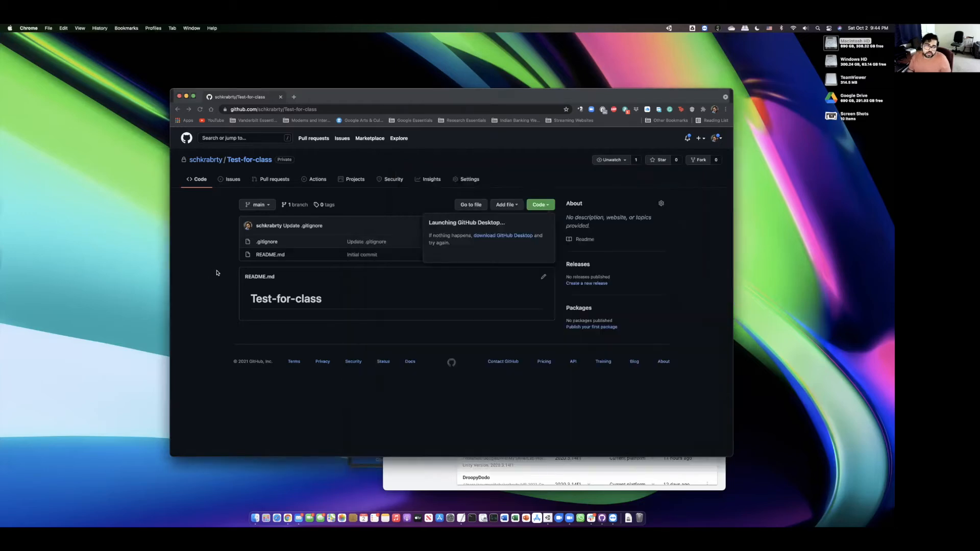
click(267, 242)
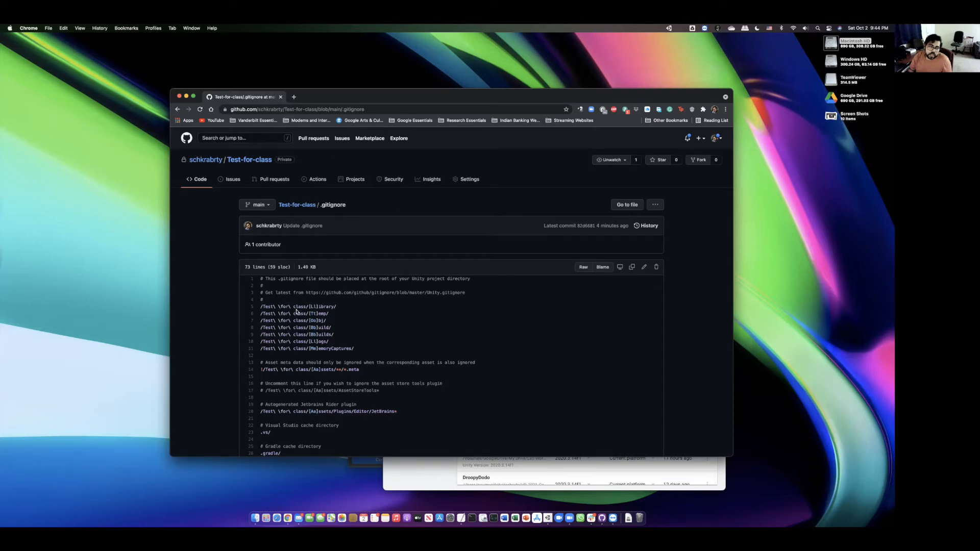
drag(476, 96, 297, 172)
click(638, 259)
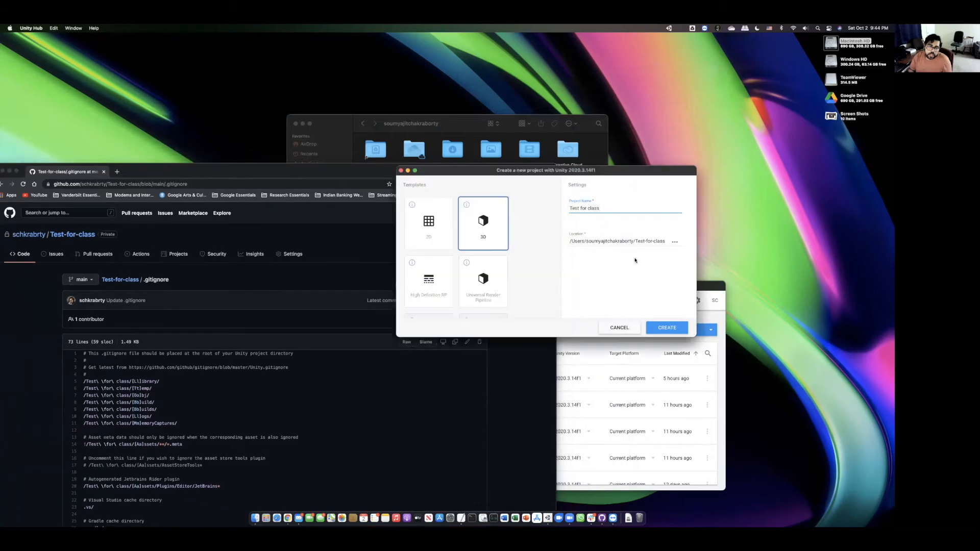
- Leave the project name as 'Test for class' after some trial edits
click(580, 209)
key(BackSpace)
text(-)
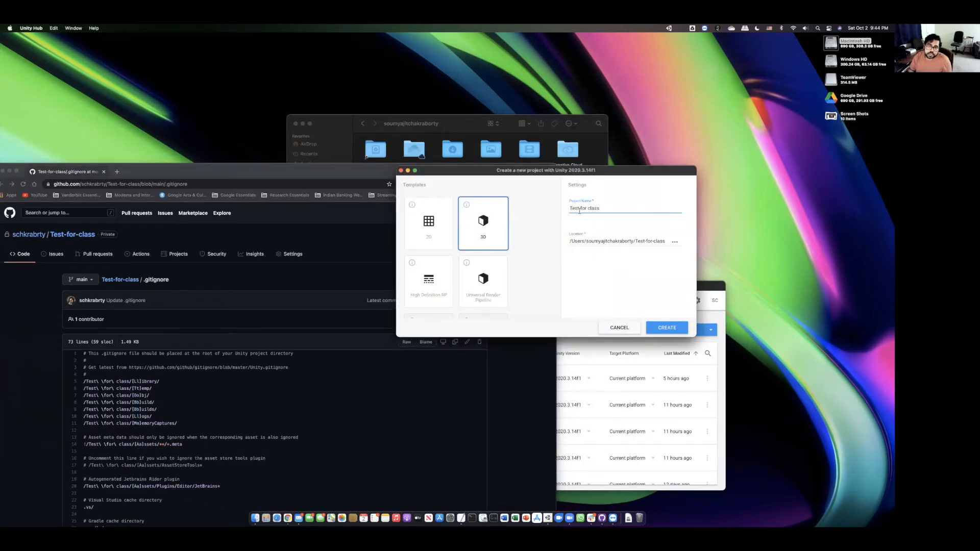
key(BackSpace)
- Create the 3D project, then minimize the Unity editor once it loads
click(663, 329)
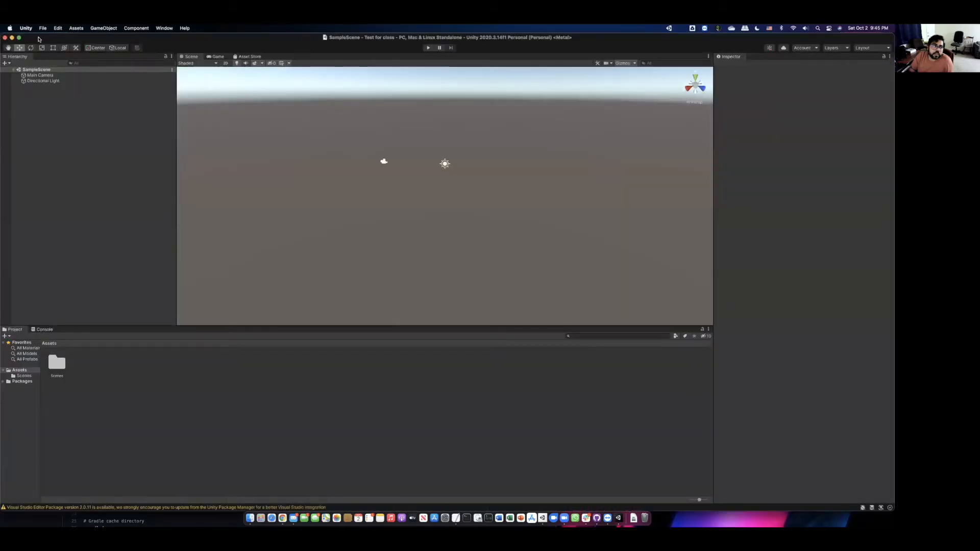
click(12, 38)
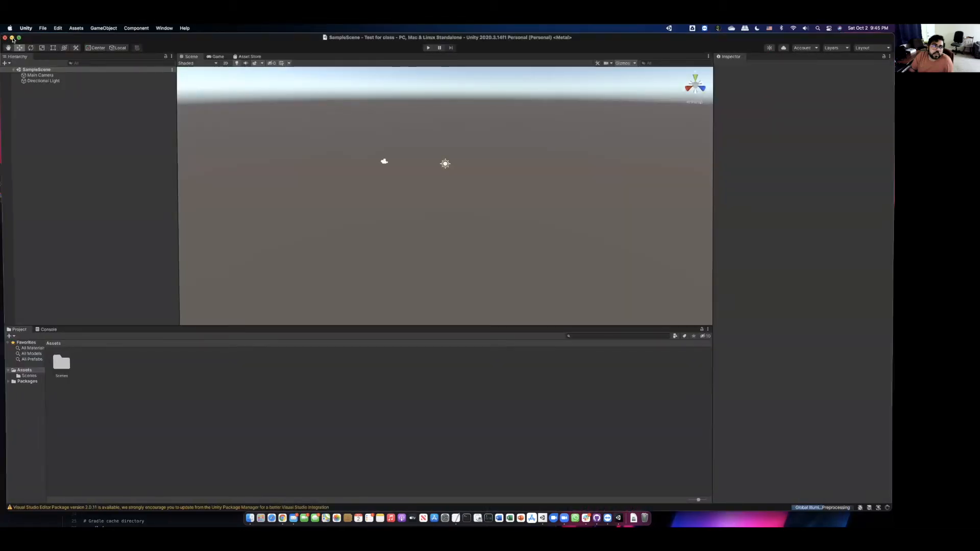
click(602, 213)
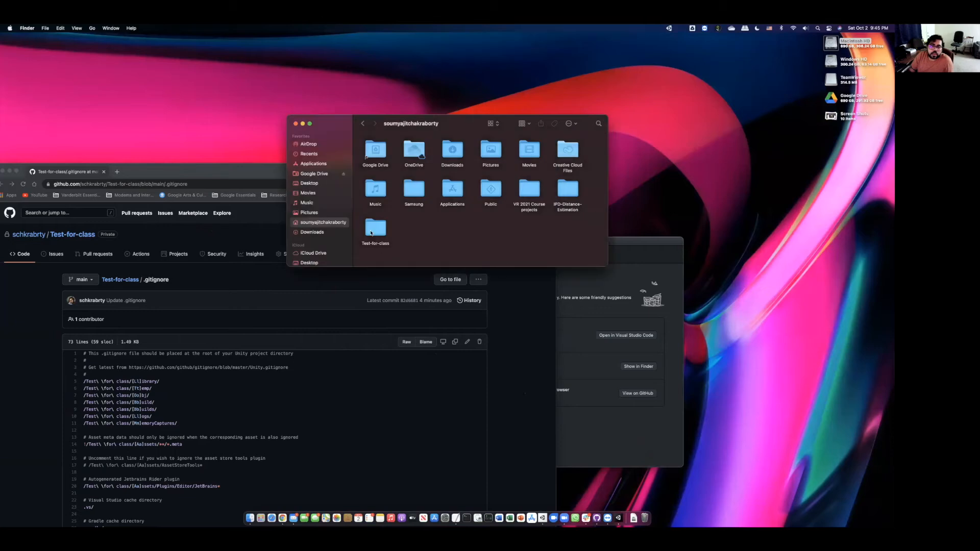
- Browse Finder into Test-for-class/Test for class, then bring up GitHub Desktop showing 26 changed files
double_click(375, 228)
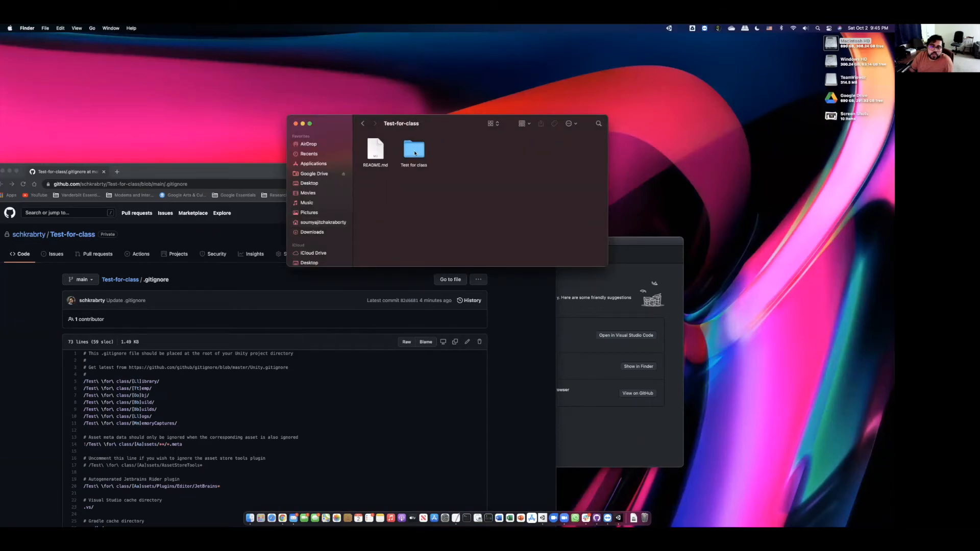
click(362, 123)
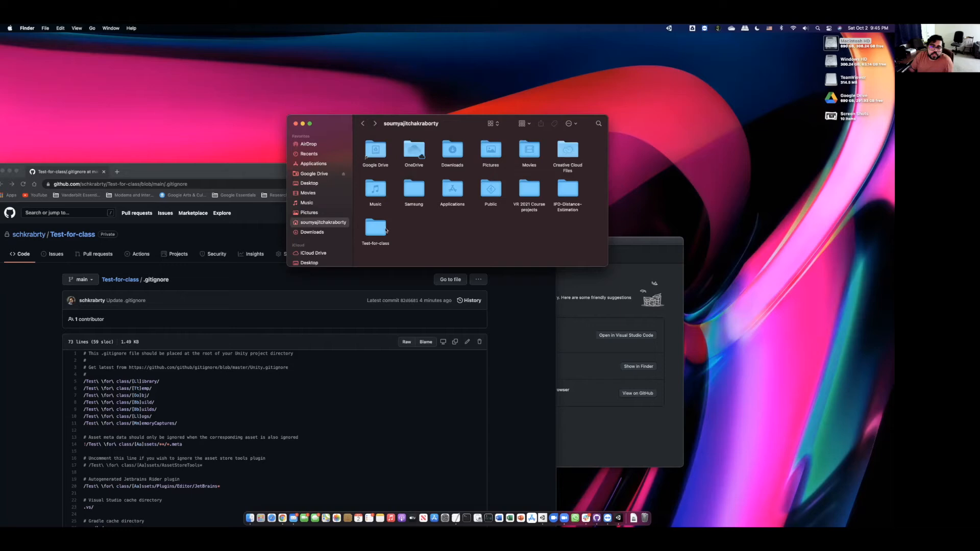
double_click(379, 221)
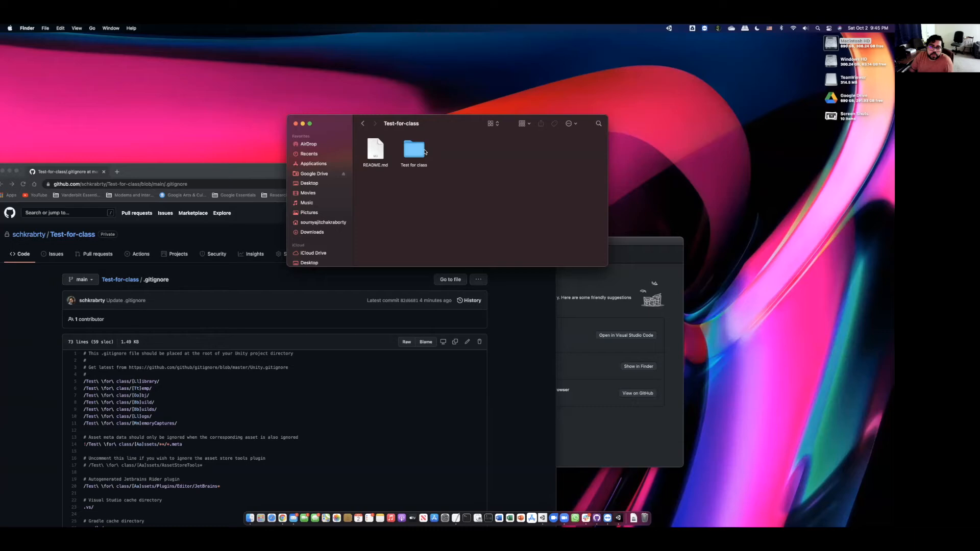
double_click(409, 149)
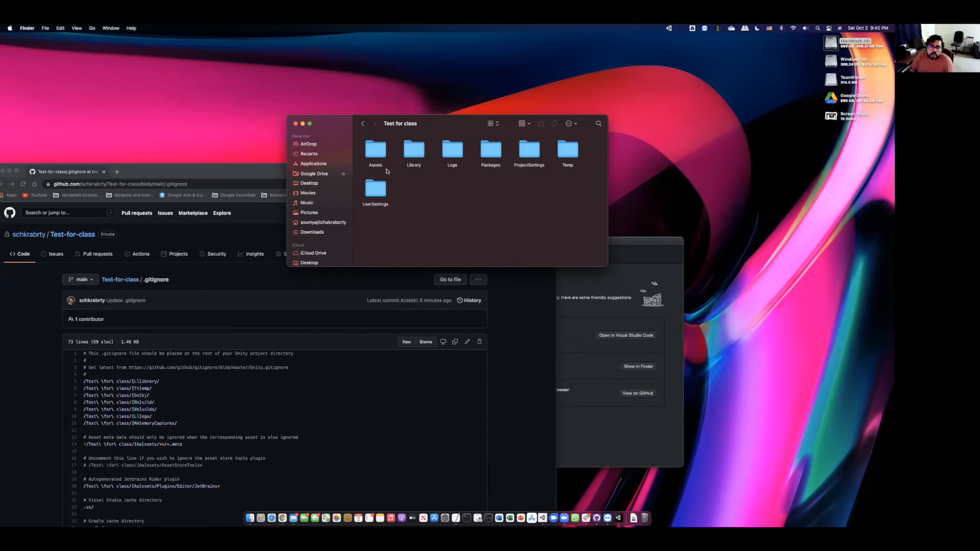
drag(435, 125, 553, 115)
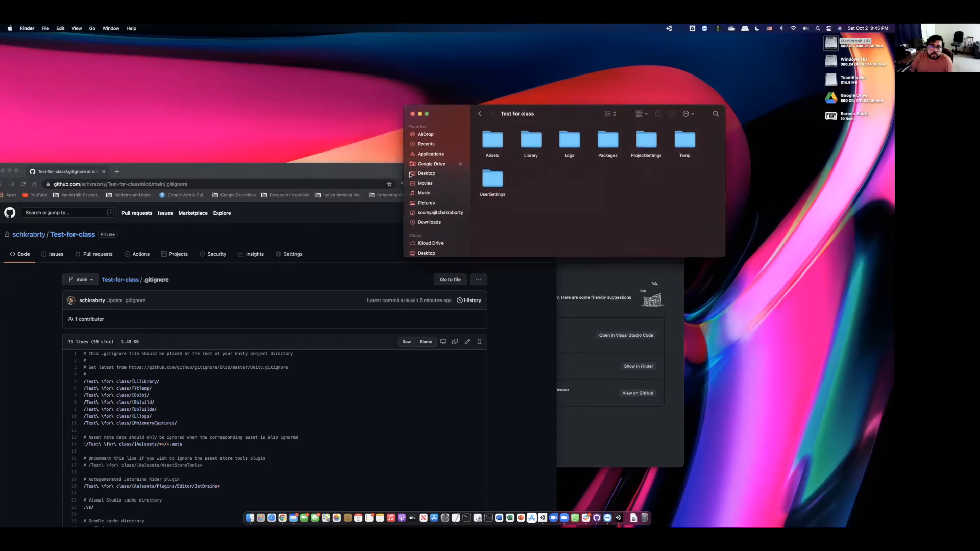
drag(292, 165, 287, 222)
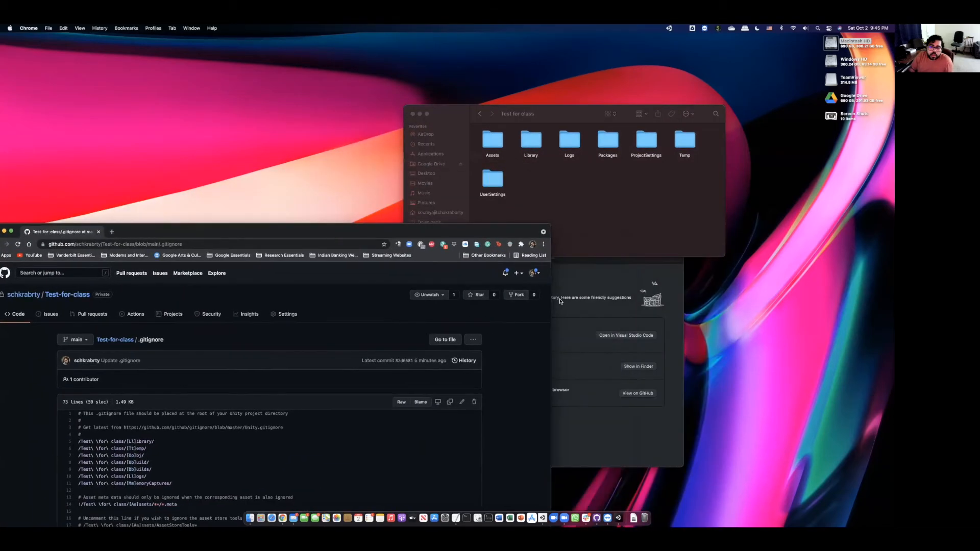
click(612, 286)
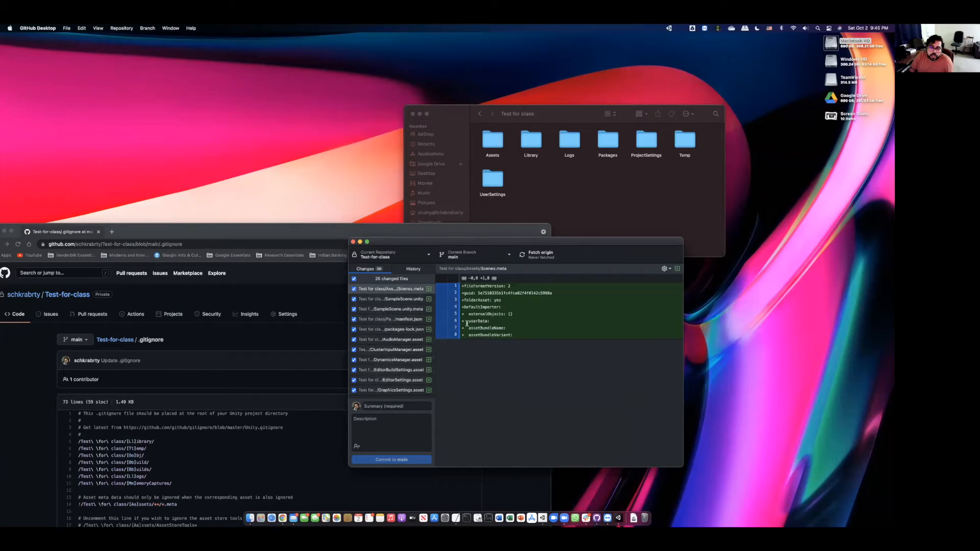
- Commit the 26 changed files to main as 'Empty project', push to origin, and bring Chrome forward
click(409, 405)
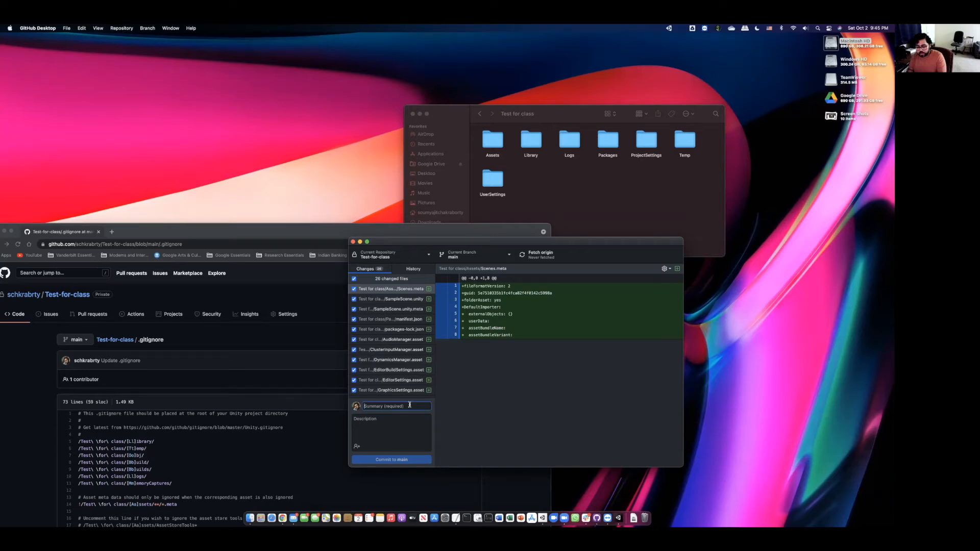
text(Empty )
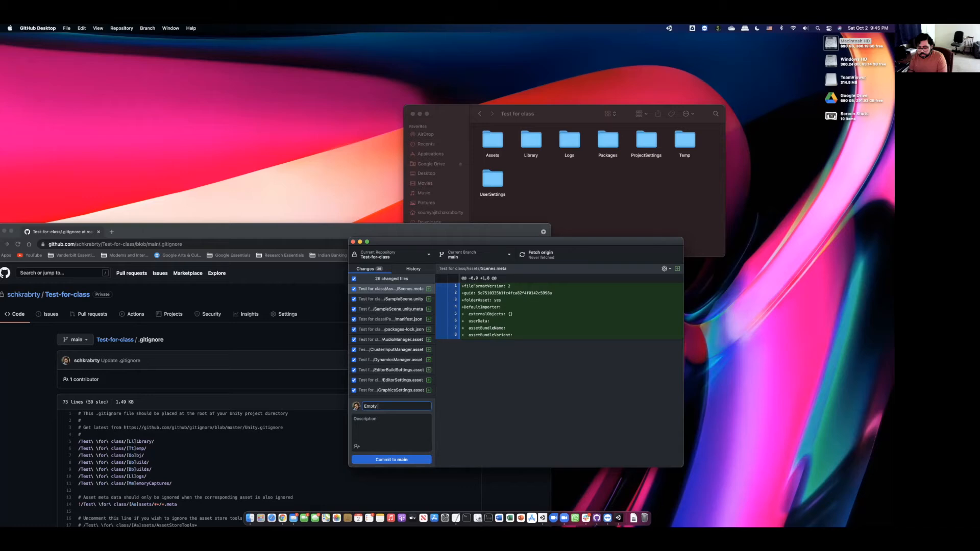
text(project)
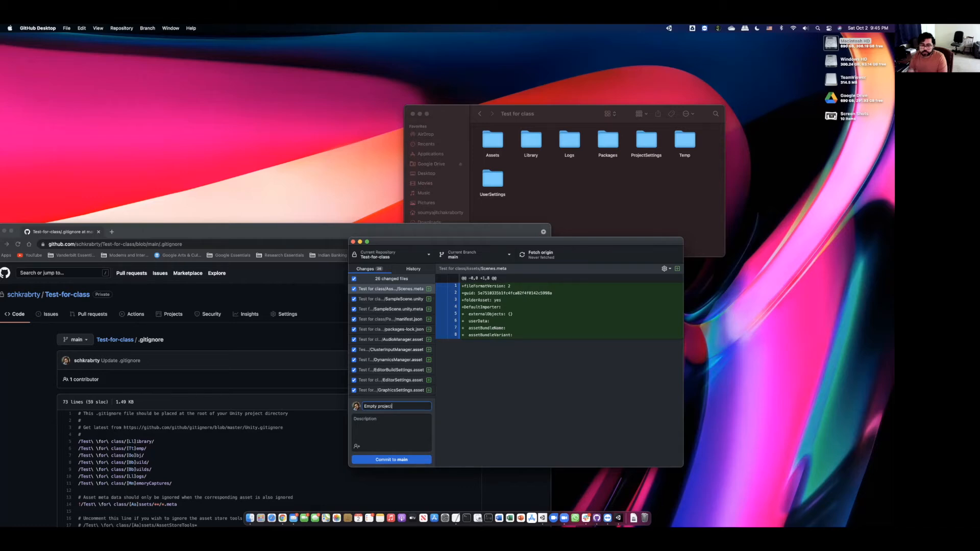
click(399, 460)
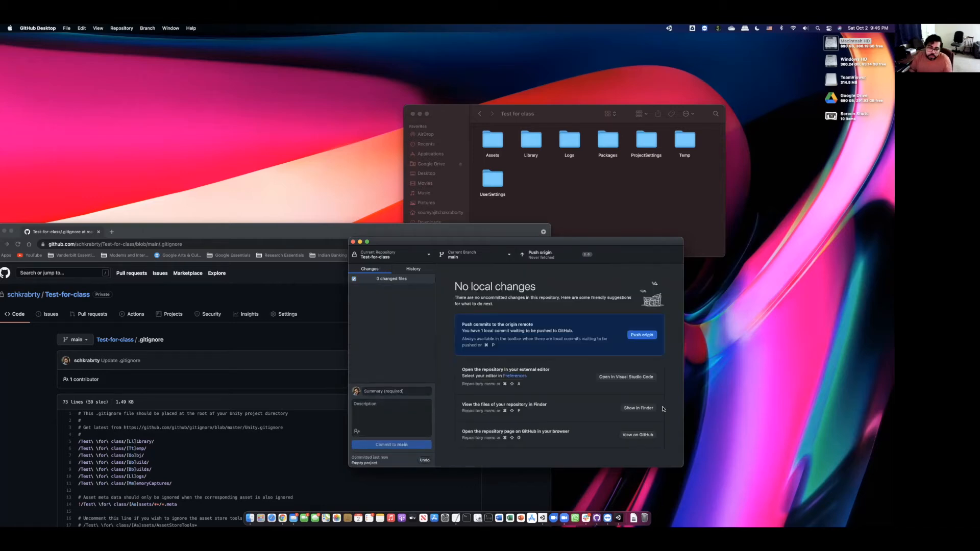
click(642, 335)
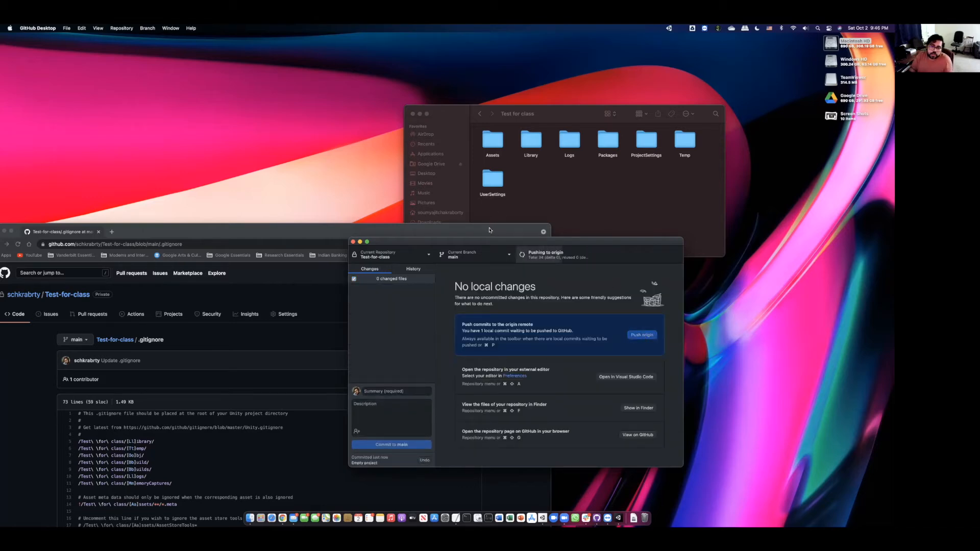
drag(488, 230, 639, 120)
- Open the repository's main page and its Test for class folder, then reveal the local project folder
click(269, 229)
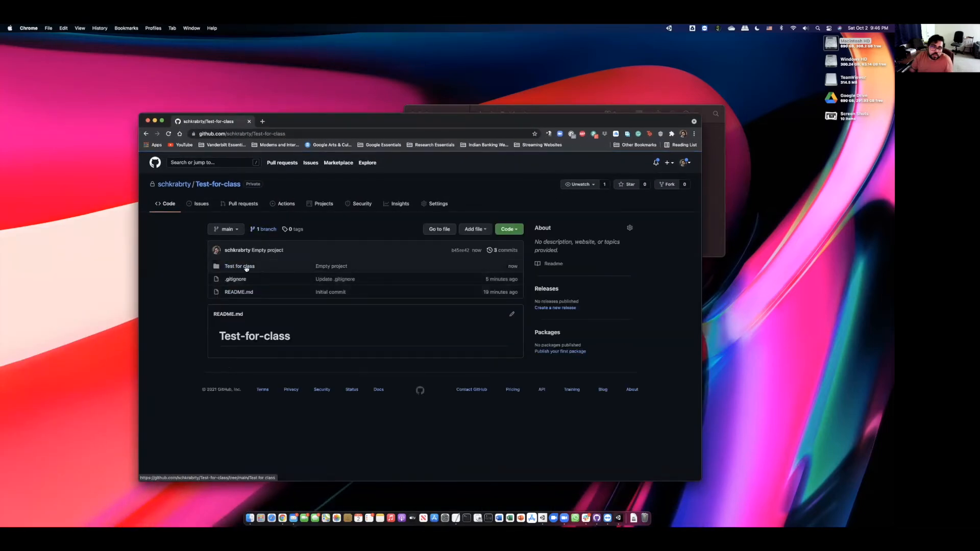
click(248, 268)
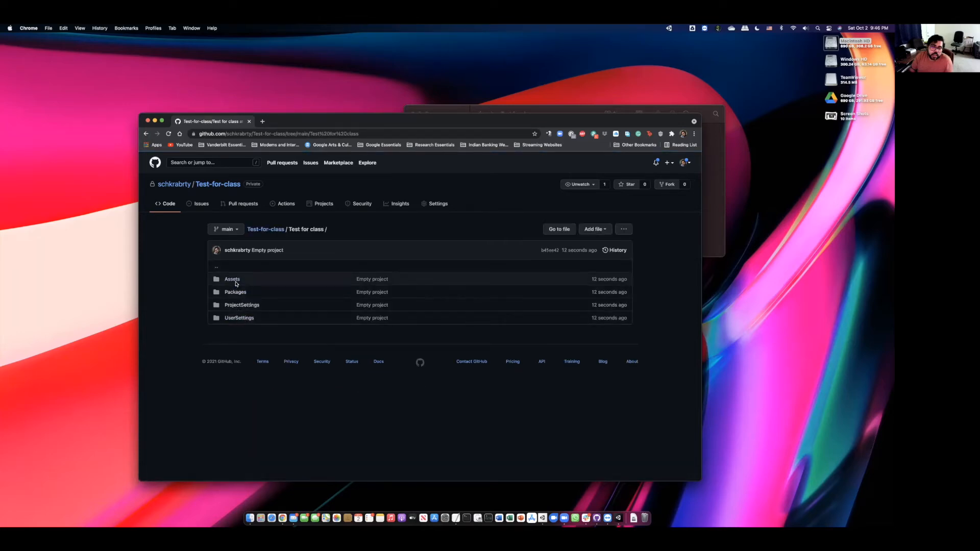
drag(553, 121, 538, 239)
click(531, 191)
- Select the Assets, Packages, ProjectSettings and UserSettings folders in Finder to compare with GitHub
click(495, 146)
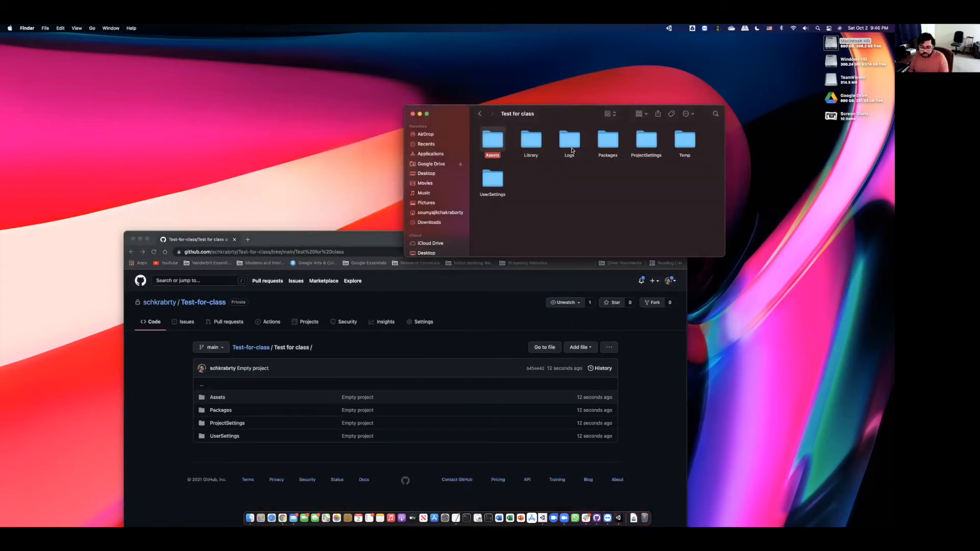
super+click(606, 143)
super+click(648, 145)
super+click(491, 181)
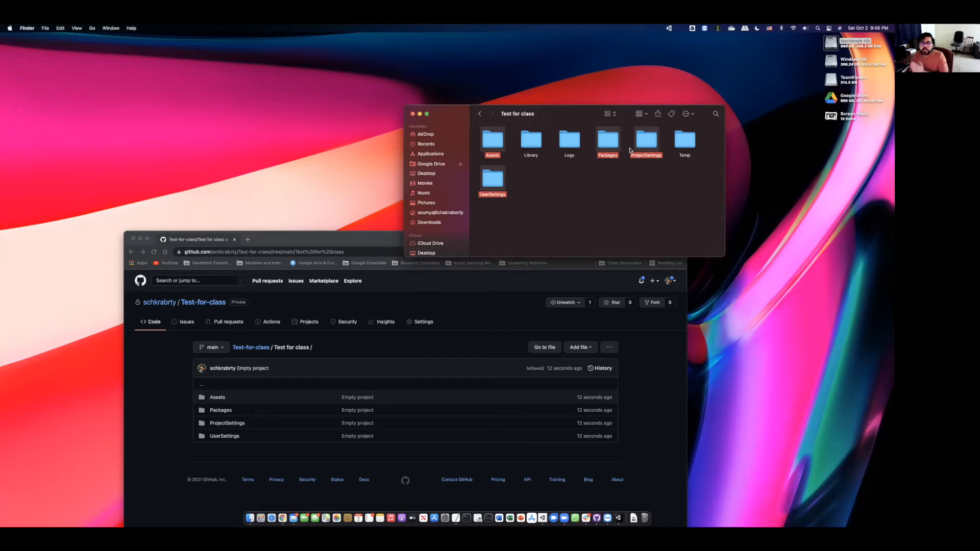
- Recheck the Test for class folder on GitHub and return to the repository root
click(380, 337)
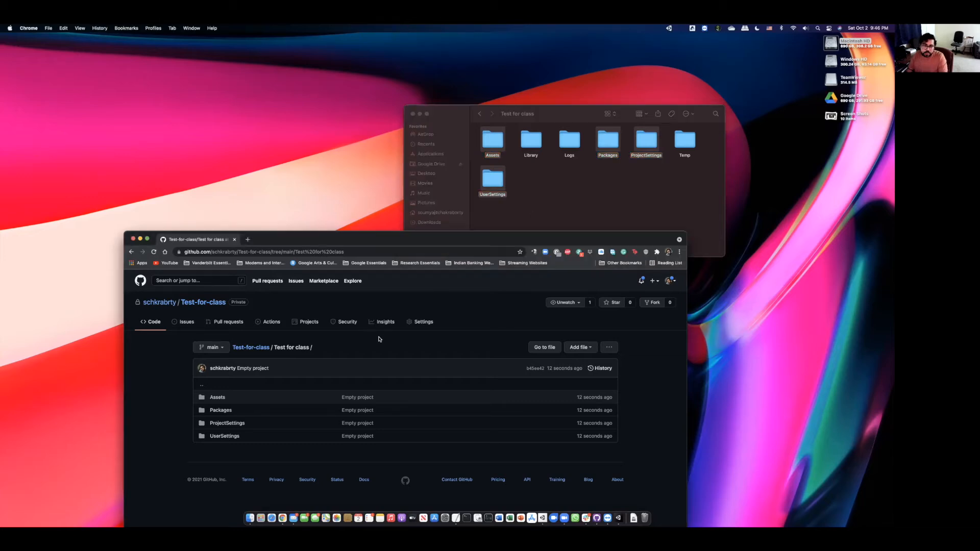
click(250, 347)
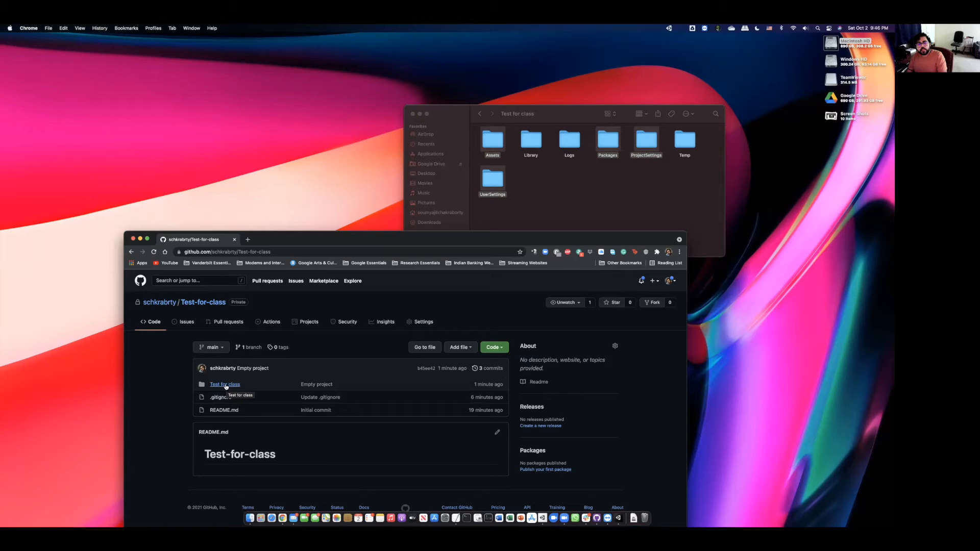
click(226, 385)
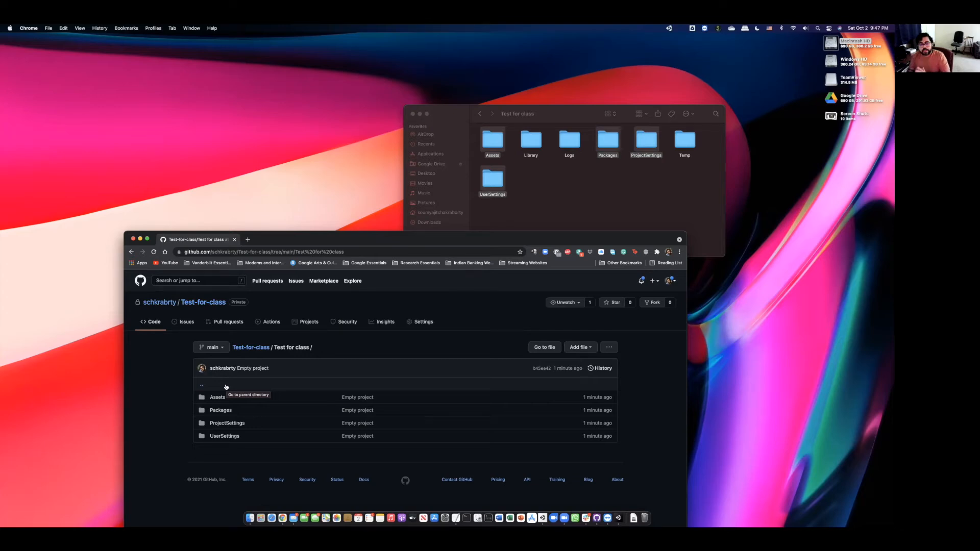
click(258, 348)
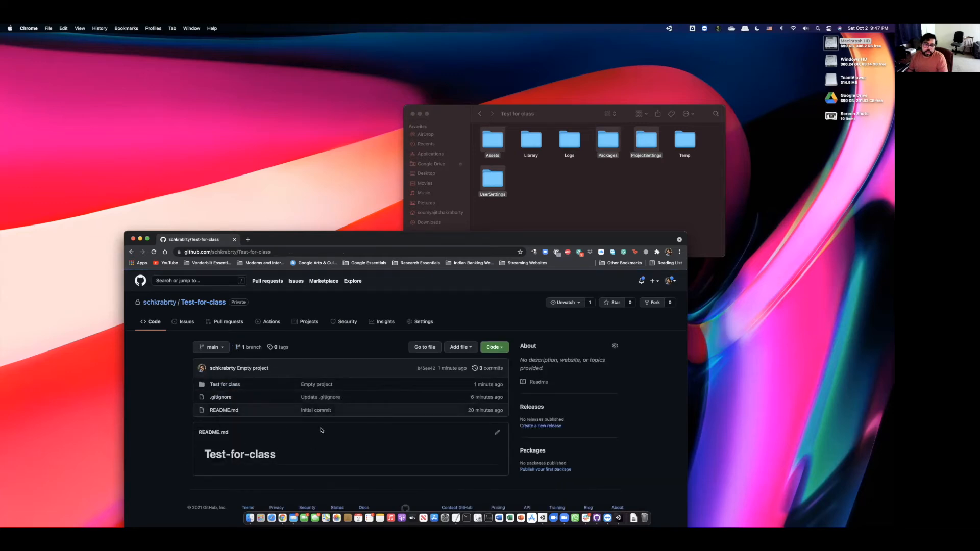
- Add a 3D Object > Plane to SampleScene from the Hierarchy
click(615, 515)
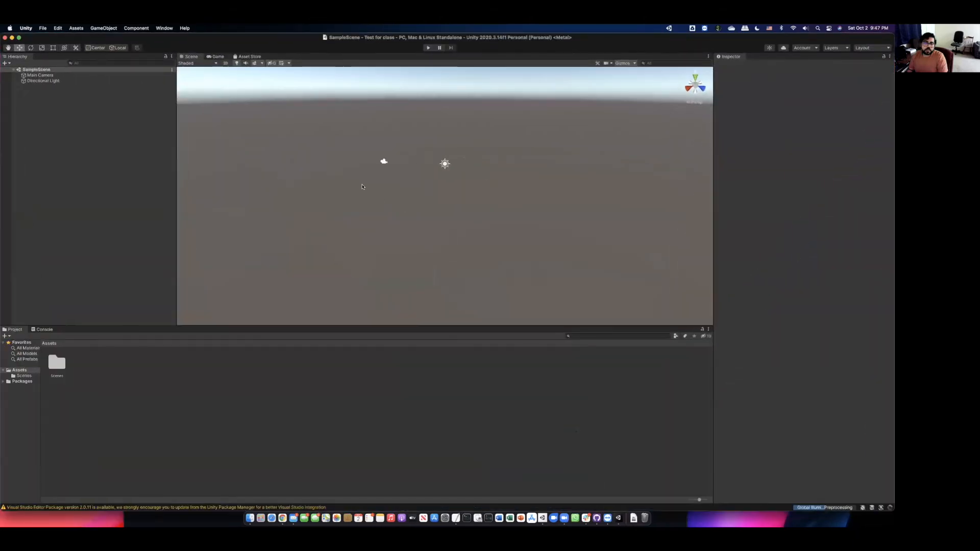
right_click(56, 127)
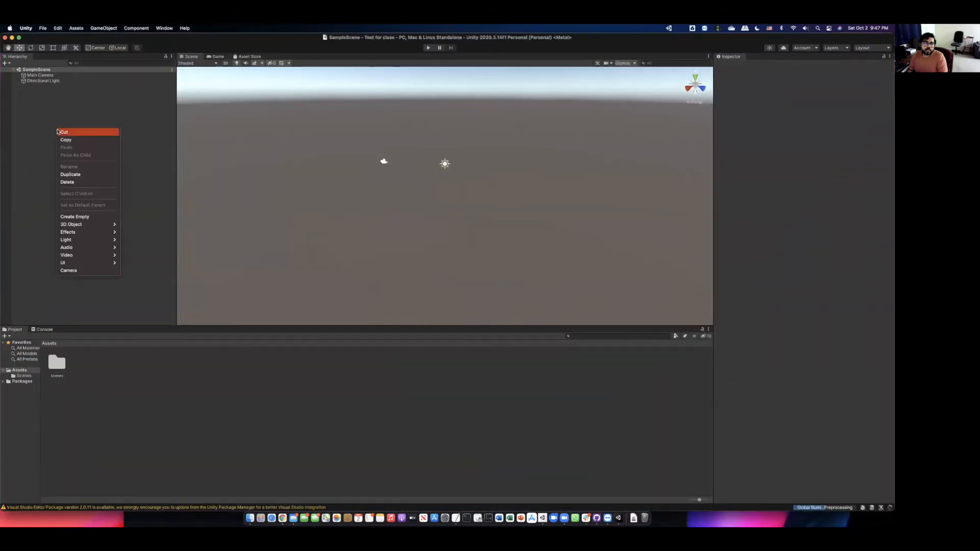
mouse_move(84, 224)
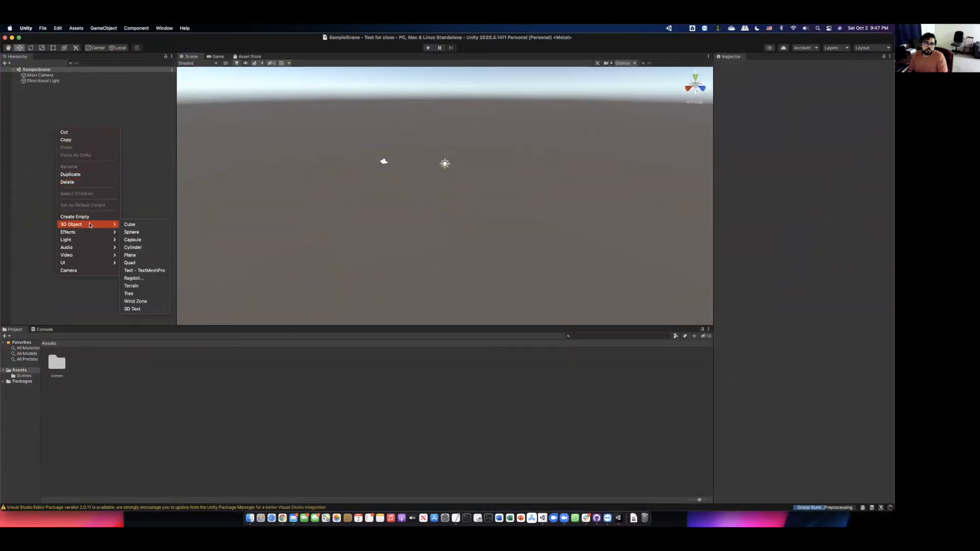
click(157, 255)
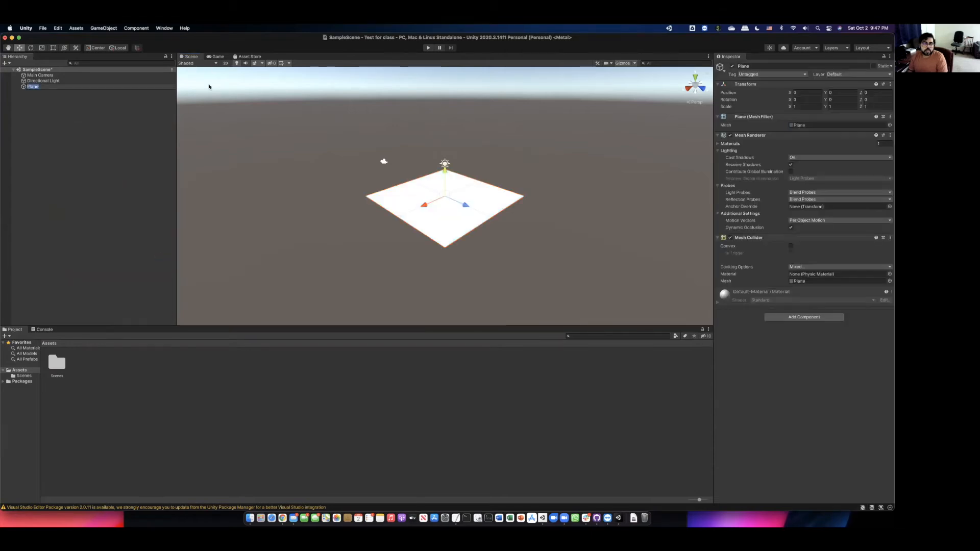
- Save the scene with the new Plane and minimize the Unity editor
key(Return)
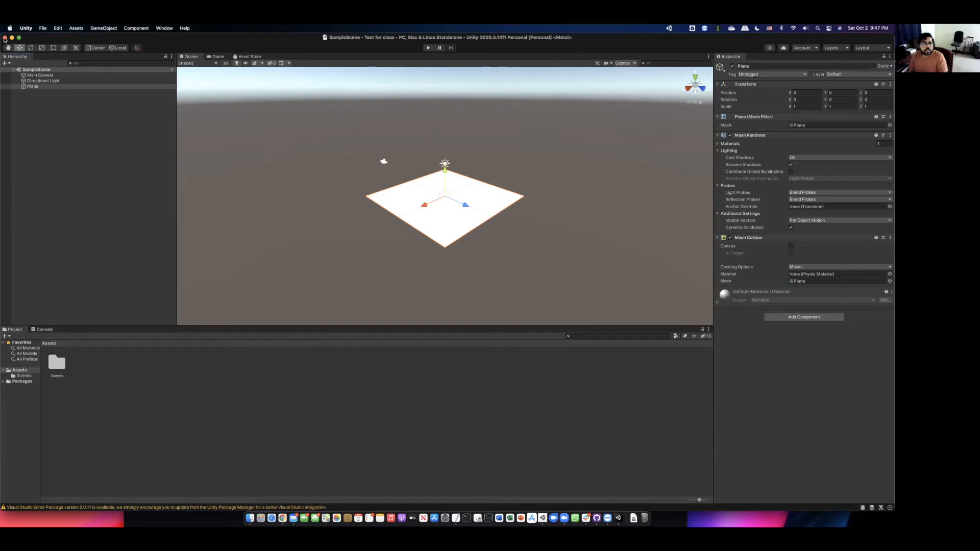
click(11, 38)
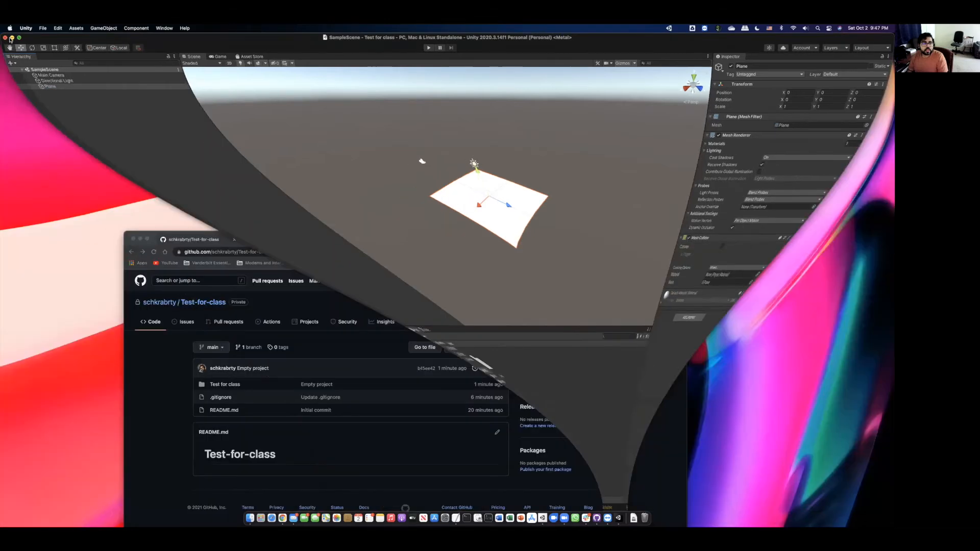
drag(621, 237, 530, 174)
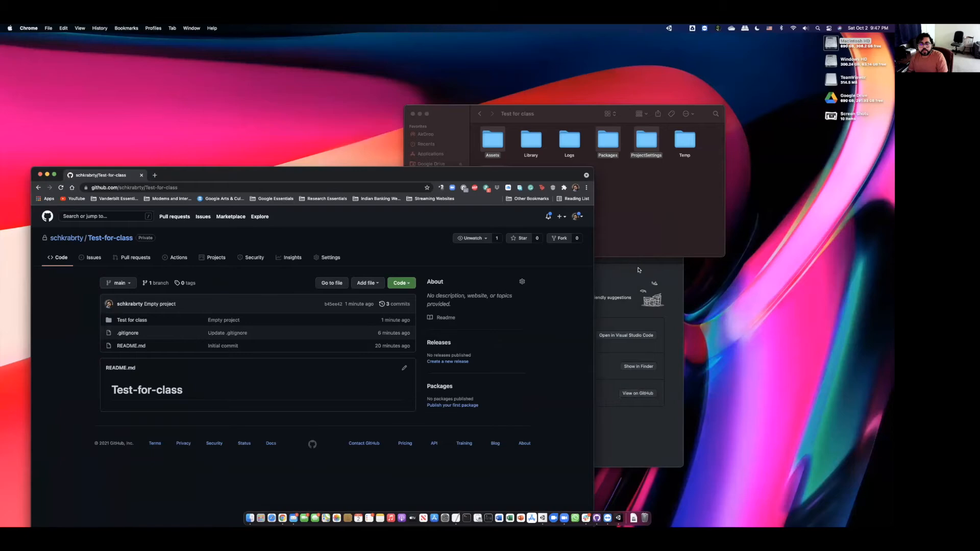
- Commit the SampleScene.unity change to main with summary 'Updated scene'
click(638, 270)
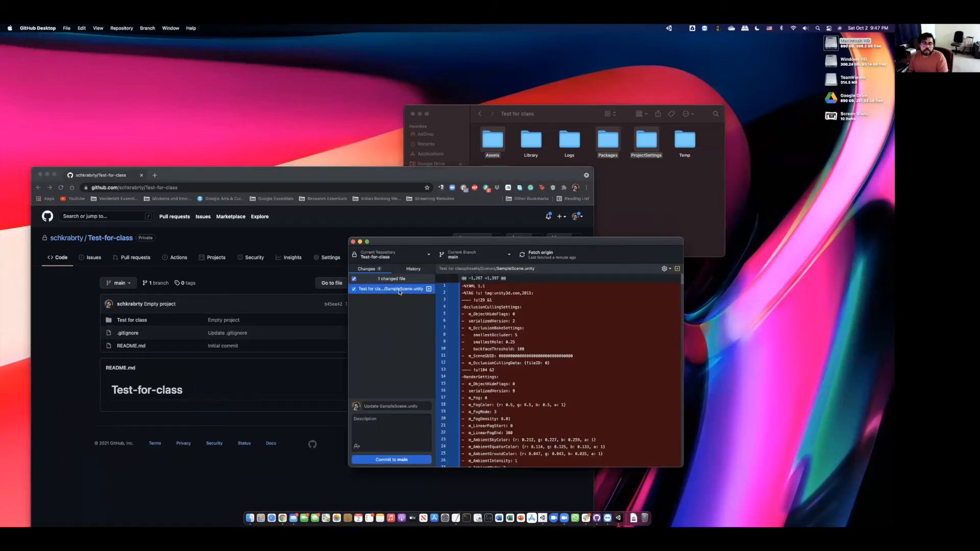
drag(429, 244, 510, 193)
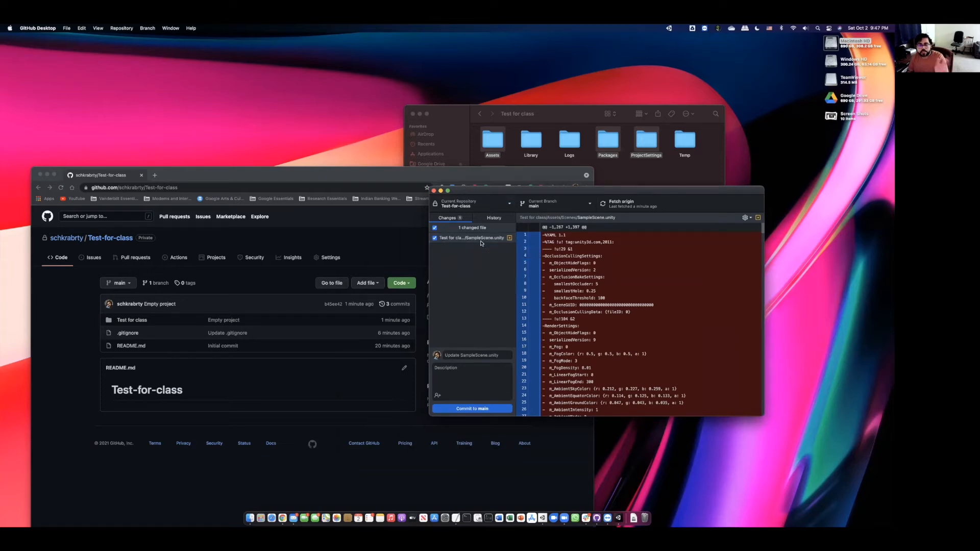
click(473, 355)
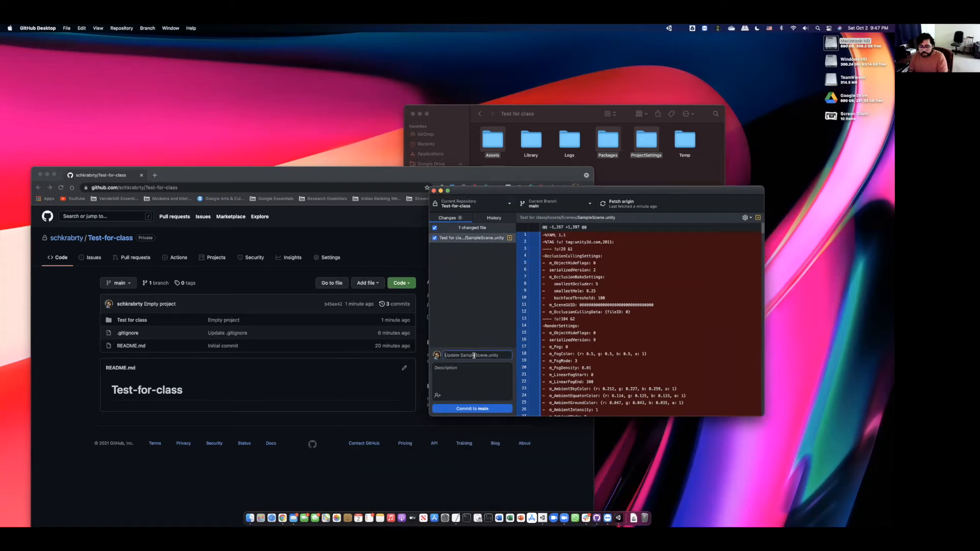
text(Updated scene)
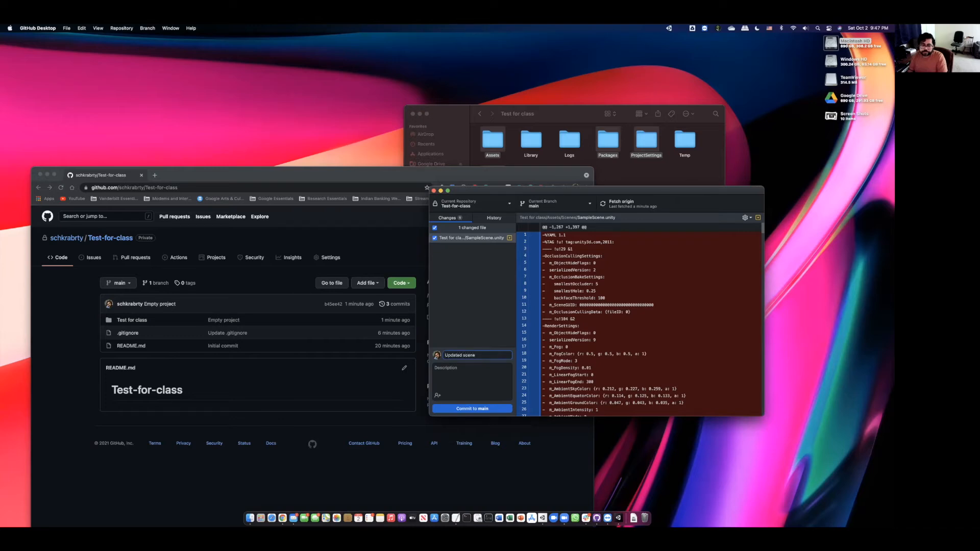
click(477, 407)
- Push the commit to origin and reload the GitHub repository page
click(714, 286)
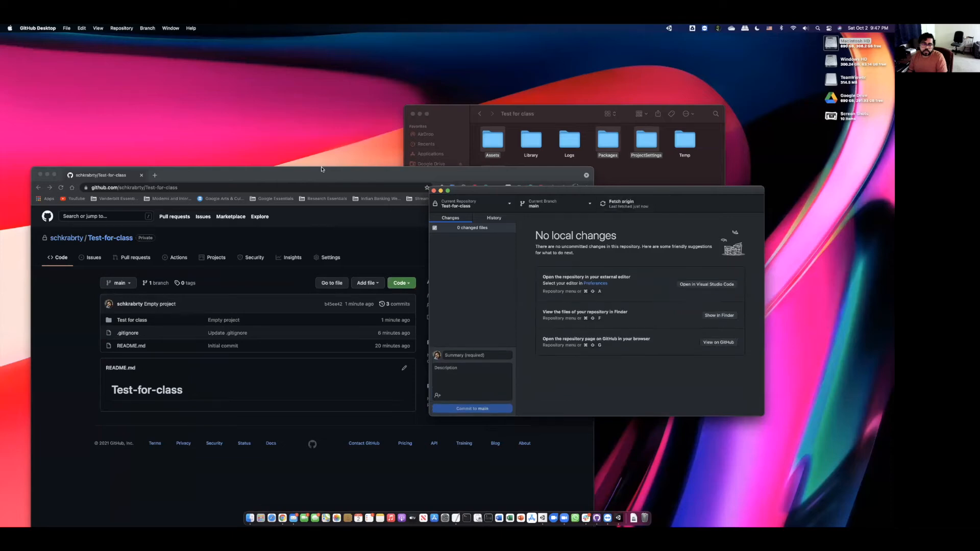
drag(323, 172, 392, 141)
click(128, 159)
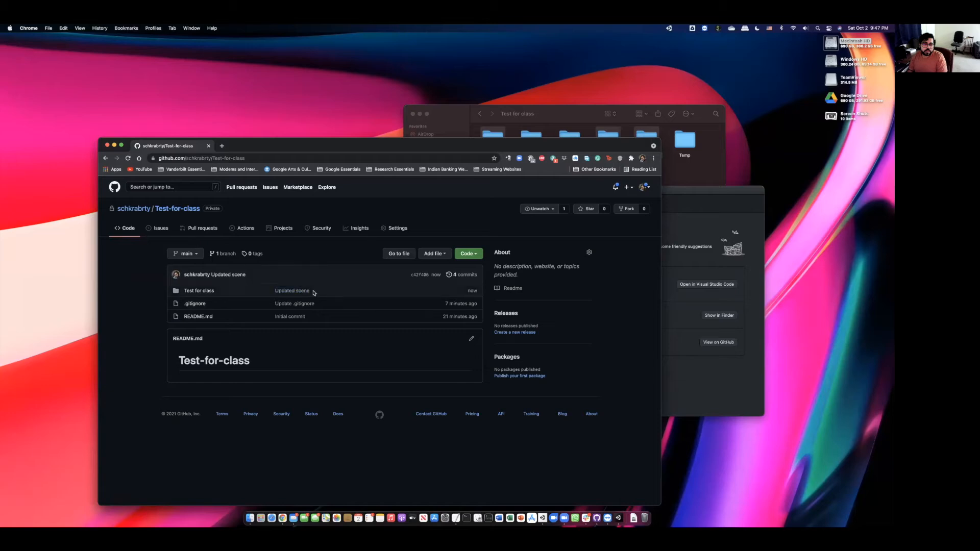
- Browse Test for class > Assets > Scenes to verify SampleScene.unity, then return to the repository root
click(198, 291)
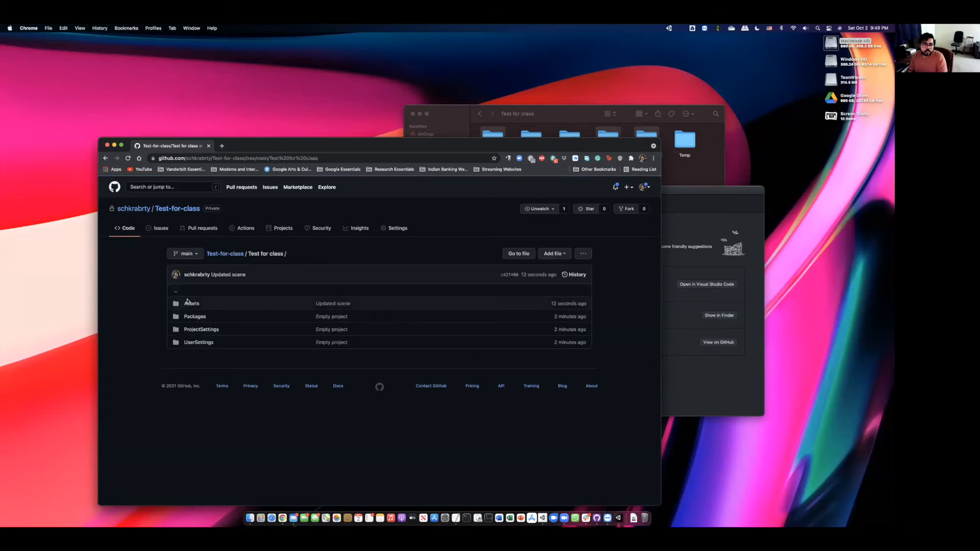
click(190, 305)
click(193, 304)
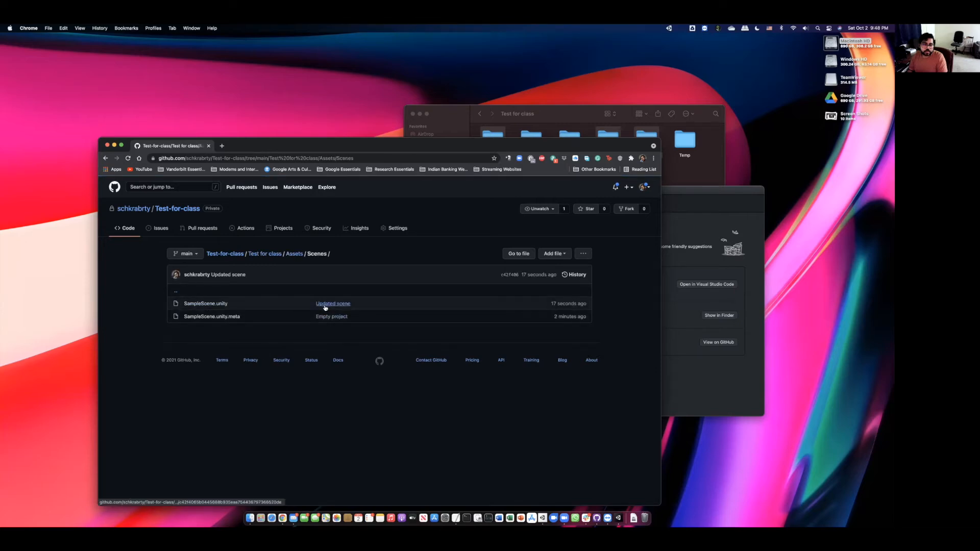
click(239, 254)
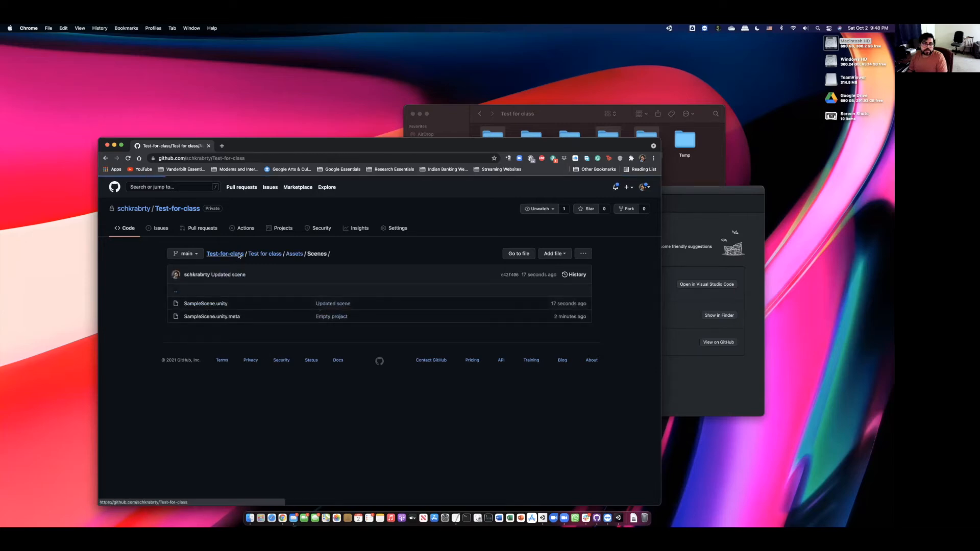
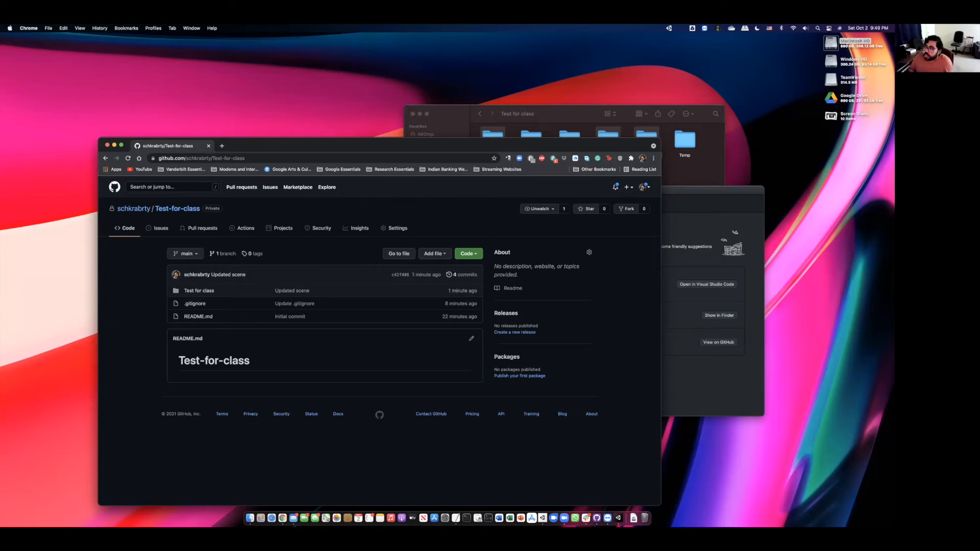
- Drag the TeamViewer session of the remote MacBook Pro onto the main screen, over the GitHub page
drag(862, 181, 383, 89)
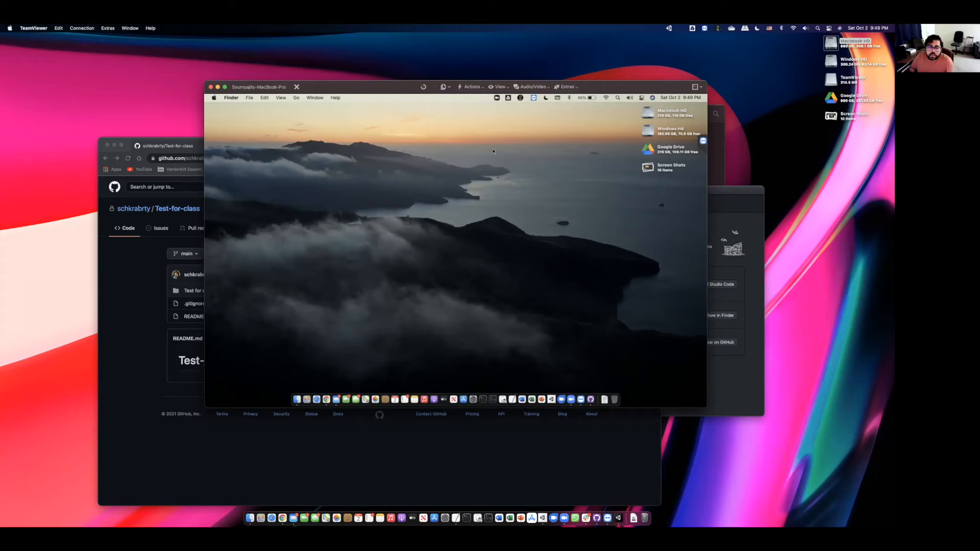
- Rearrange the TeamViewer windows, then launch Chrome on the remote Mac to a new Google tab
click(607, 515)
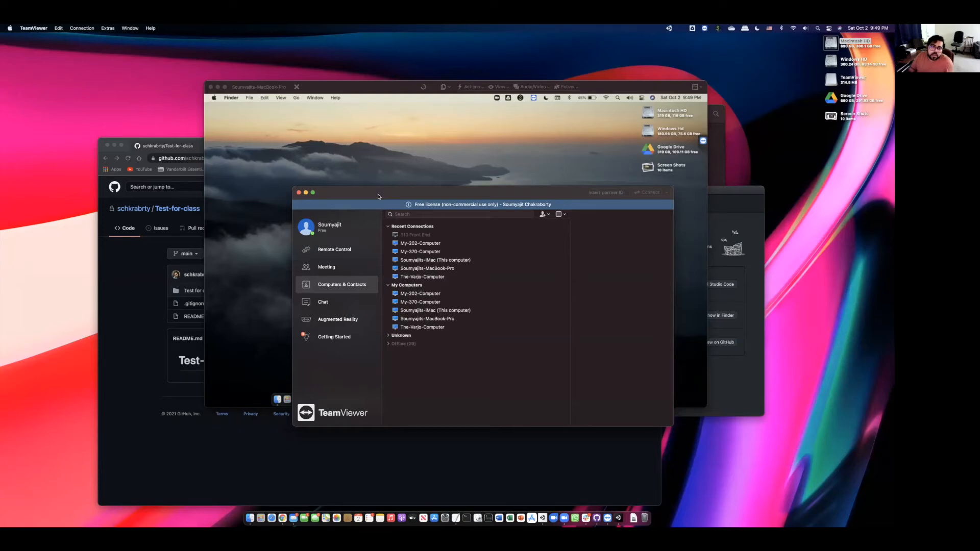
drag(429, 198, 893, 255)
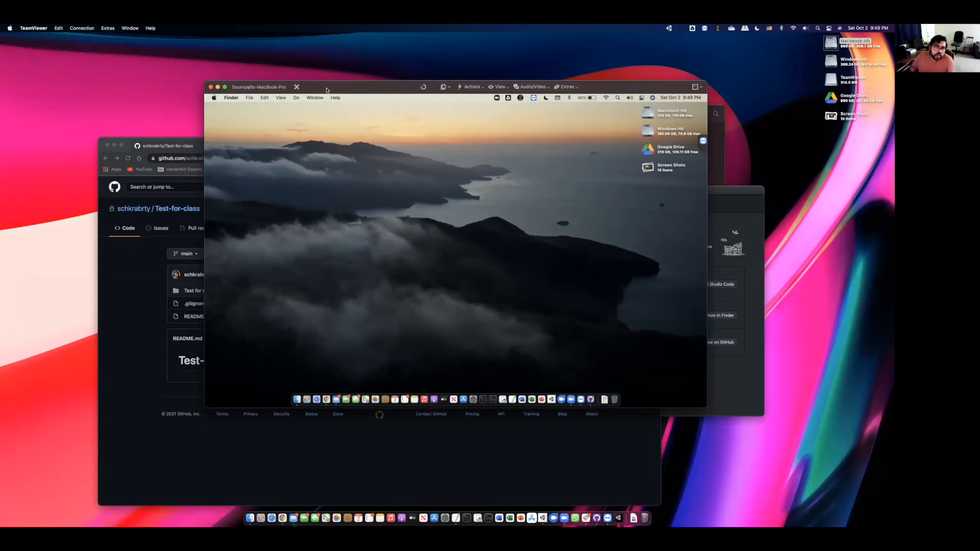
drag(326, 90, 417, 102)
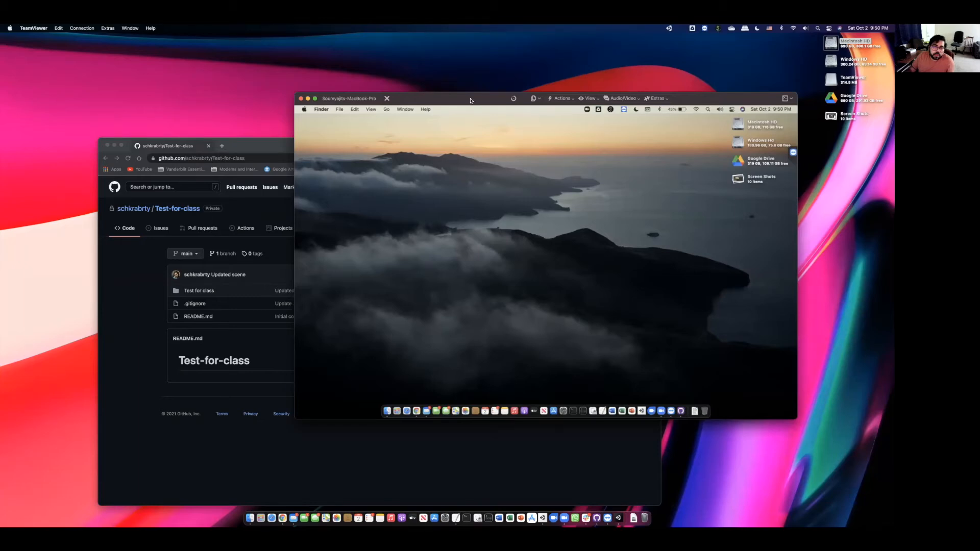
drag(470, 100, 456, 99)
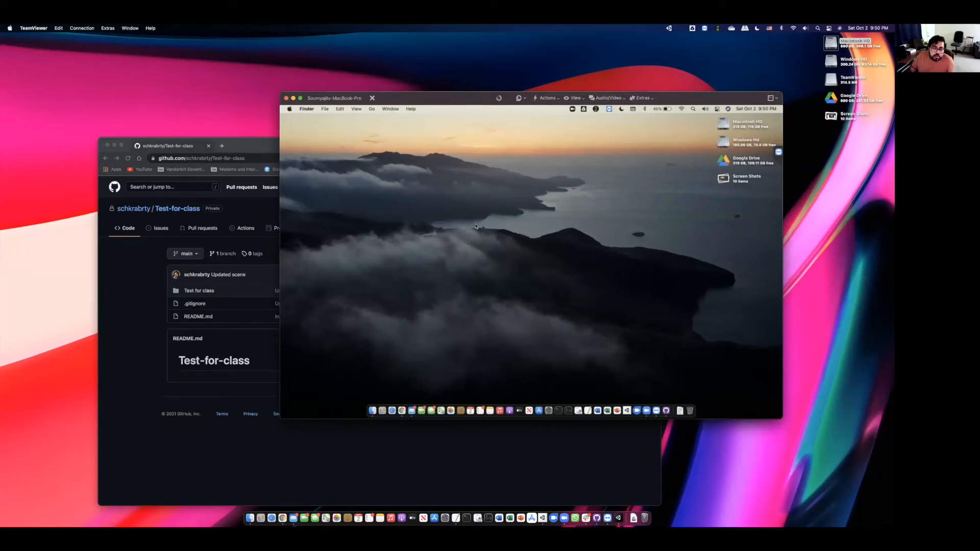
click(402, 407)
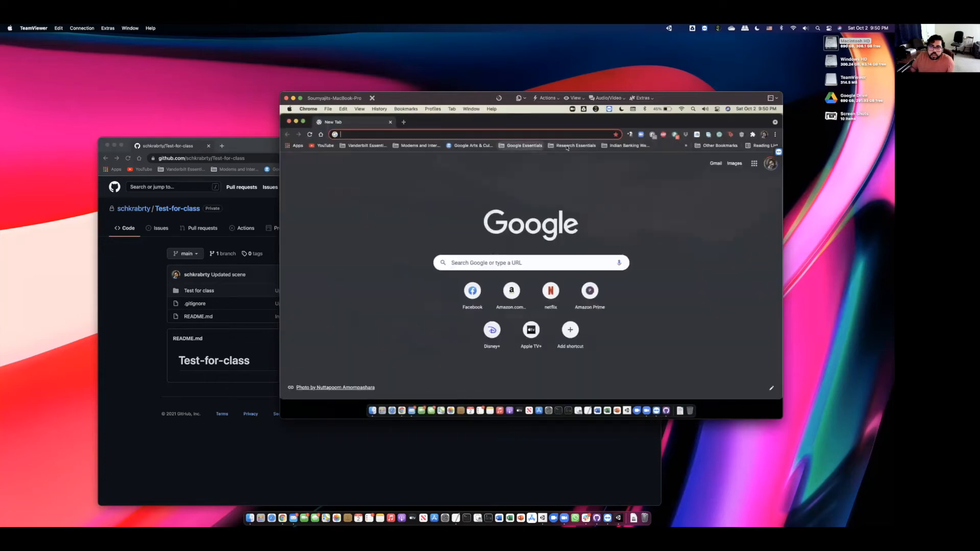
- Go through the Research Essentials bookmarks > GitHub to the Test-for-class repository page
click(567, 146)
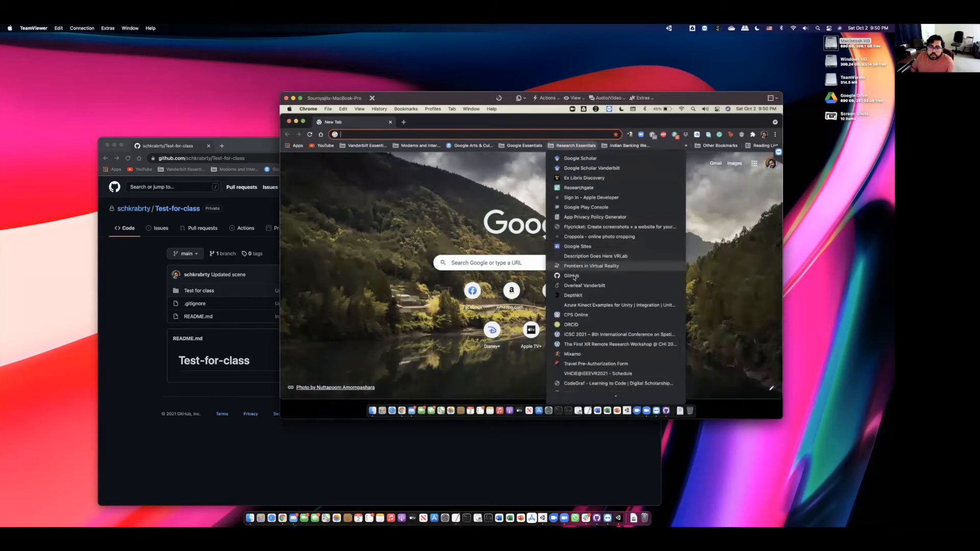
click(577, 276)
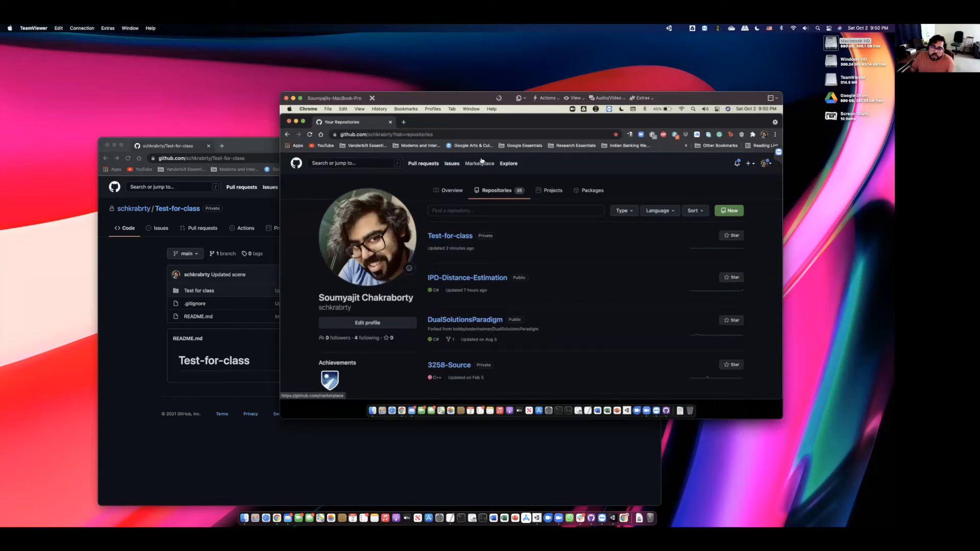
click(446, 239)
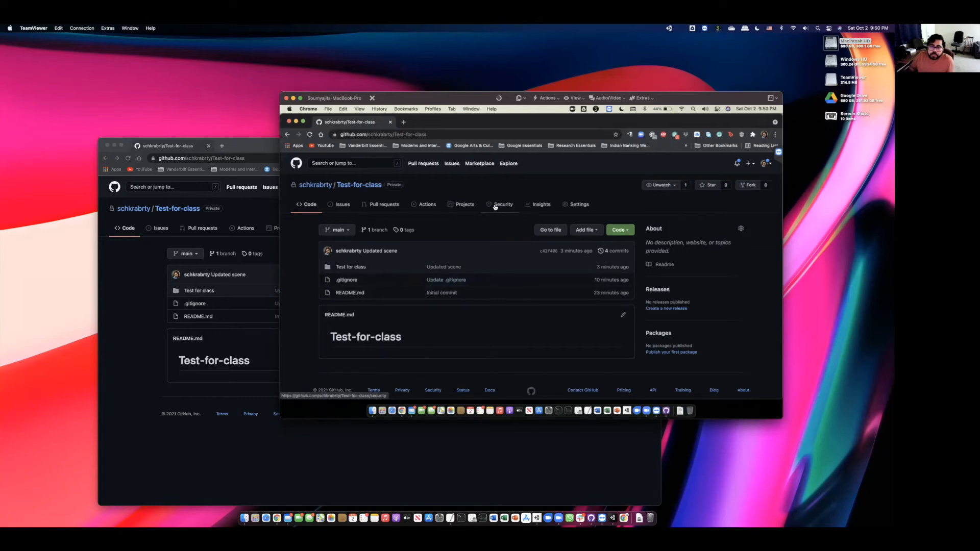
- Clone Test-for-class with Open with GitHub Desktop into the remote Mac's home folder
click(623, 231)
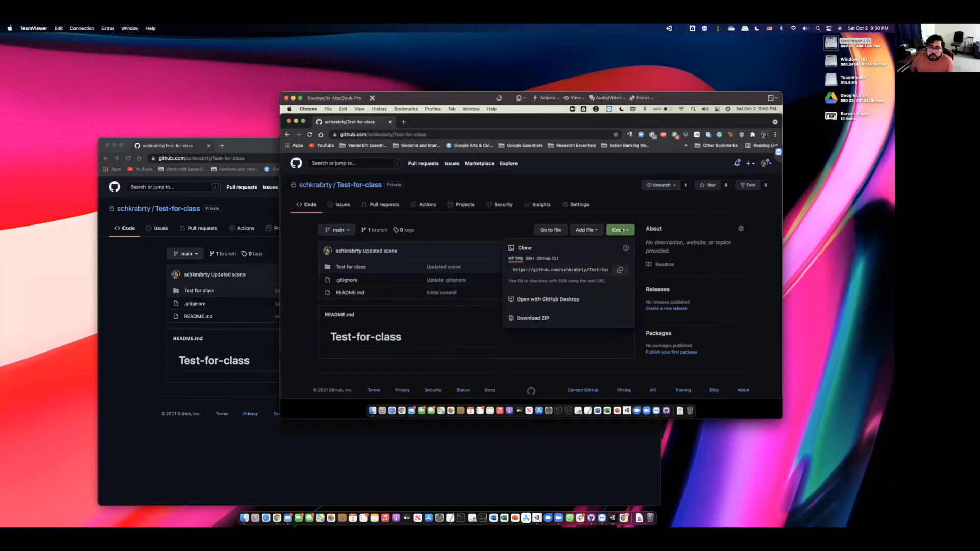
click(543, 300)
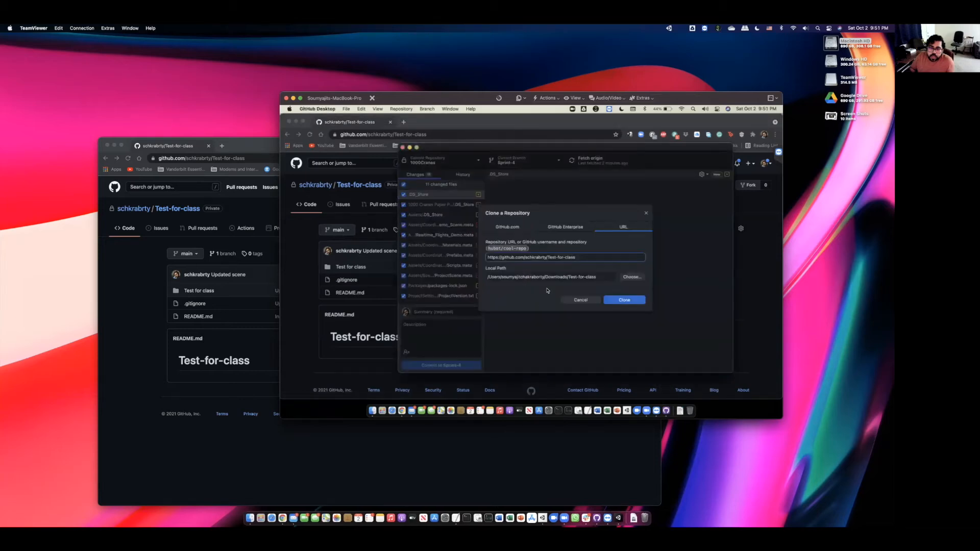
click(626, 278)
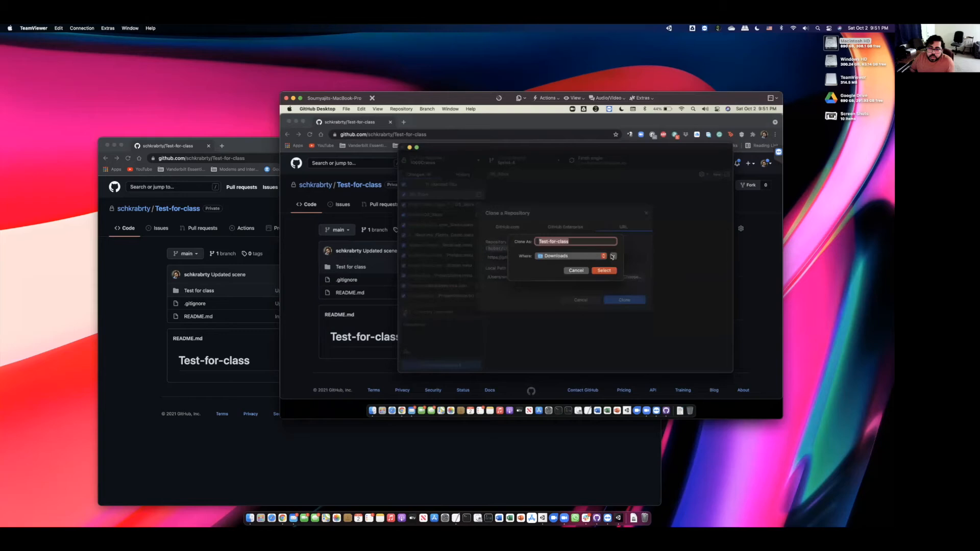
click(612, 256)
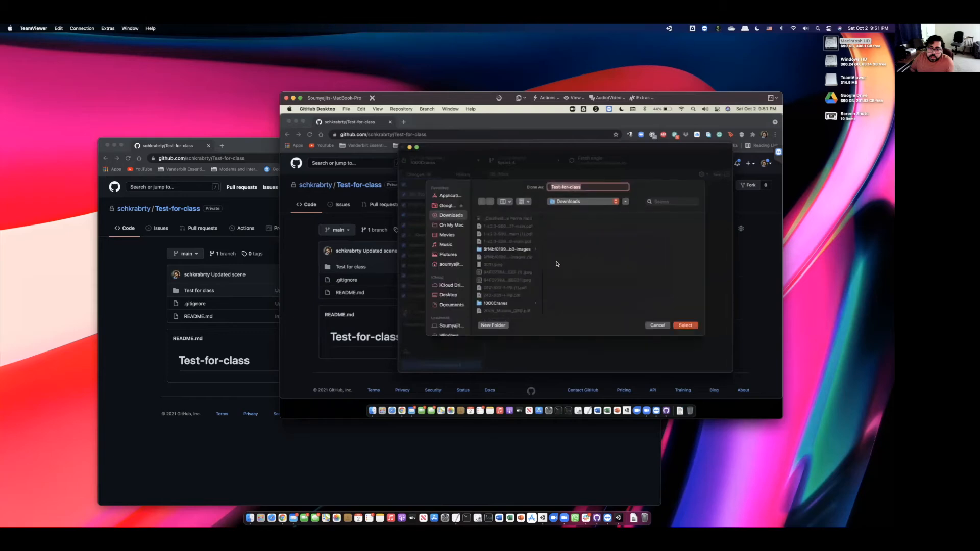
click(446, 265)
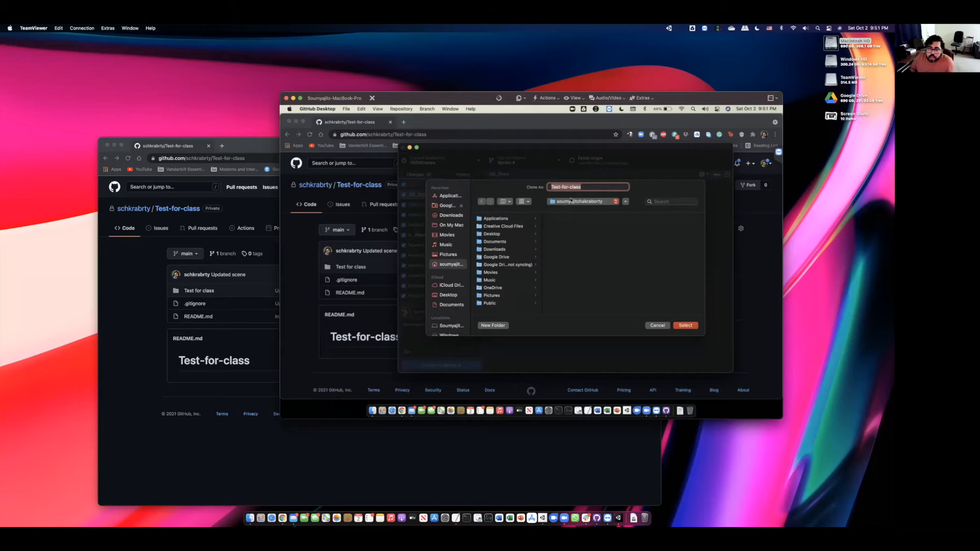
click(685, 325)
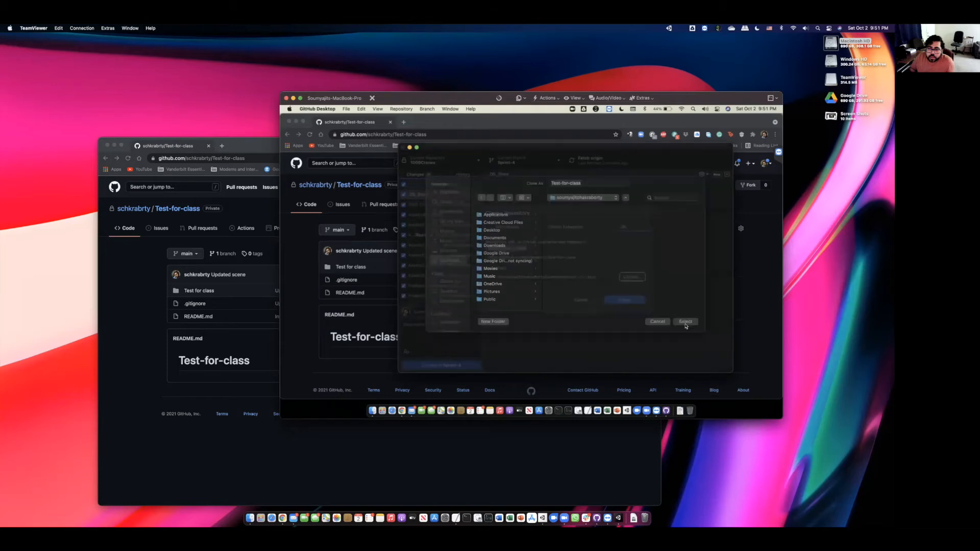
click(623, 300)
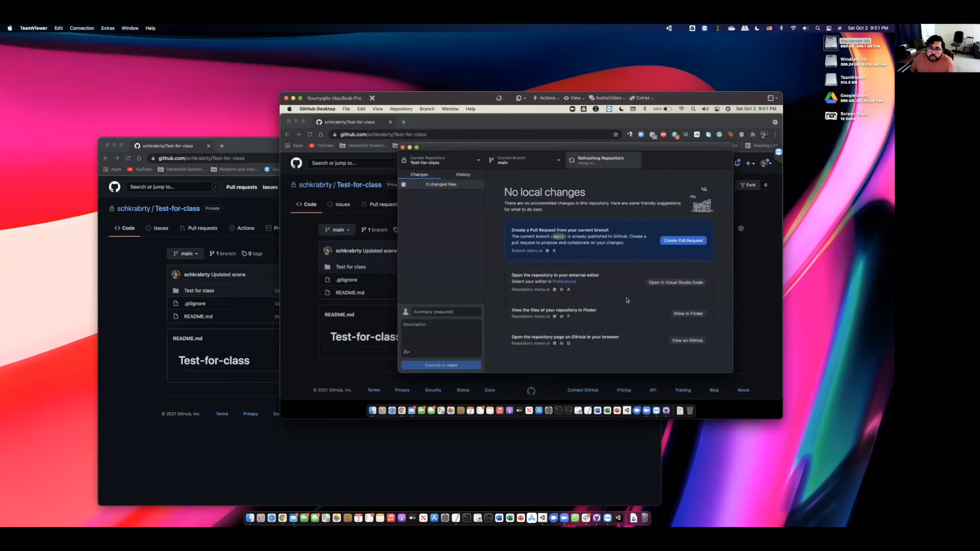
drag(520, 149, 512, 169)
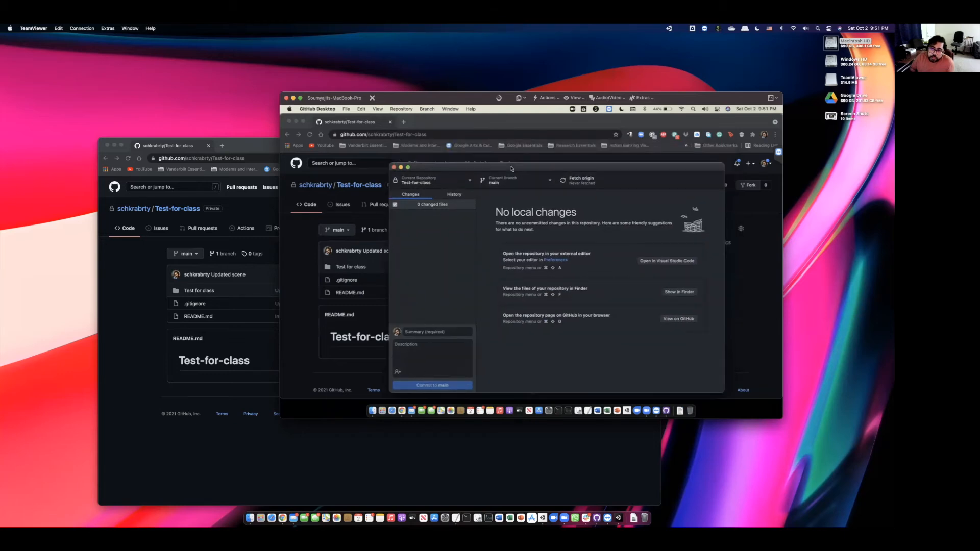
- Briefly show and hide the local Unity editor, then launch Unity Hub on the remote Mac
click(618, 518)
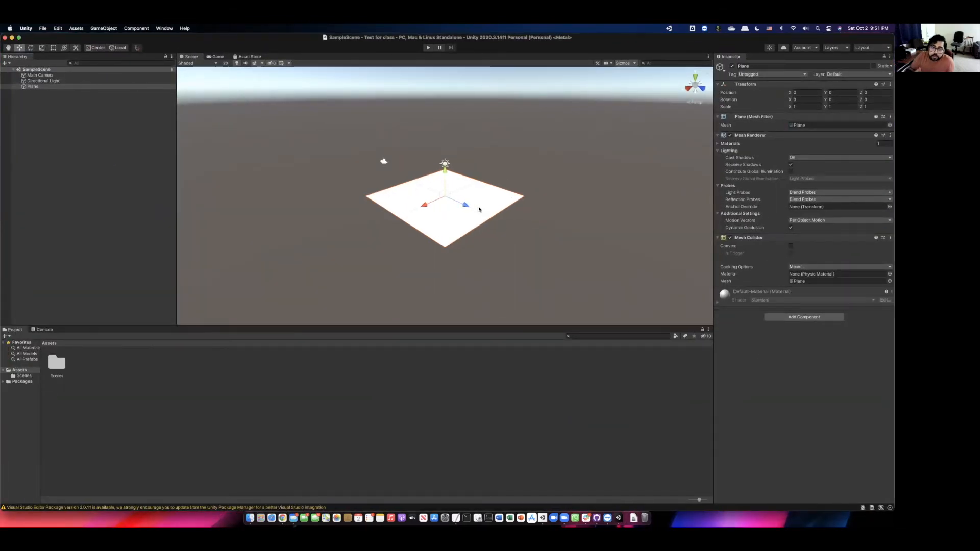
click(12, 37)
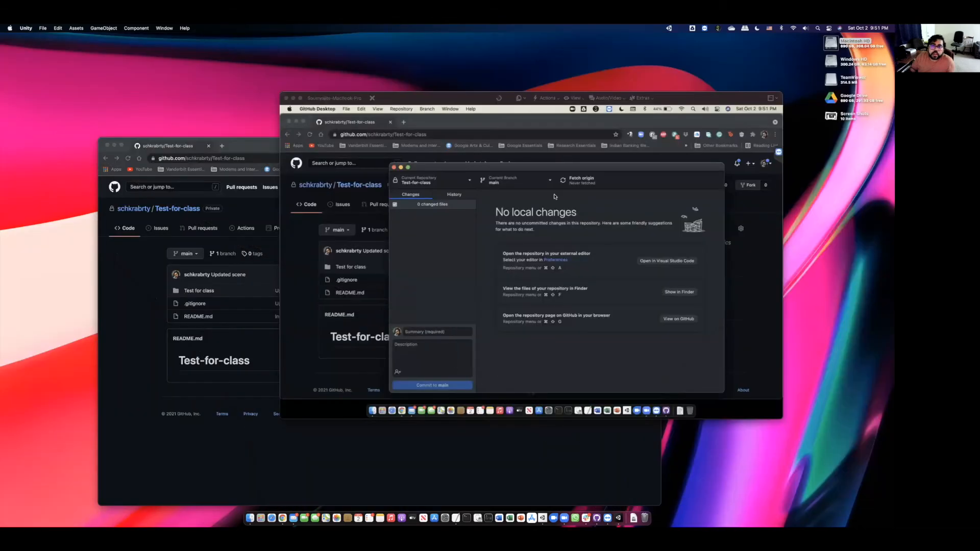
click(627, 411)
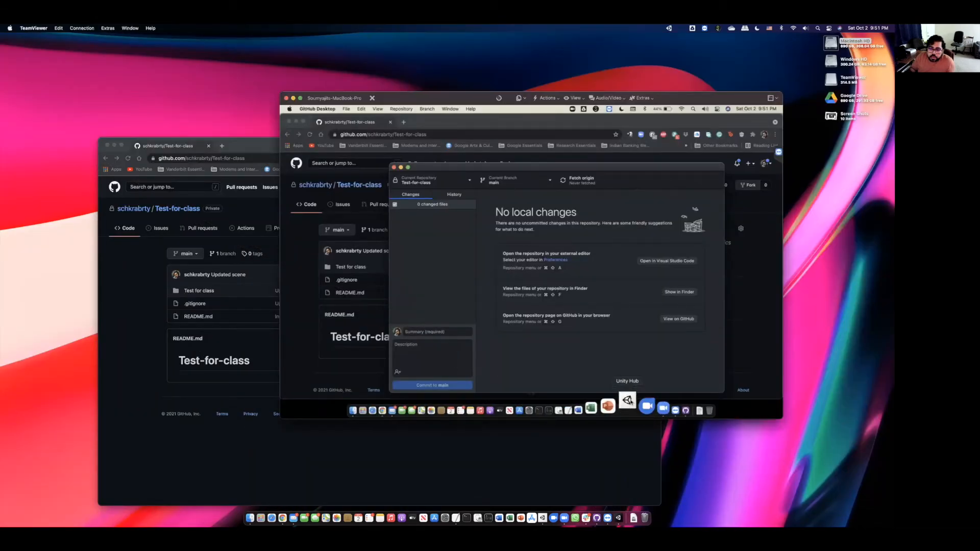
click(628, 401)
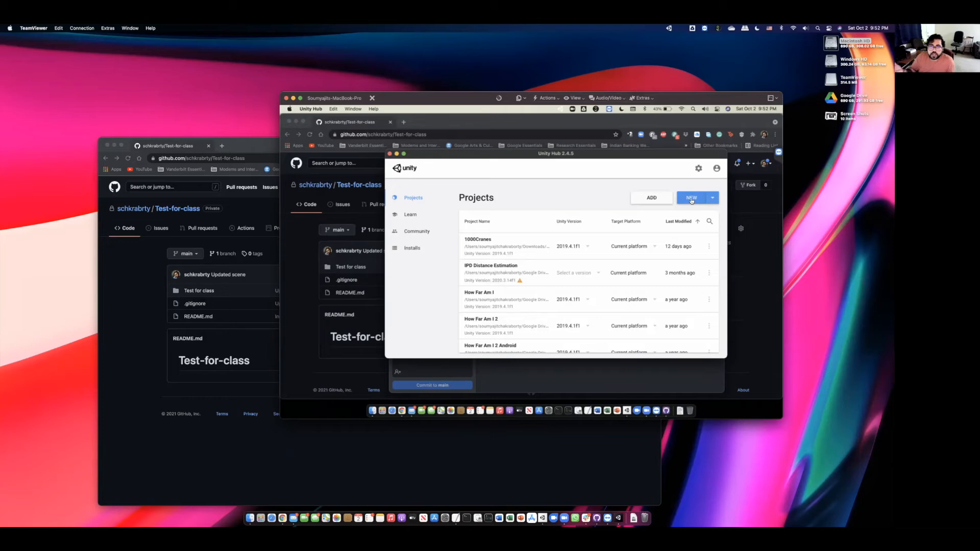
- Add the project from home > Test-for-class > Test for class to Unity Hub's Projects list
click(651, 200)
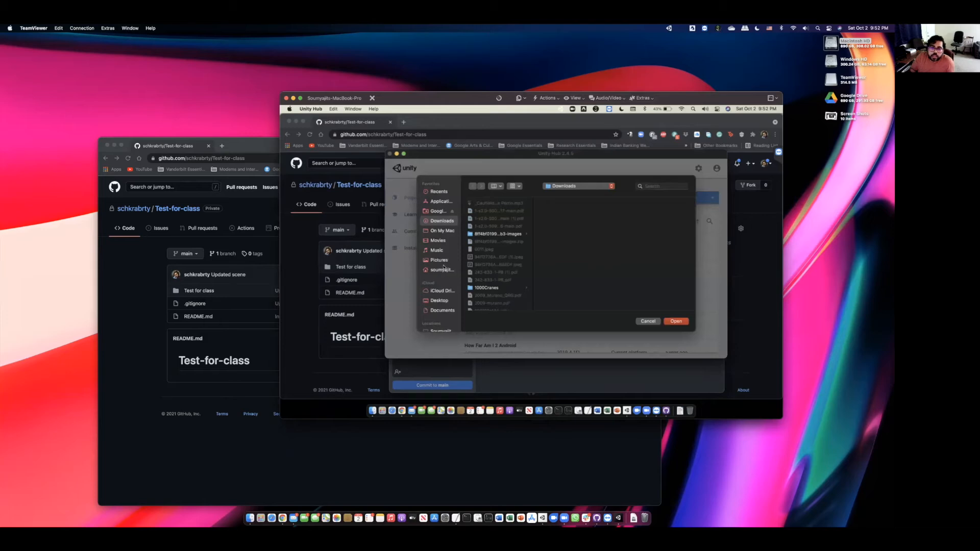
click(443, 270)
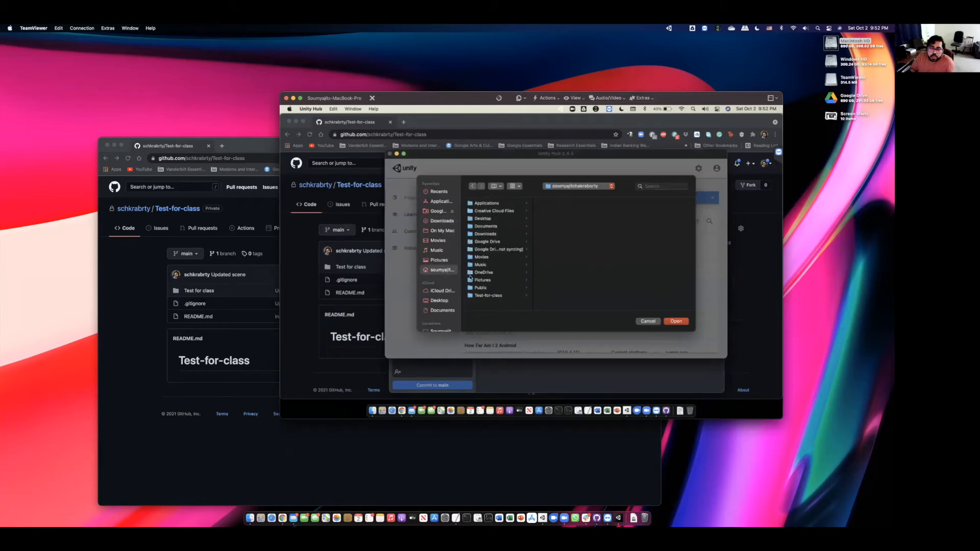
click(494, 299)
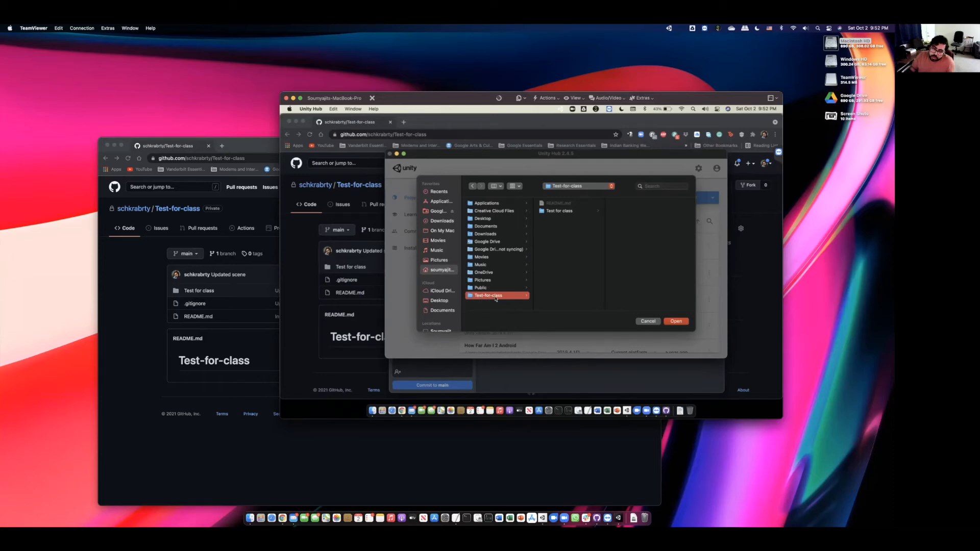
click(565, 212)
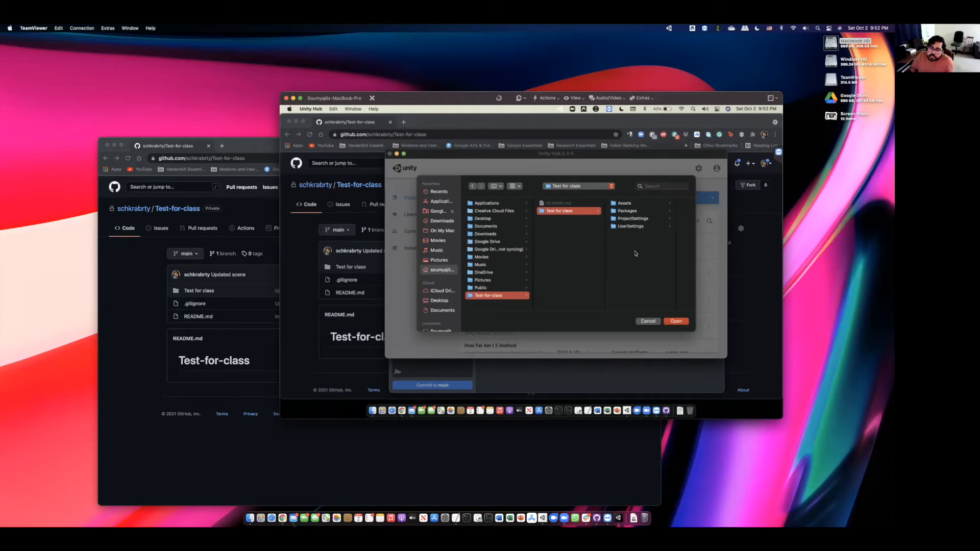
click(678, 323)
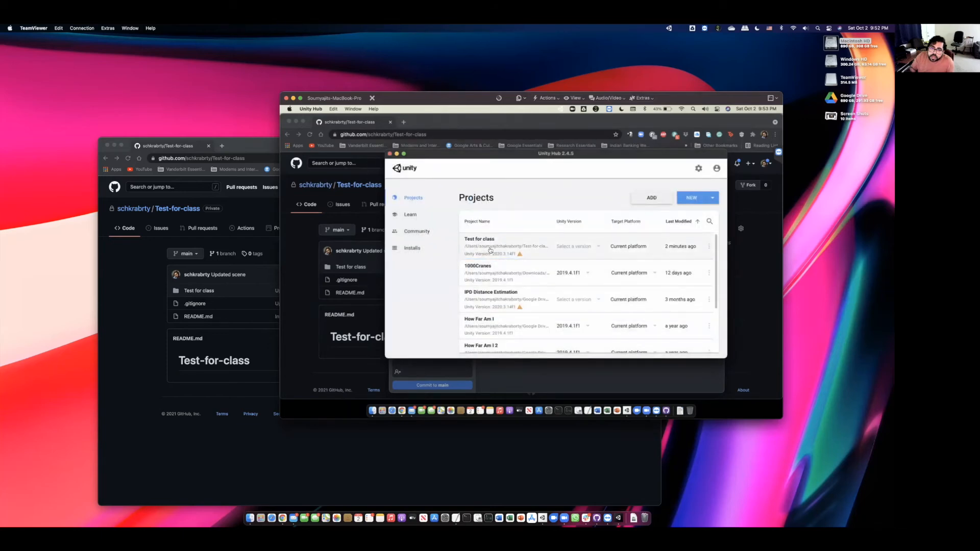
- Assign Unity editor version 2020.3 to the Test for class project in Unity Hub
click(595, 249)
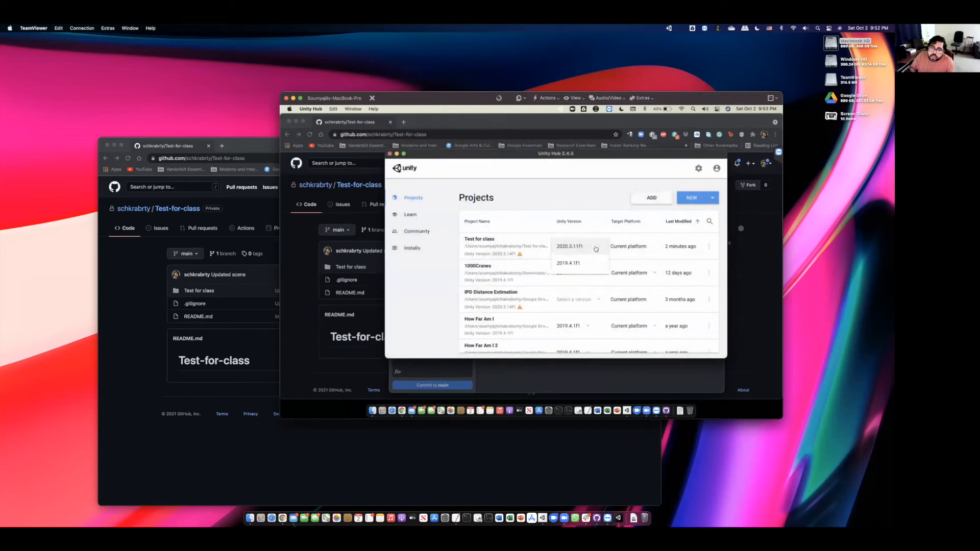
click(574, 247)
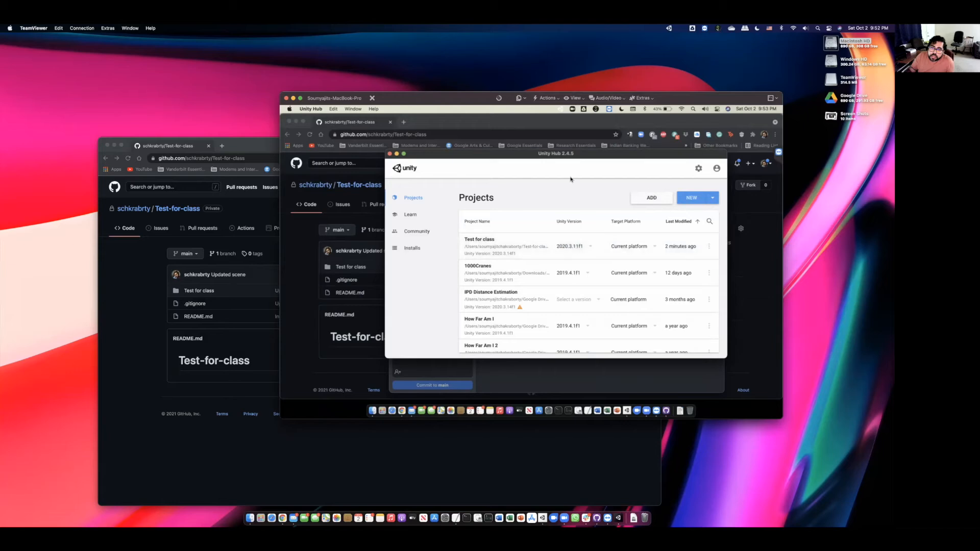
drag(549, 160, 538, 161)
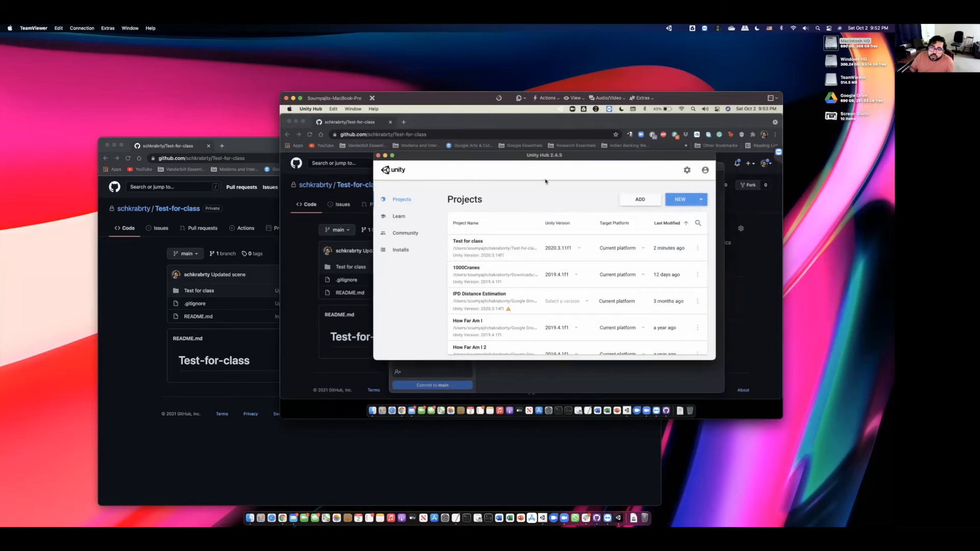
- Open Macintosh HD > Users > home > Test-for-class > Test for class in the remote Finder
click(296, 121)
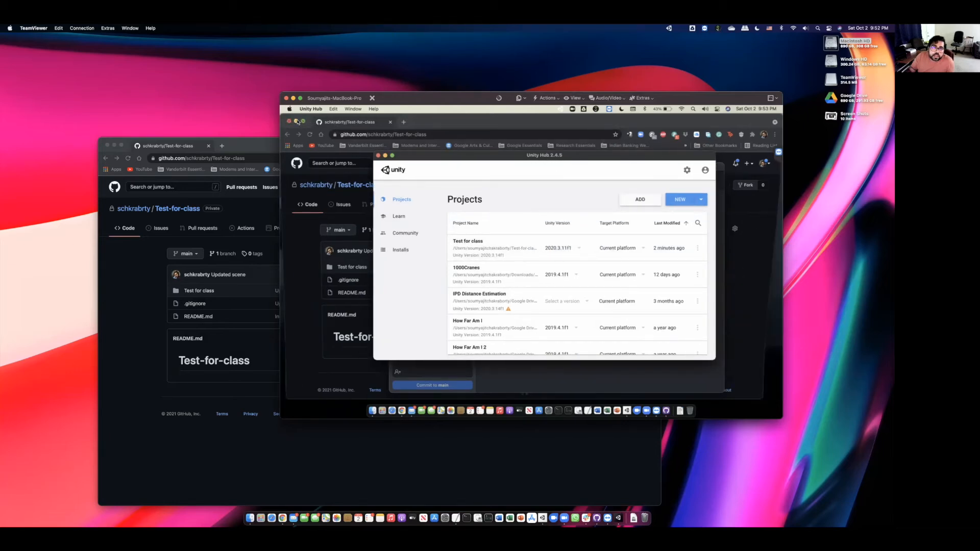
double_click(722, 124)
double_click(582, 183)
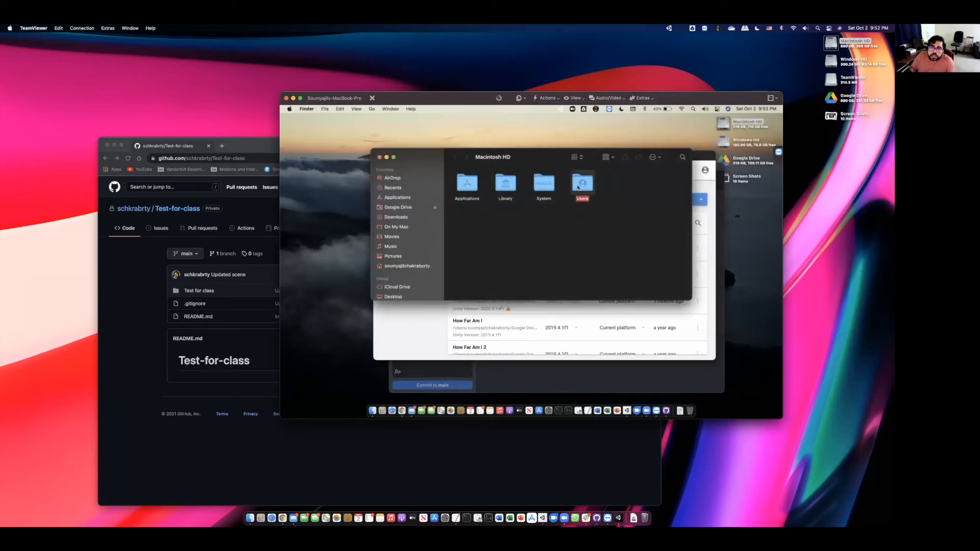
click(503, 185)
double_click(505, 185)
double_click(618, 224)
double_click(500, 184)
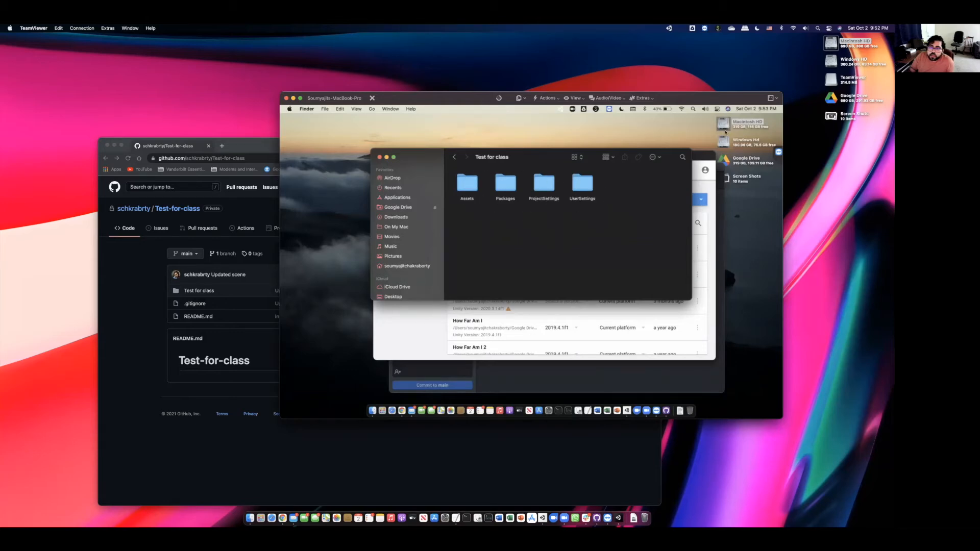
drag(697, 98, 447, 161)
click(562, 117)
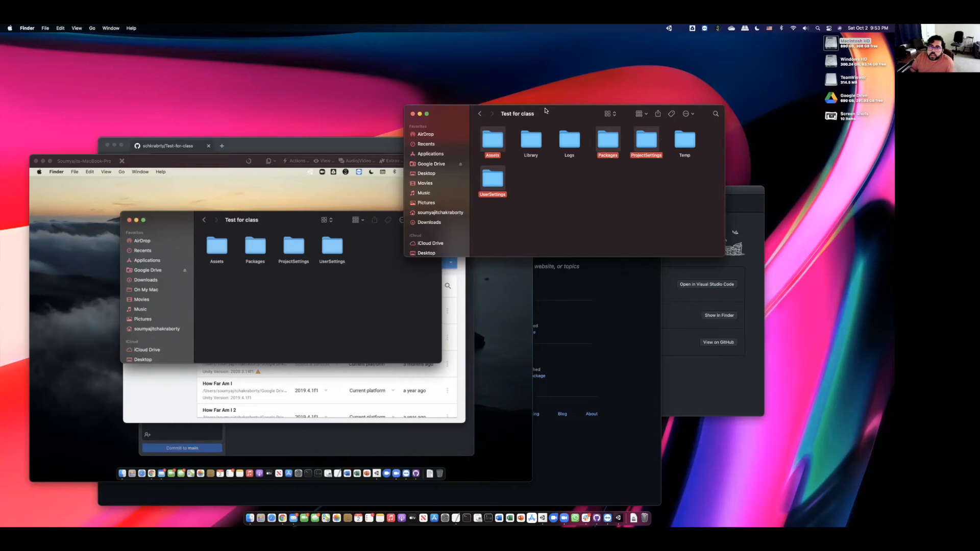
- Rearrange the folder windows, then open Test for class from Unity Hub, confirming the version downgrade
drag(545, 110, 584, 89)
click(460, 249)
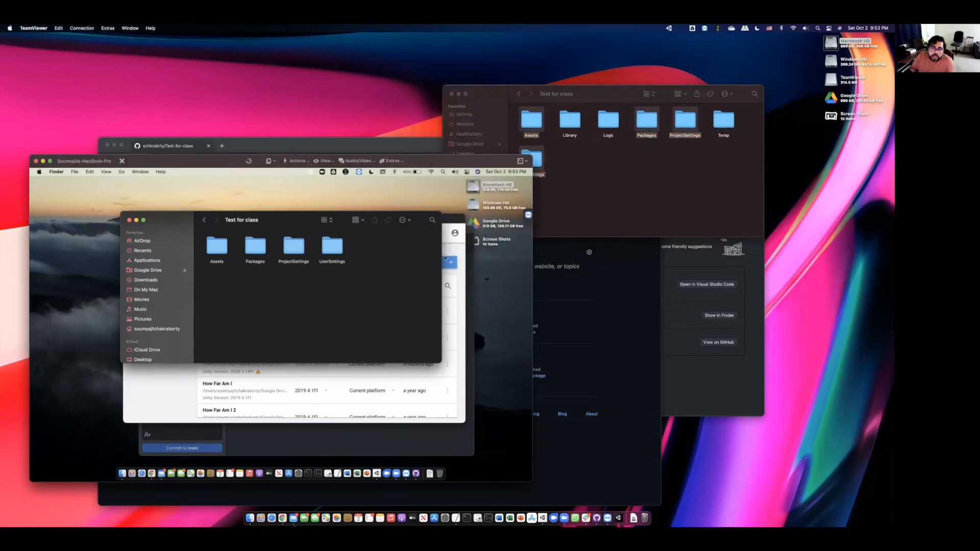
drag(277, 217, 210, 211)
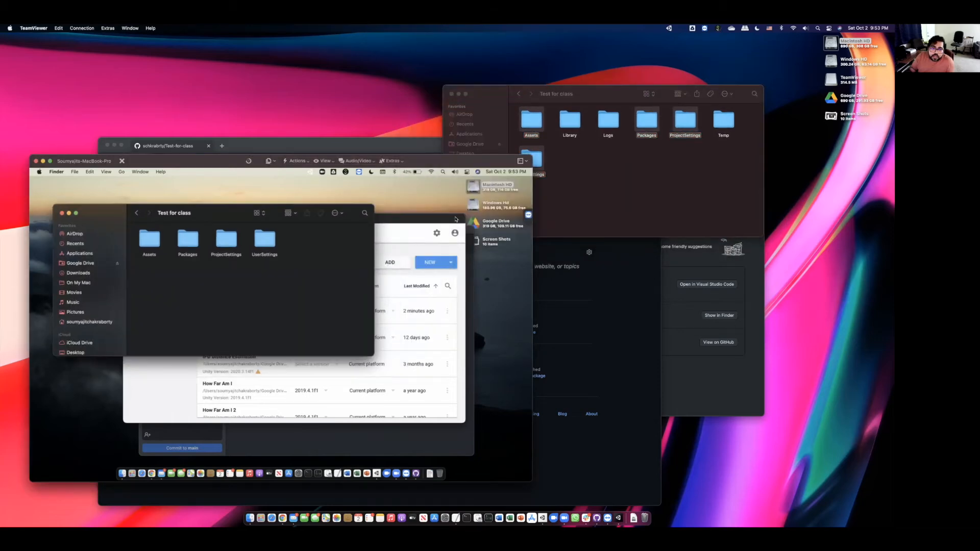
click(455, 219)
click(223, 308)
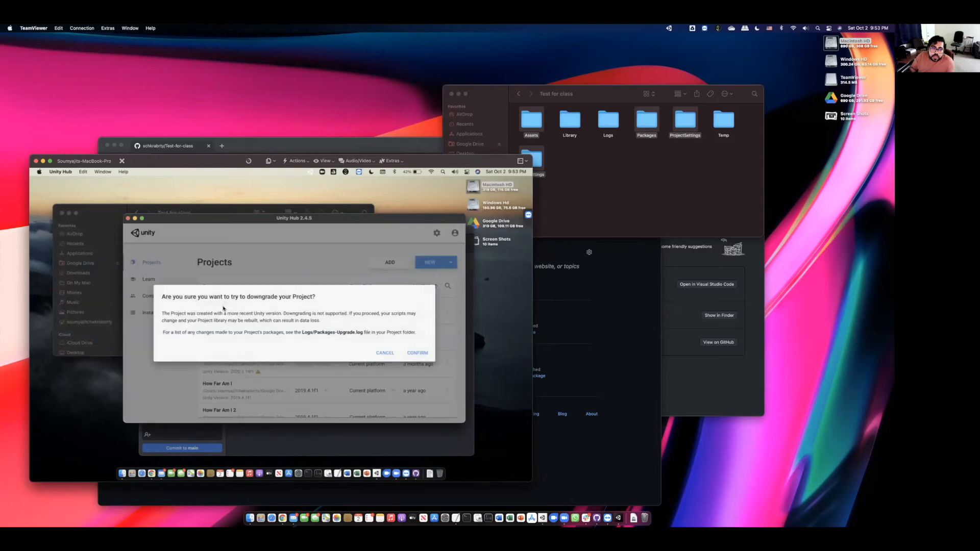
click(416, 353)
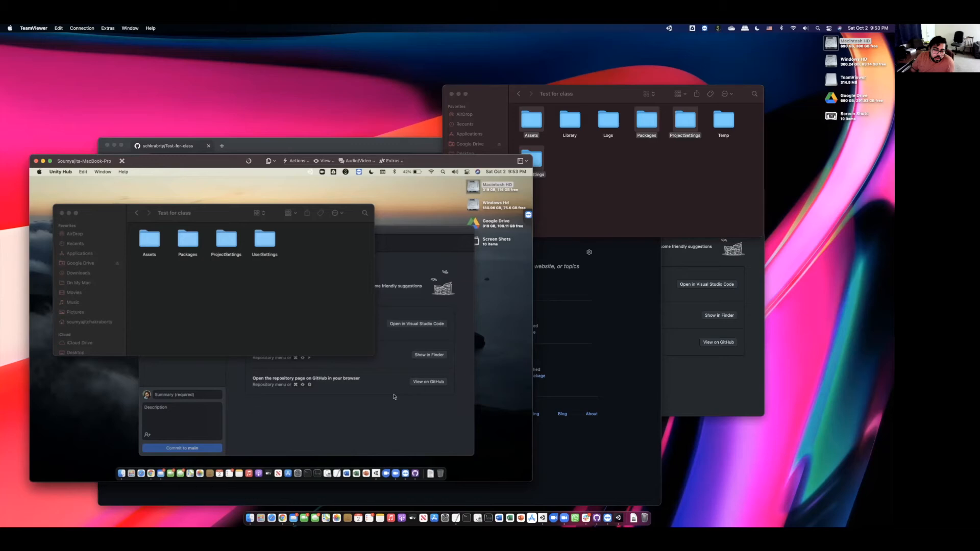
- Bring the remote Finder window forward to watch Logs, Temp and Library appear
click(237, 209)
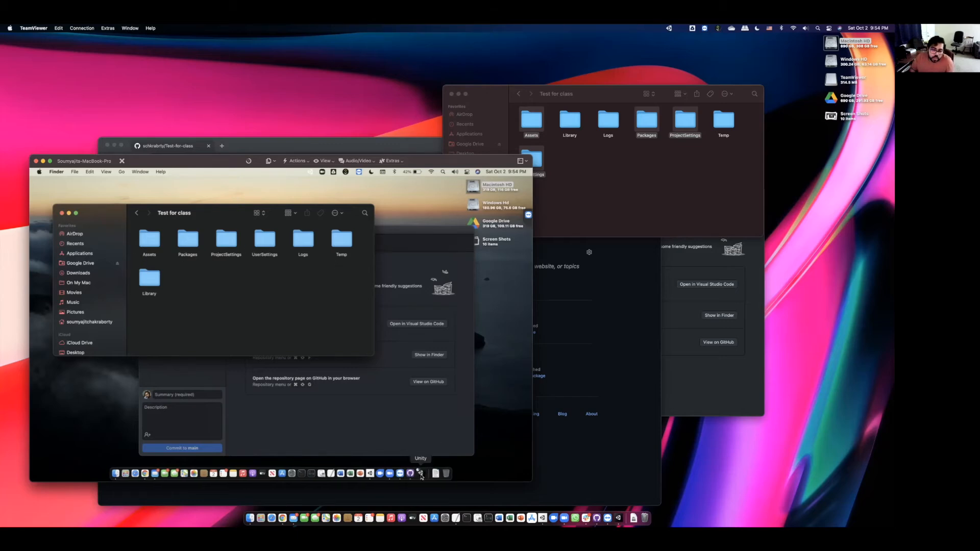
- In the launched Unity editor, open Assets > Scenes > SampleScene to show the Plane
click(421, 475)
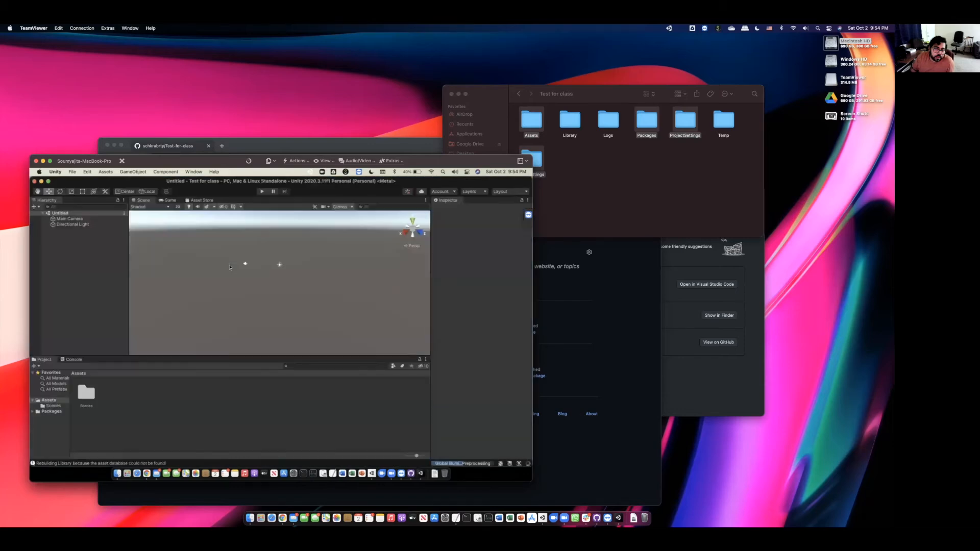
double_click(89, 393)
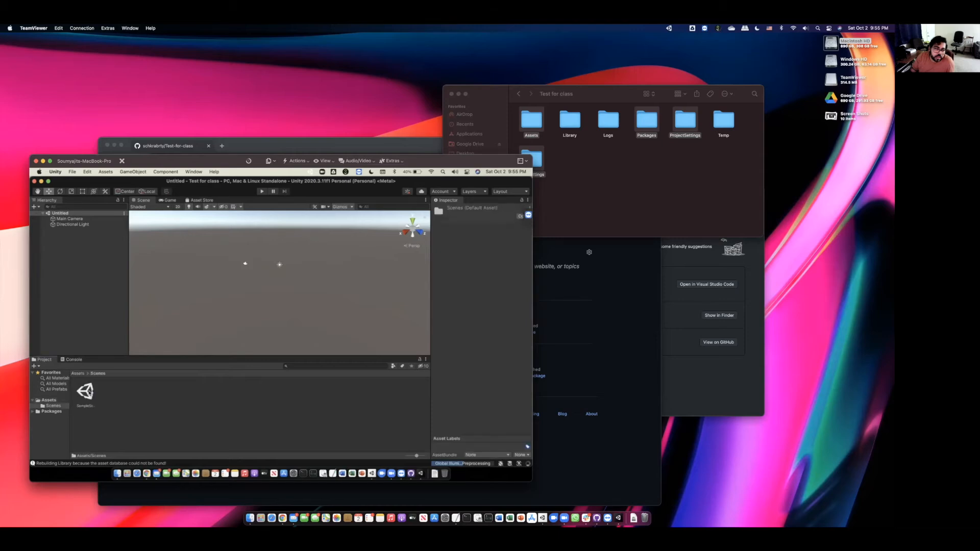
click(86, 392)
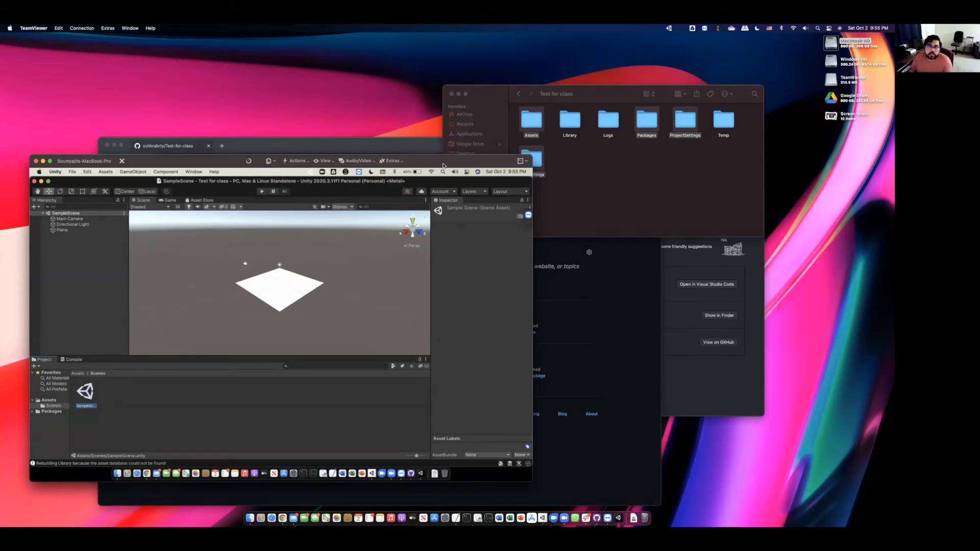
drag(442, 164, 715, 180)
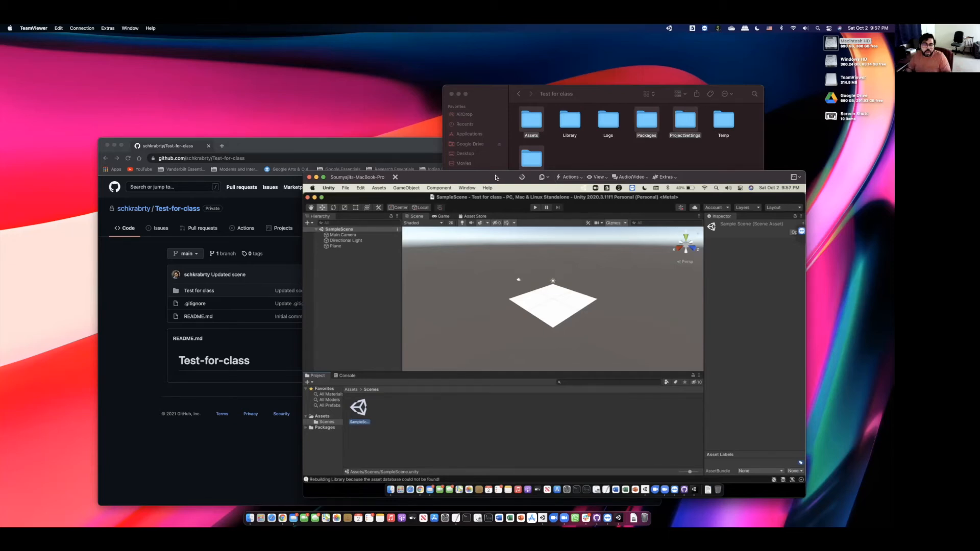
- Create the iMac branch and then a MacBook-Pro branch in the Test-for-class repository on GitHub
click(342, 149)
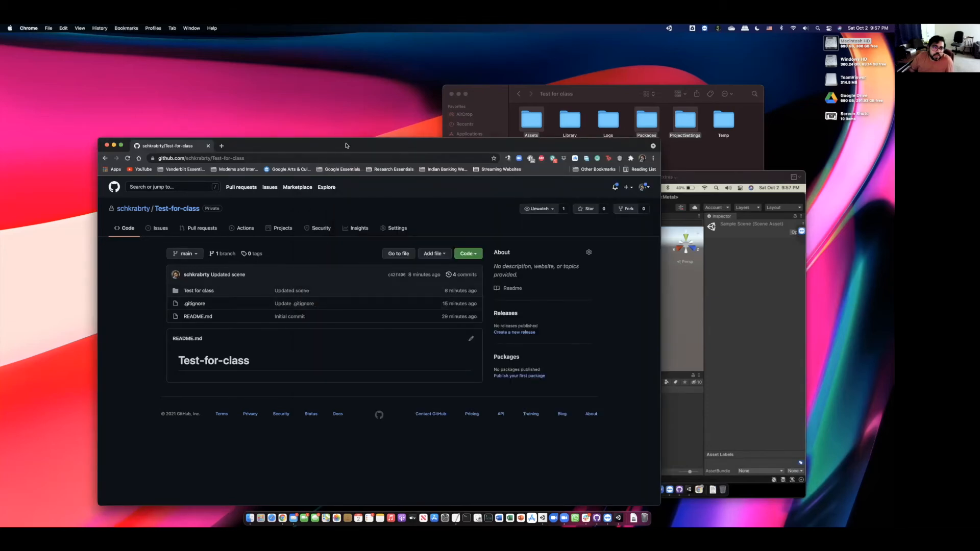
drag(346, 146, 352, 123)
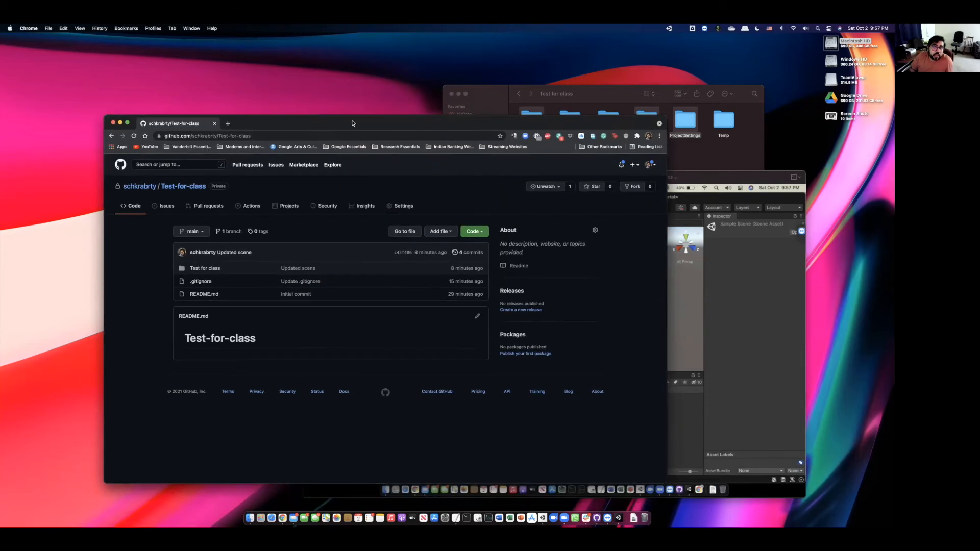
click(202, 236)
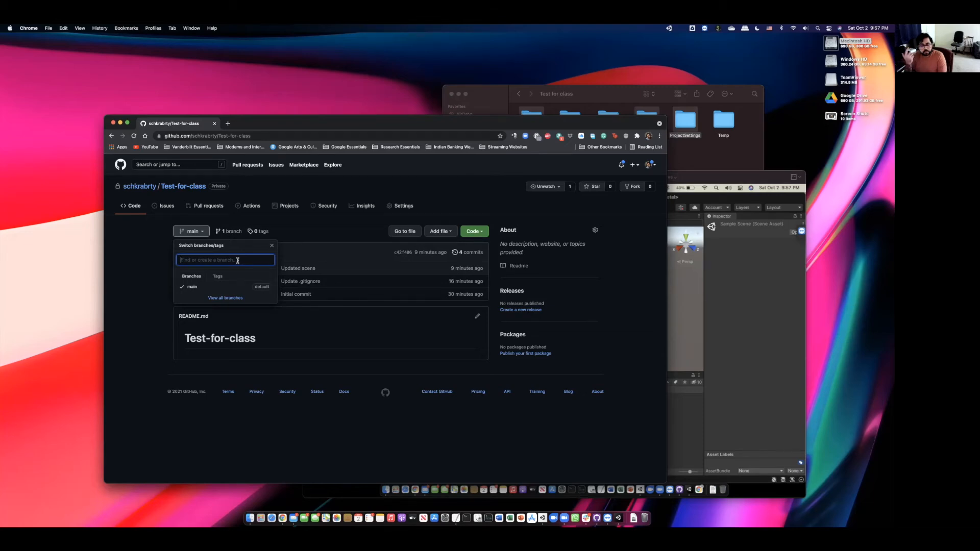
text(iMac)
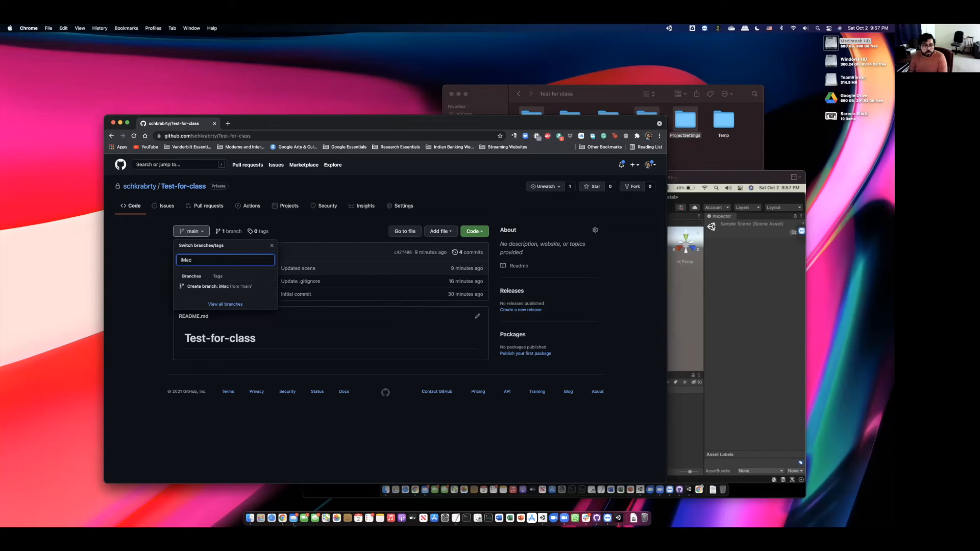
click(212, 289)
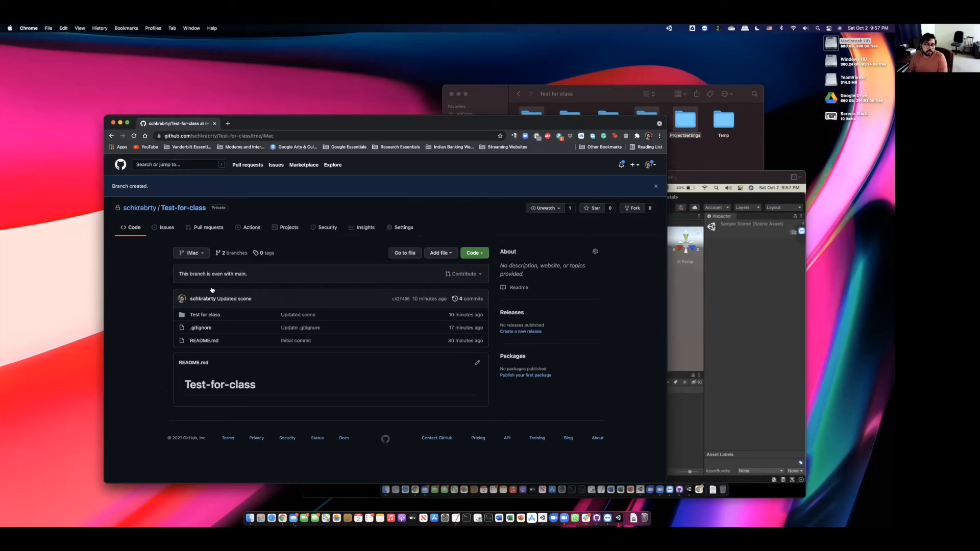
click(207, 255)
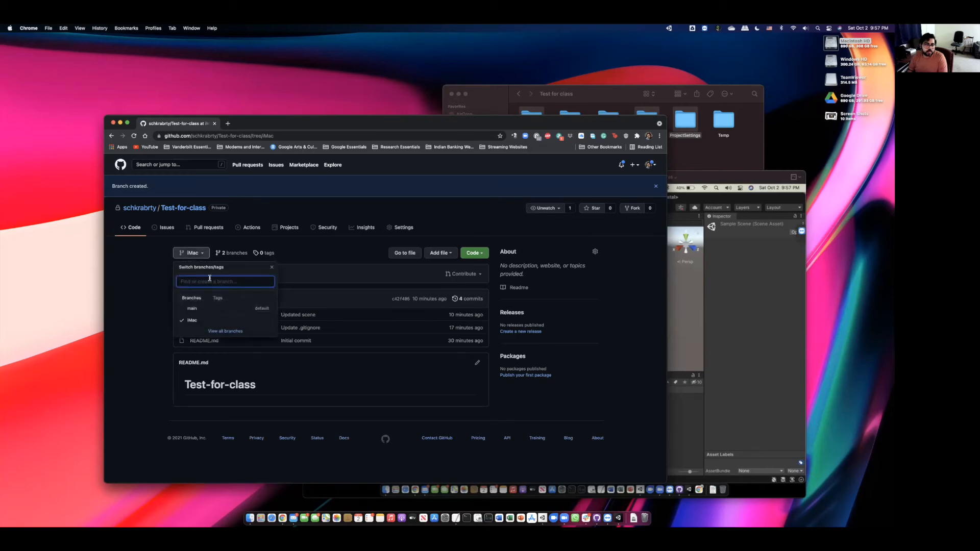
text(MacBook Pro)
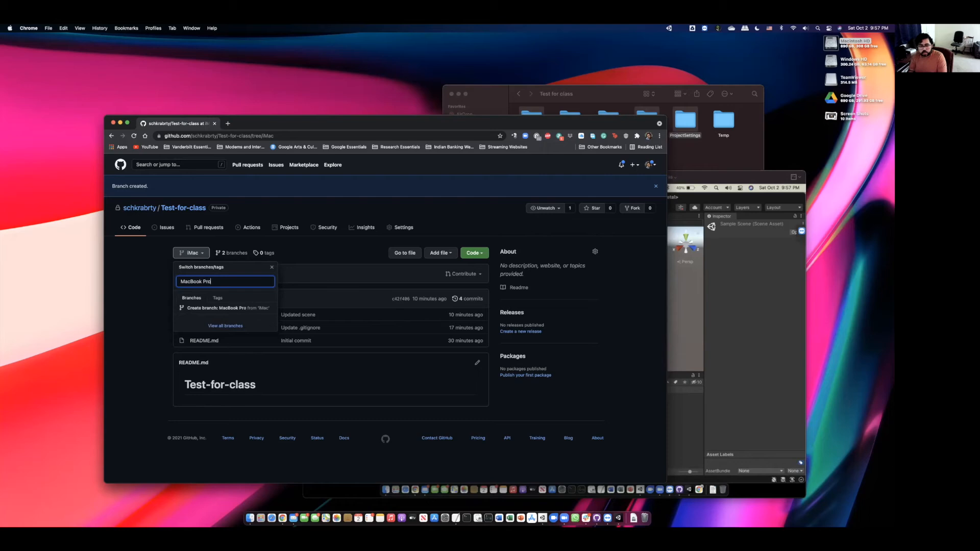
click(226, 309)
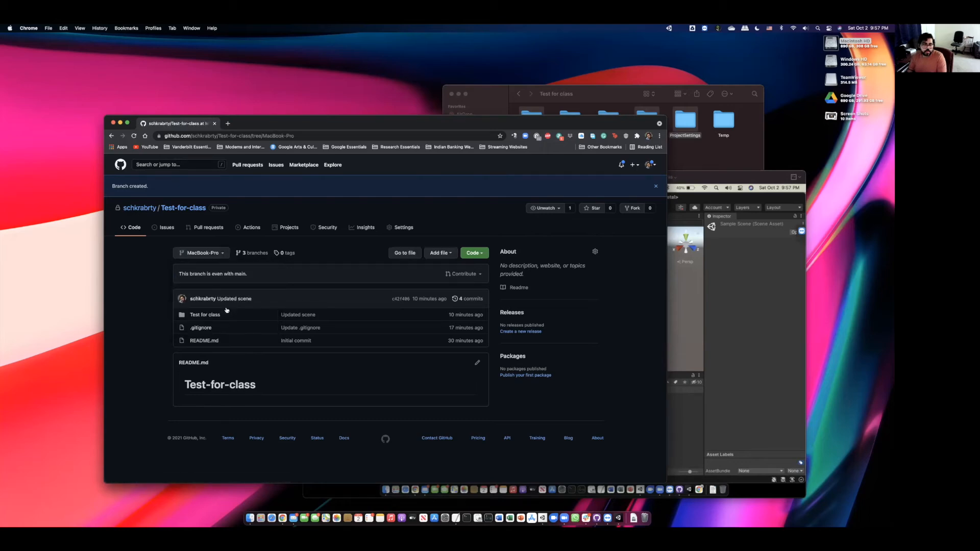
drag(556, 124, 524, 64)
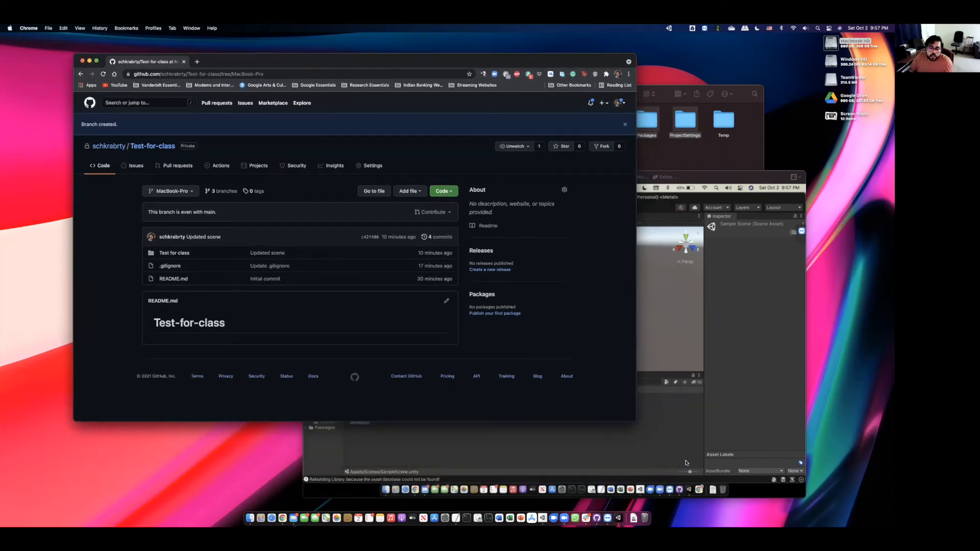
- Fetch origin in GitHub Desktop to pull in the new remote branches
click(596, 517)
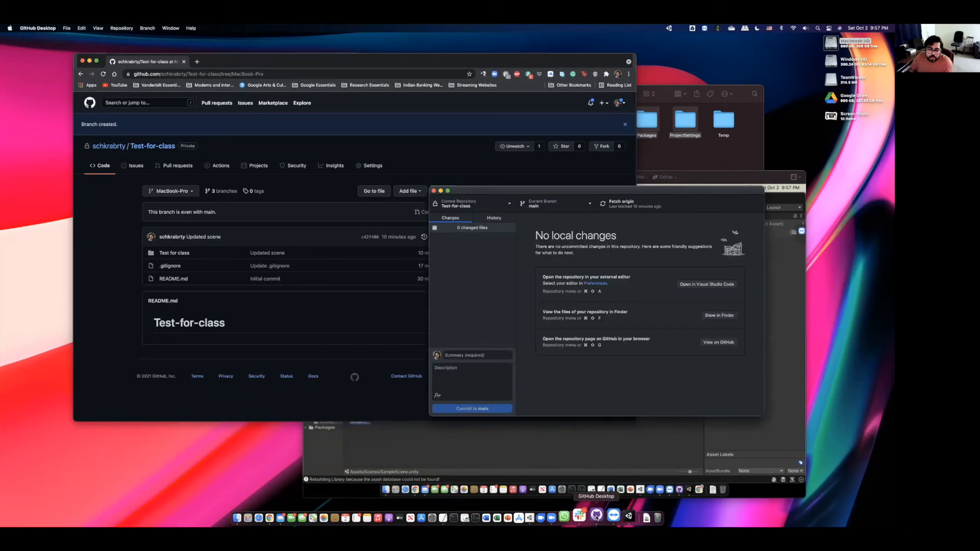
drag(541, 209, 510, 213)
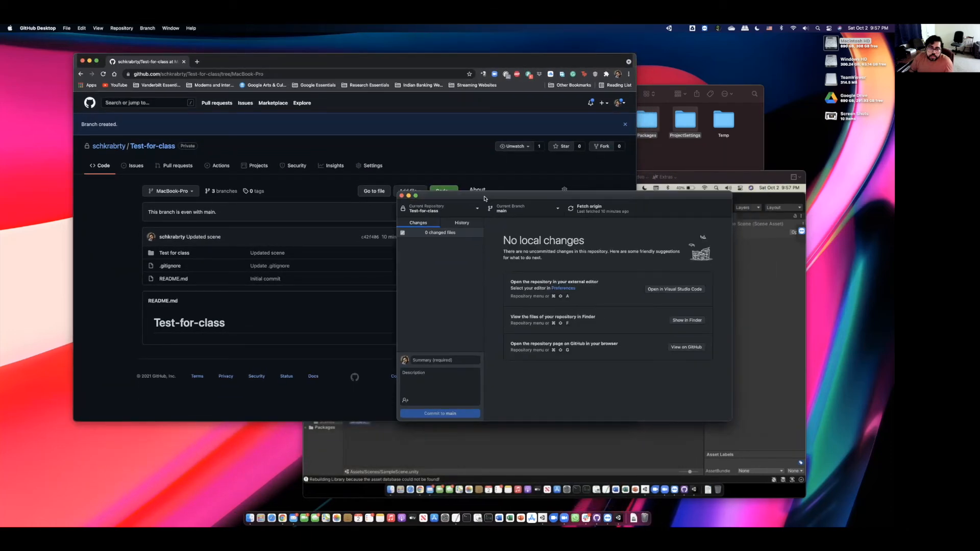
click(510, 213)
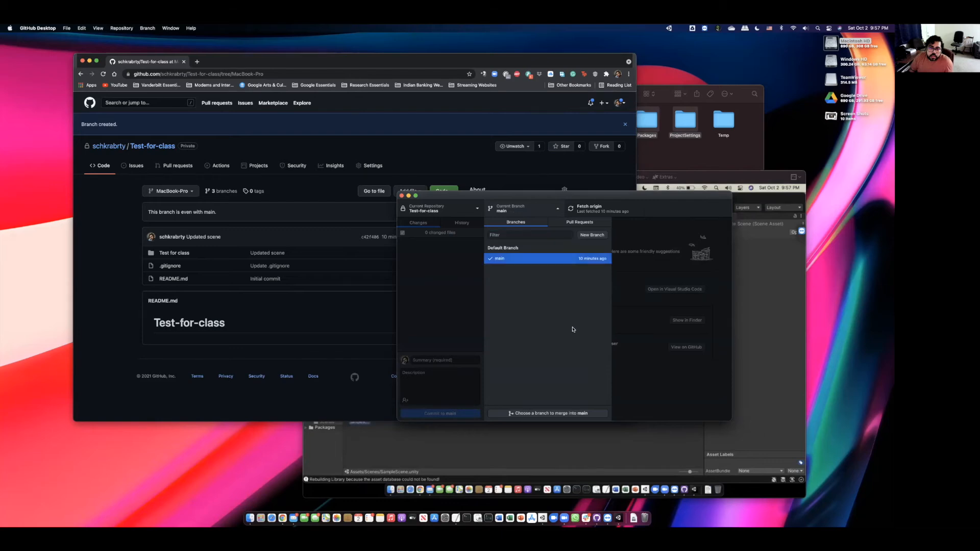
click(629, 294)
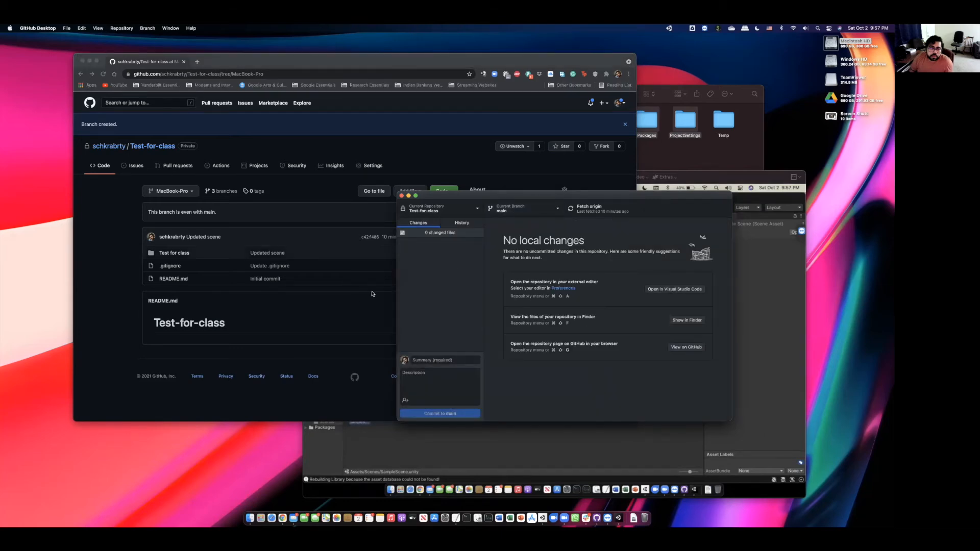
click(506, 214)
click(595, 213)
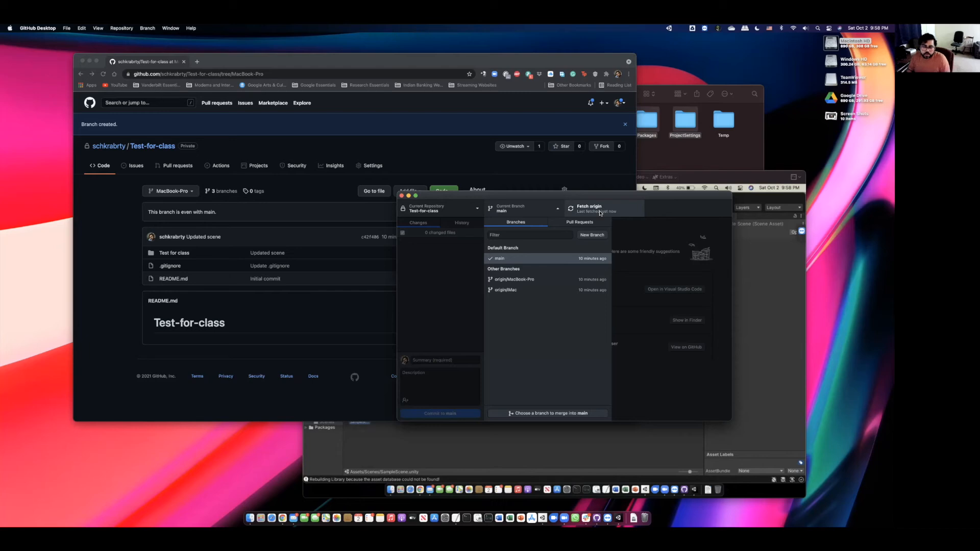
- Check out the iMac branch in the local Test-for-class repository
drag(612, 201, 552, 171)
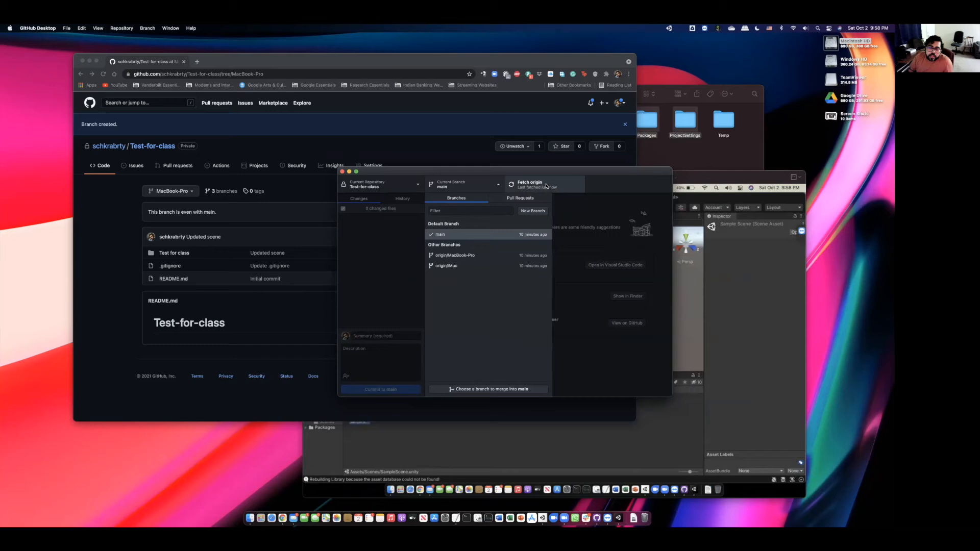
click(463, 266)
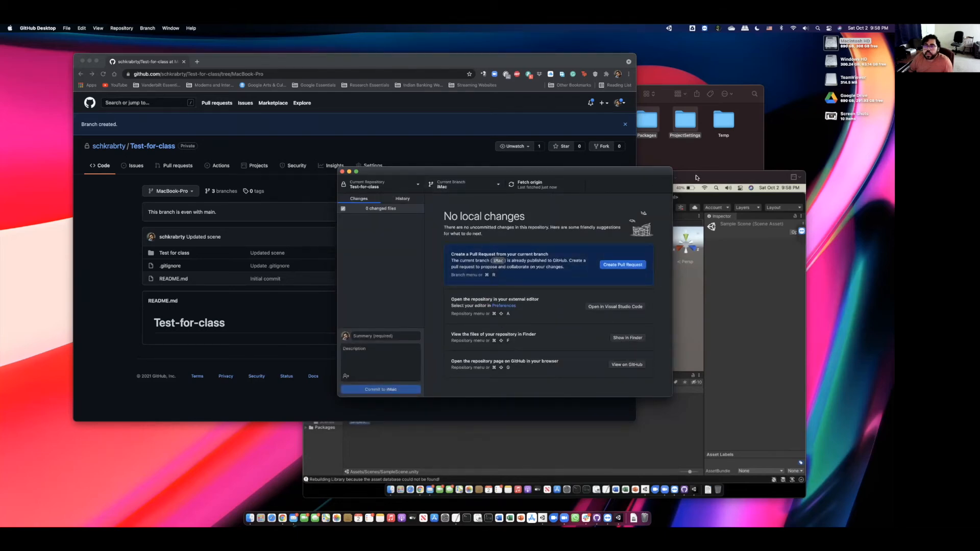
click(725, 432)
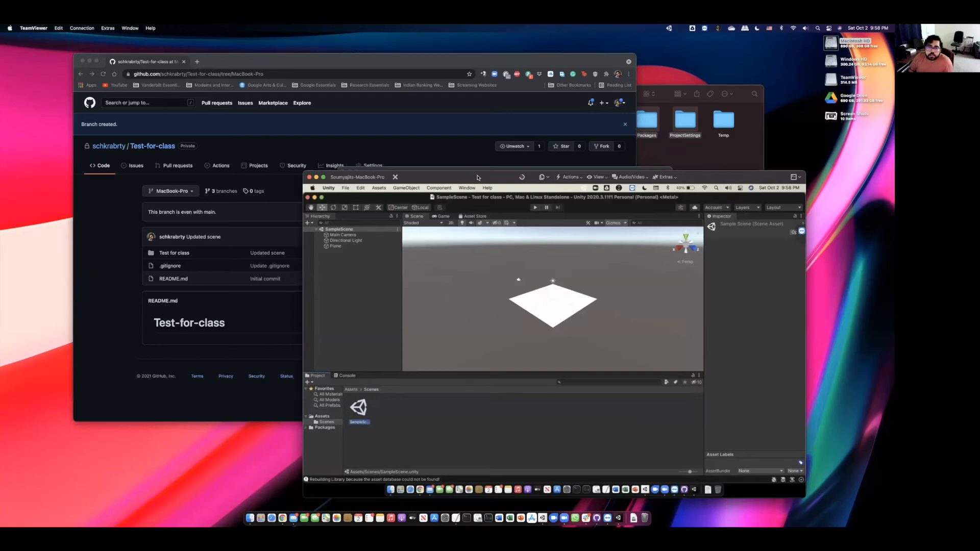
- Switch the remote Mac's checkout to MacBook-Pro, bringing the ProjectVersion.txt change along
drag(478, 178, 468, 155)
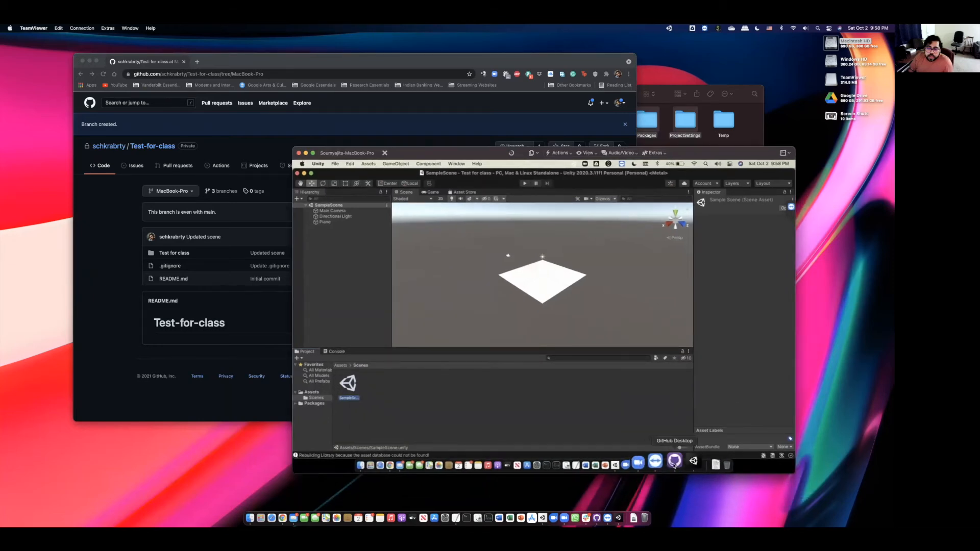
click(674, 461)
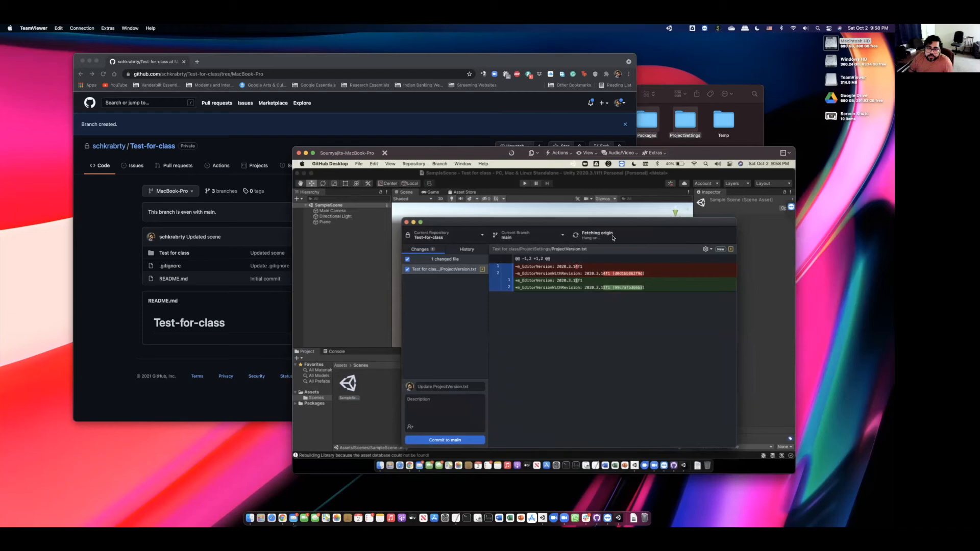
click(536, 238)
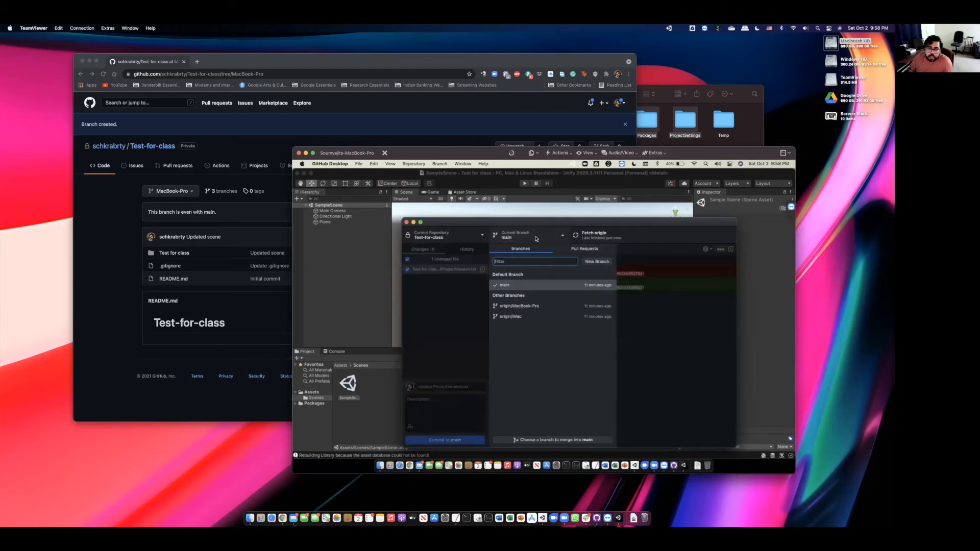
click(523, 306)
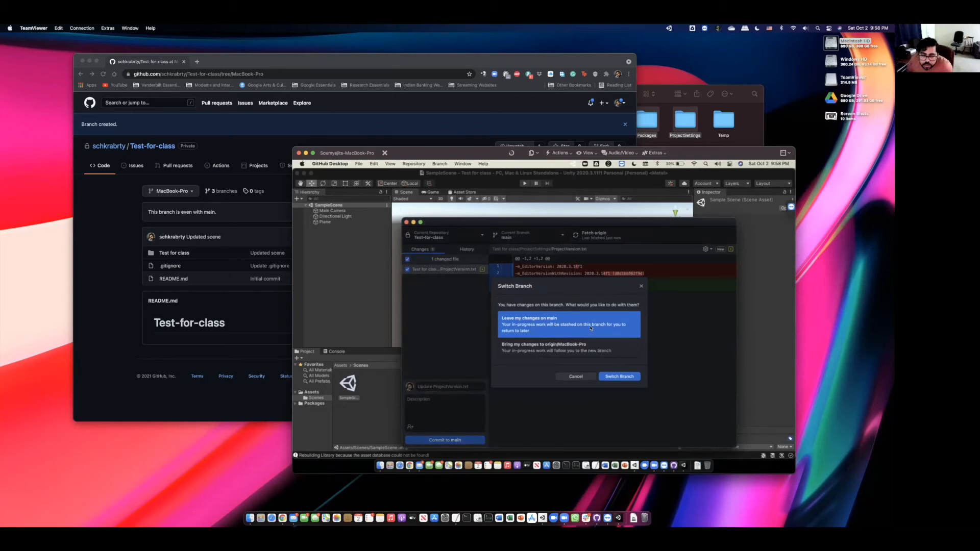
click(583, 351)
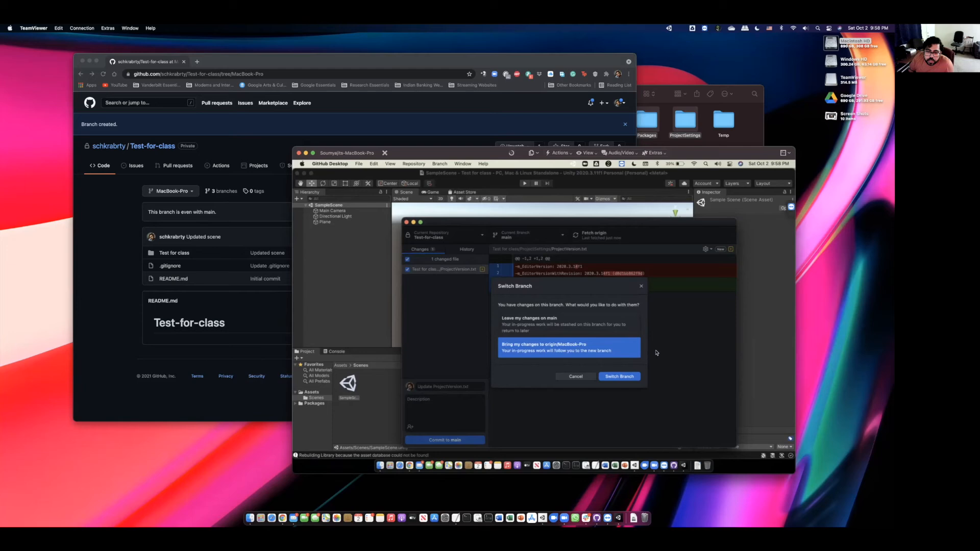
click(621, 378)
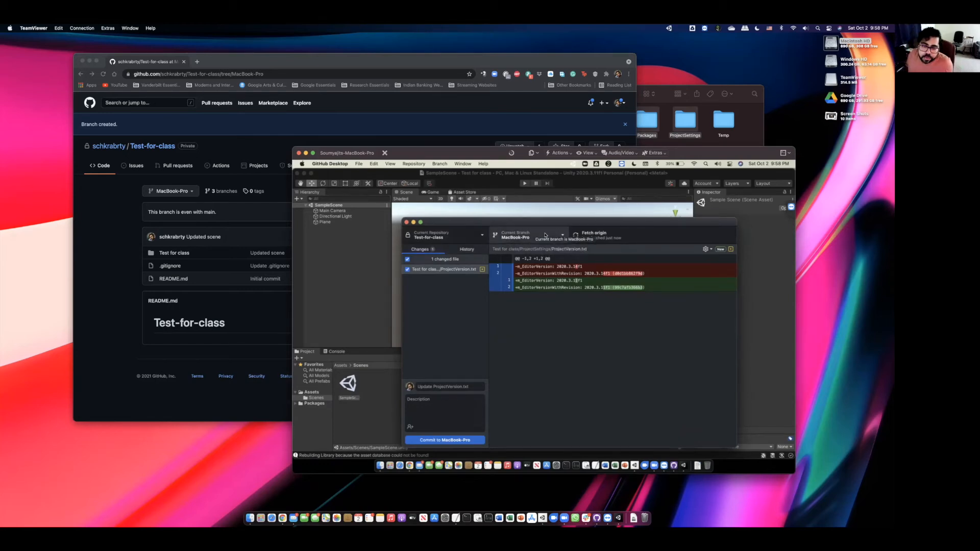
drag(534, 224, 537, 214)
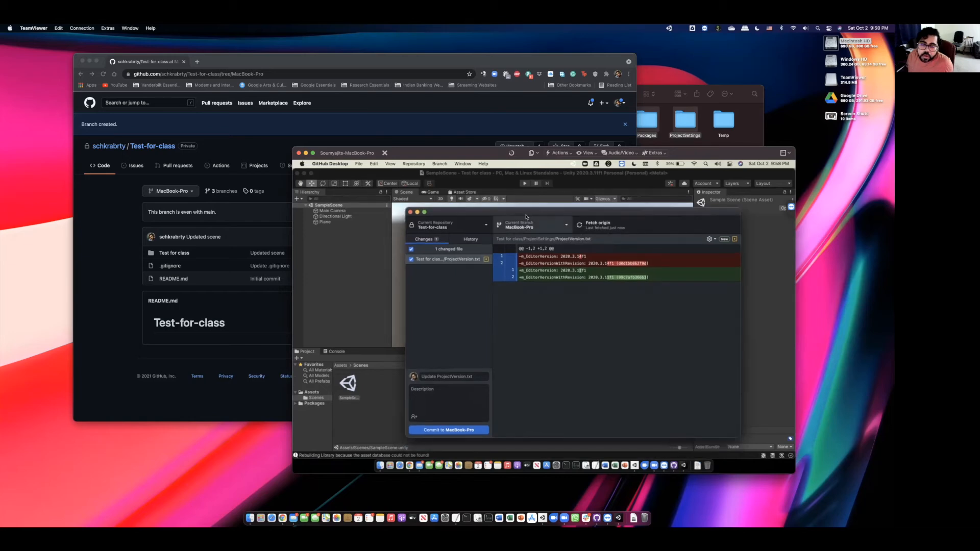
drag(526, 214, 551, 230)
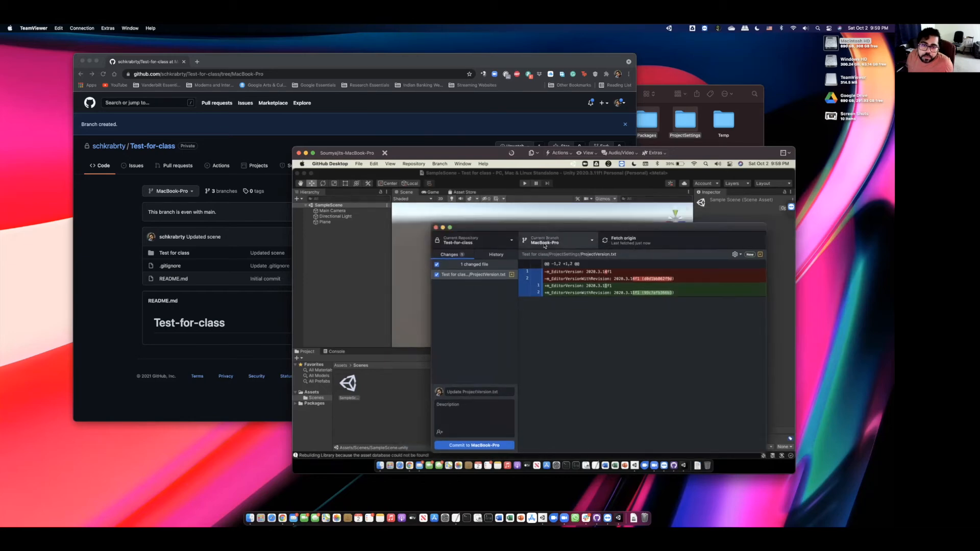
click(597, 516)
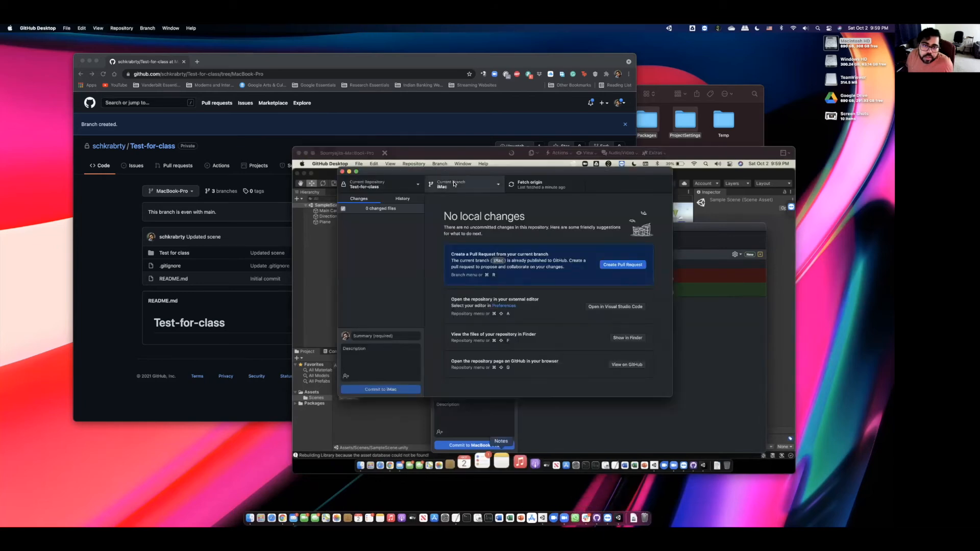
- Move the iMac-branch GitHub Desktop window aside and restore the minimized Unity project
drag(461, 173, 461, 186)
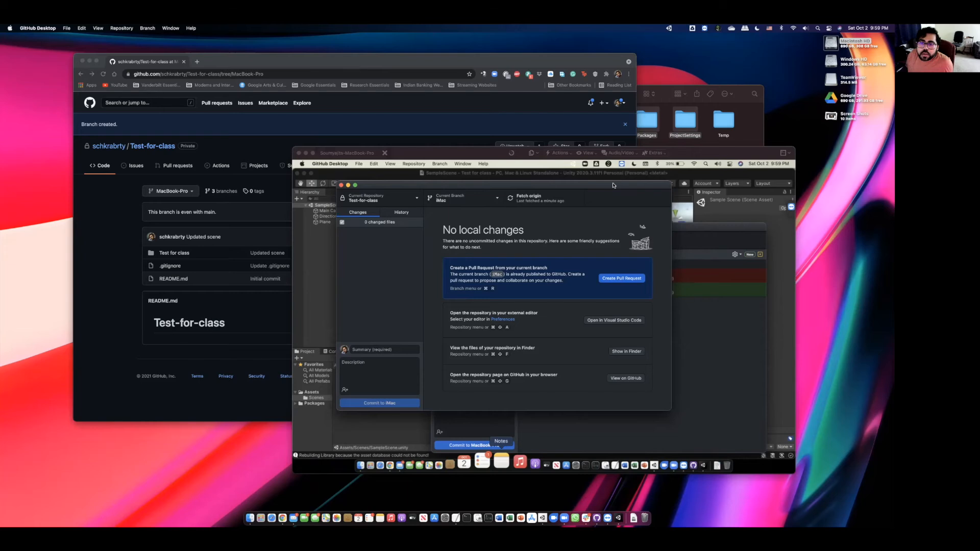
drag(613, 185, 461, 203)
click(618, 518)
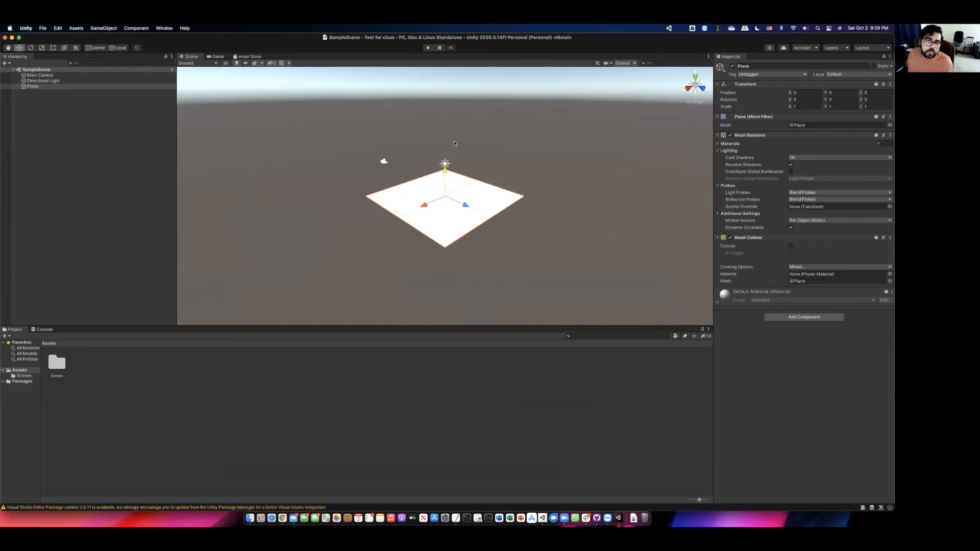
- Add a 3D cube to the SampleScene hierarchy
right_click(71, 153)
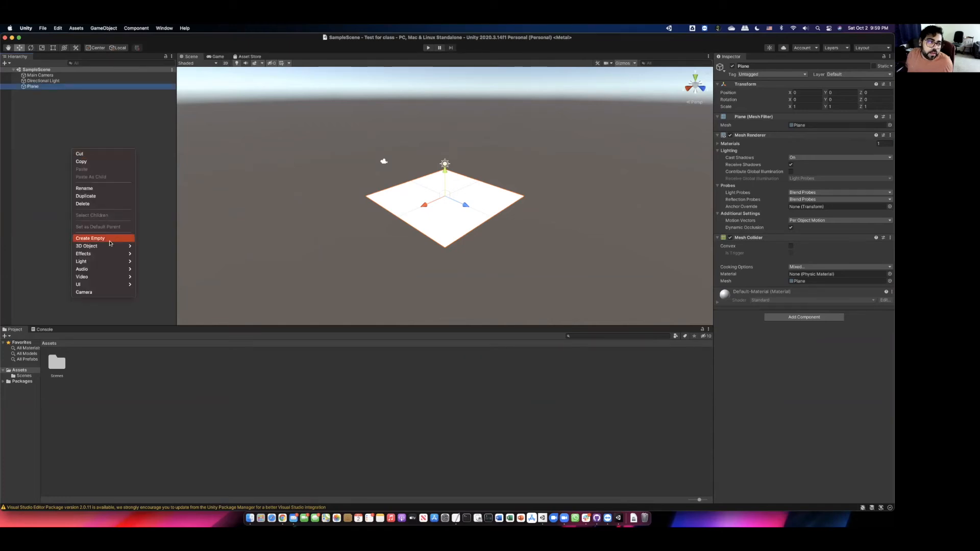
mouse_move(115, 246)
click(159, 249)
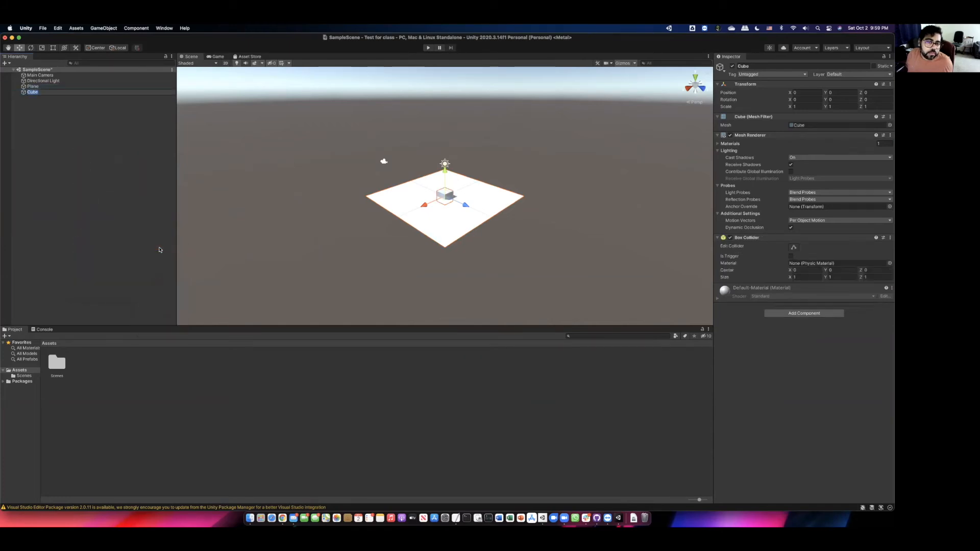
drag(444, 172, 446, 163)
drag(422, 201, 404, 207)
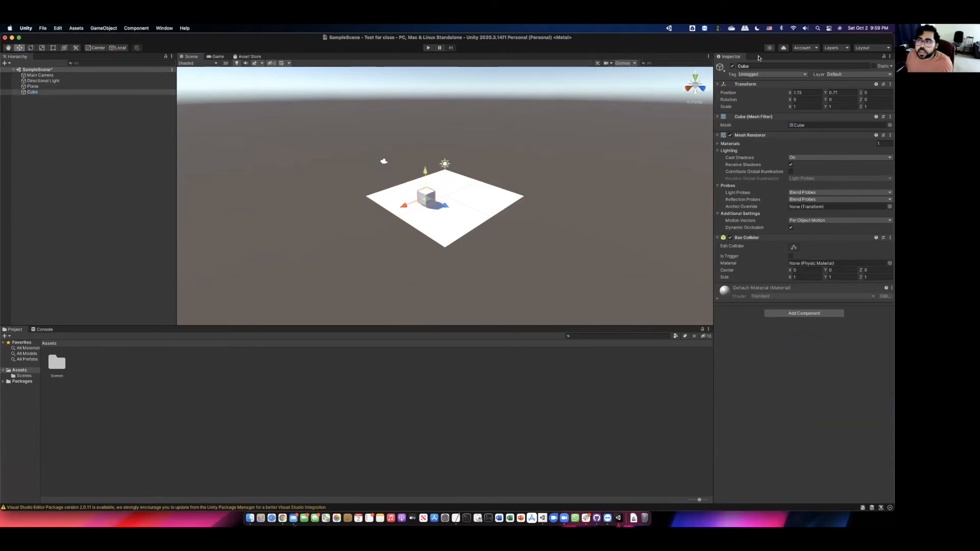
- Set the cube's Transform position to X 2, Y 0.5, Z 0
click(807, 93)
text(2)
key(Tab)
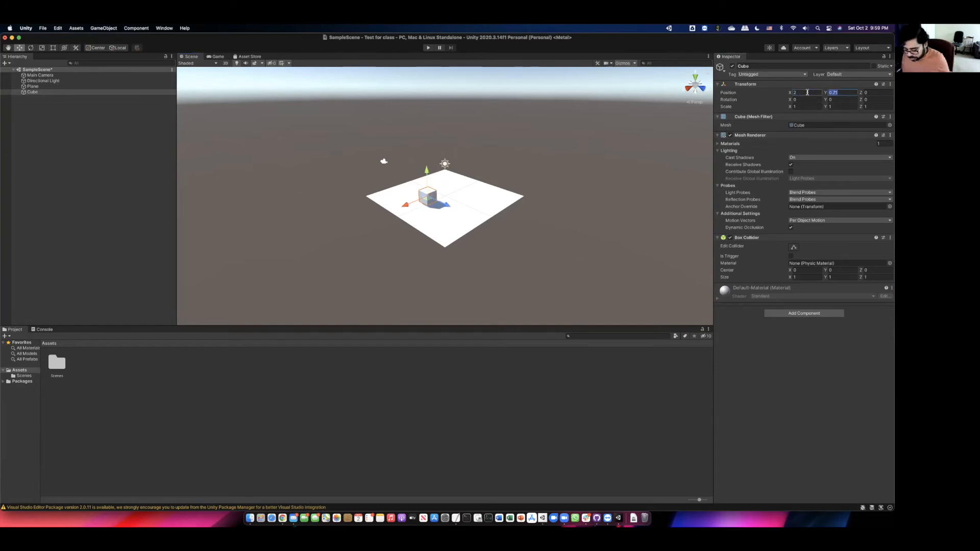
text(0.5)
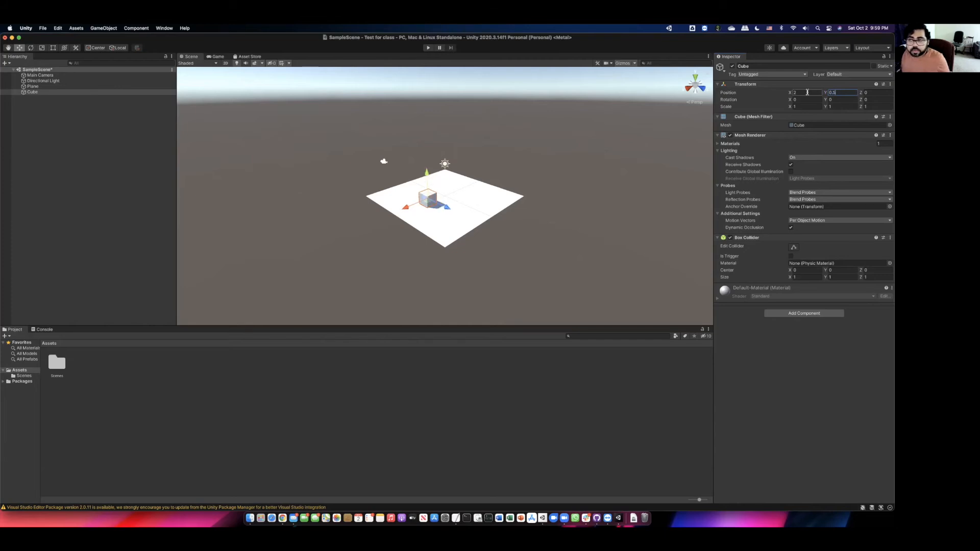
key(Tab)
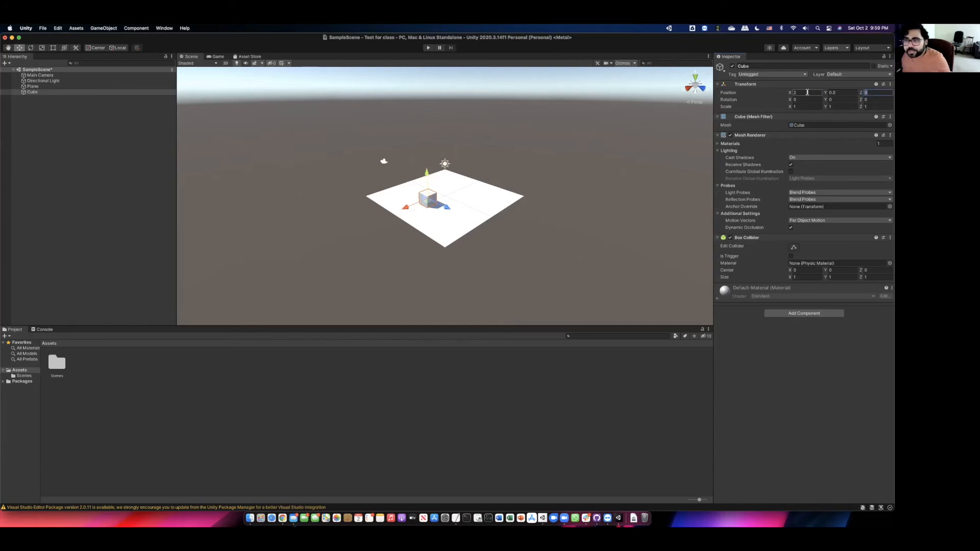
right_click(206, 416)
- Create a material named Blue with a fully saturated blue base colour
mouse_move(250, 308)
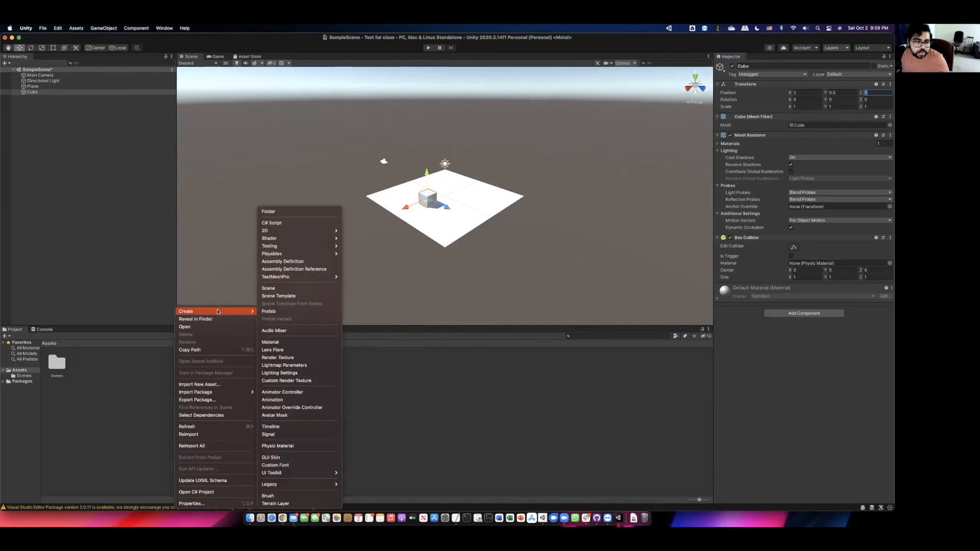
click(273, 342)
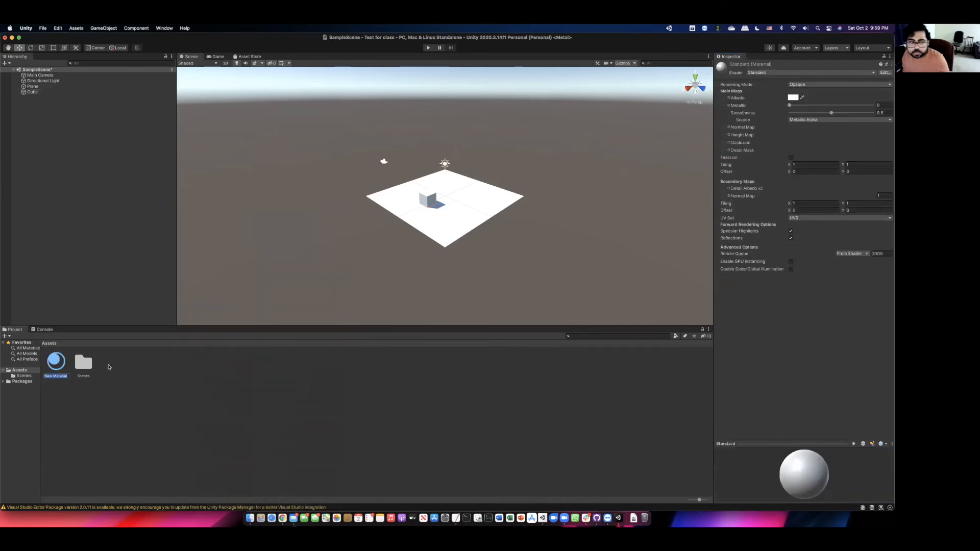
text(Blu)
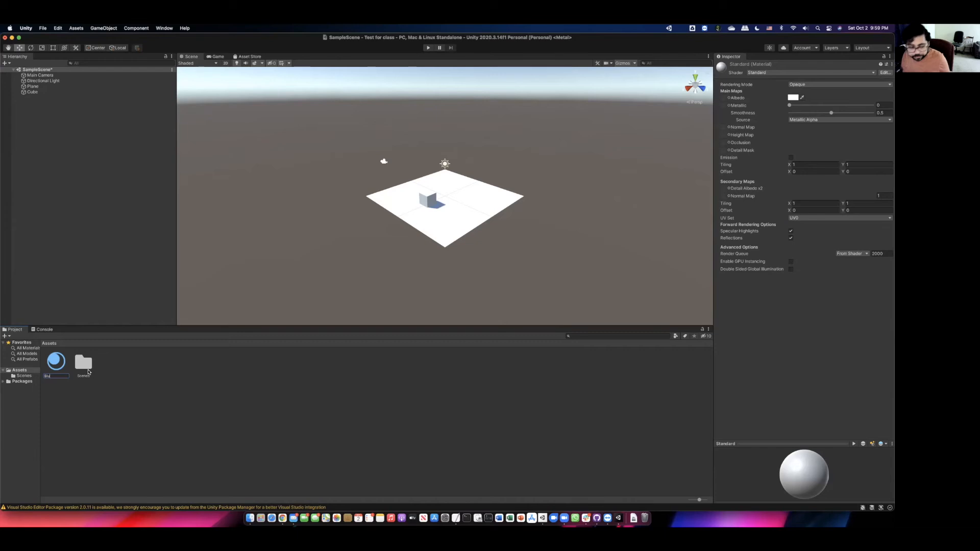
text(e)
key(Return)
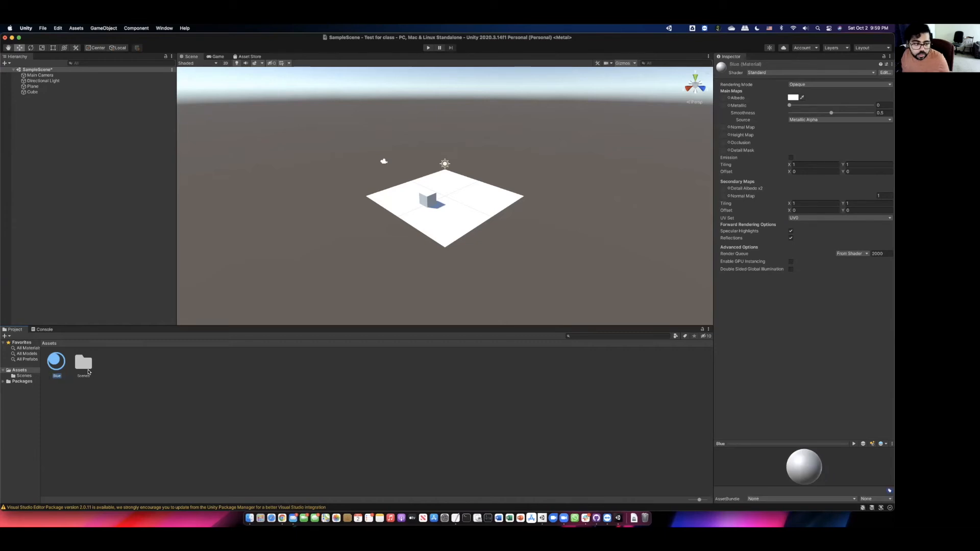
click(793, 98)
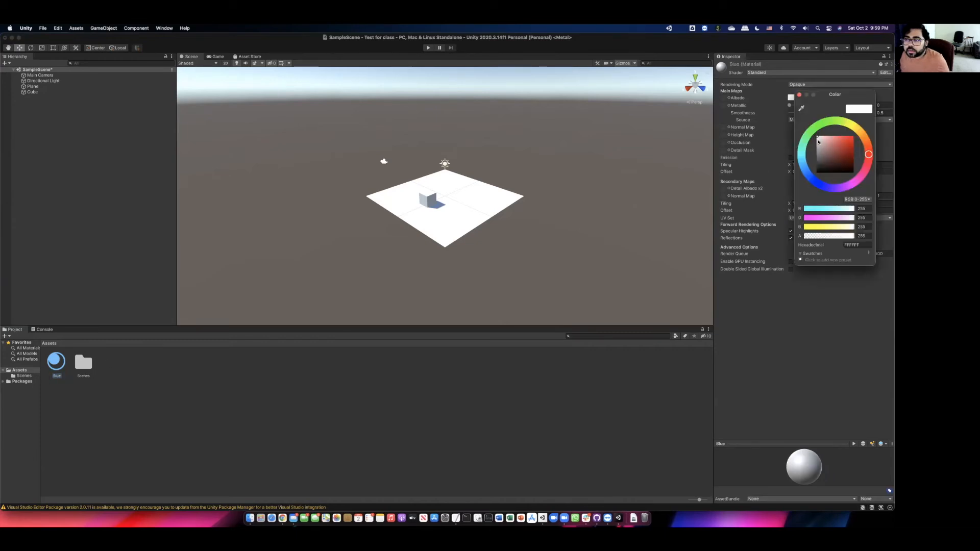
drag(807, 146, 808, 174)
drag(840, 145, 861, 137)
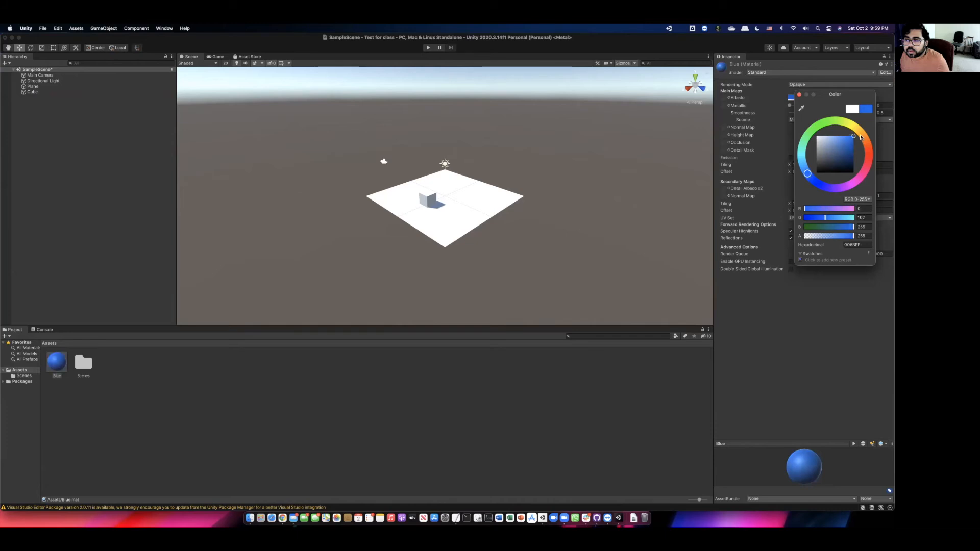
click(799, 94)
- Apply the Blue material to the cube and save the scene
drag(69, 359, 427, 198)
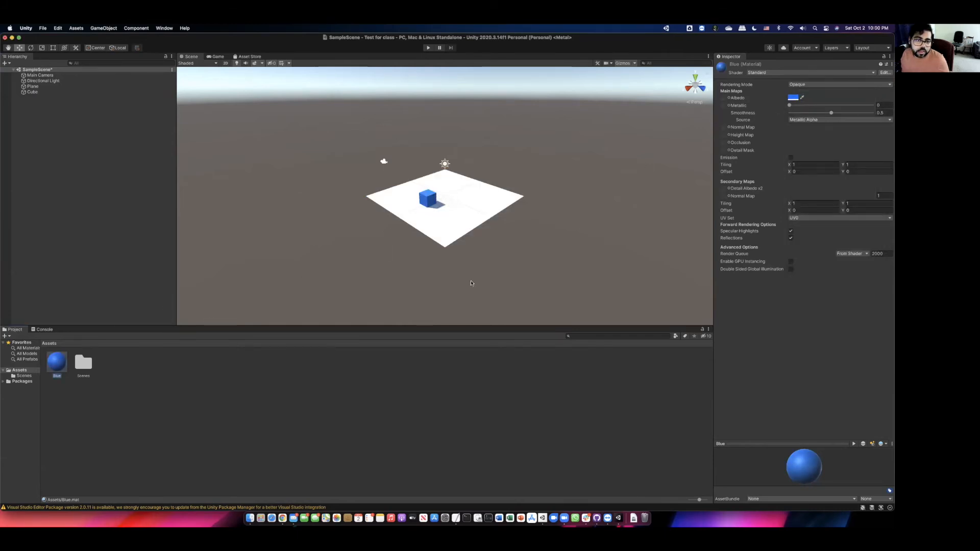
key(super+s)
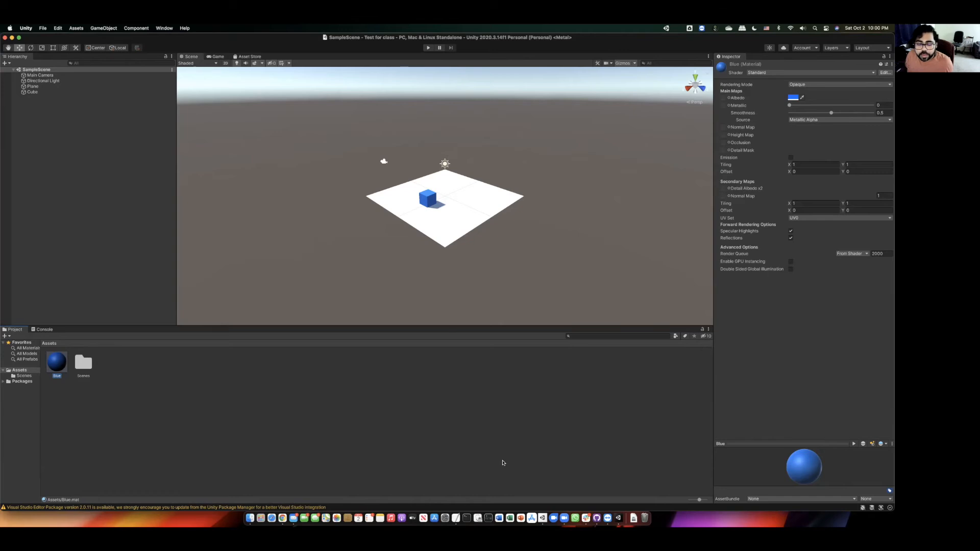
click(597, 518)
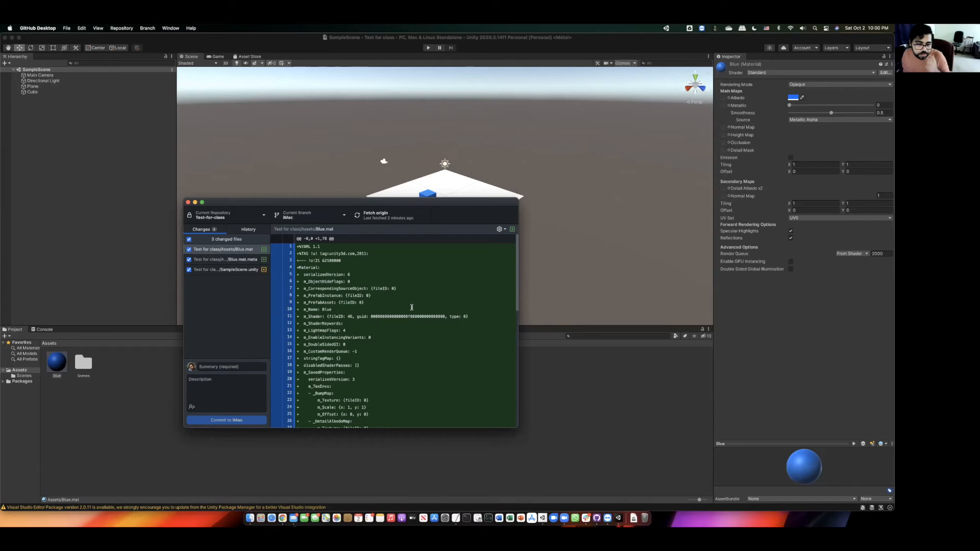
- Commit 'updated Cube on iMac' to the iMac branch and push it to origin
click(220, 367)
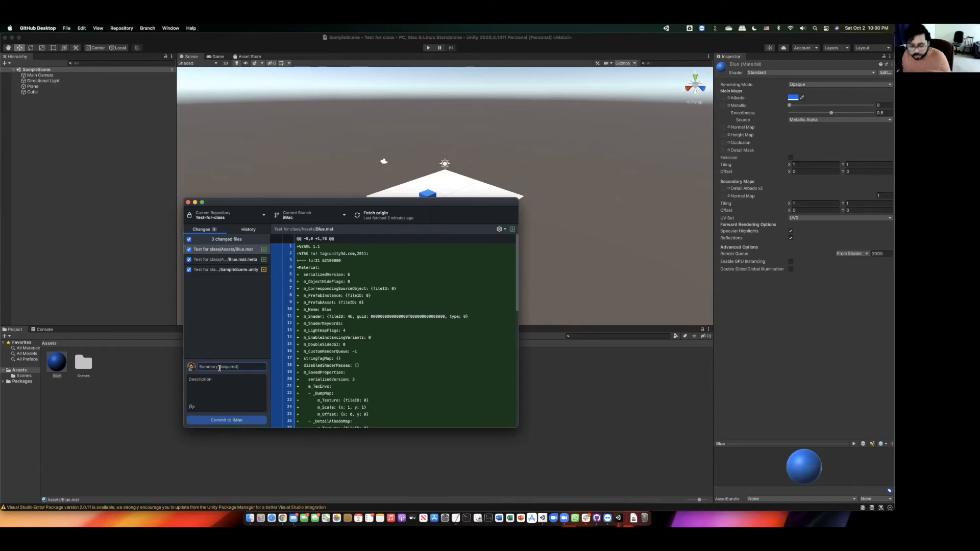
text(updated)
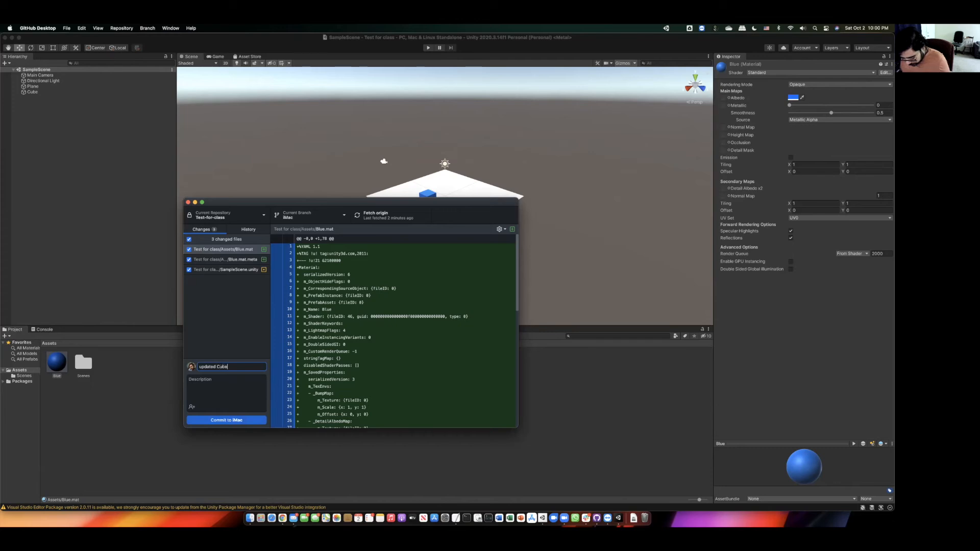
text(Cube on iMac)
click(209, 421)
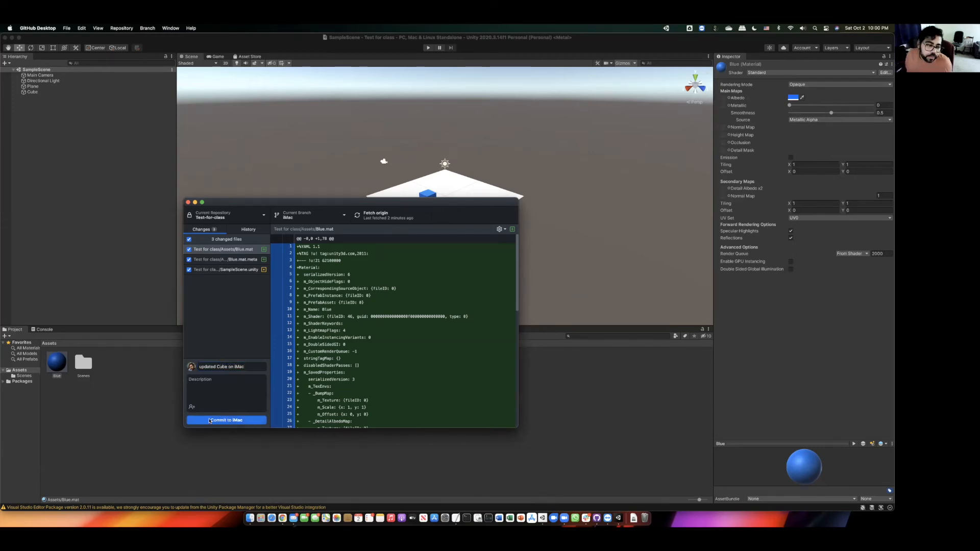
click(476, 296)
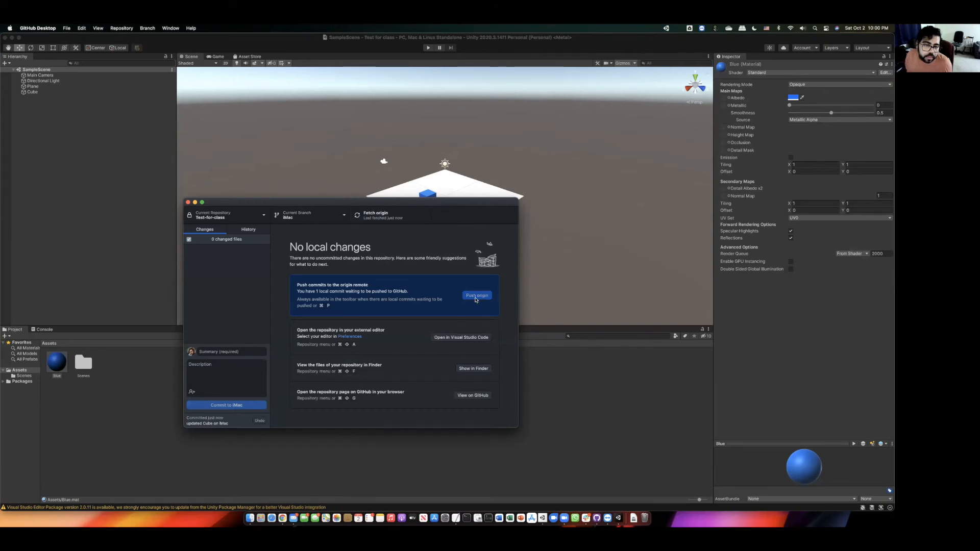
click(274, 517)
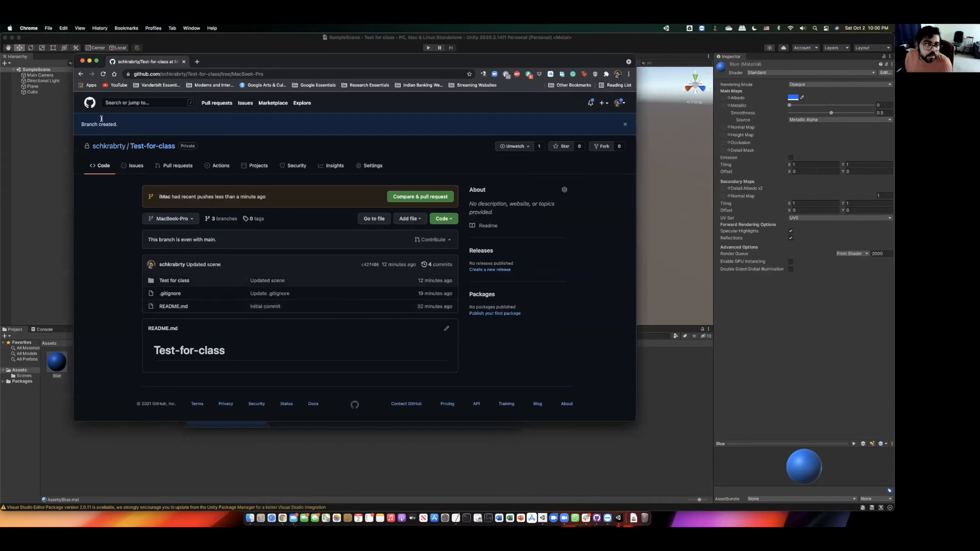
- Browse the iMac, main and MacBook-Pro branches on GitHub, finishing on iMac
click(185, 219)
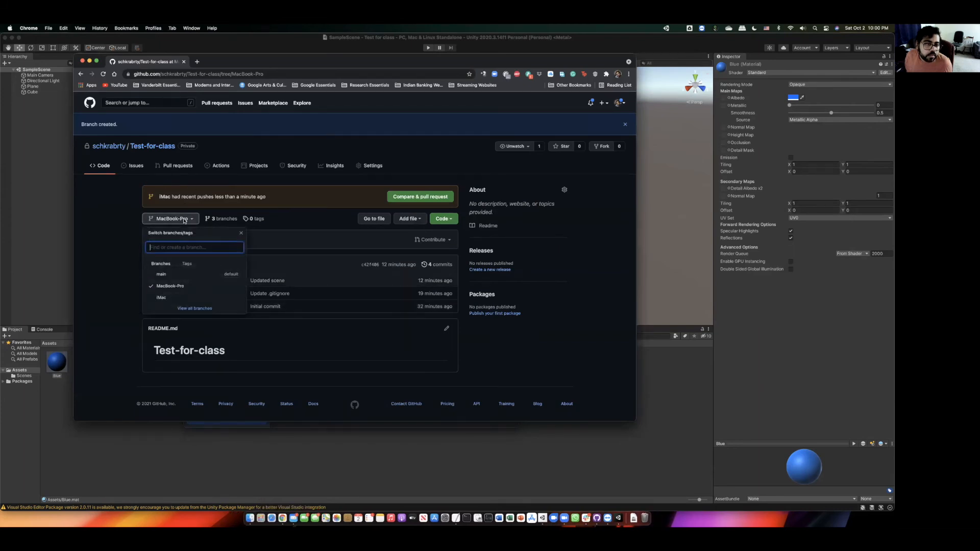
click(164, 296)
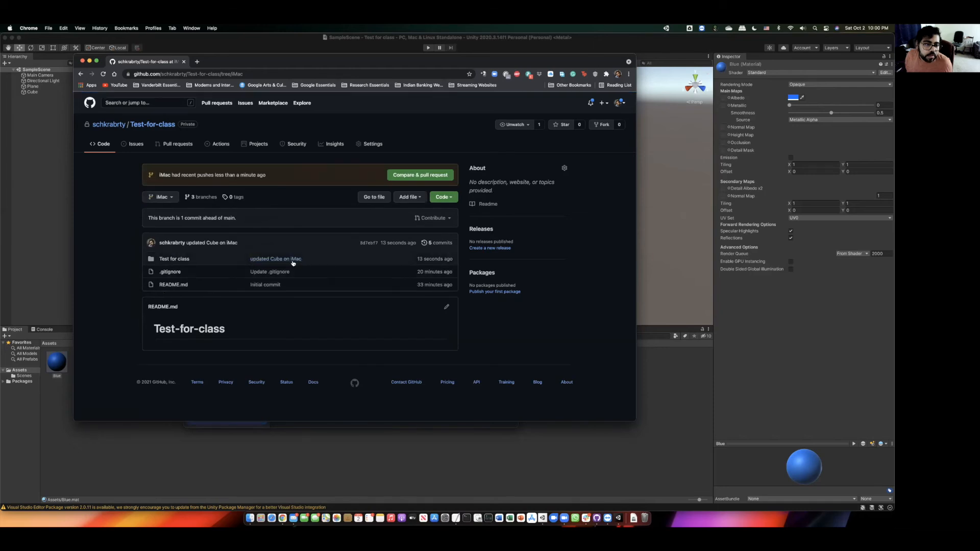
click(161, 197)
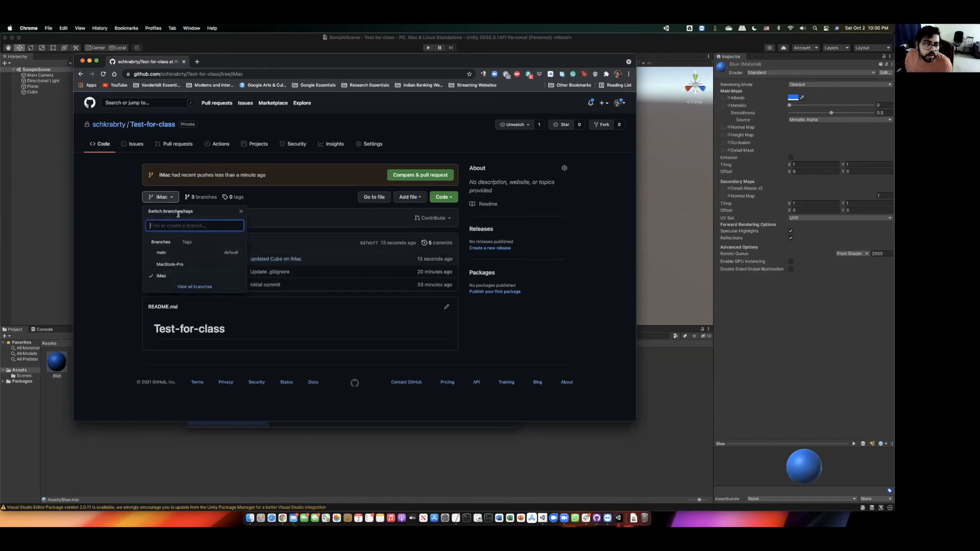
click(166, 252)
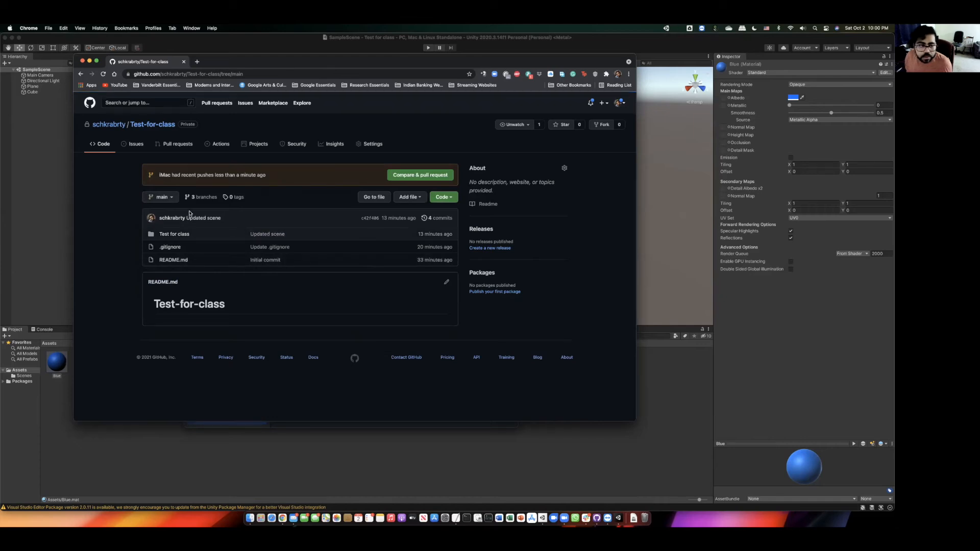
click(161, 197)
click(175, 264)
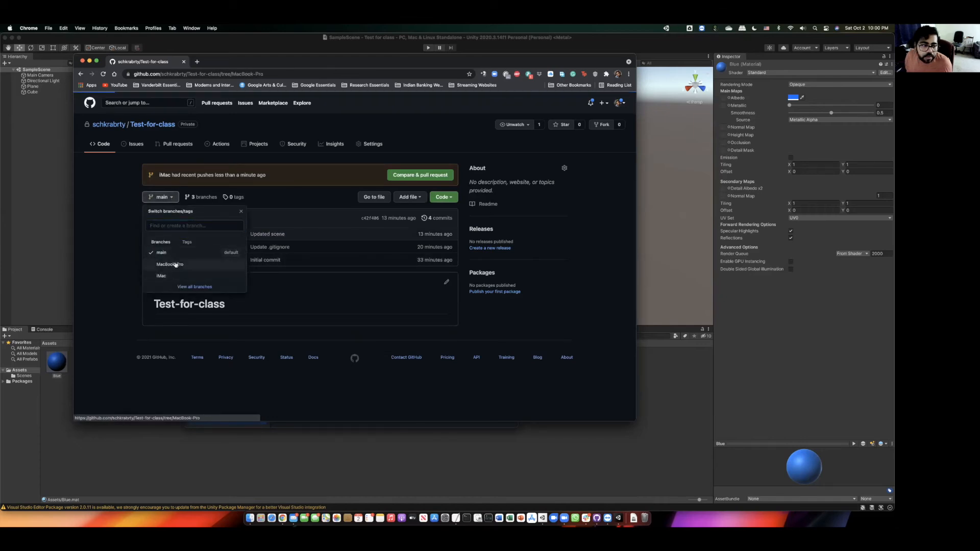
click(175, 199)
click(173, 278)
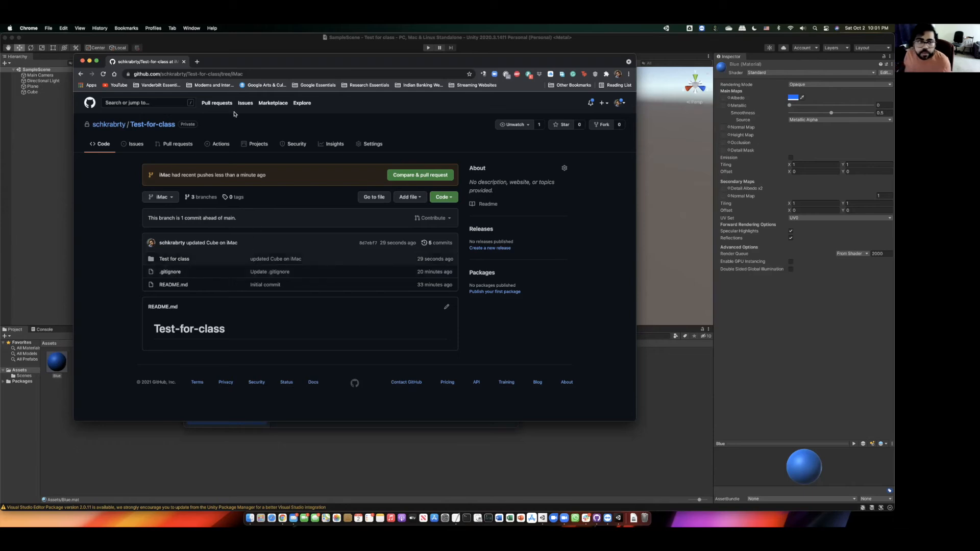
drag(252, 58, 269, 71)
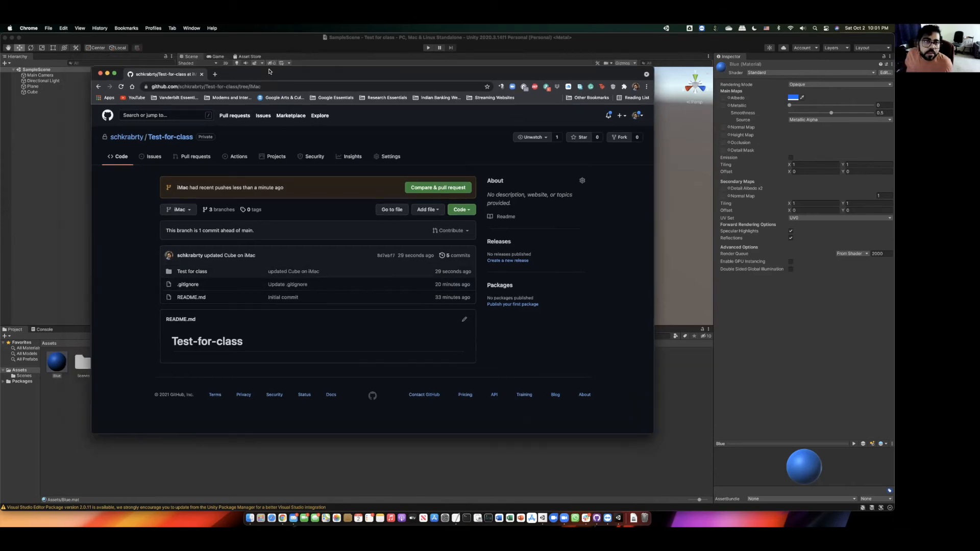
- Add a 3D cube to SampleScene in the remote MacBook's Unity editor
click(608, 517)
drag(489, 153, 450, 146)
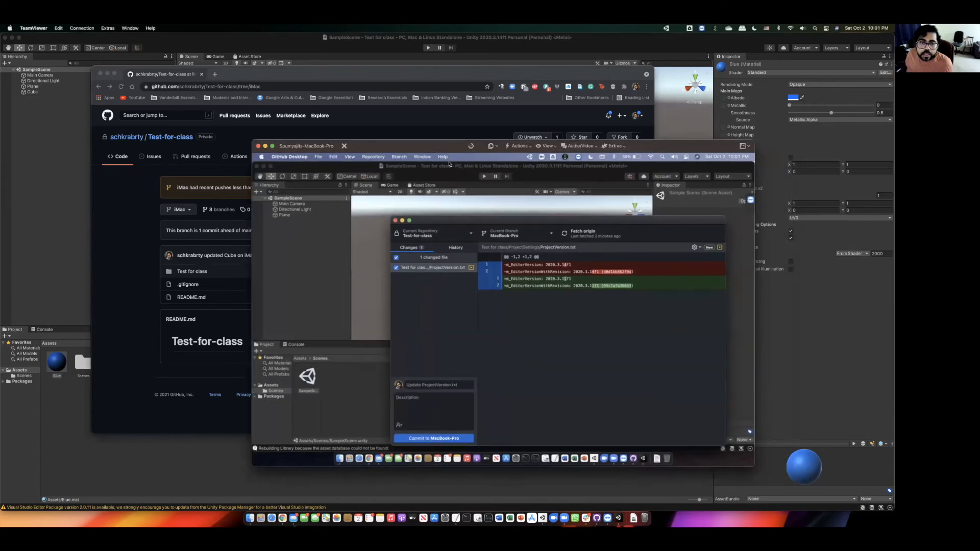
click(426, 177)
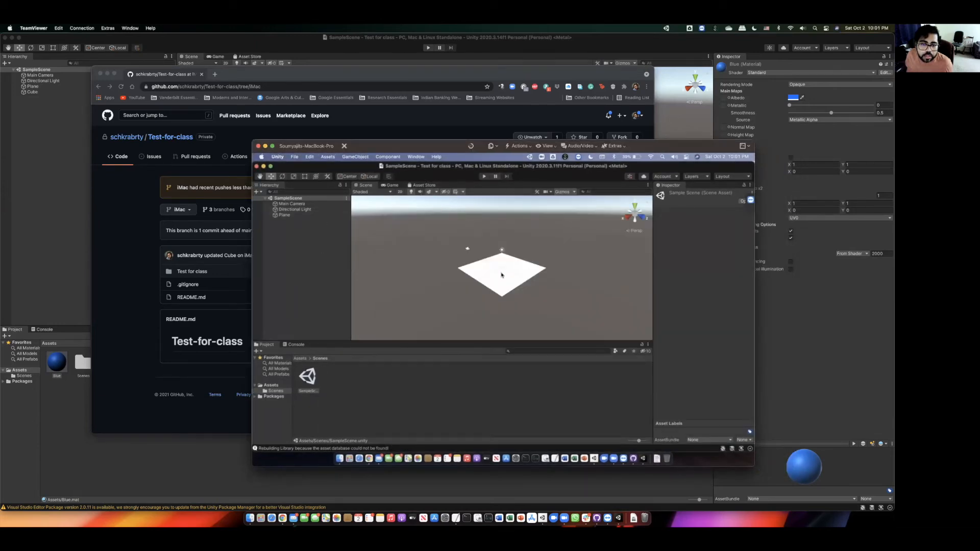
right_click(306, 252)
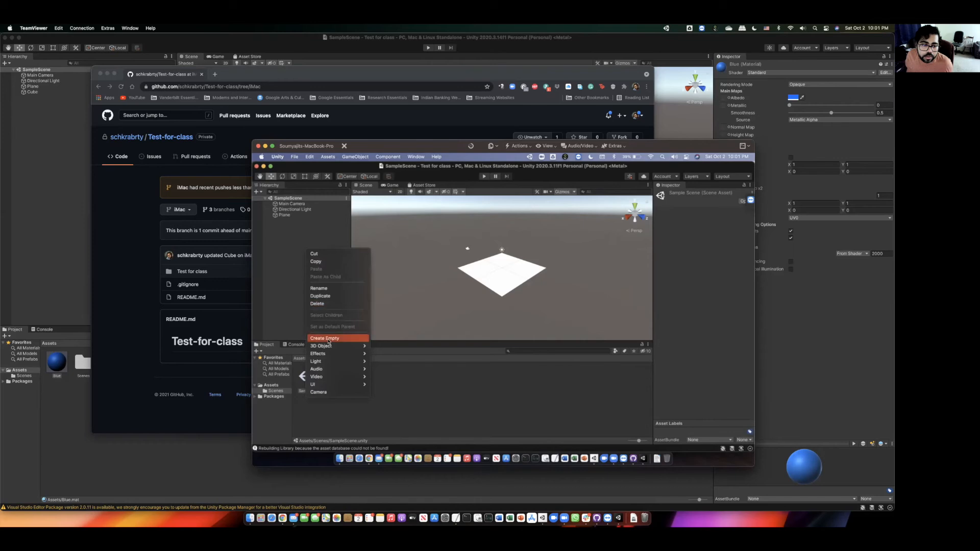
mouse_move(330, 346)
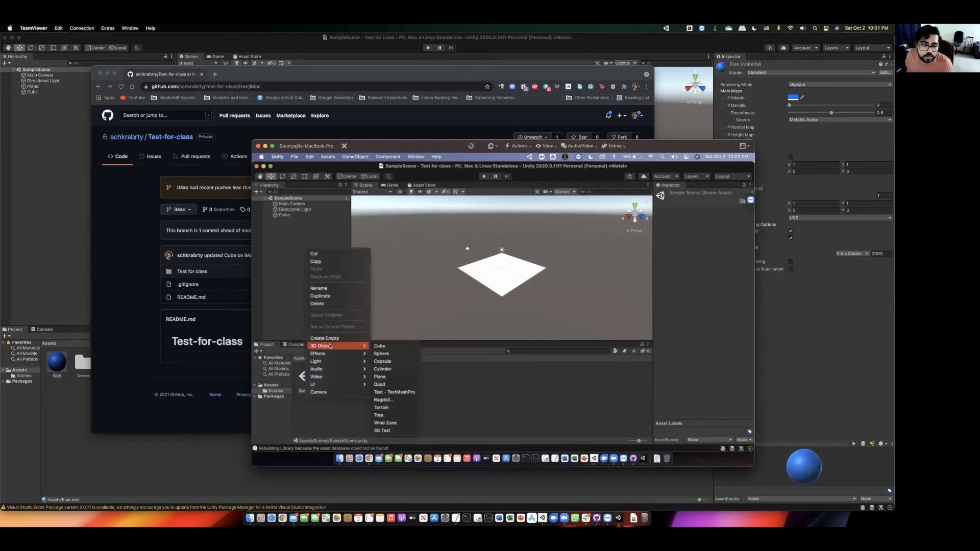
click(379, 346)
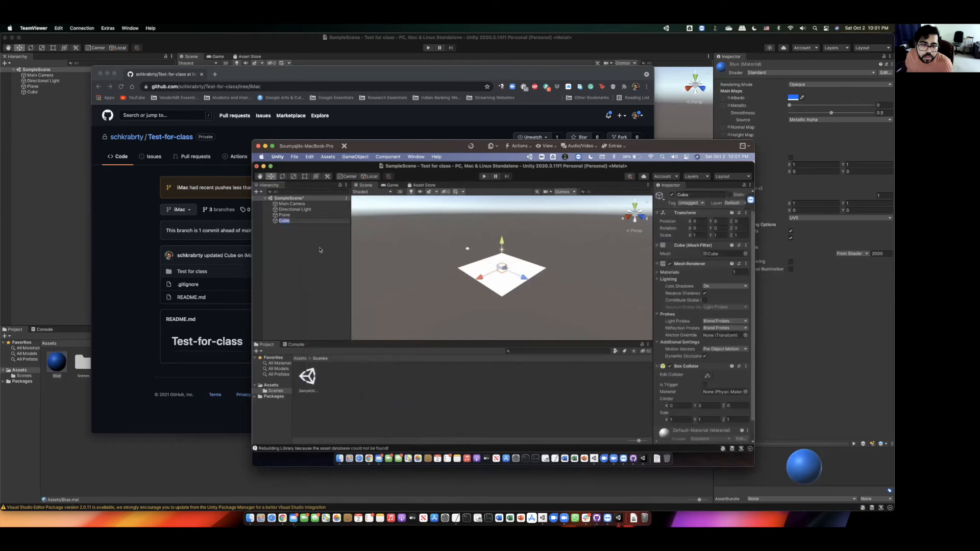
- Set the new cube's X position to -2
click(288, 222)
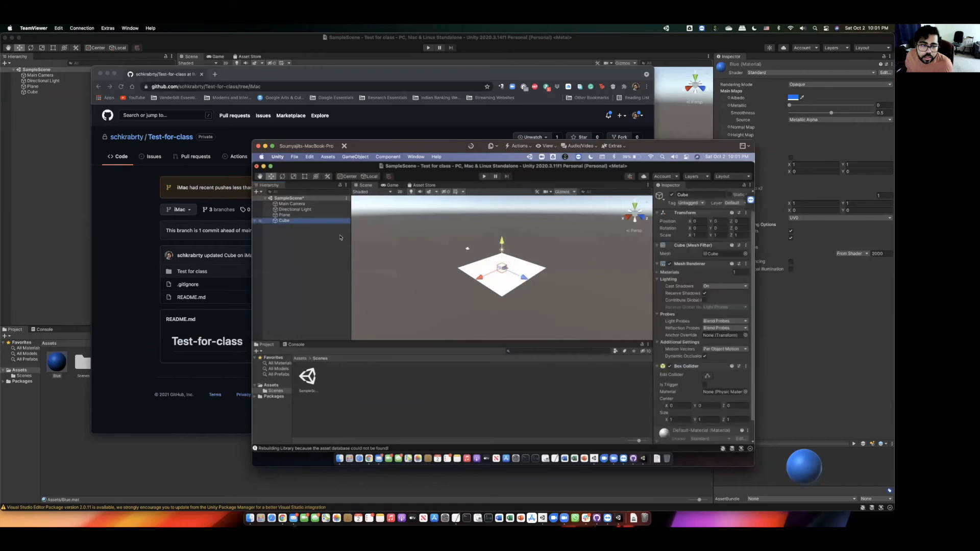
click(704, 222)
text(-2)
click(727, 221)
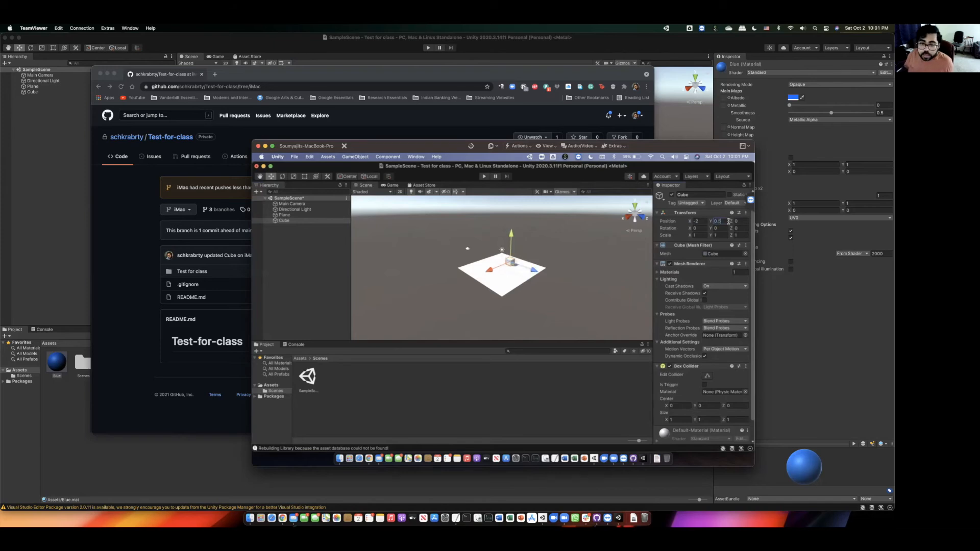
- Create a new material asset named Red in the project
click(394, 391)
right_click(394, 392)
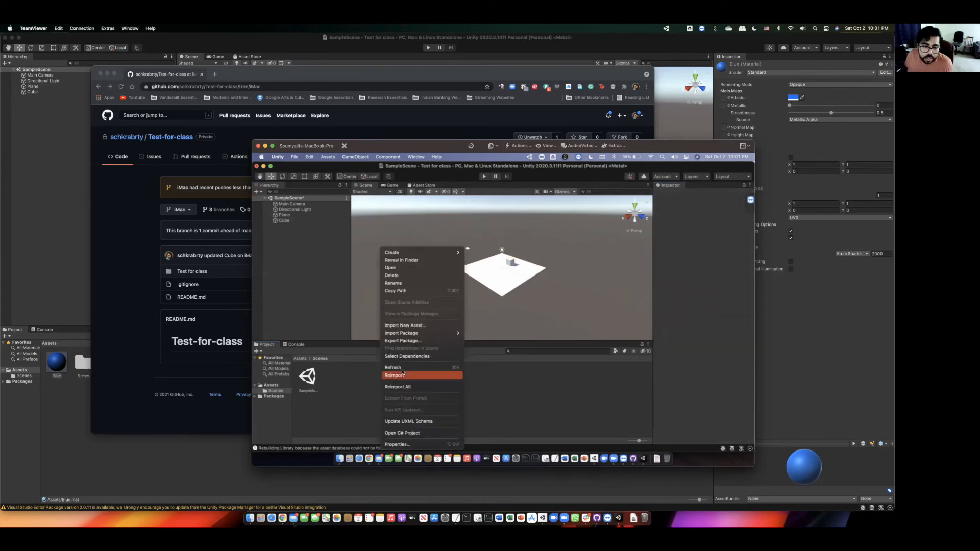
mouse_move(404, 254)
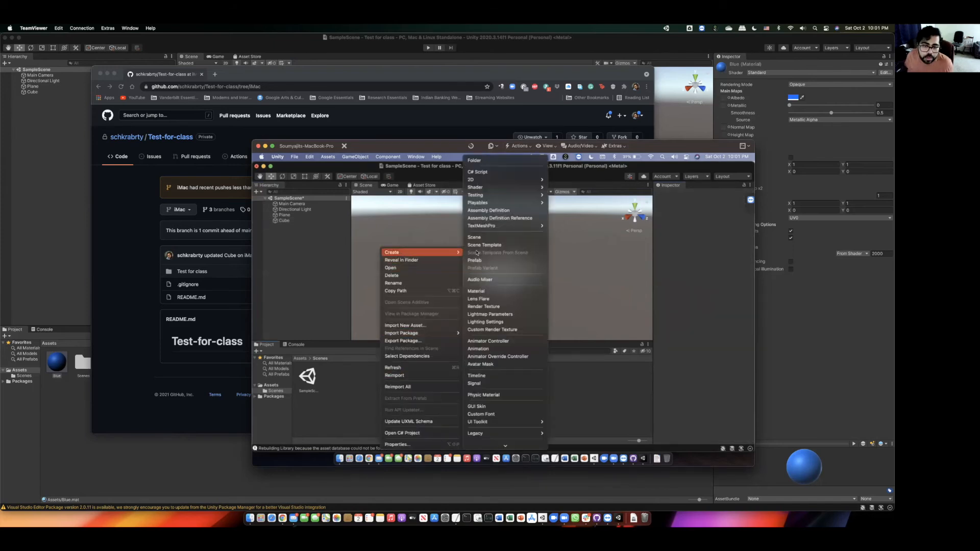
click(482, 291)
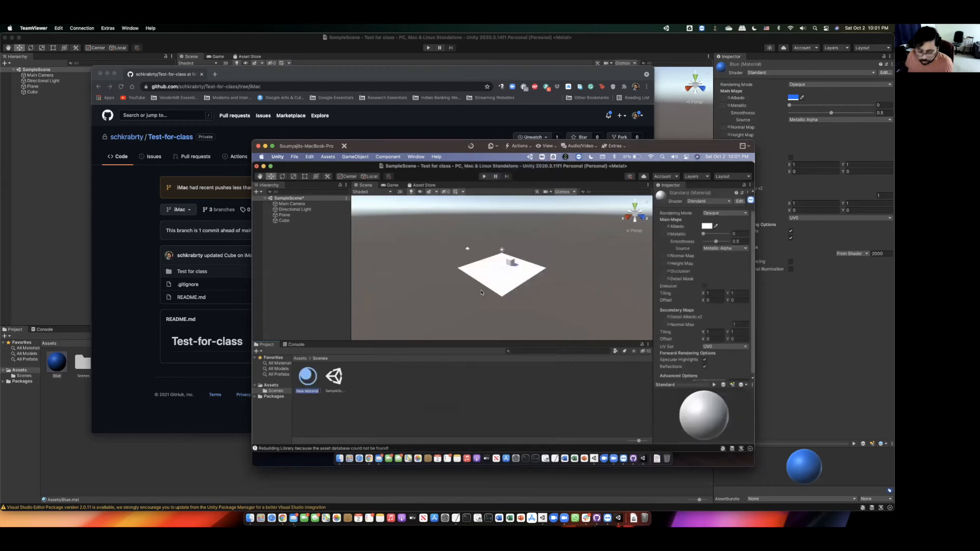
text(Re)
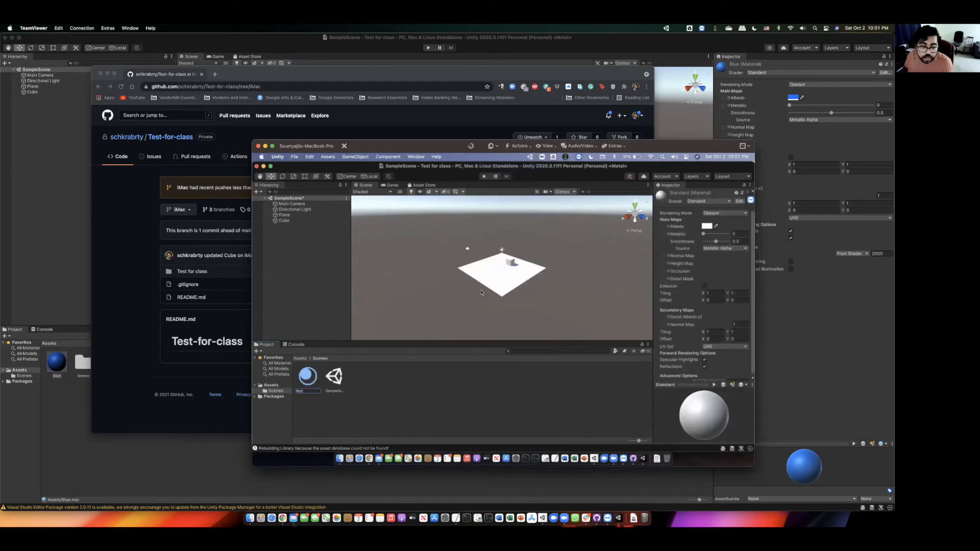
text(d)
key(Return)
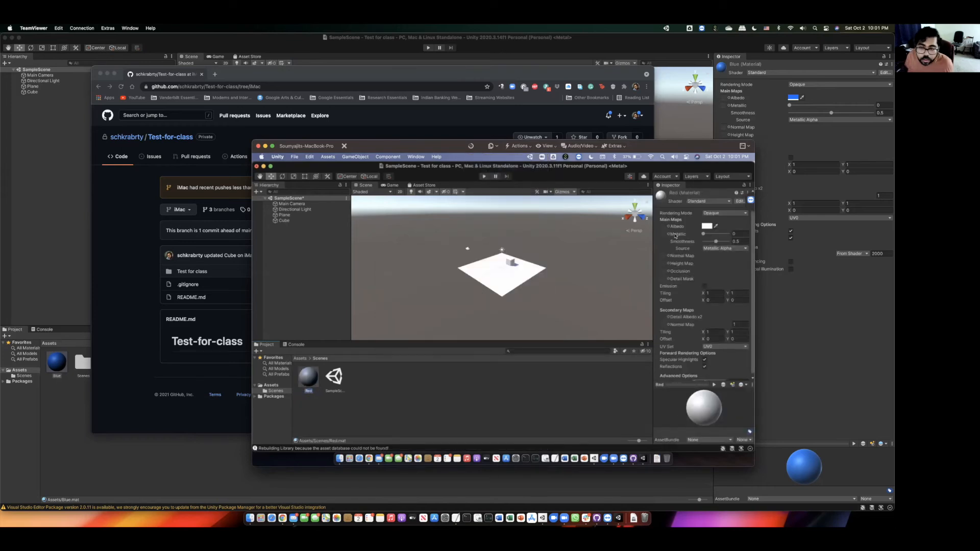
- Make Red pure red (FF0000), apply it to the cube, and save the scene
click(708, 227)
drag(735, 272, 758, 260)
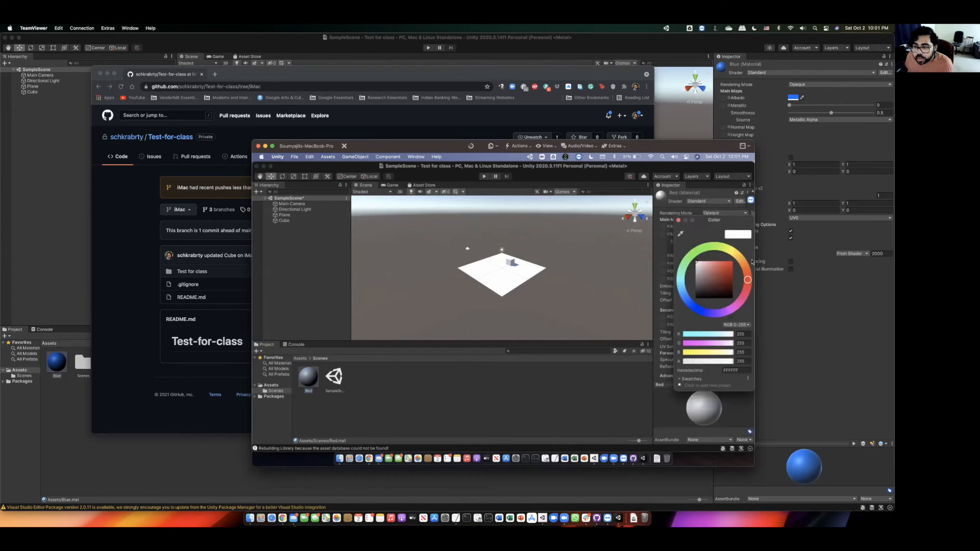
click(678, 220)
drag(312, 372, 511, 263)
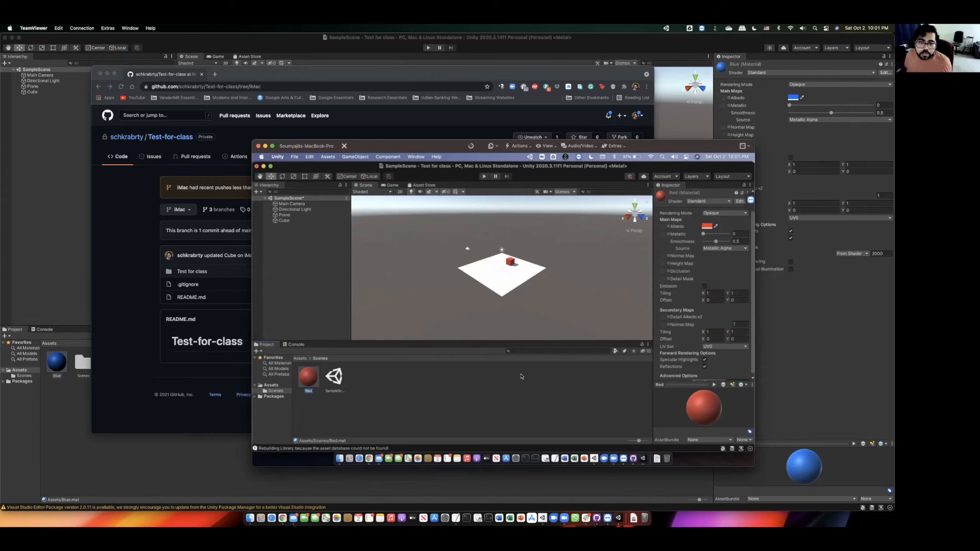
key(super+s)
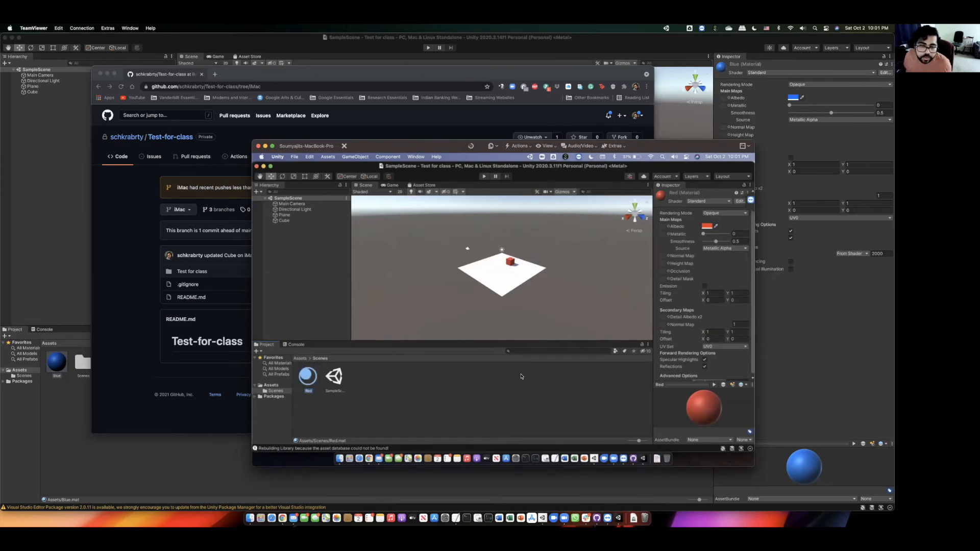
- Commit the four changes to MacBook-Pro as 'Updated Cube on Mac Book Pro' and push to origin
click(633, 454)
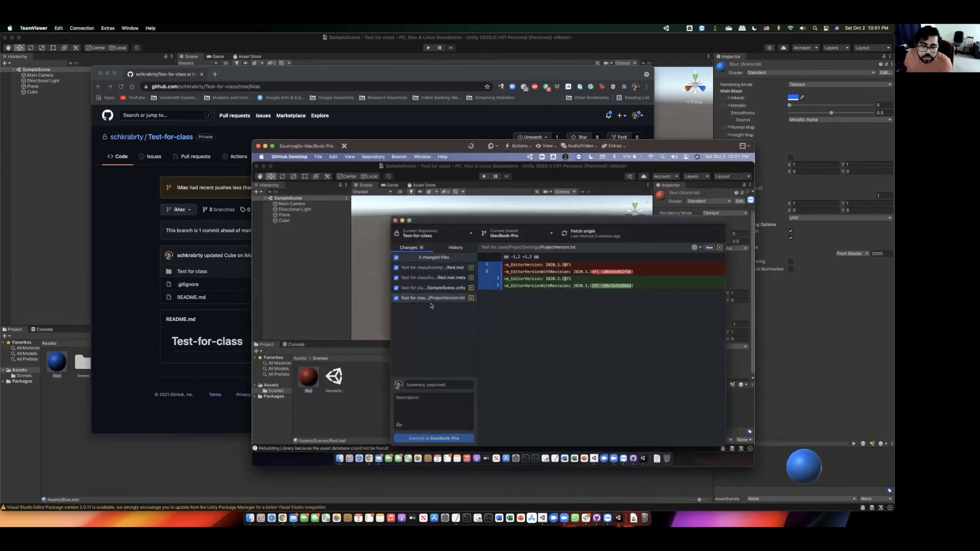
click(439, 386)
text(U)
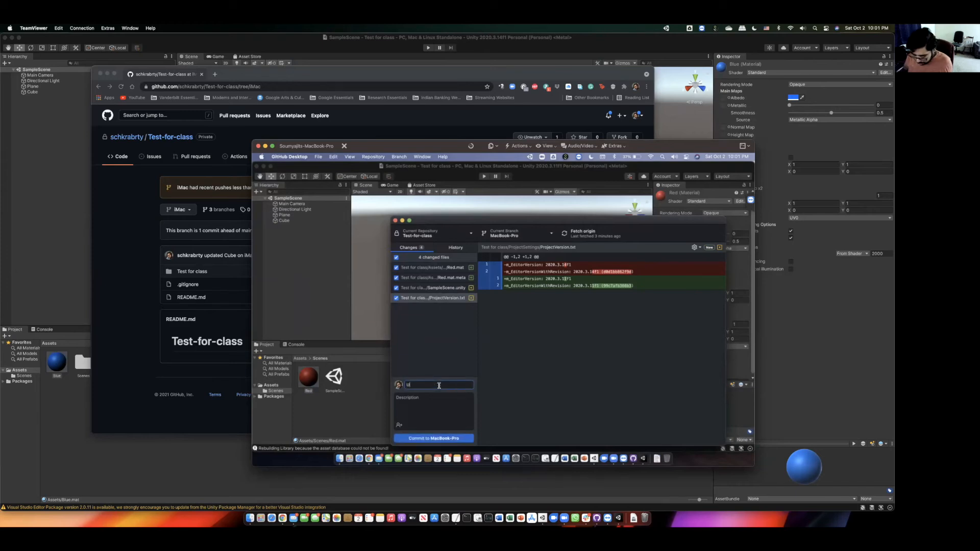
text(pdated Cube on Mac Bo)
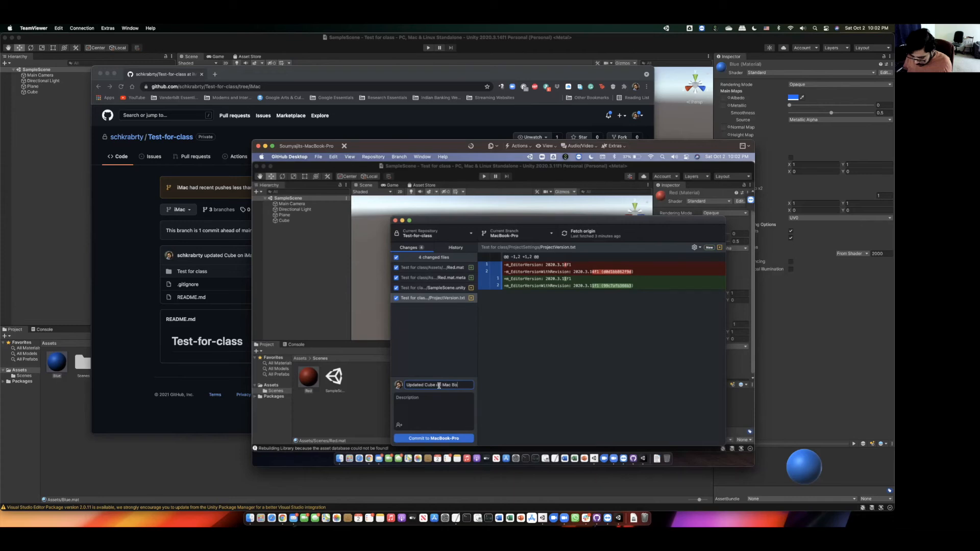
text(ok Pro)
click(447, 438)
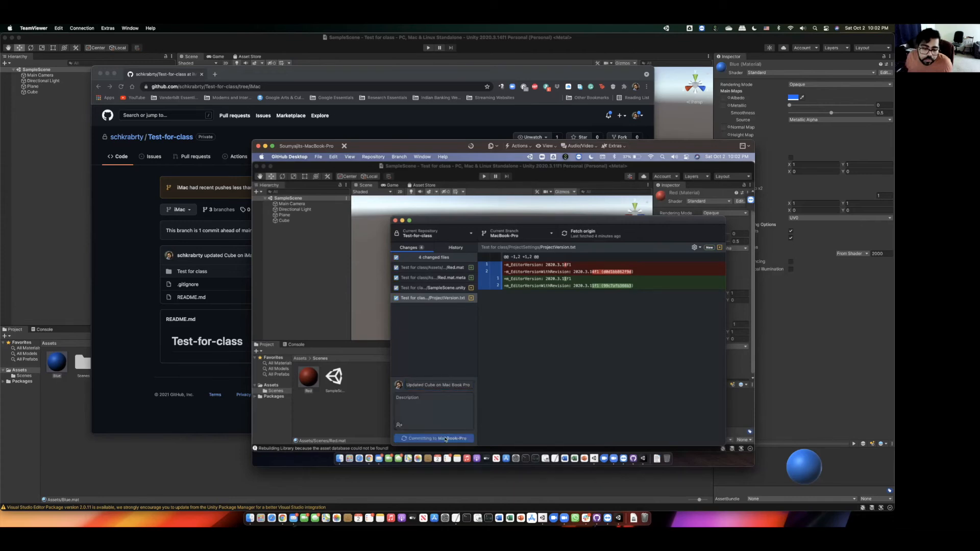
click(692, 314)
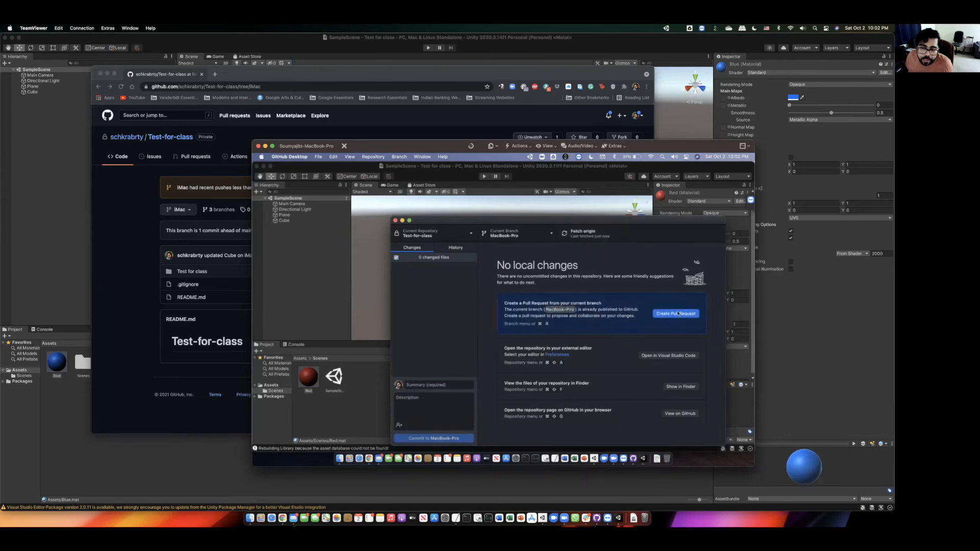
click(293, 74)
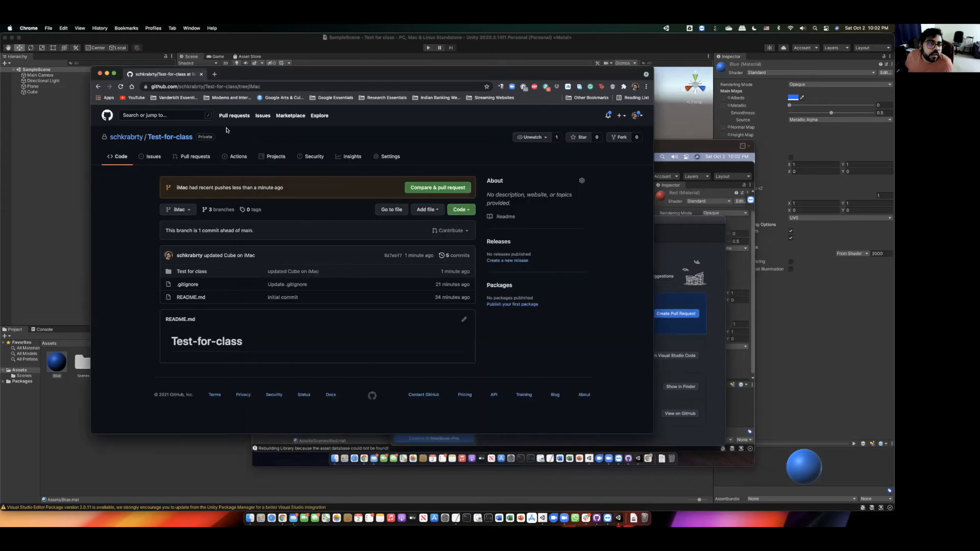
- Reload the Test-for-class page and view its MacBook-Pro, iMac and main branches in turn
click(120, 86)
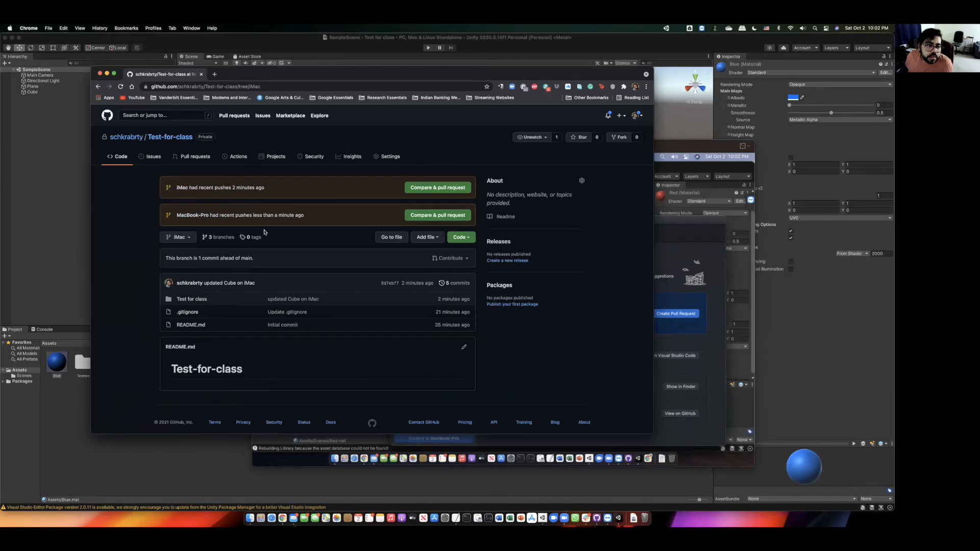
click(178, 236)
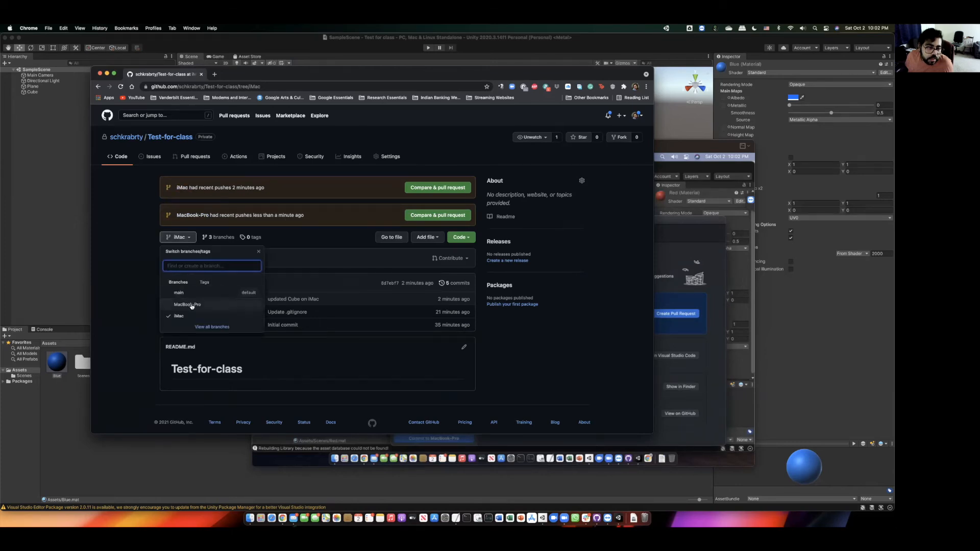
click(187, 305)
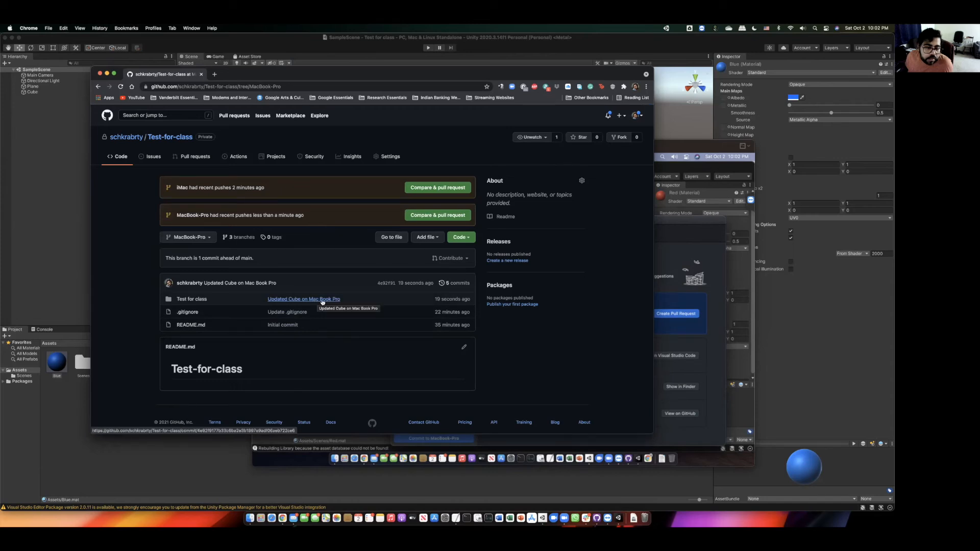
click(188, 237)
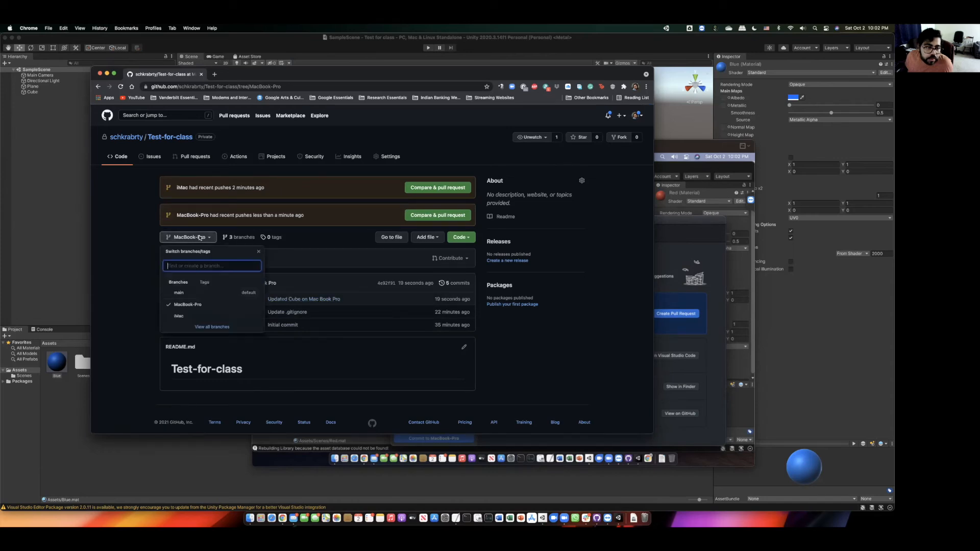
click(199, 315)
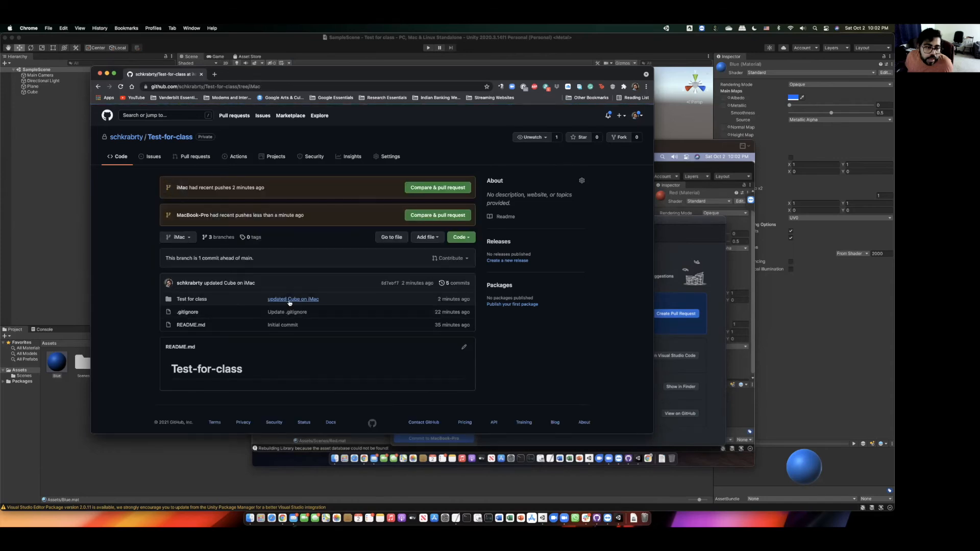
click(180, 237)
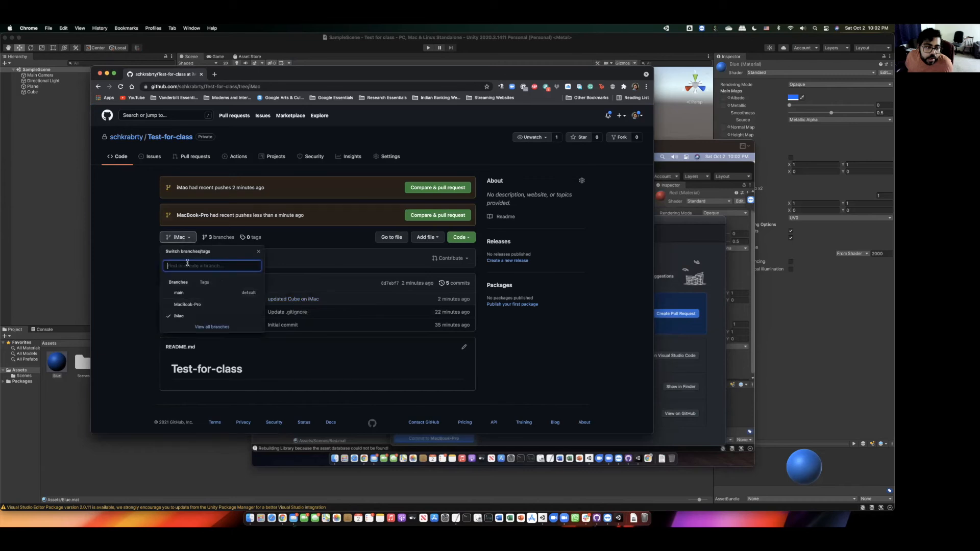
click(179, 293)
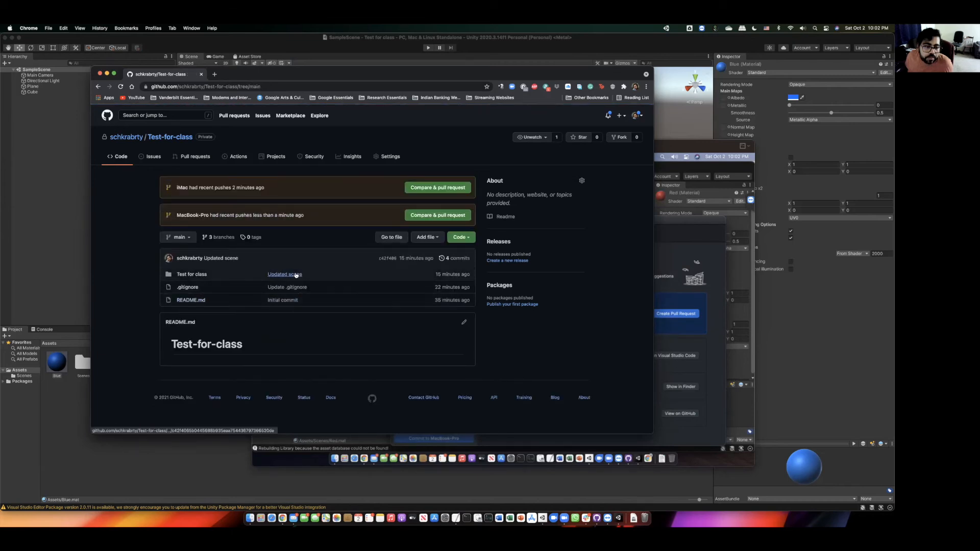
click(682, 145)
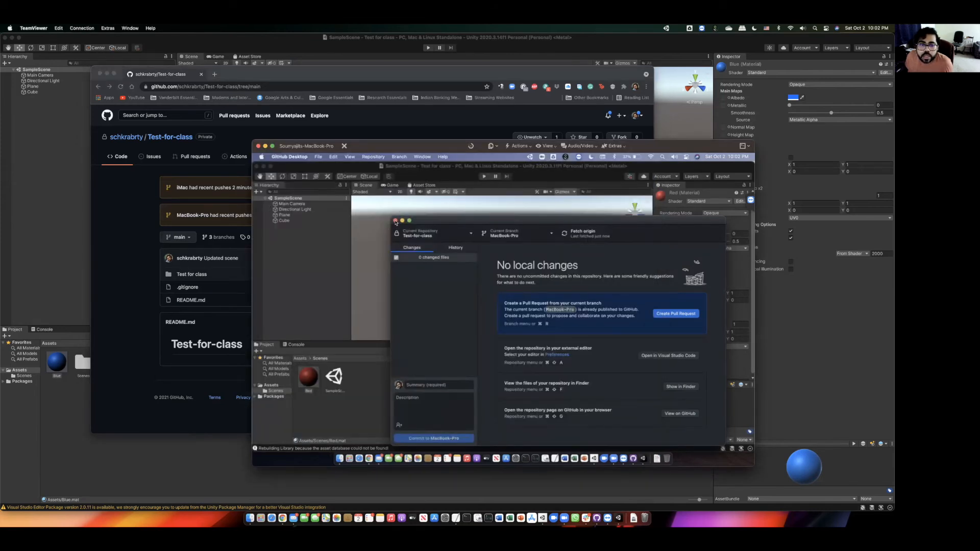
- Check out the iMac branch and reload the changed scene in Unity
click(516, 235)
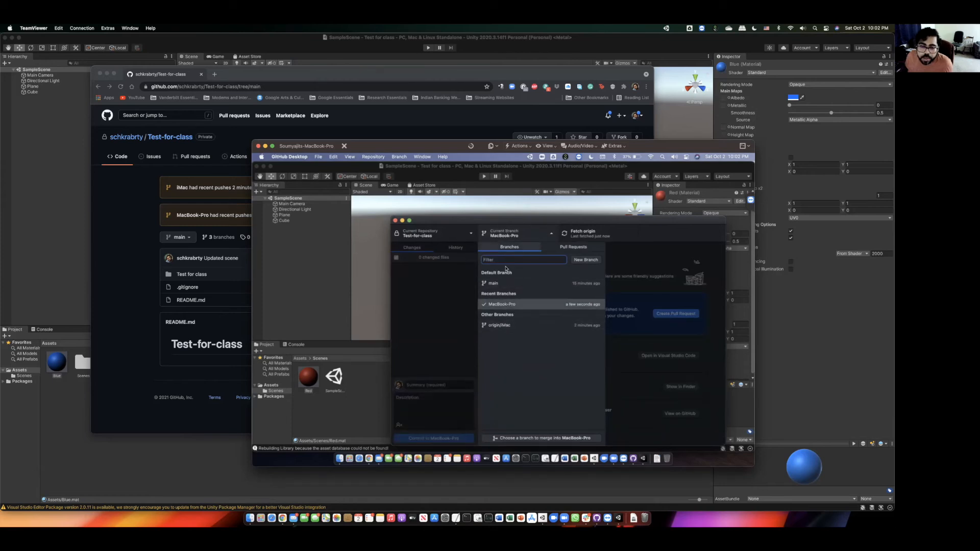
click(502, 327)
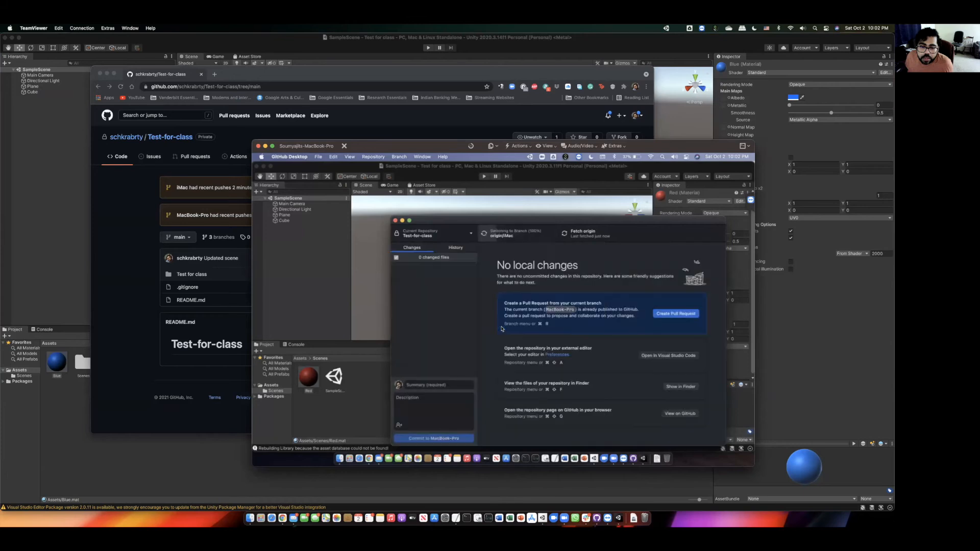
click(531, 167)
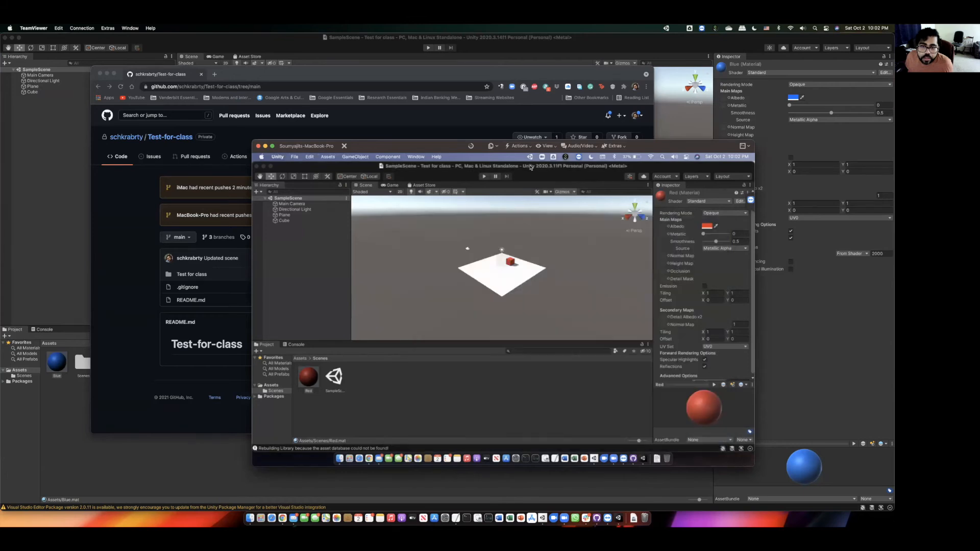
click(524, 296)
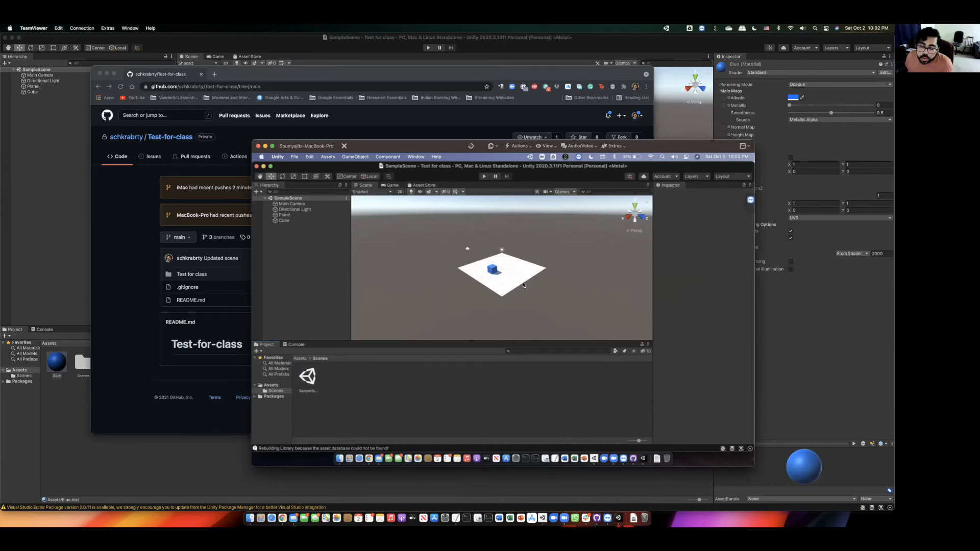
- Check out the main branch and reload the main scene in Unity
click(633, 458)
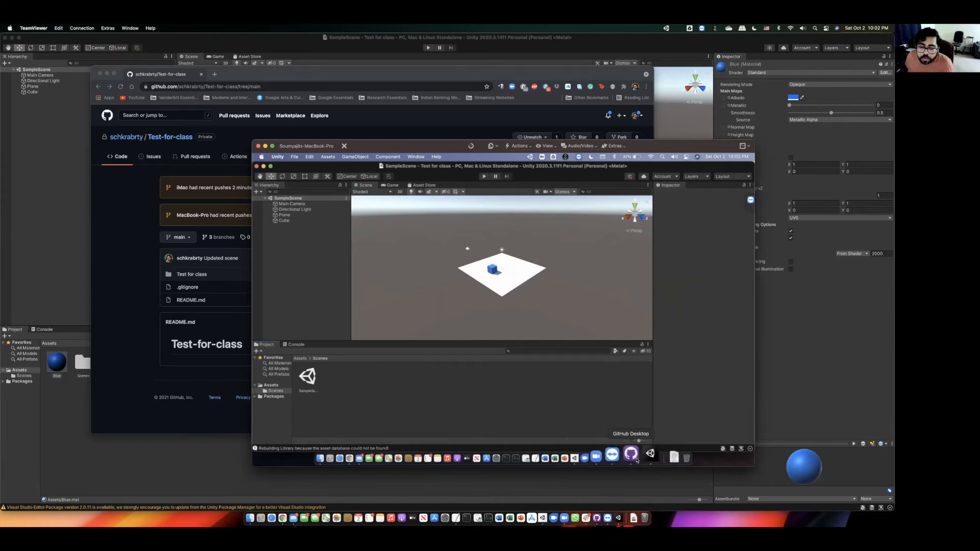
click(507, 237)
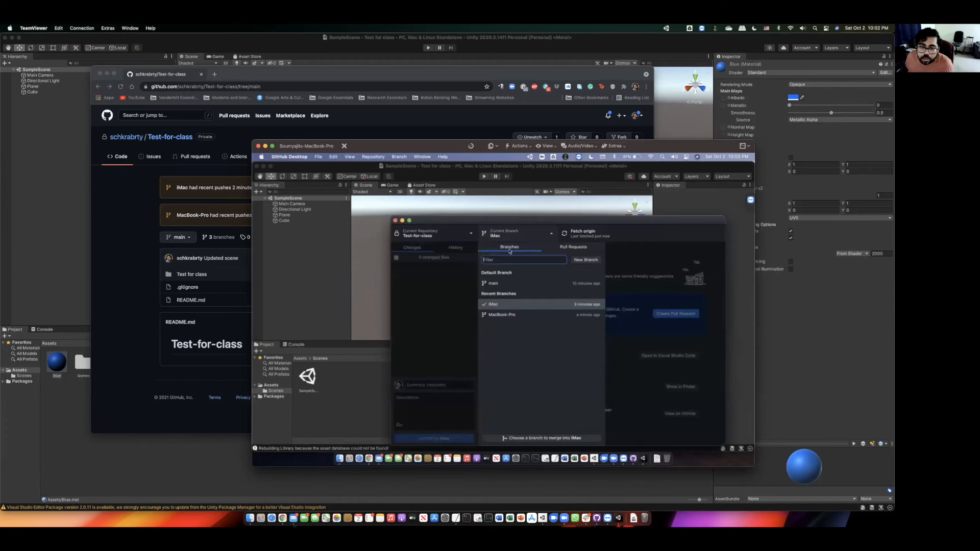
click(497, 283)
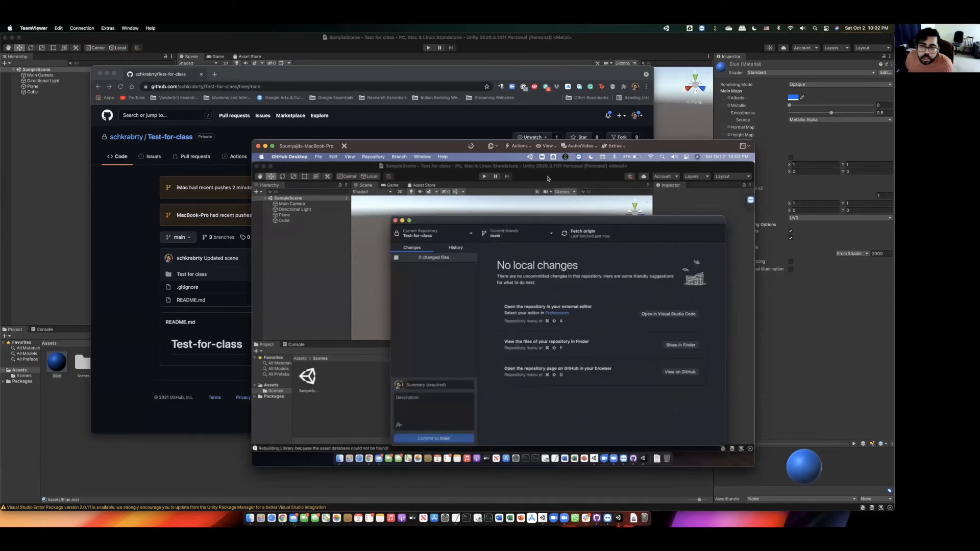
click(548, 178)
click(527, 298)
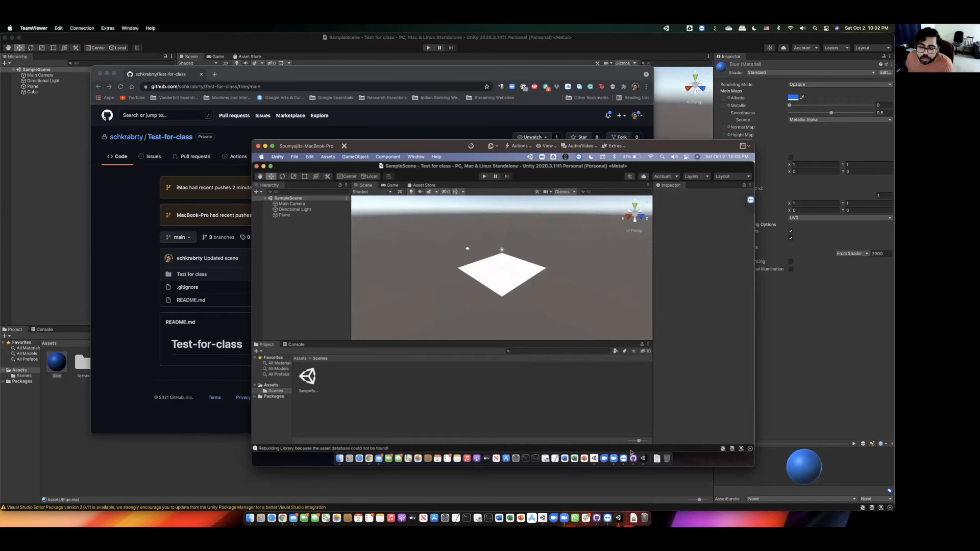
- Return to the MacBook-Pro branch and reload Unity to show the red cube again
click(633, 459)
click(532, 231)
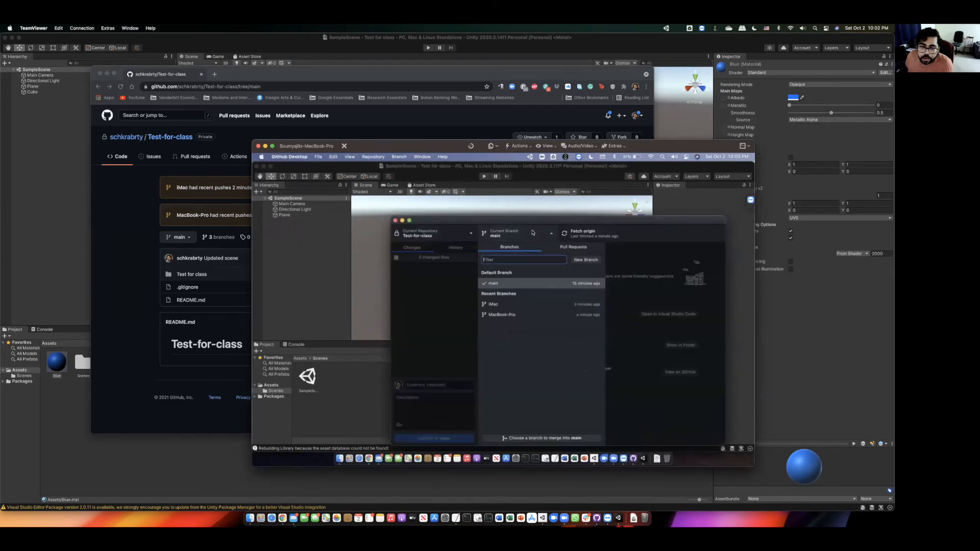
click(516, 311)
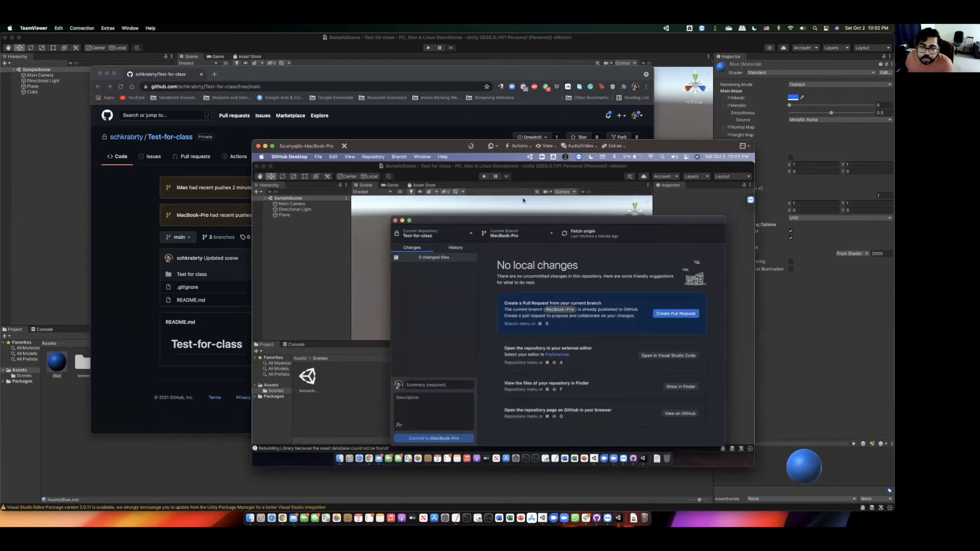
click(515, 210)
click(531, 297)
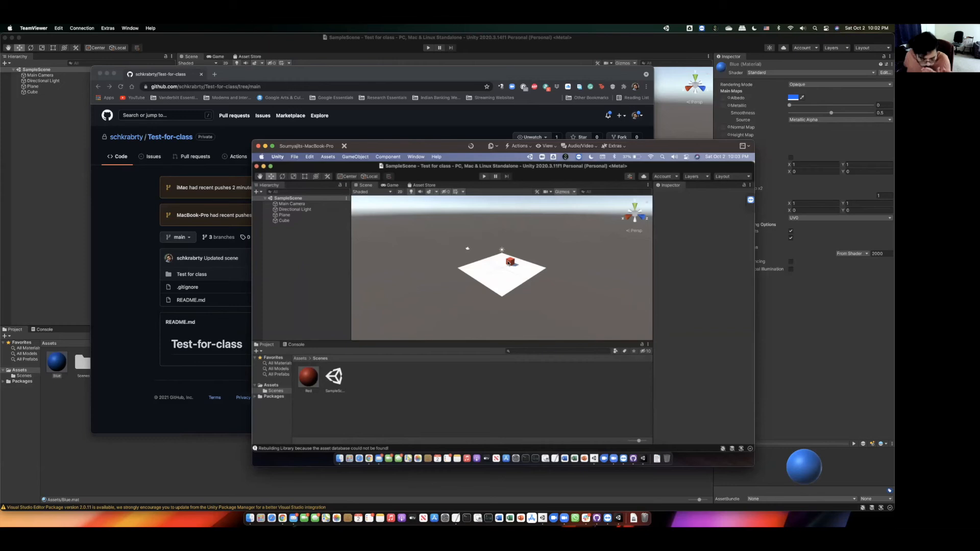
click(495, 76)
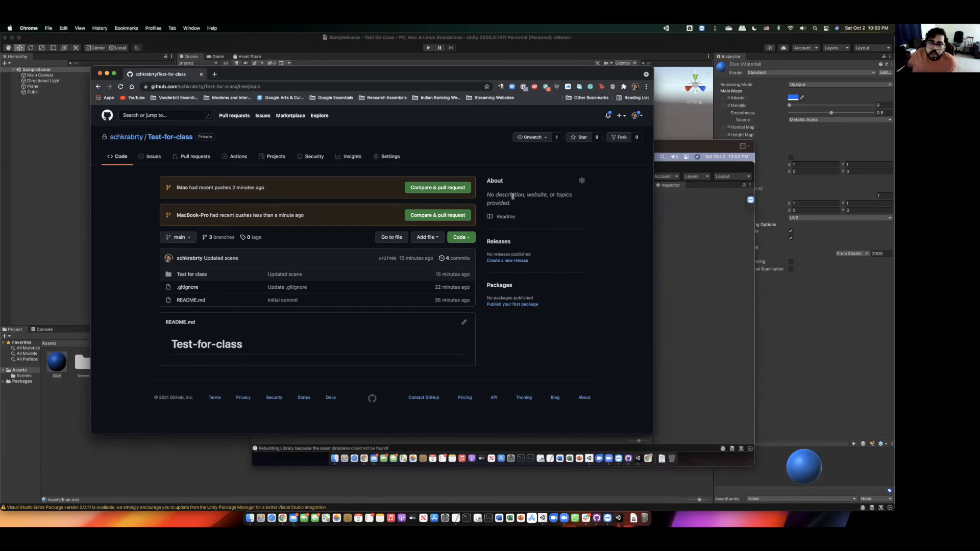
- Move the remote session aside and bring up local GitHub Desktop on Test-for-class, iMac branch
click(679, 148)
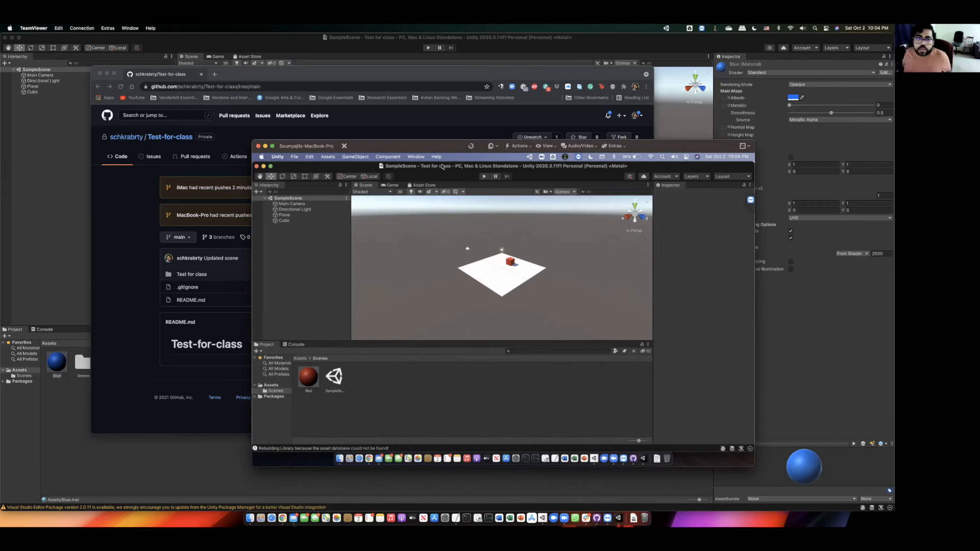
drag(436, 146, 476, 156)
click(478, 129)
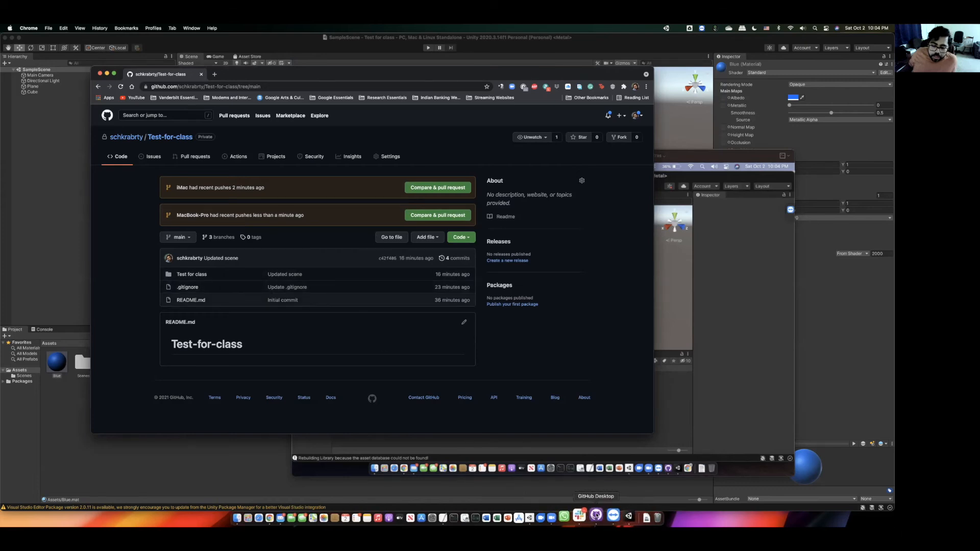
click(596, 516)
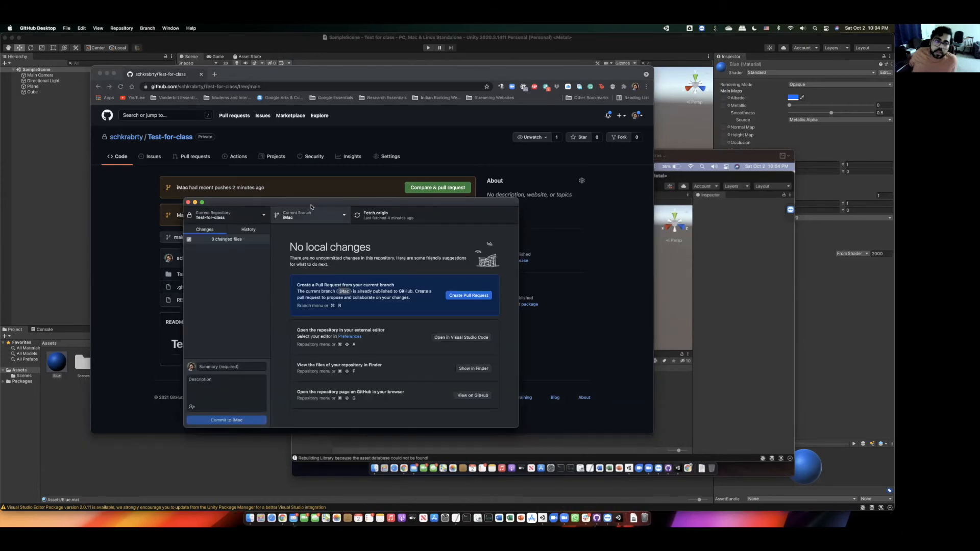
drag(310, 204, 371, 212)
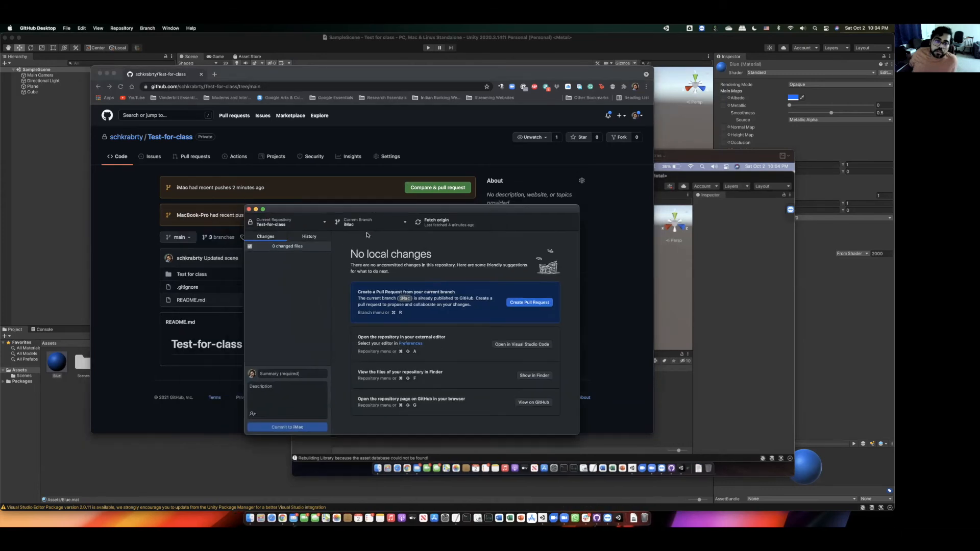
- Check out main locally and merge the iMac branch into it with a merge commit
click(406, 223)
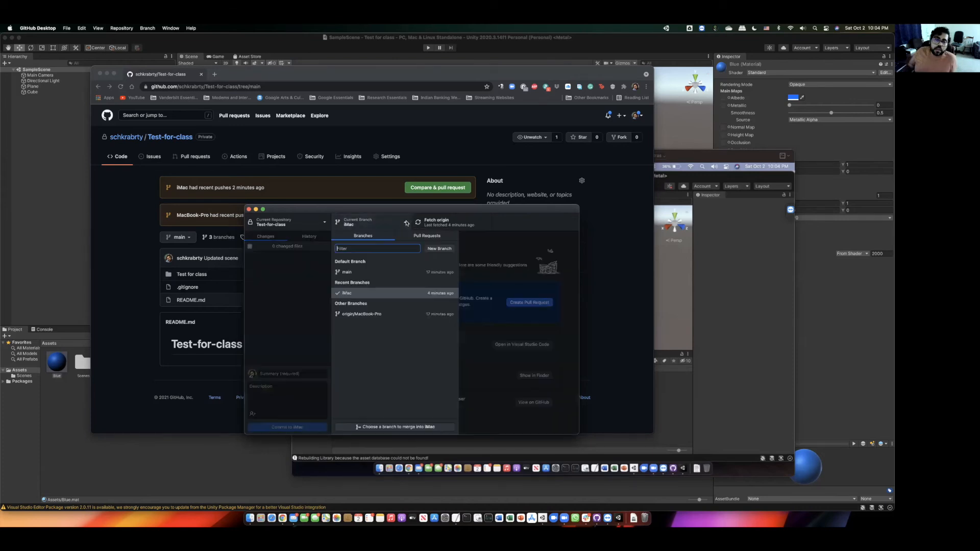
click(347, 272)
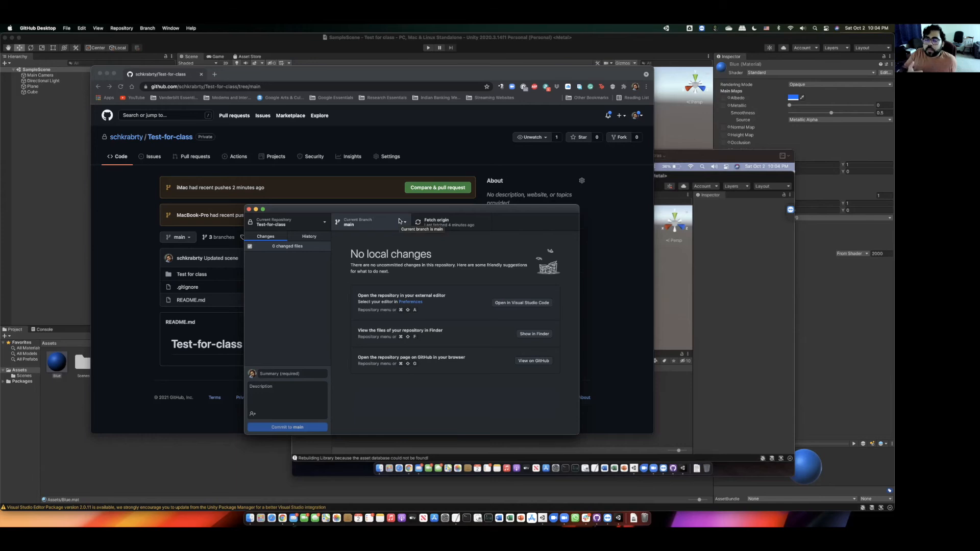
click(399, 221)
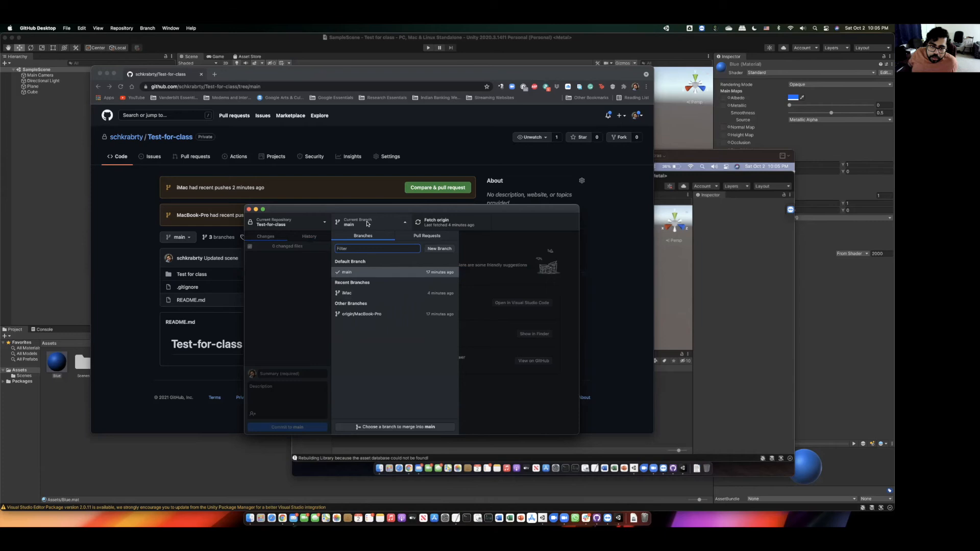
click(515, 252)
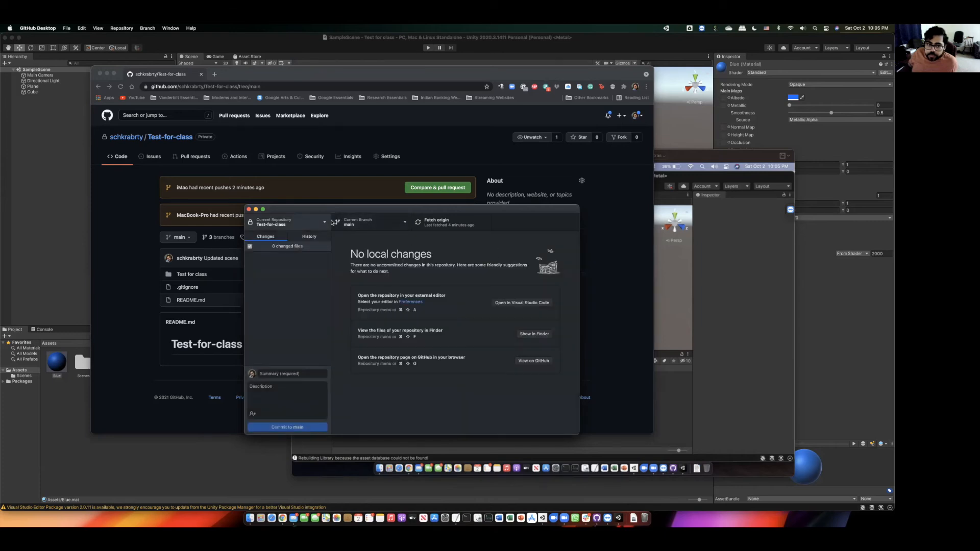
click(362, 228)
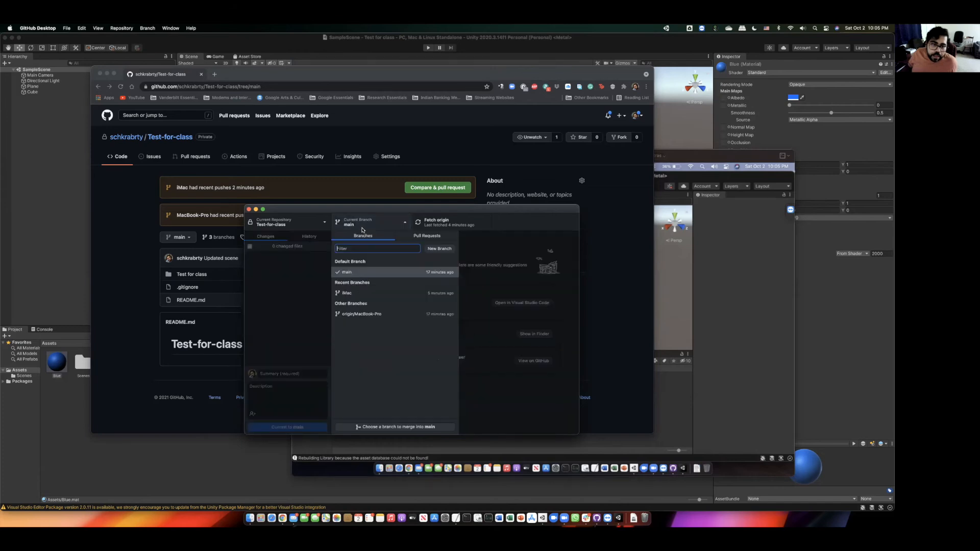
click(396, 428)
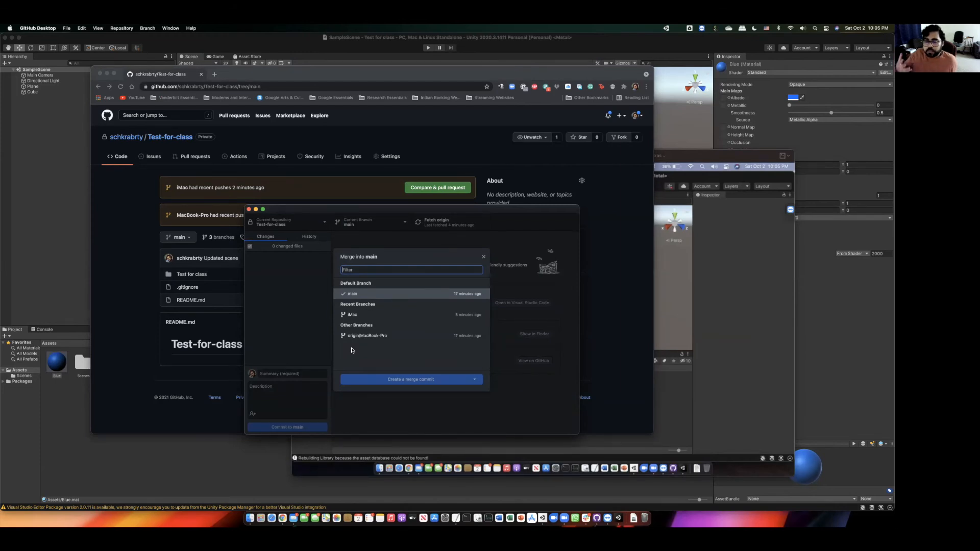
click(358, 315)
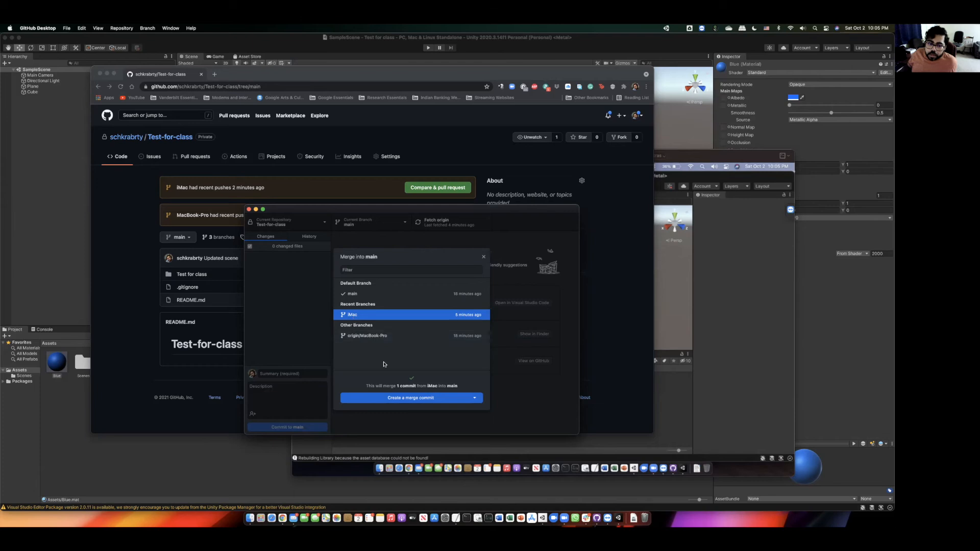
click(420, 398)
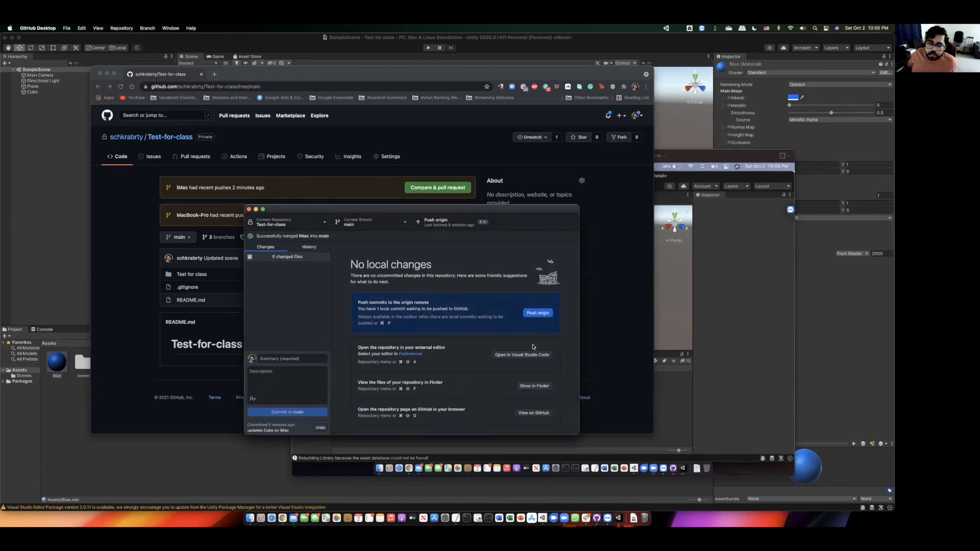
- Push the merged main to origin and reload GitHub to confirm 'updated Cube on iMac' is latest
click(536, 313)
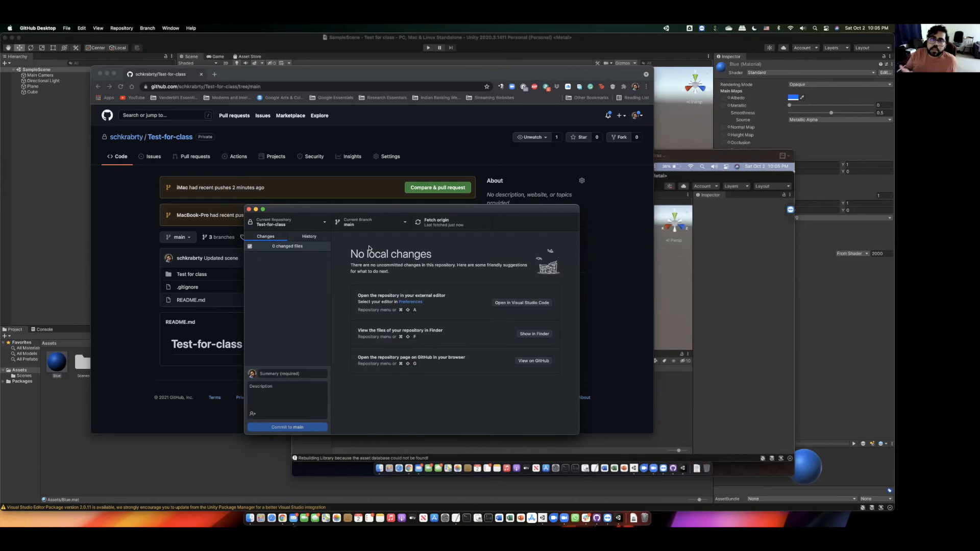
click(118, 122)
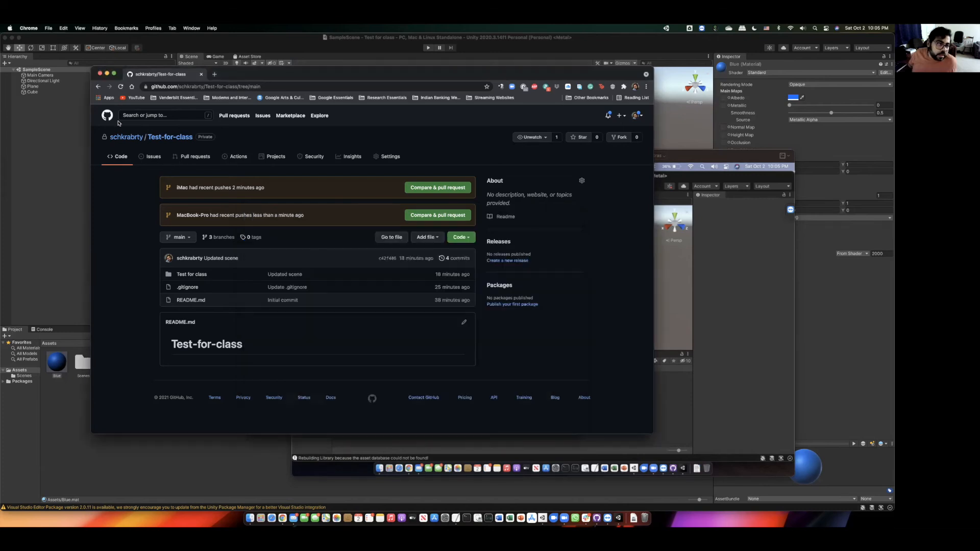
click(120, 87)
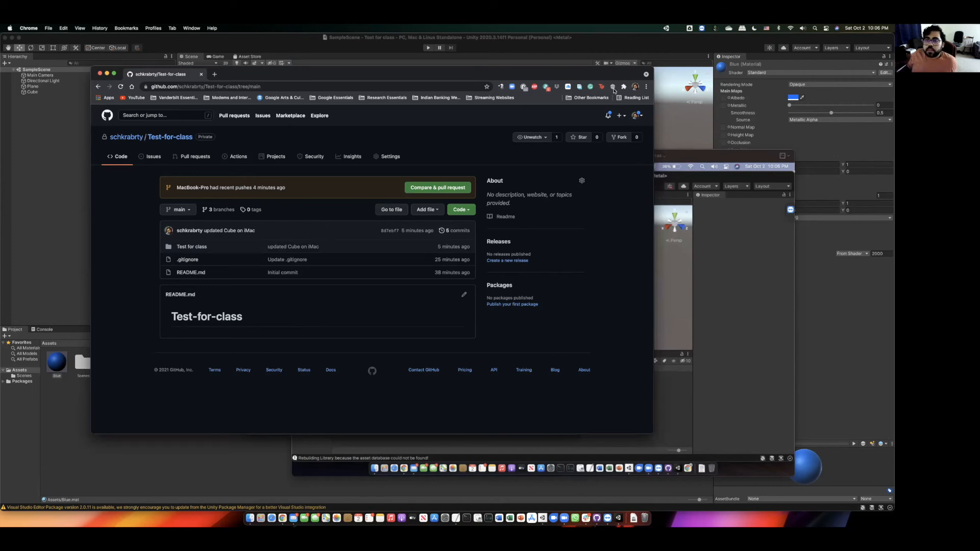
drag(585, 79, 560, 90)
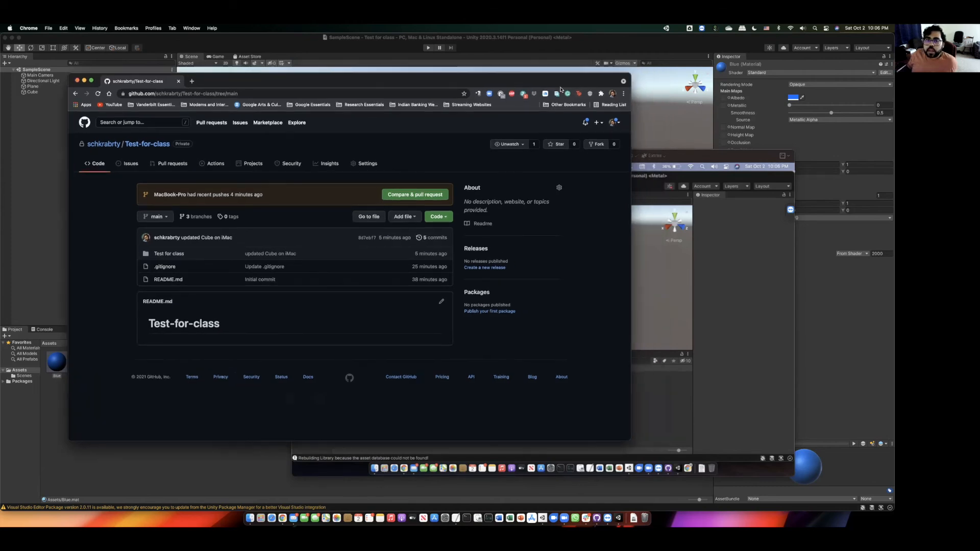
click(597, 516)
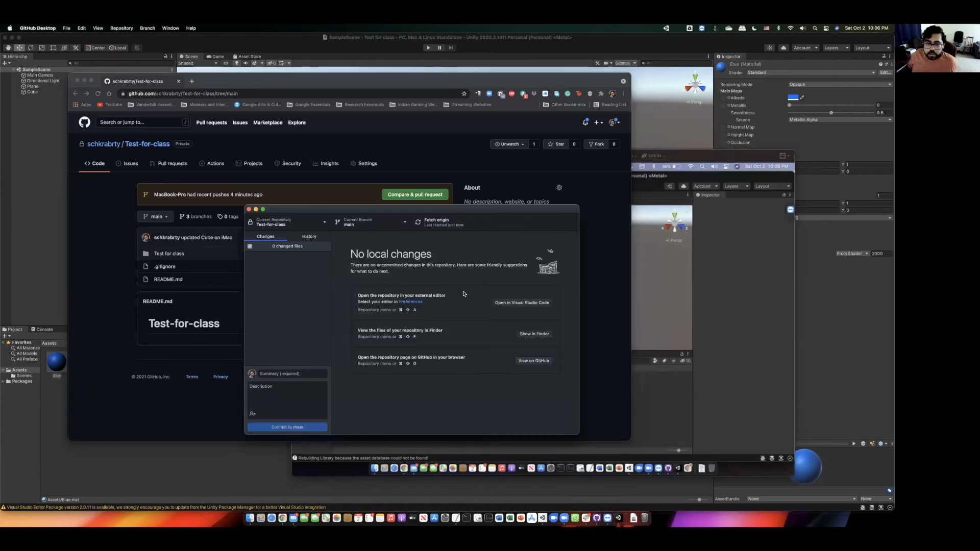
- Open GitHub Desktop on the remote MacBook Pro and move its Test-for-class window into view
click(685, 157)
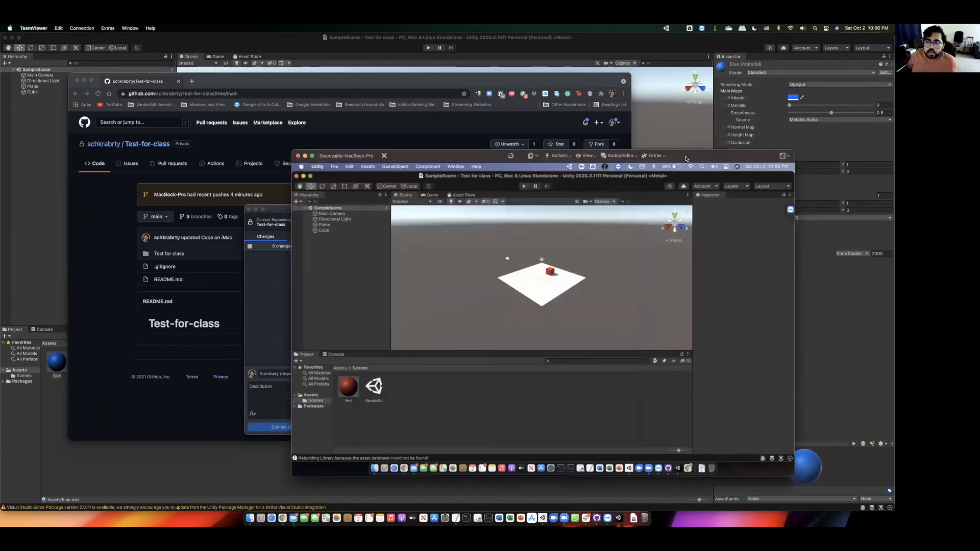
click(669, 466)
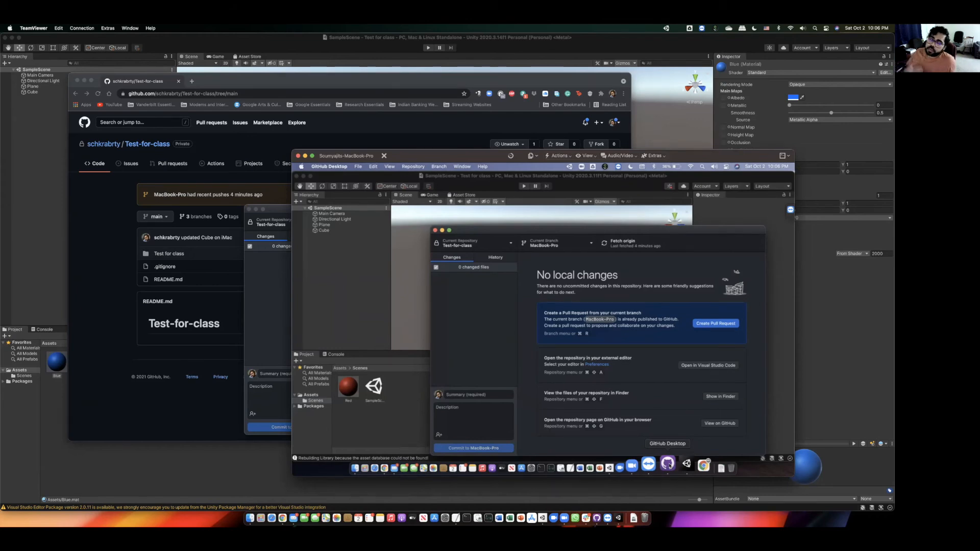
click(287, 218)
click(387, 228)
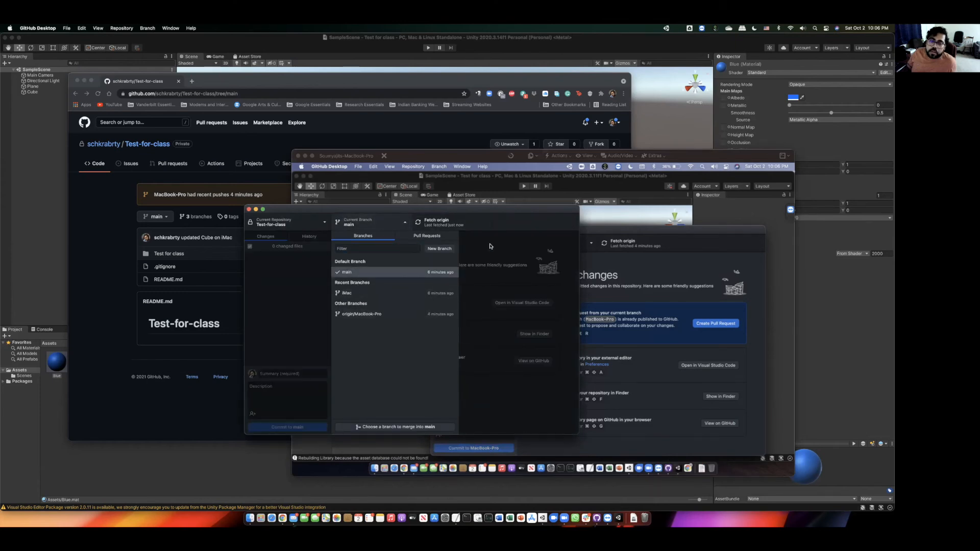
click(489, 246)
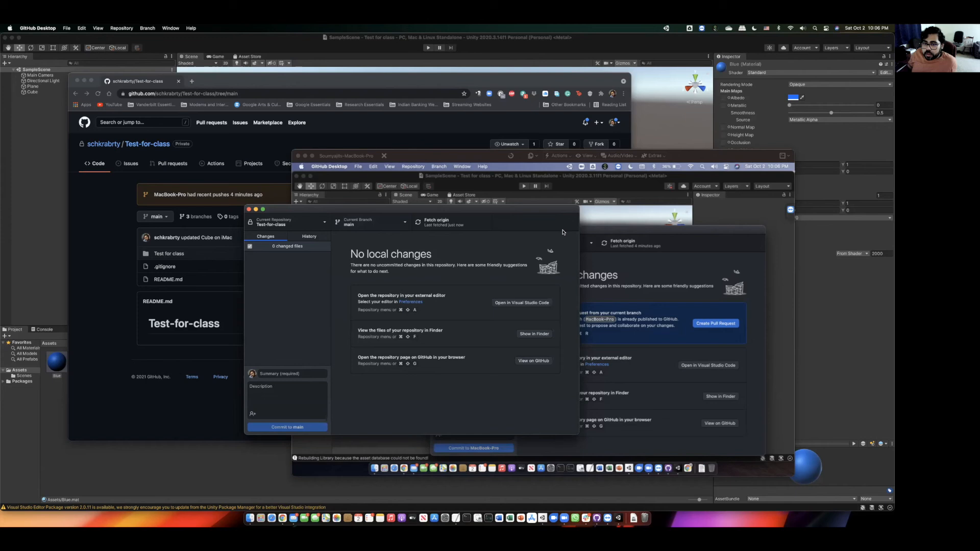
click(591, 233)
drag(604, 233, 597, 214)
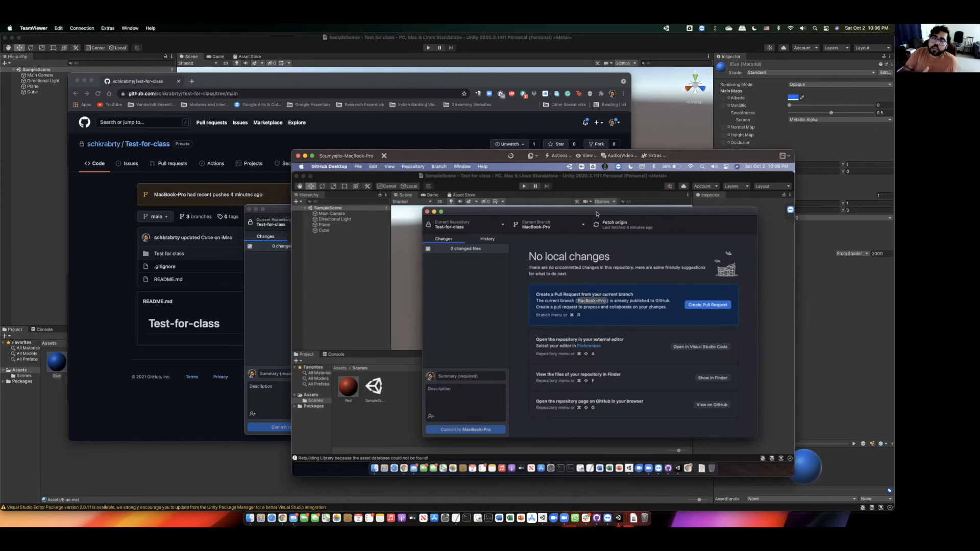
click(287, 213)
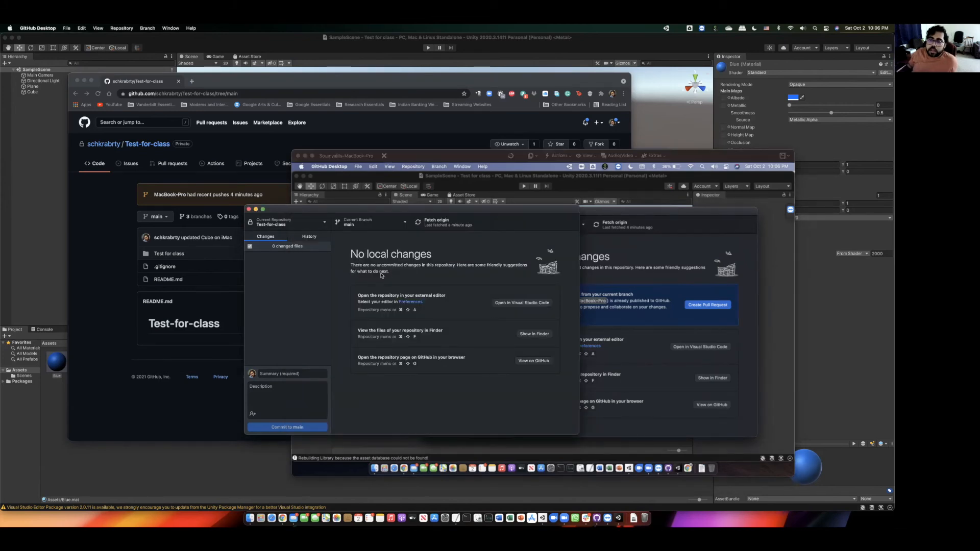
click(615, 214)
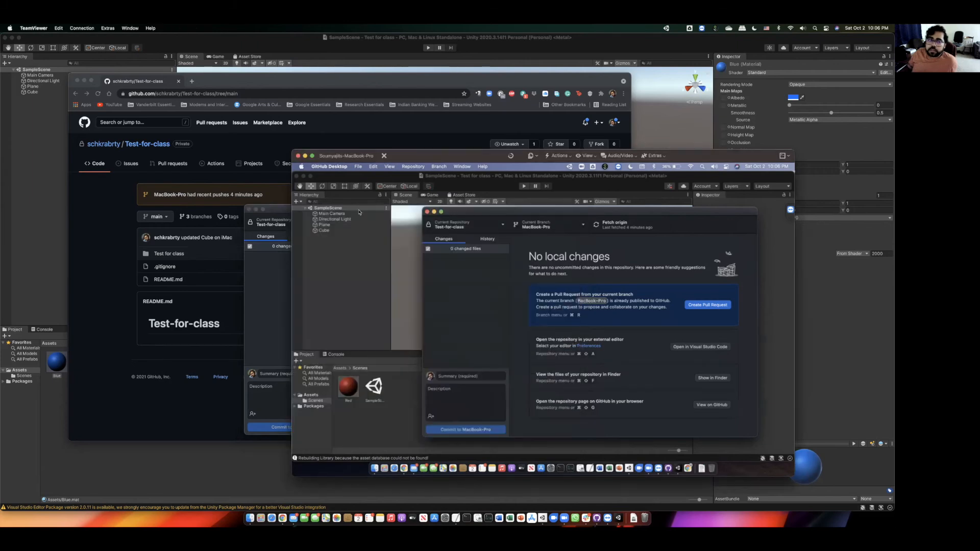
click(287, 211)
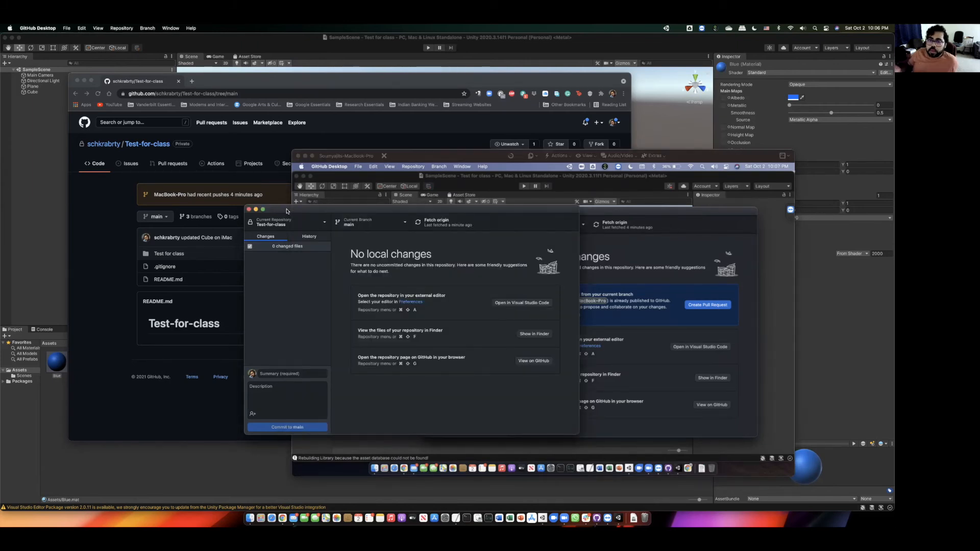
click(584, 214)
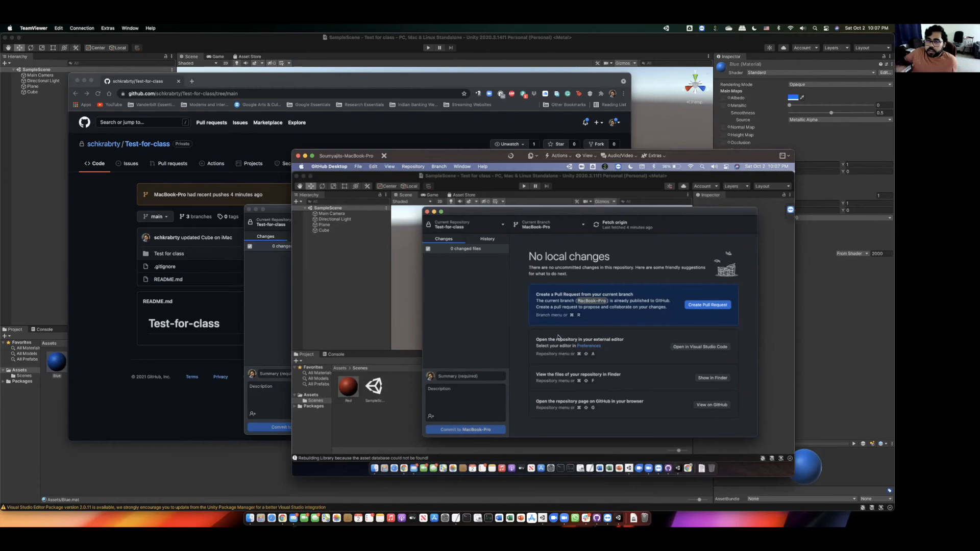
- On the MacBook Pro, switch to main, merge MacBook-Pro into it, and attempt to push
click(556, 228)
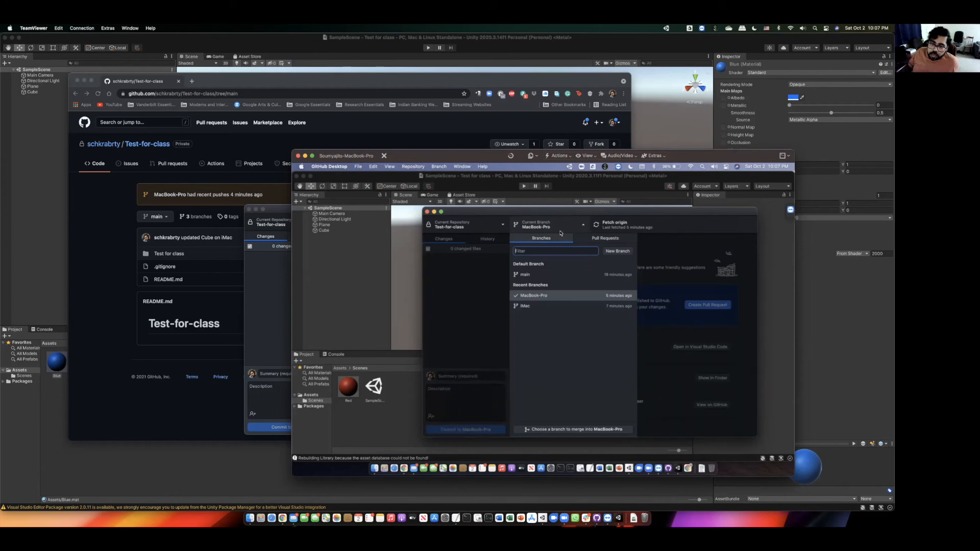
click(535, 275)
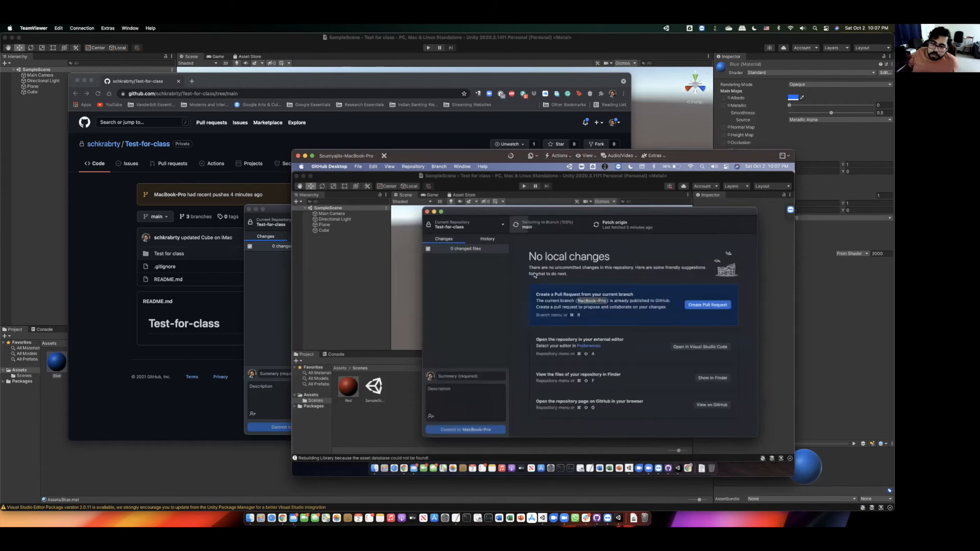
click(581, 229)
click(586, 429)
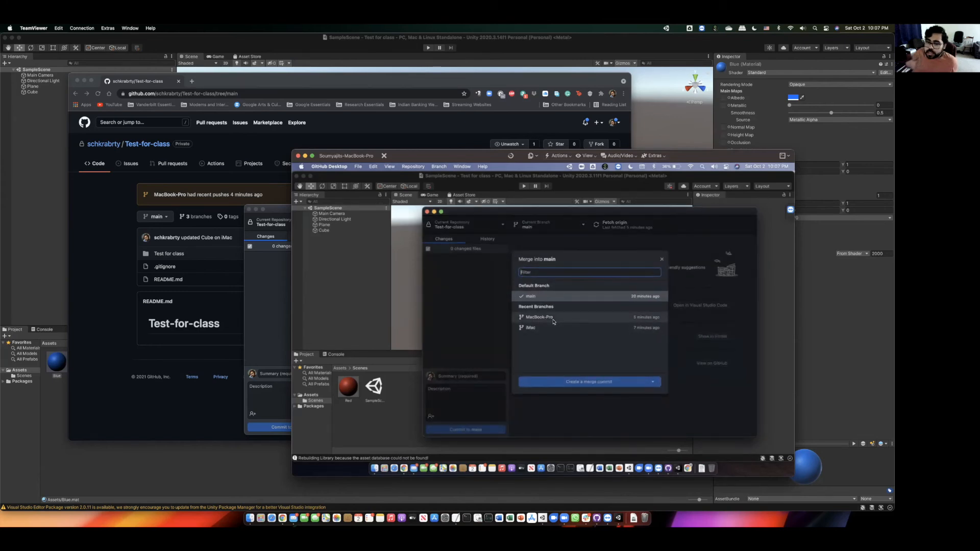
click(554, 320)
click(578, 401)
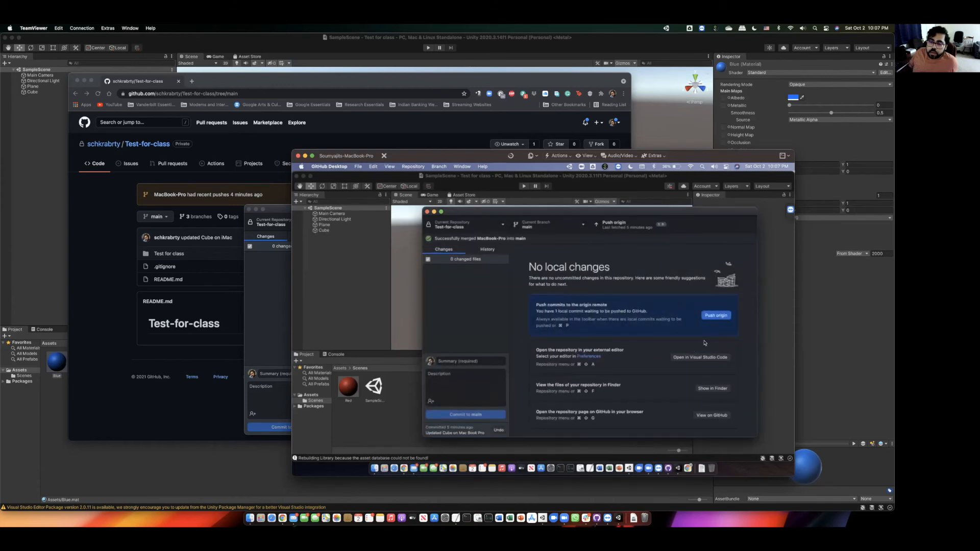
click(717, 316)
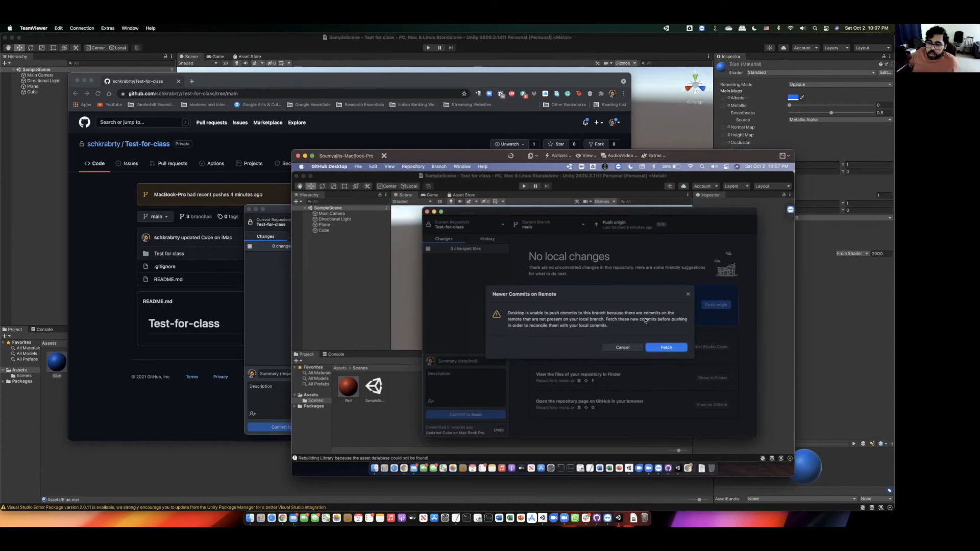
- Fetch the newer commits, pull the iMac's commit into main, and push both commits to origin
click(665, 347)
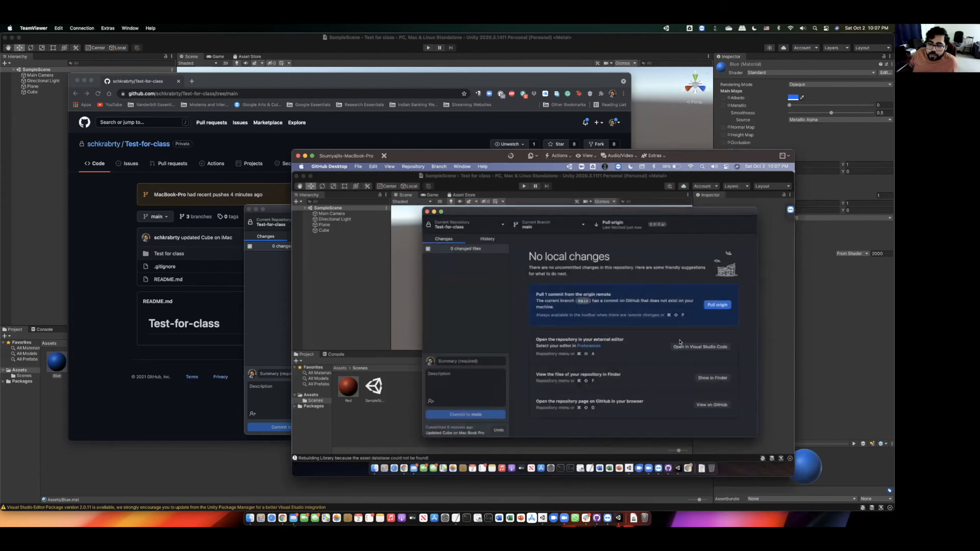
click(718, 306)
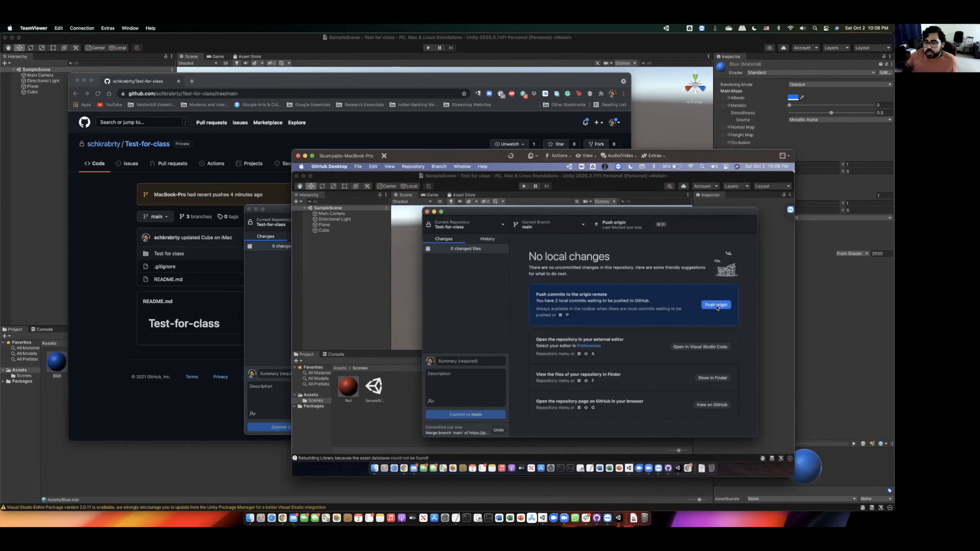
click(716, 306)
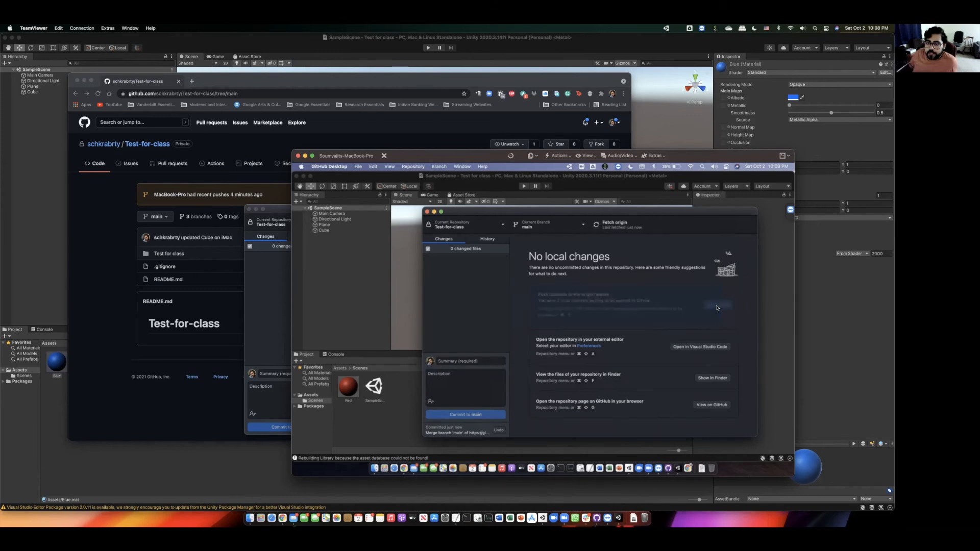
click(94, 194)
- Reload the GitHub page, then fetch and pull the two new commits onto the iMac's main
click(98, 93)
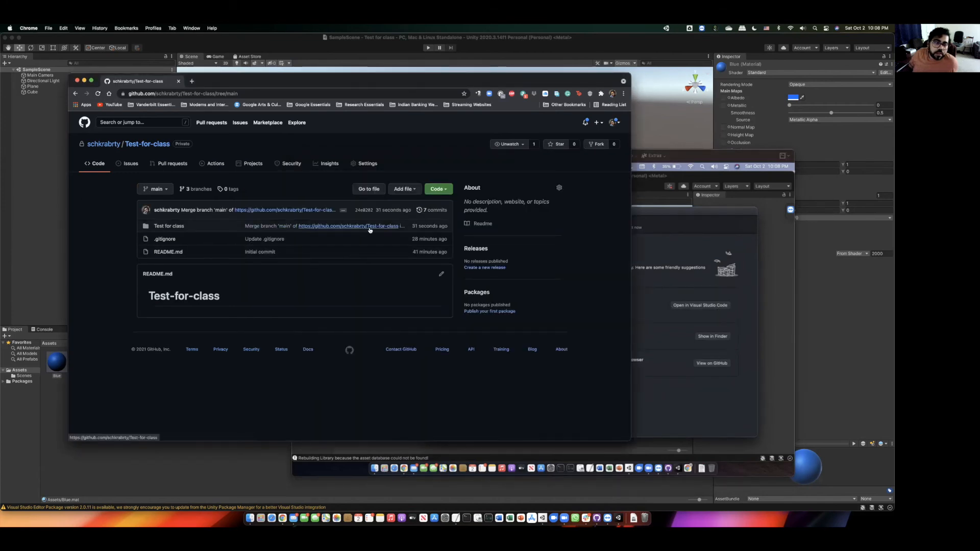
click(675, 218)
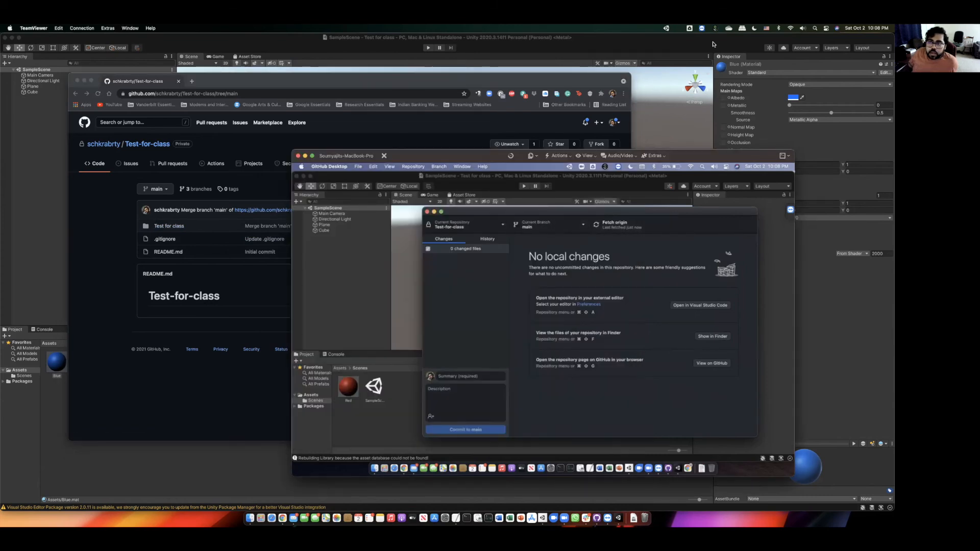
click(671, 121)
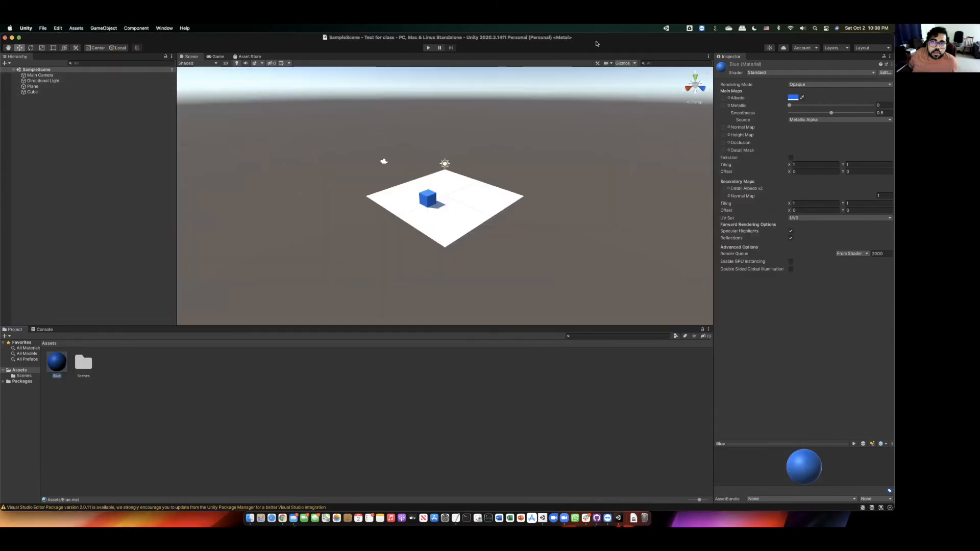
click(597, 518)
click(449, 222)
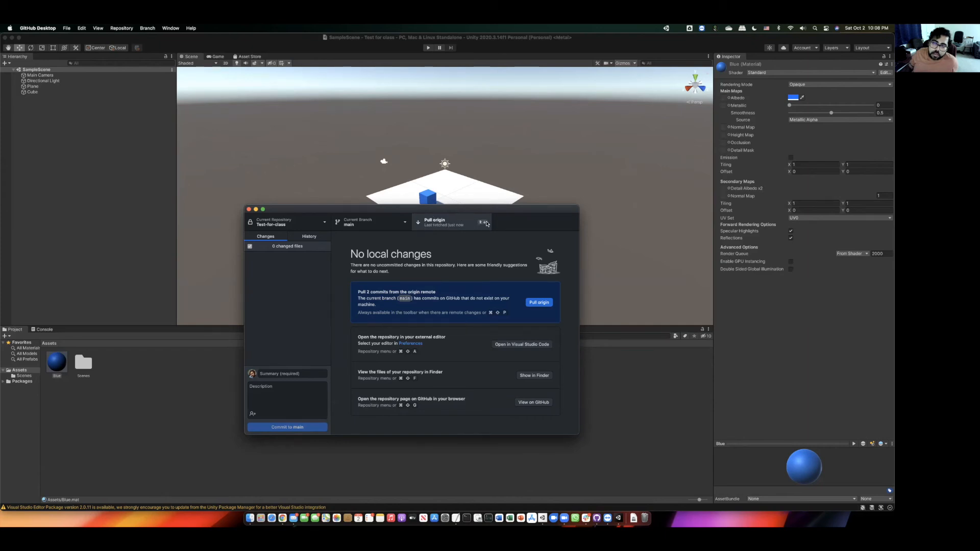
click(533, 302)
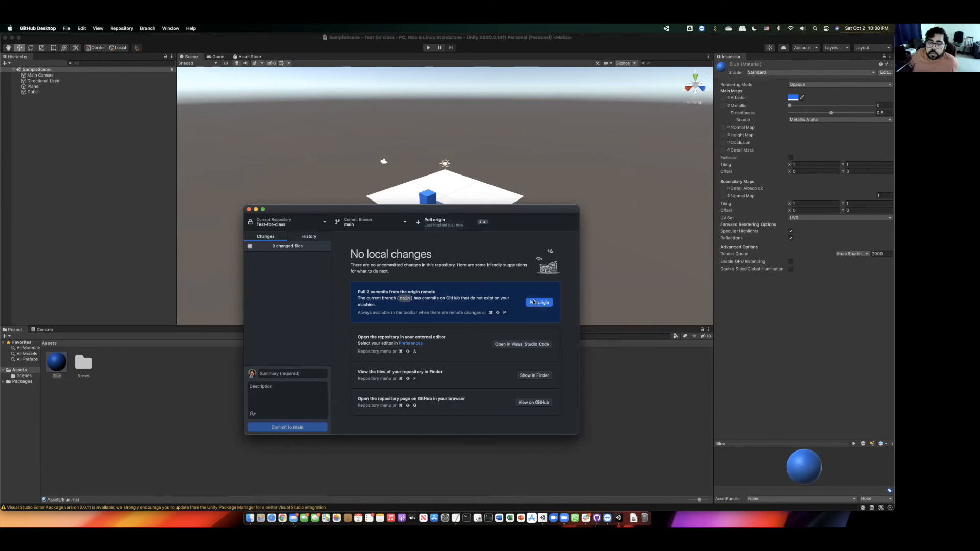
- Reload the Unity scene so the red cube appears beside the blue one
click(559, 50)
click(475, 213)
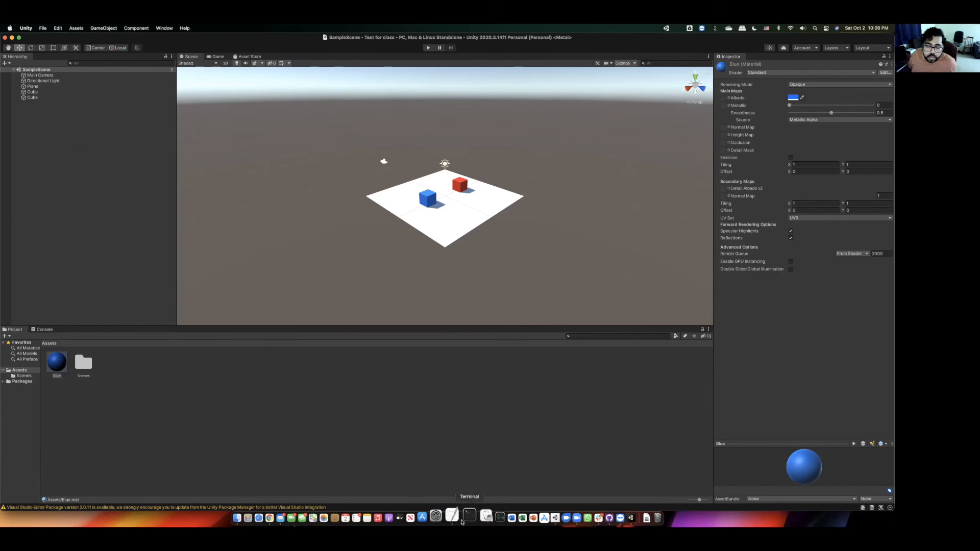
click(595, 515)
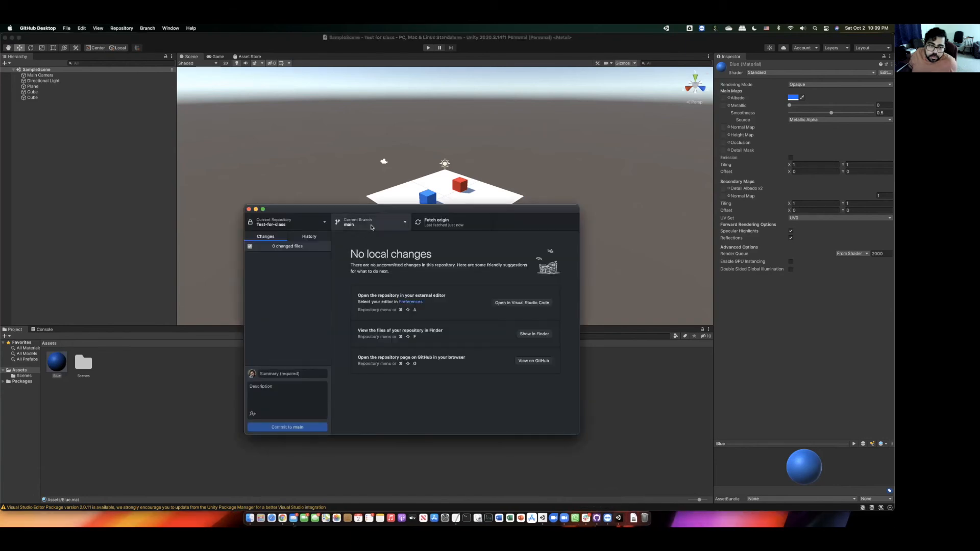
click(371, 227)
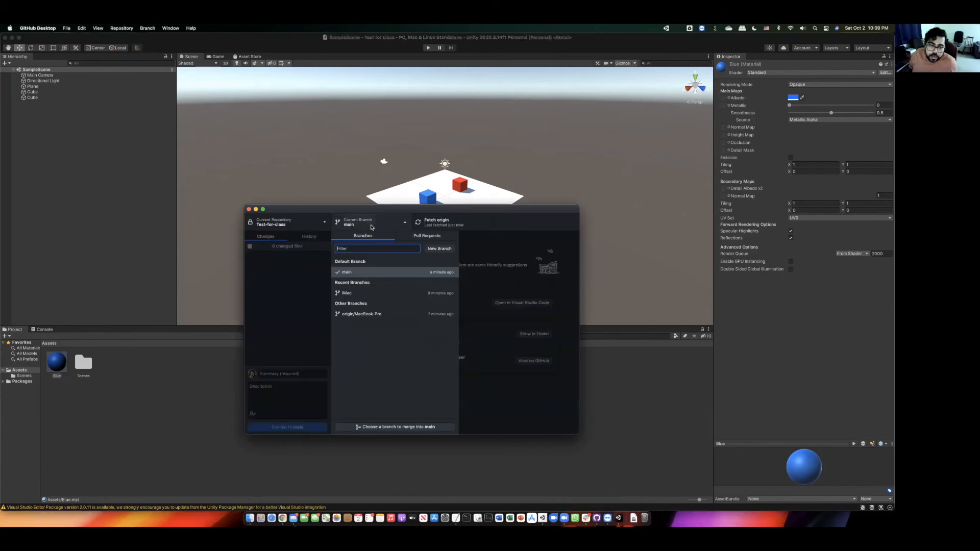
- Check out the iMac branch and reload its scene in Unity
click(358, 291)
click(483, 193)
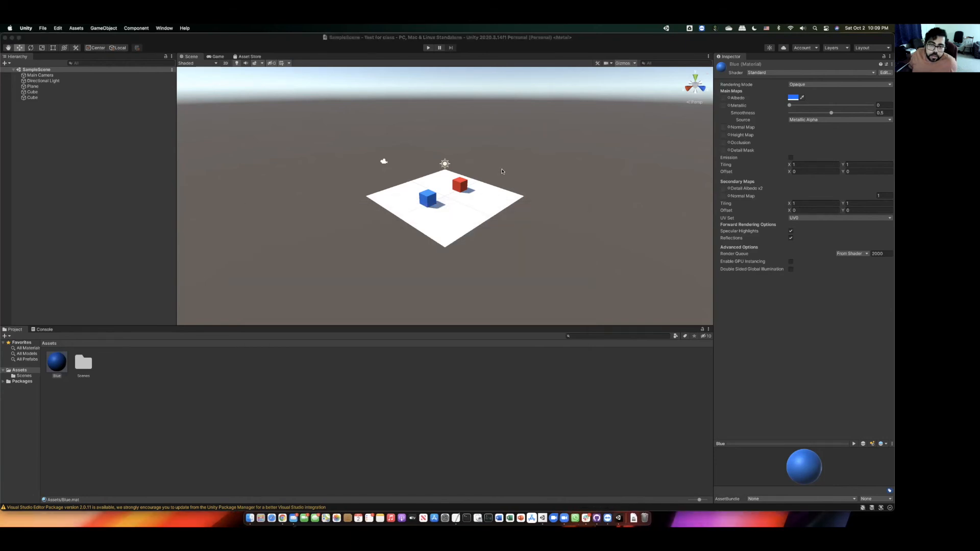
click(452, 213)
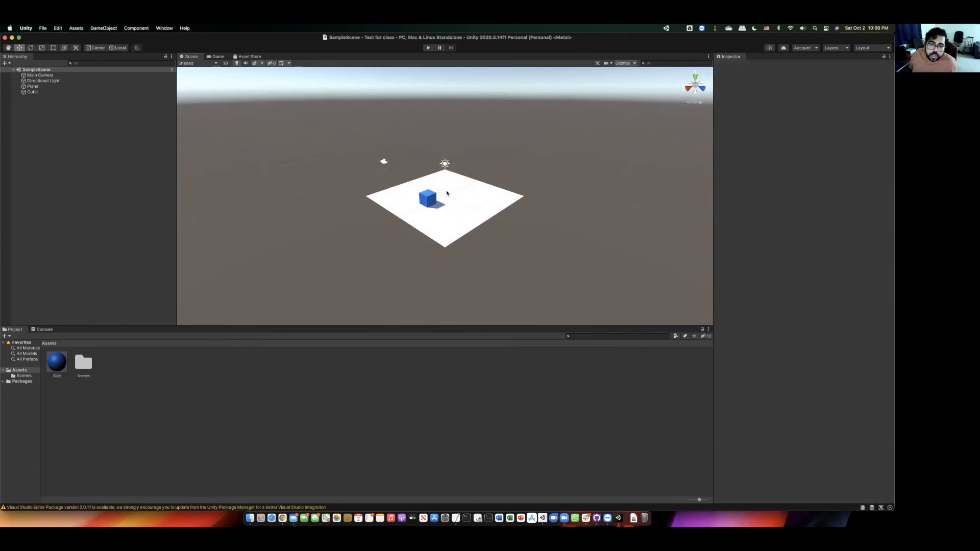
- Add a plain Cube (1) to the Hierarchy beside the blue cube and save the scene
right_click(104, 136)
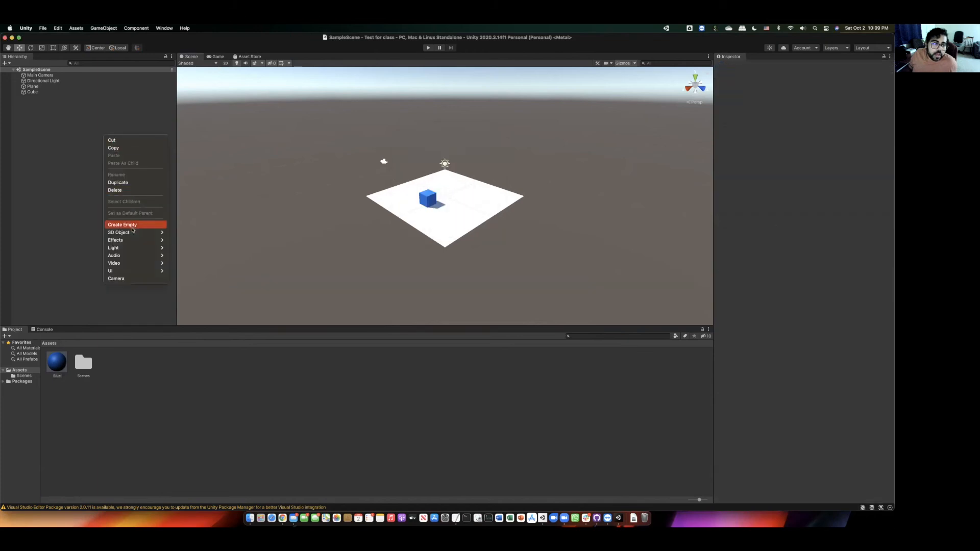
click(174, 230)
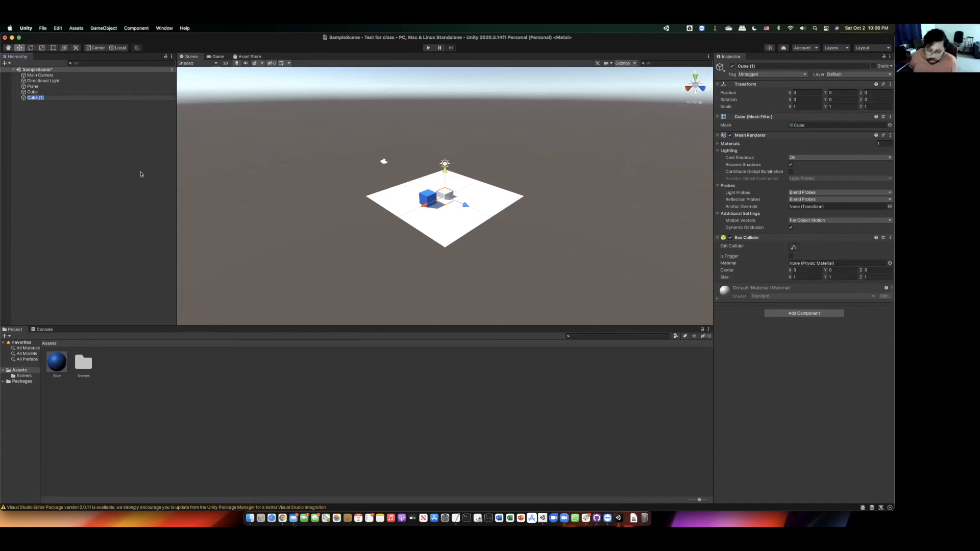
click(118, 167)
key(super+s)
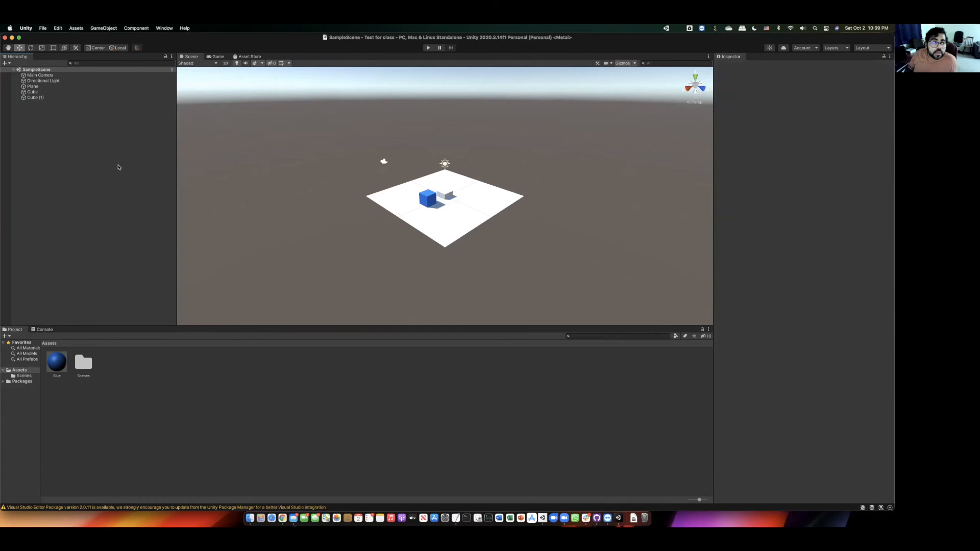
click(597, 517)
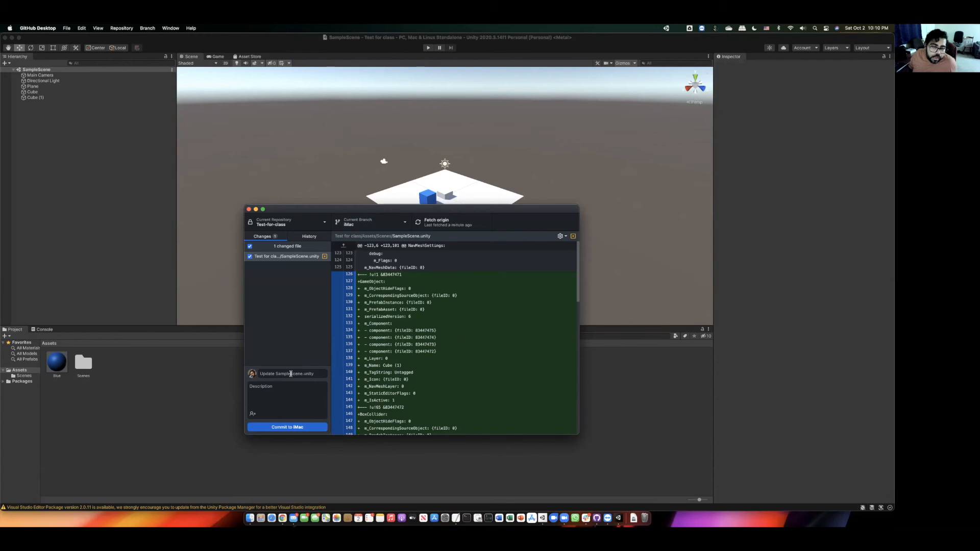
- Commit the SampleScene.unity change to iMac as 'update conflict' and push to origin
drag(445, 212, 569, 237)
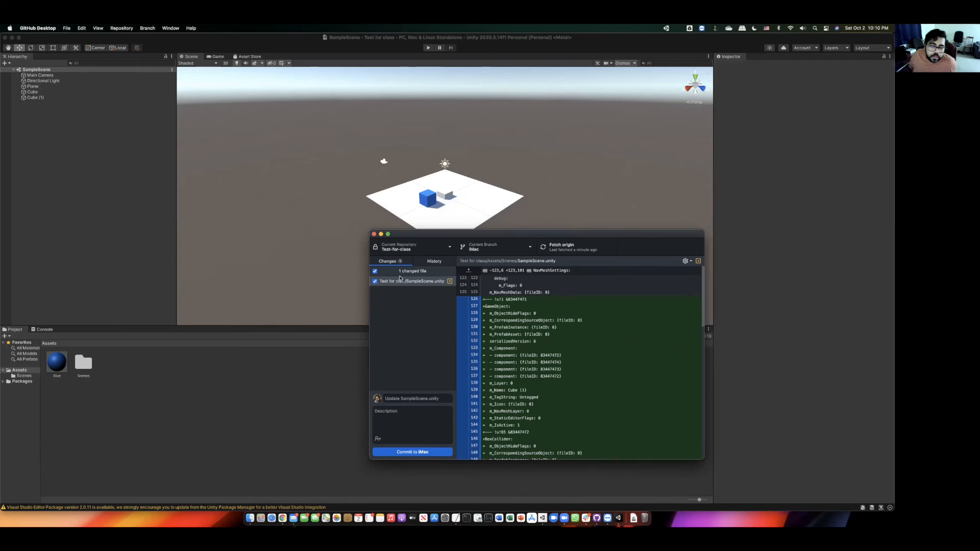
click(406, 399)
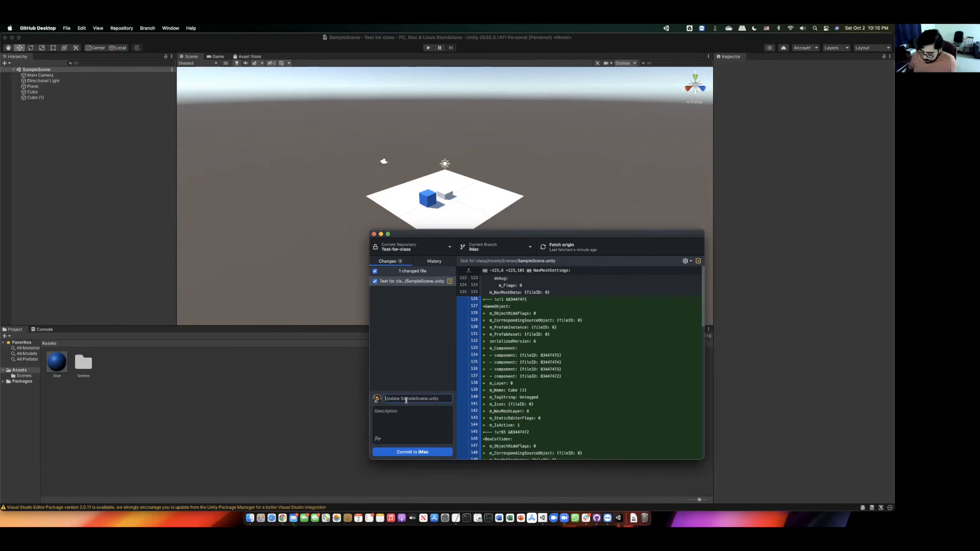
text(updat)
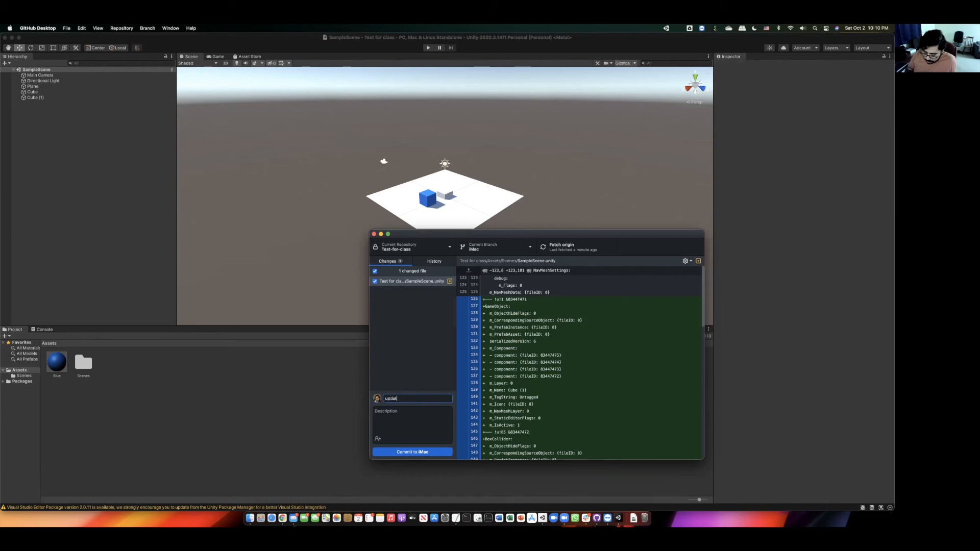
text(e conflict)
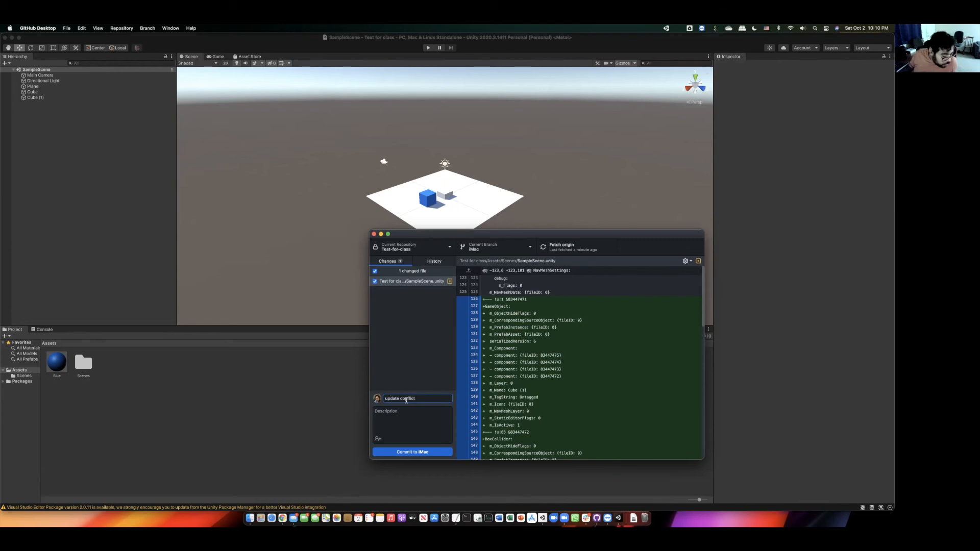
click(428, 452)
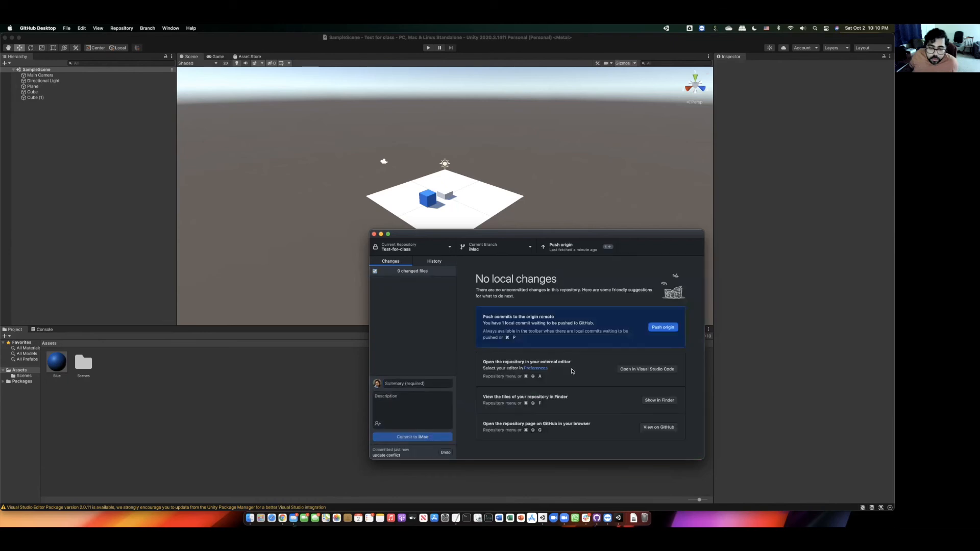
click(673, 328)
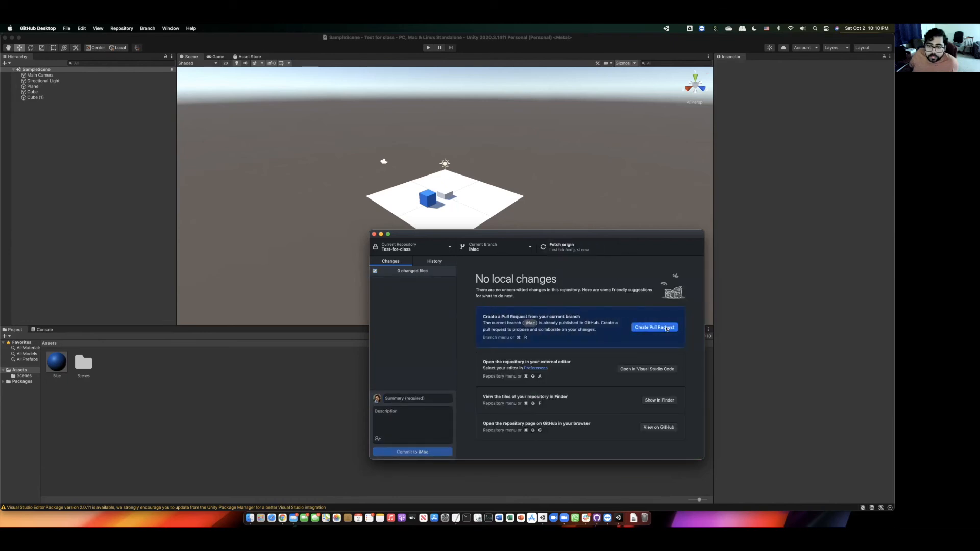
- Switch to main and create a merge commit from iMac, exposing the SampleScene.unity conflict
click(507, 248)
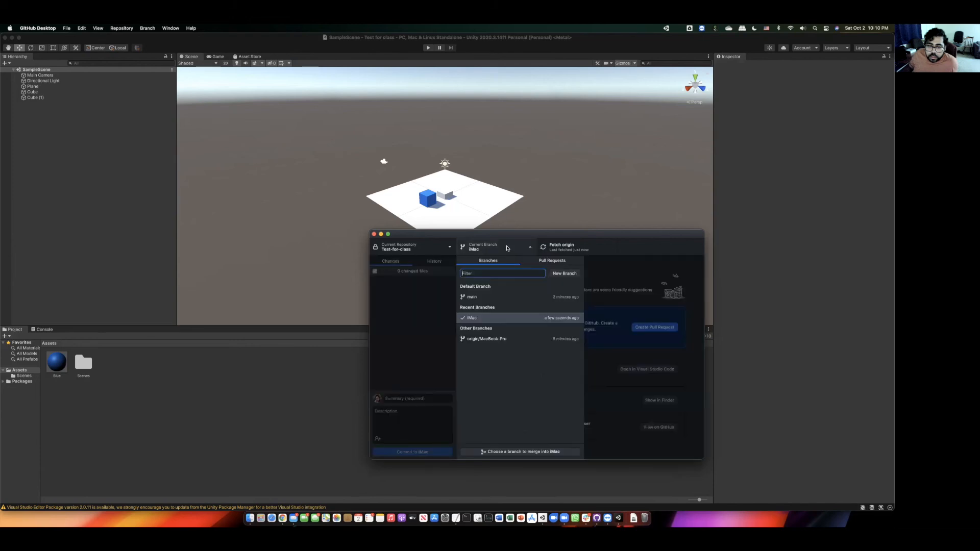
click(488, 299)
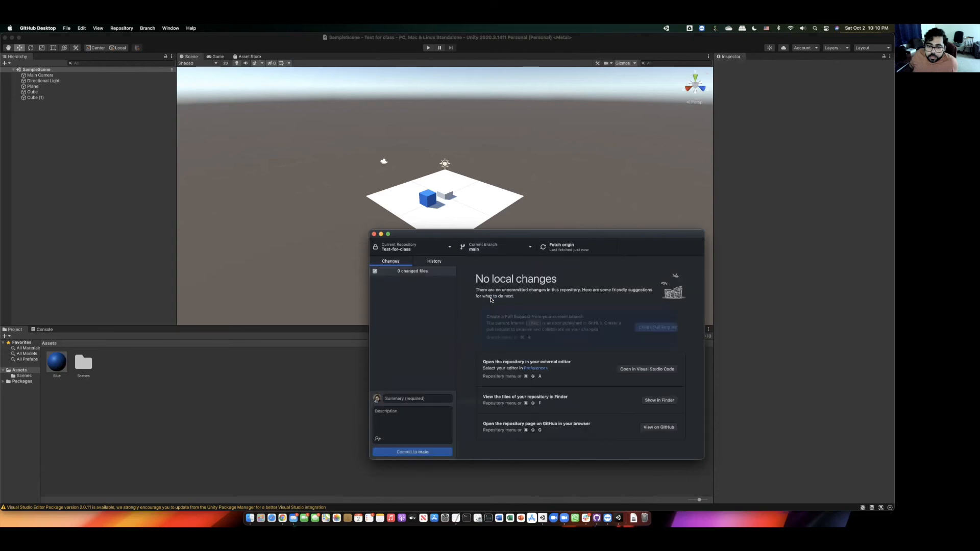
click(527, 250)
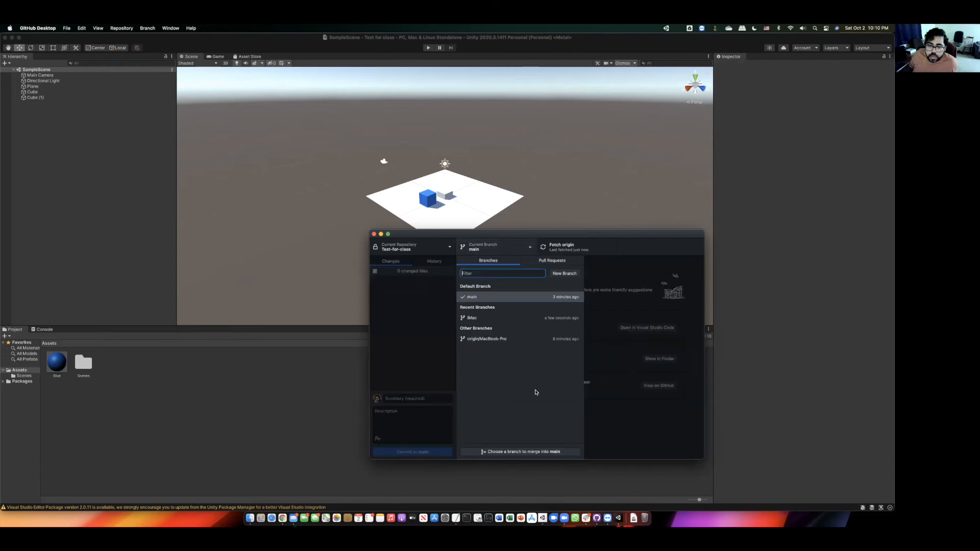
click(531, 452)
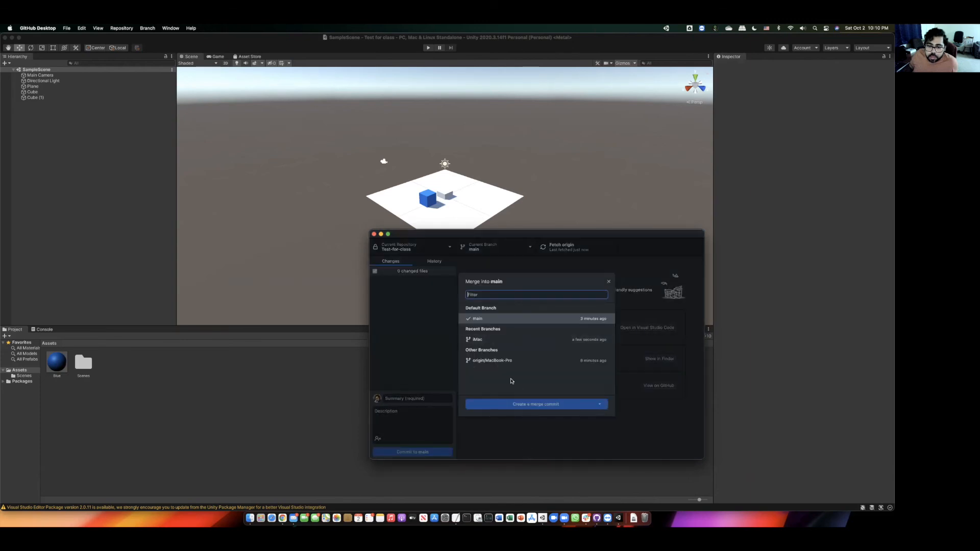
click(511, 339)
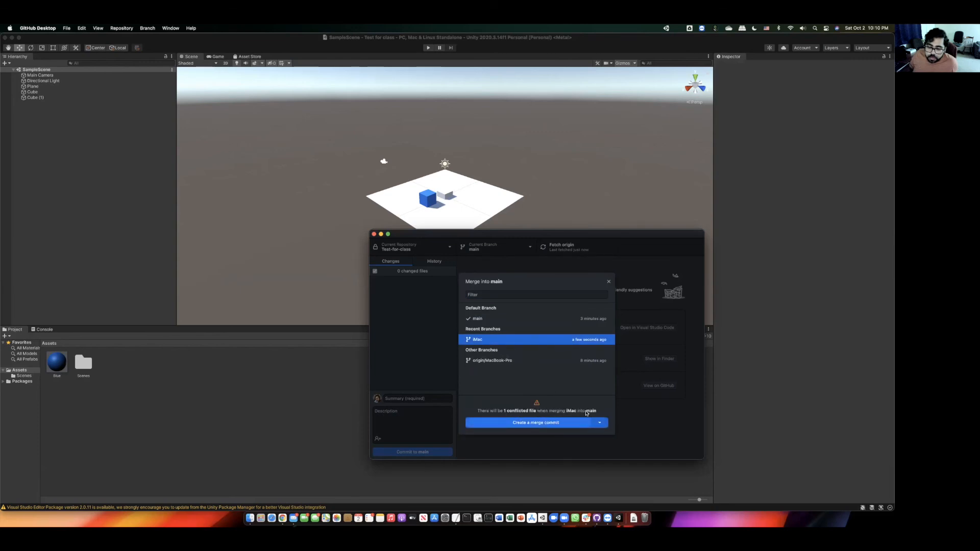
click(532, 423)
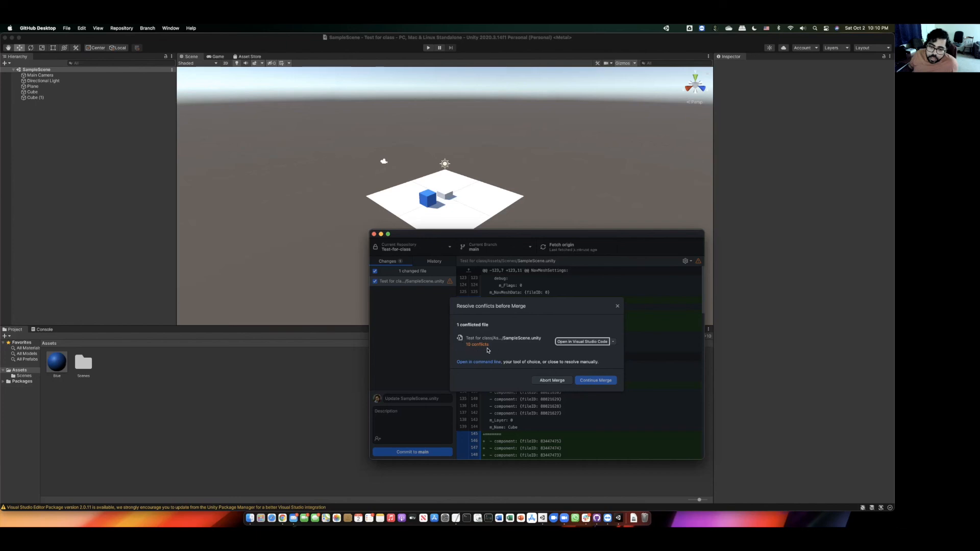
- Review the conflict-handling options for SampleScene.unity, then open it in Visual Studio Code
click(610, 342)
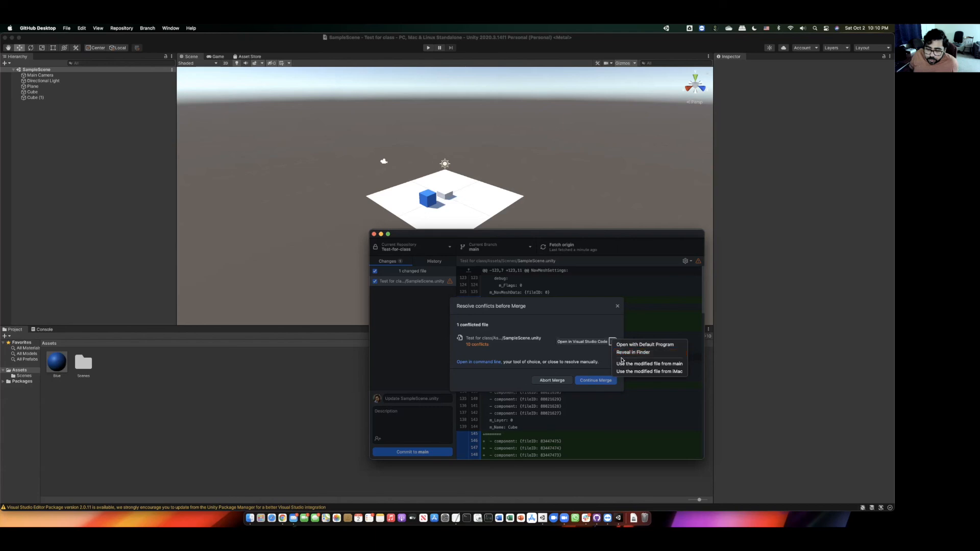
click(613, 342)
click(614, 343)
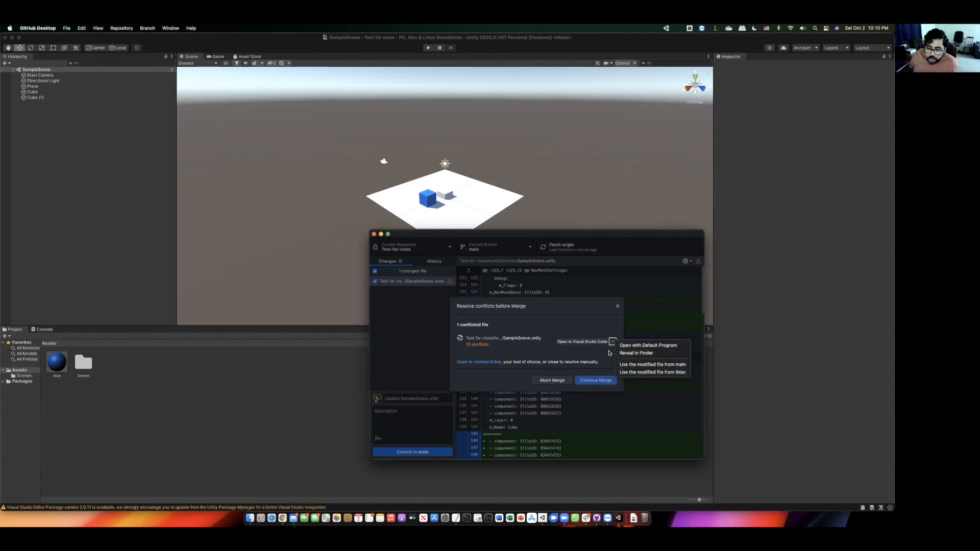
click(593, 352)
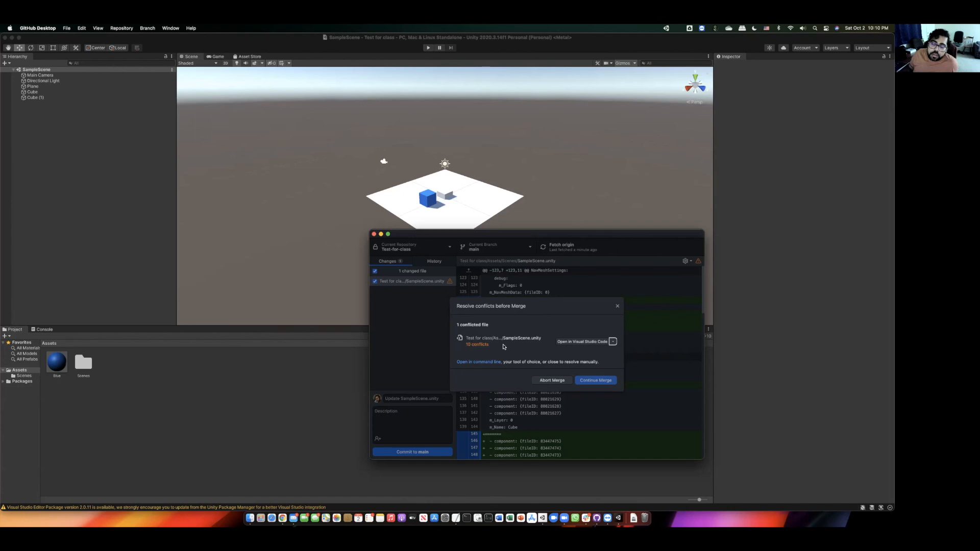
click(613, 342)
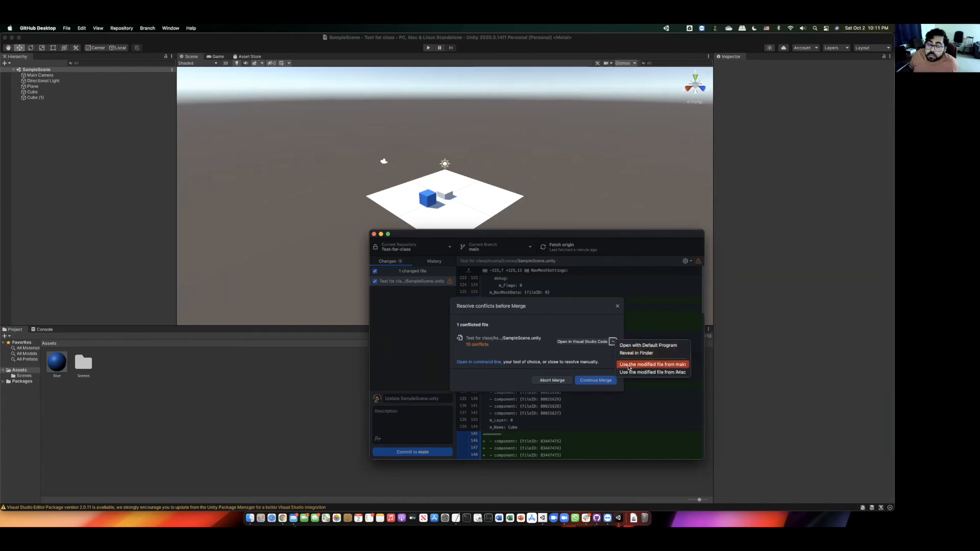
click(585, 354)
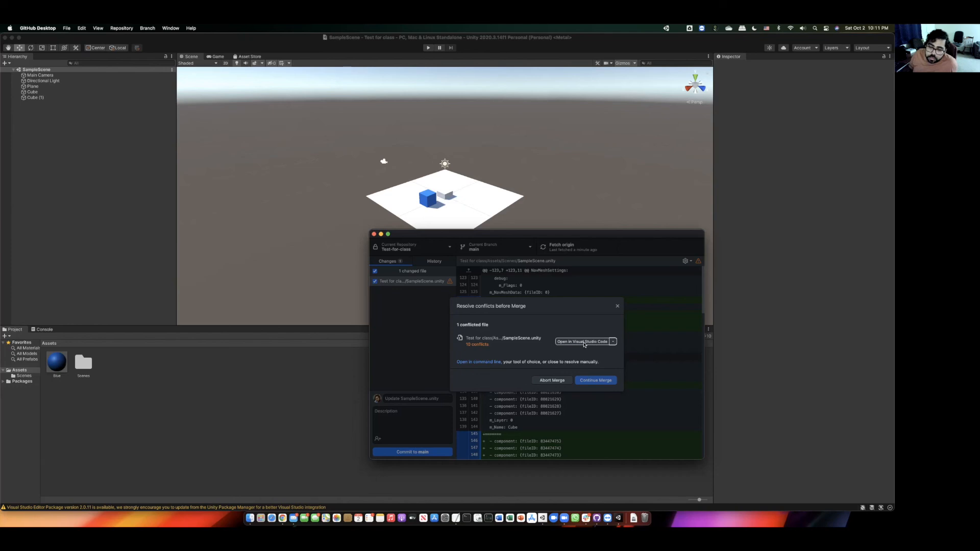
click(572, 342)
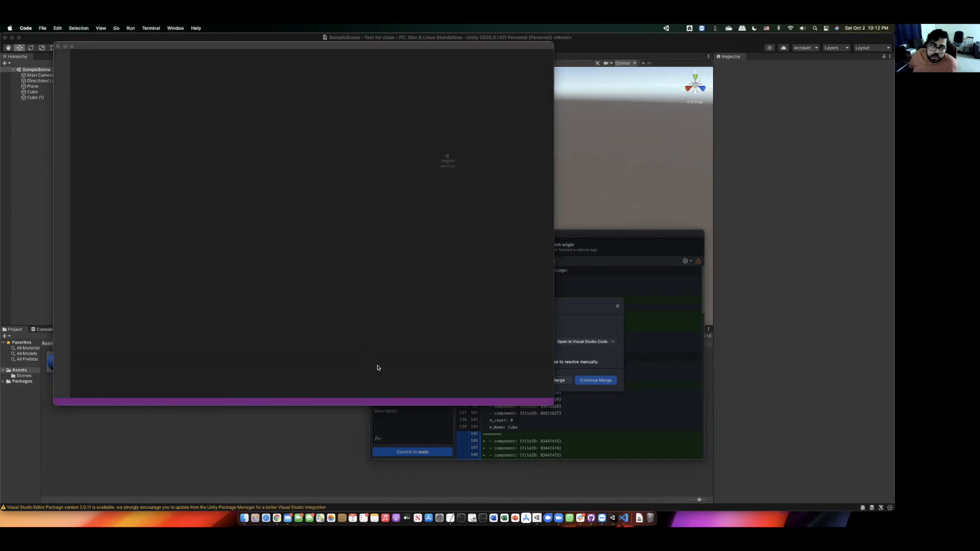
- Allow folder access and accept the incoming iMac change for the first five conflicts, including BoxCollider
click(476, 191)
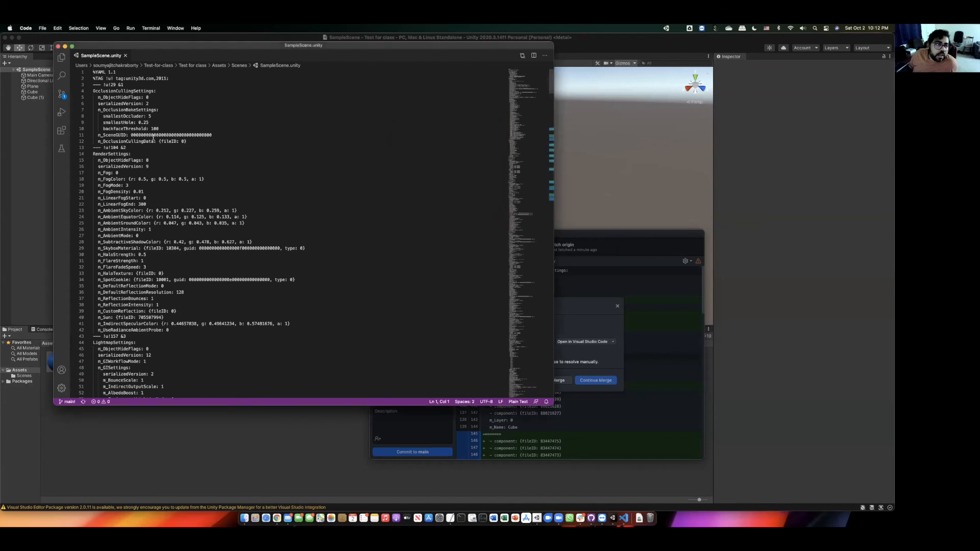
scroll(179, 193, down, 20)
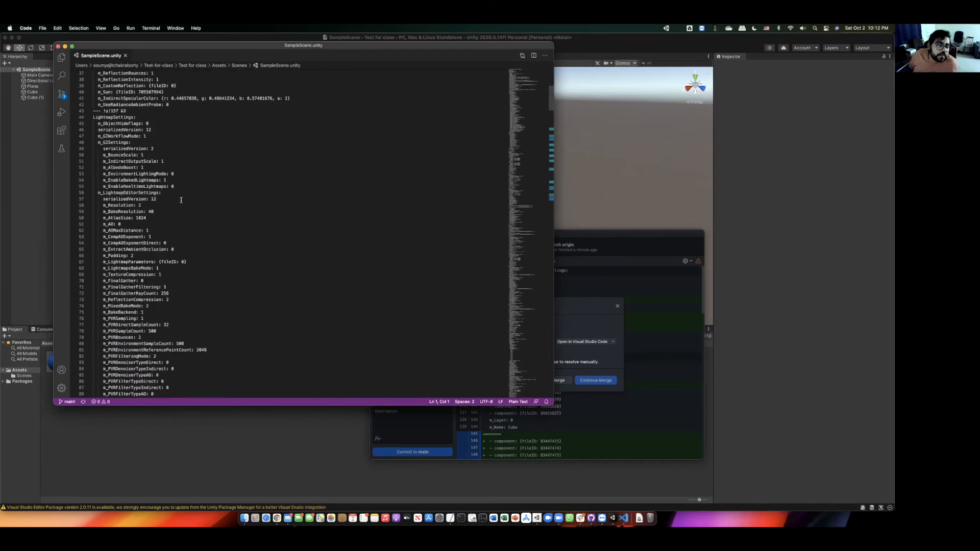
scroll(181, 200, down, 1)
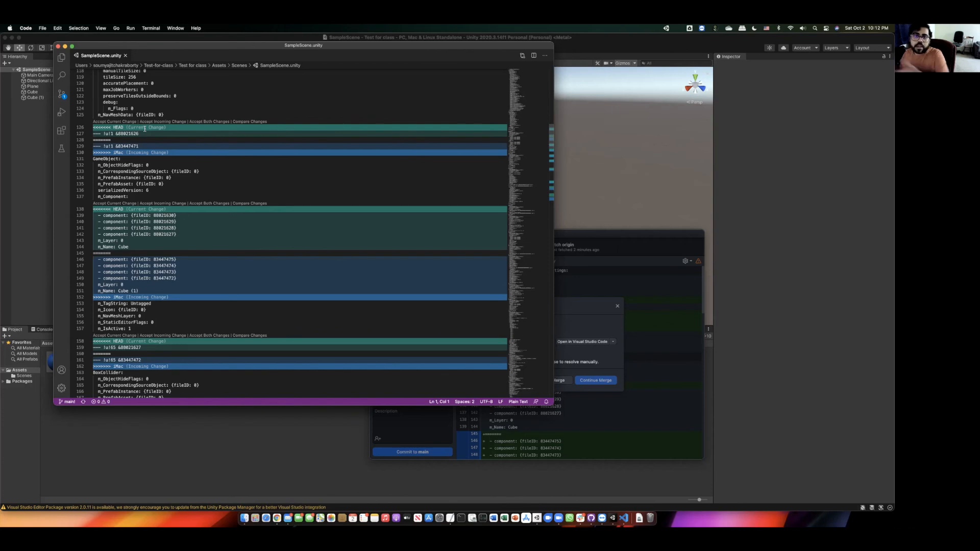
click(172, 122)
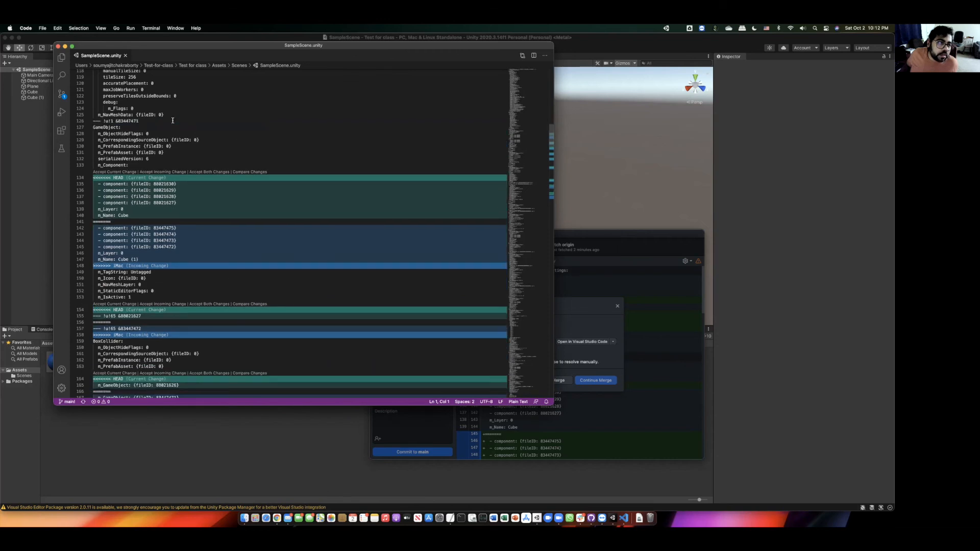
click(159, 173)
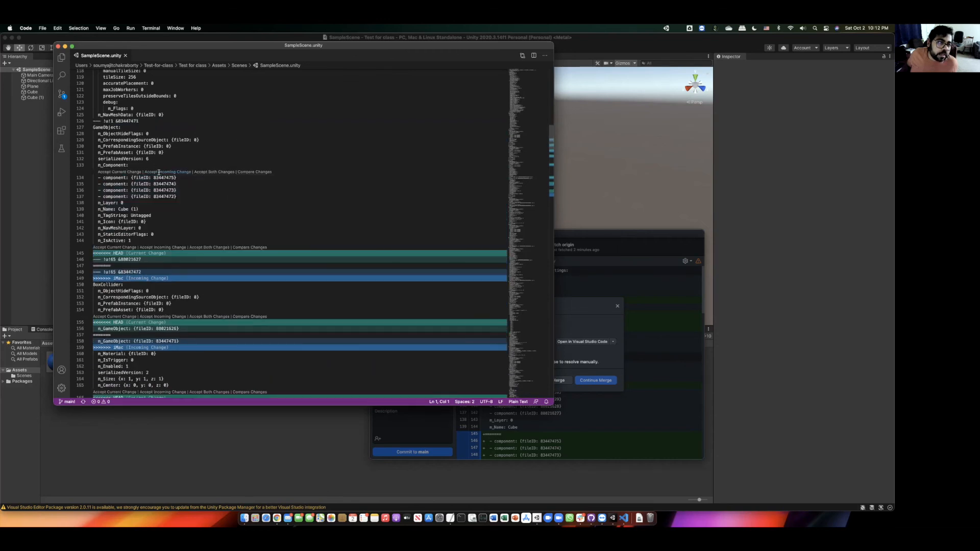
click(159, 241)
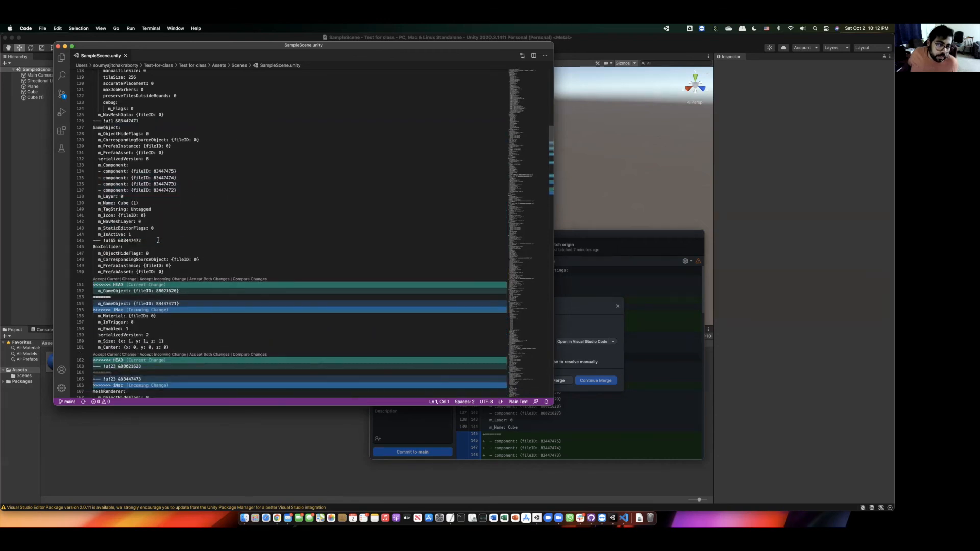
click(160, 278)
click(161, 322)
- Accept the incoming change for the MeshRenderer, line 199, line 209 and Transform conflicts
scroll(160, 322, down, 2)
scroll(160, 322, down, 3)
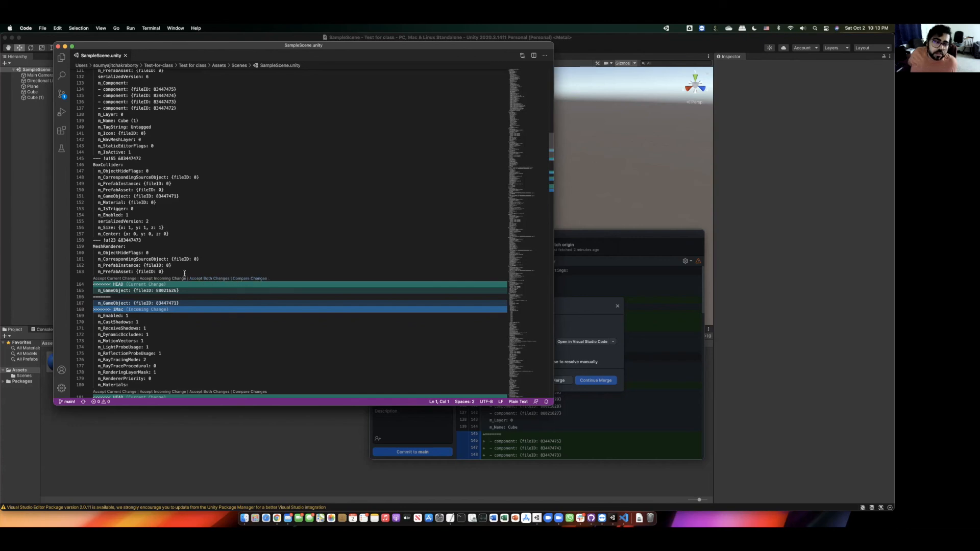
click(168, 279)
scroll(166, 279, down, 4)
click(166, 278)
scroll(154, 155, down, 8)
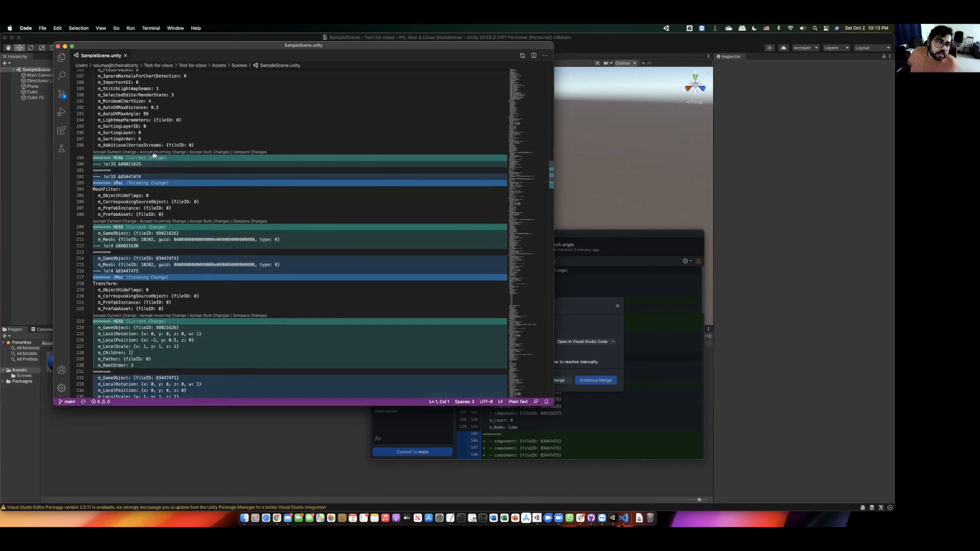
click(154, 154)
click(160, 190)
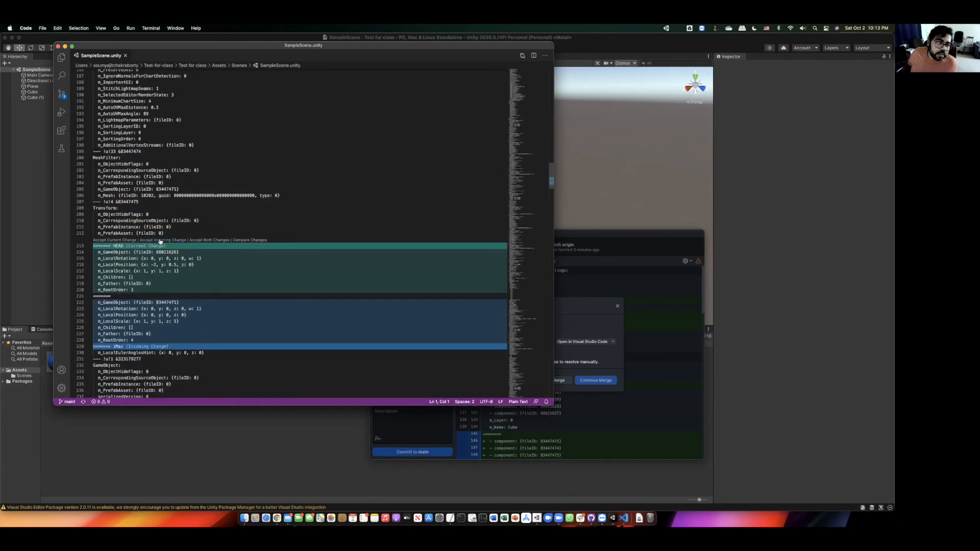
click(160, 241)
- Scroll through the file to confirm no conflicts remain and close the editor
scroll(162, 239, down, 10)
scroll(163, 239, up, 20)
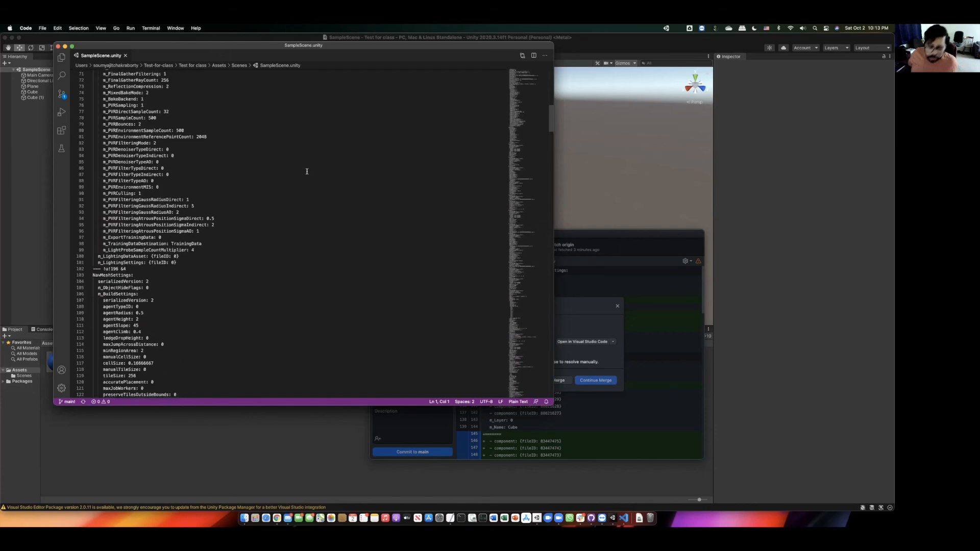
scroll(306, 171, up, 2)
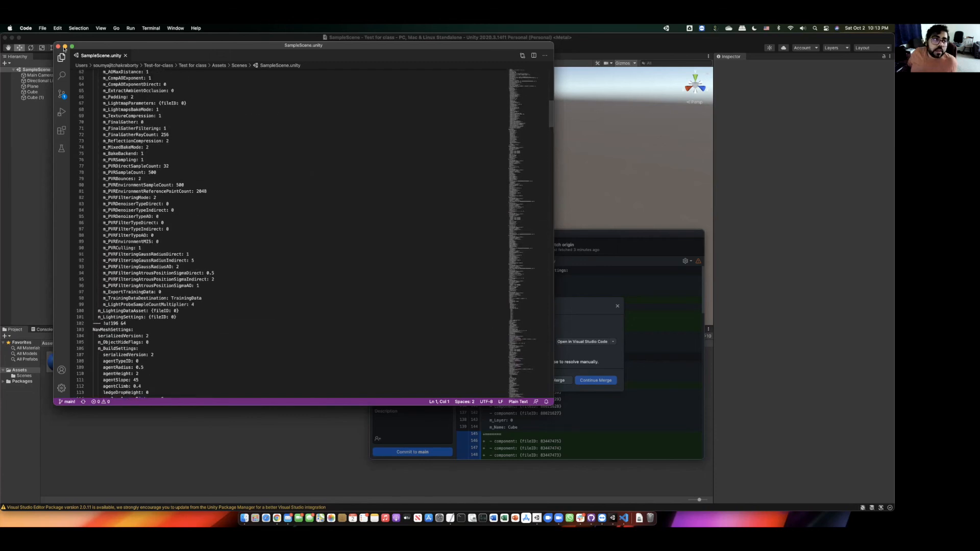
click(57, 47)
- Continue the iMac-into-main merge and push main to origin
click(601, 381)
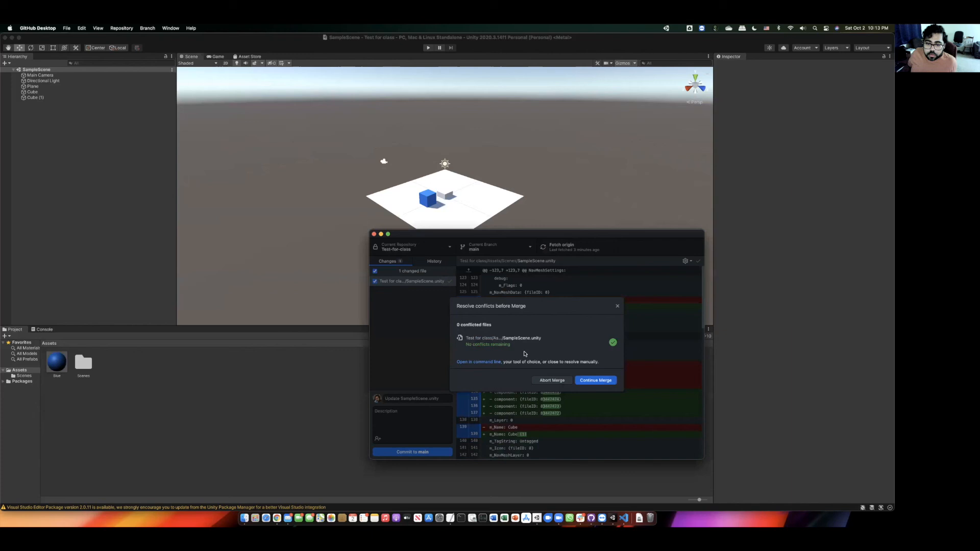
click(607, 382)
click(660, 339)
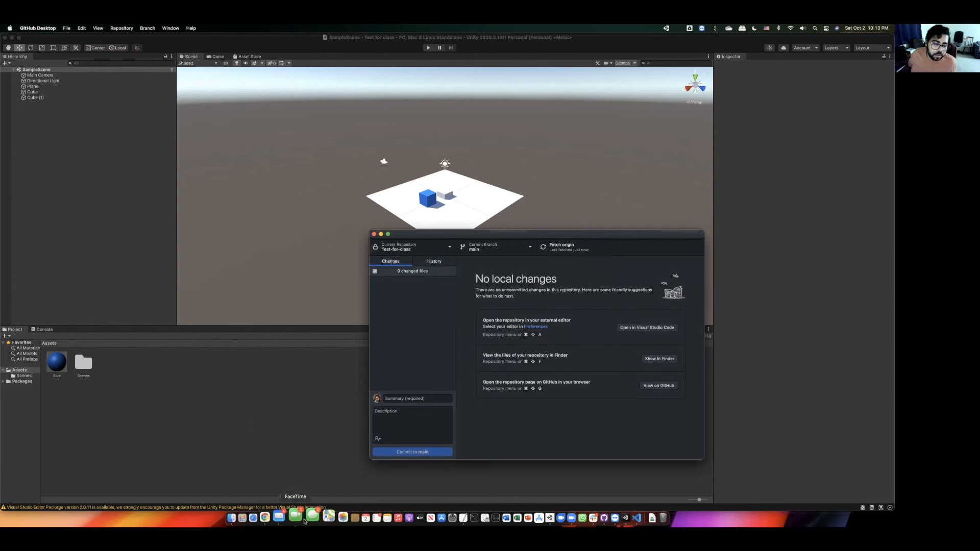
- Reload the Test-for-class page in Chrome to show the 'Merge branch iMac into main' commit
click(271, 517)
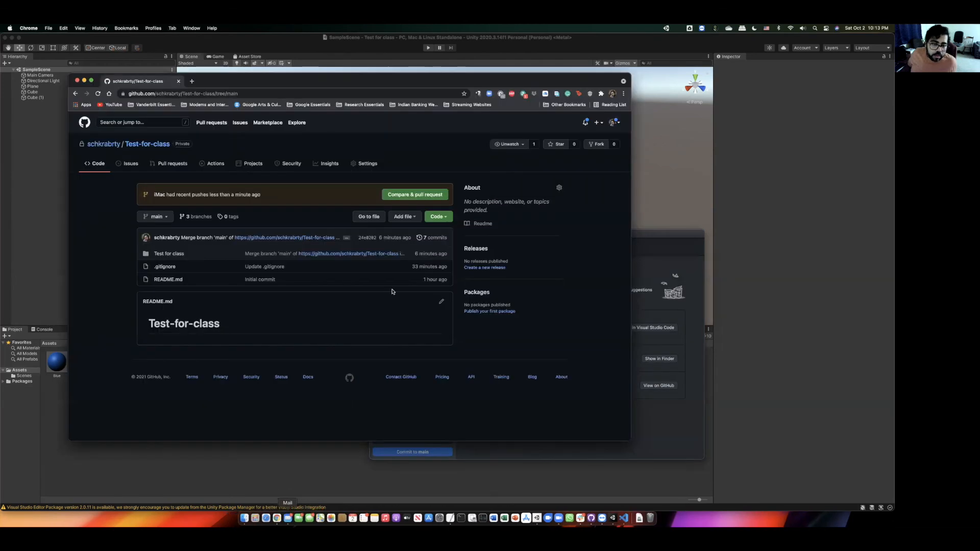
click(97, 93)
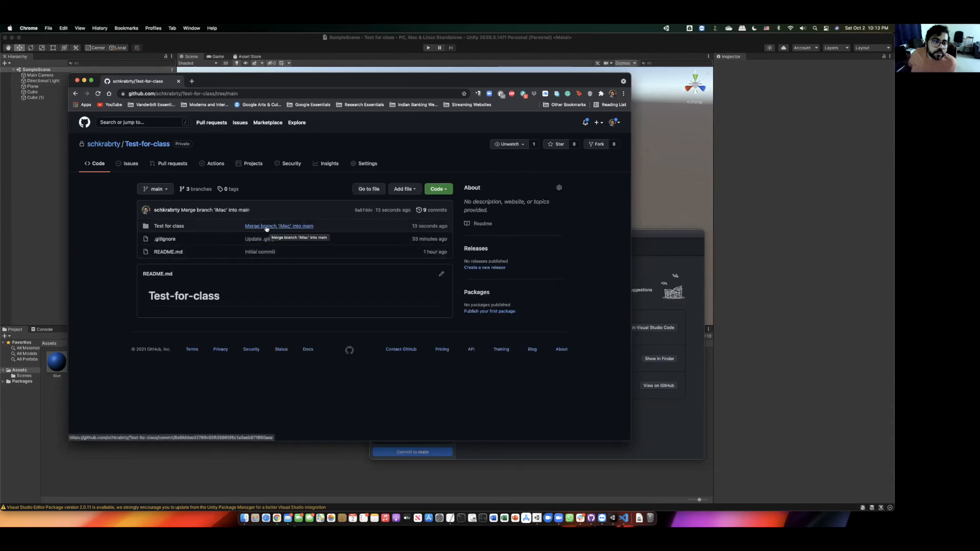
- Reload the merged SampleScene in Unity to show Cube and Cube (1), then return to GitHub Desktop
click(692, 189)
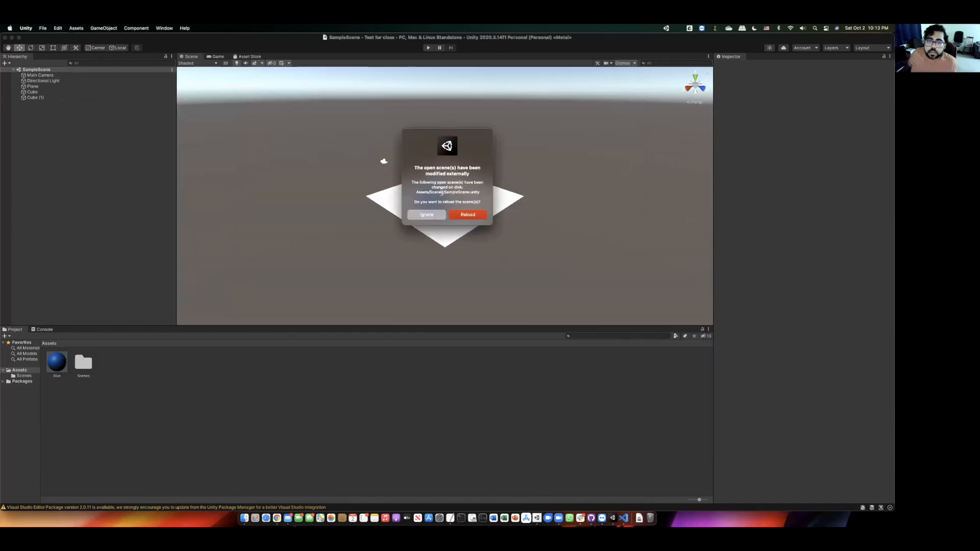
click(469, 214)
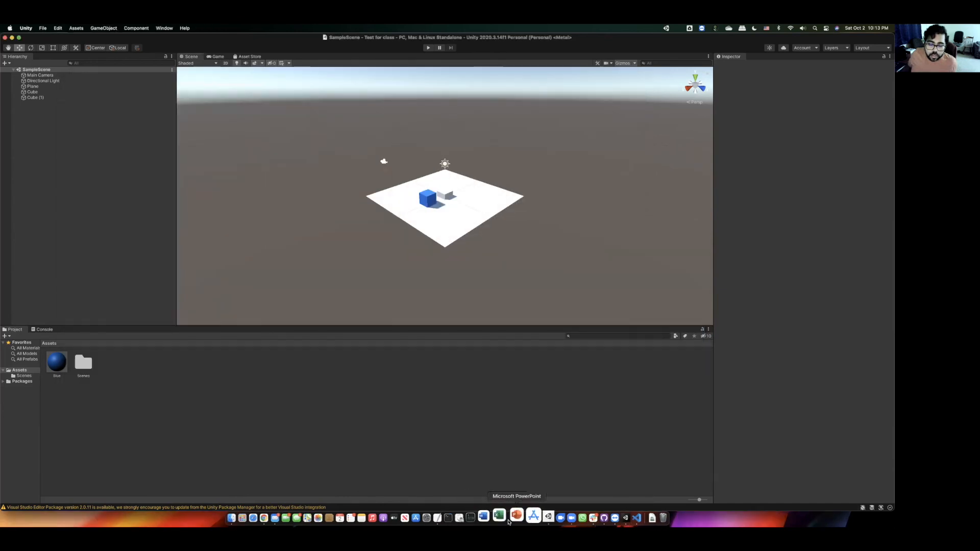
click(591, 515)
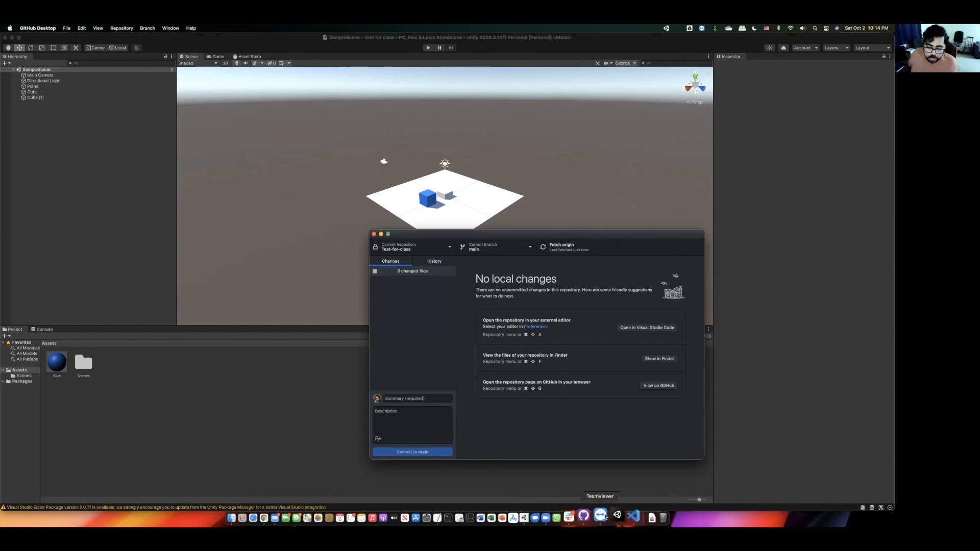
click(594, 516)
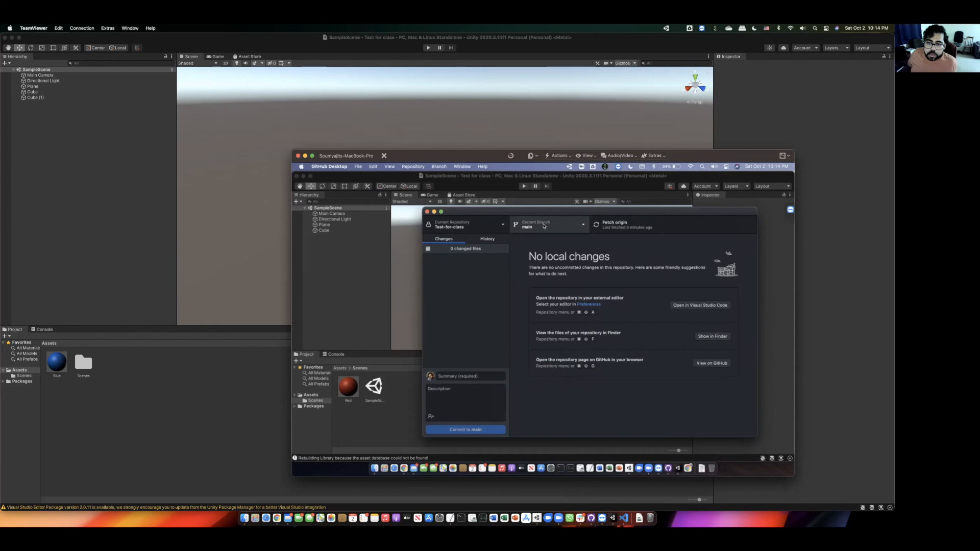
- On the remote MacBook Pro, fetch and pull the two main commits, then reload the Unity scene
click(632, 228)
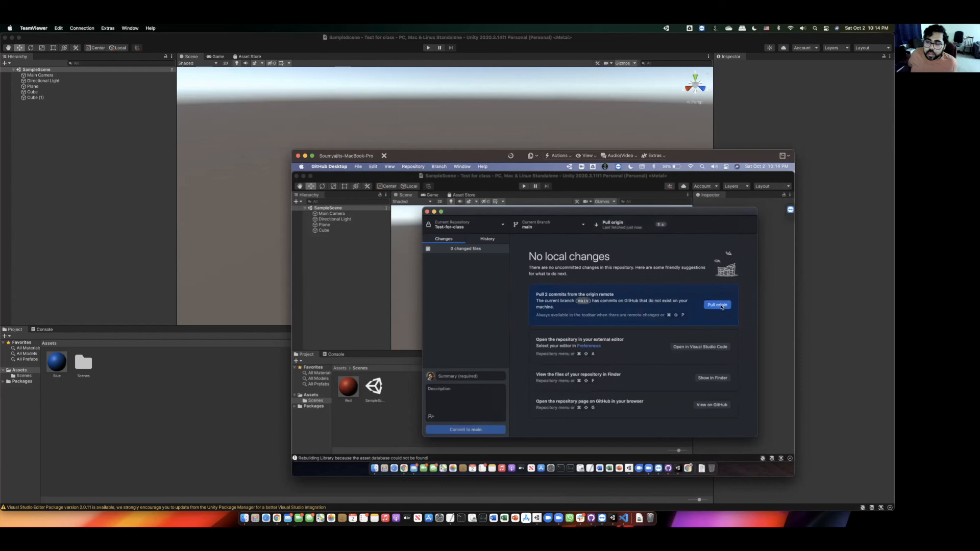
click(721, 306)
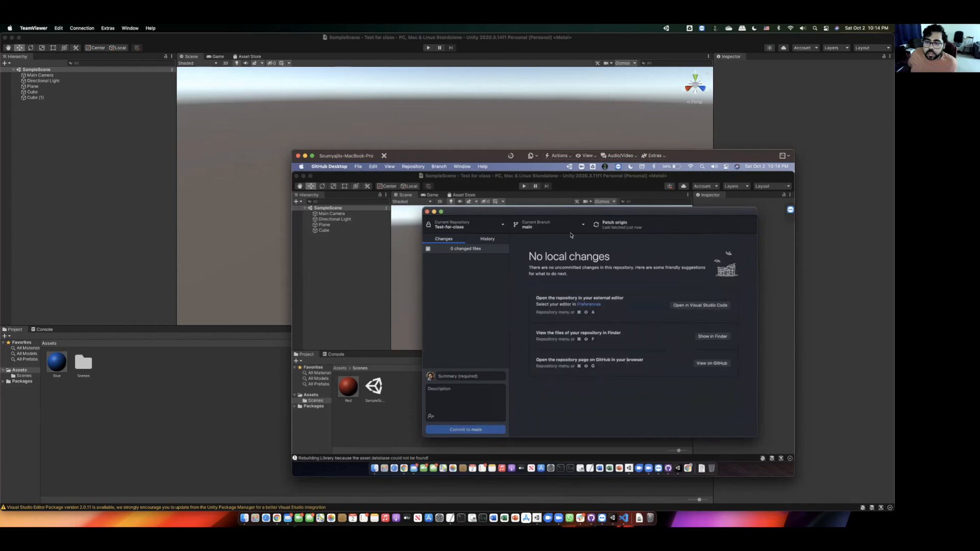
click(538, 176)
click(564, 307)
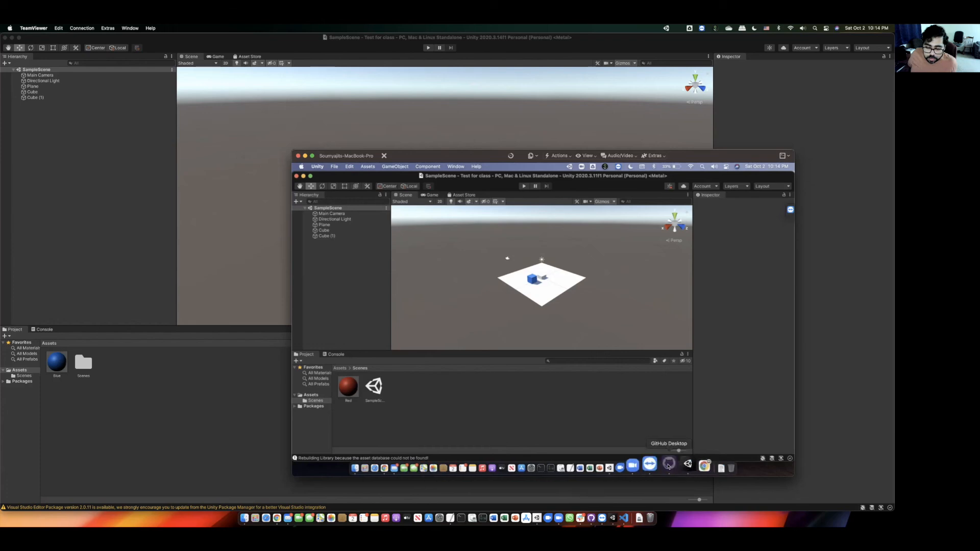
click(667, 460)
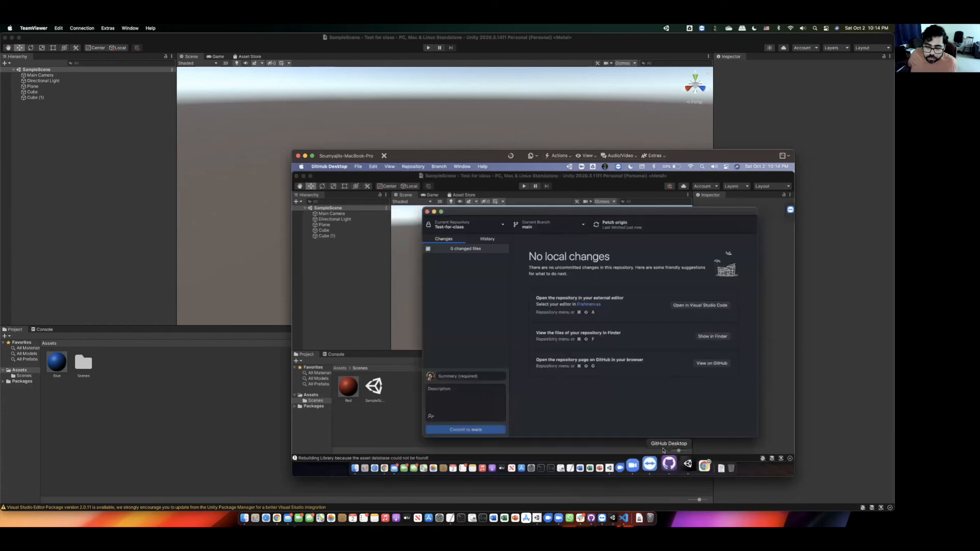
- Select MacBook-Pro to merge into main, close the up-to-date dialog, and fetch origin
click(571, 226)
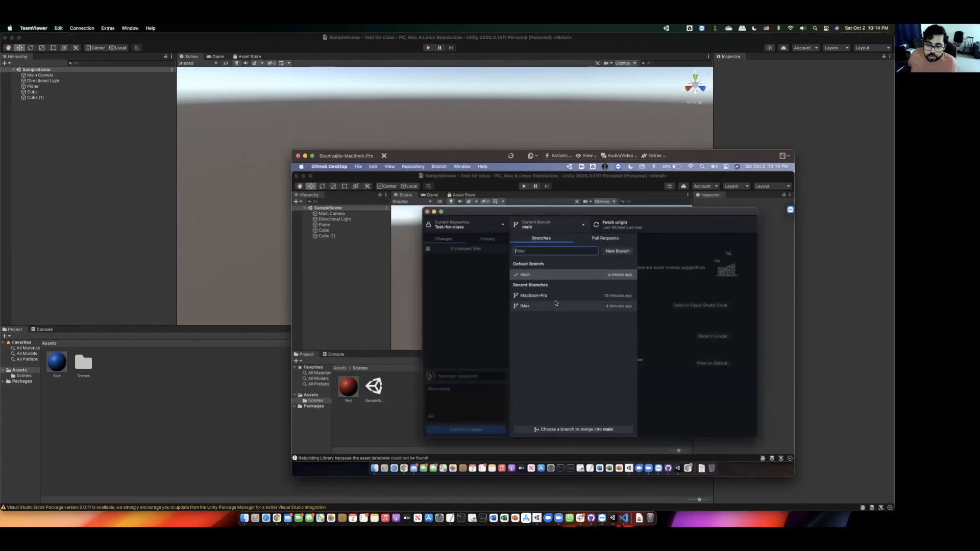
click(581, 430)
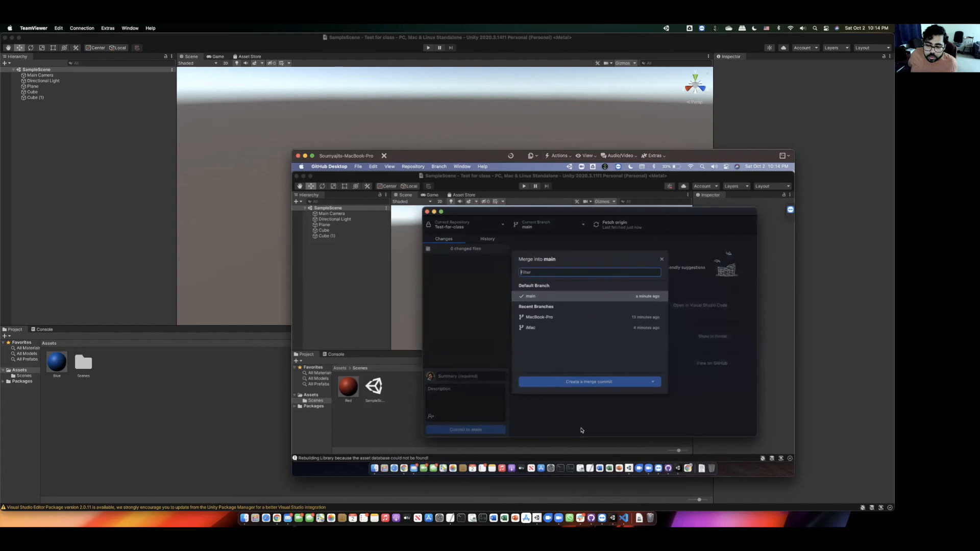
click(548, 316)
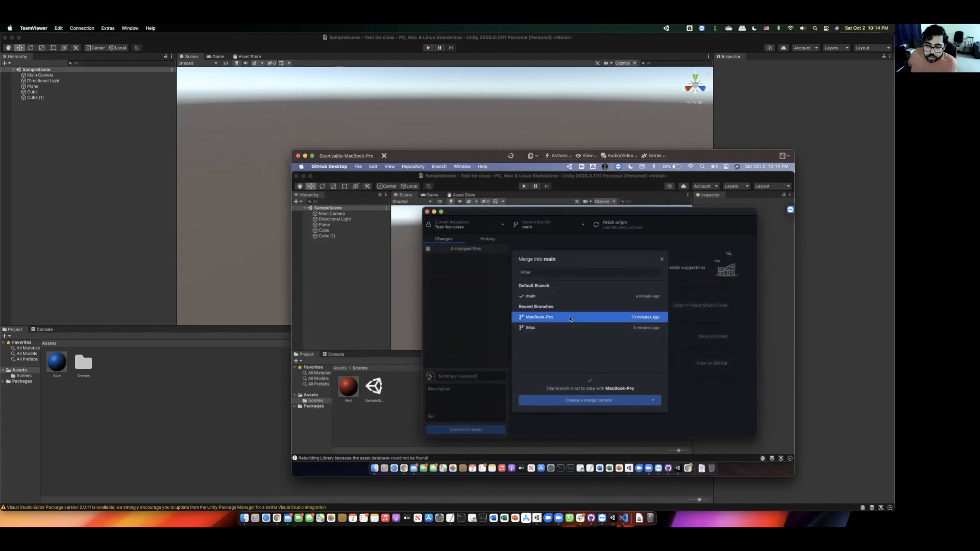
click(661, 261)
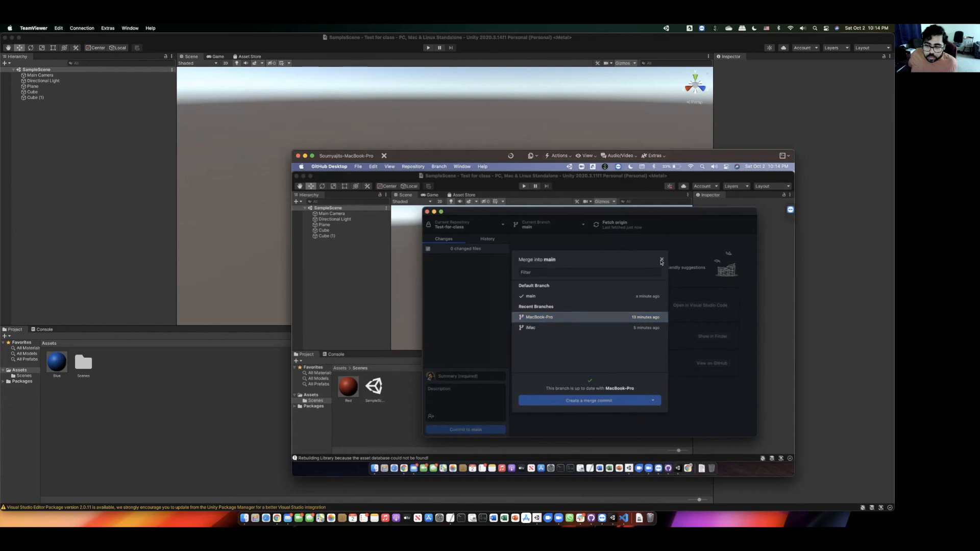
click(629, 229)
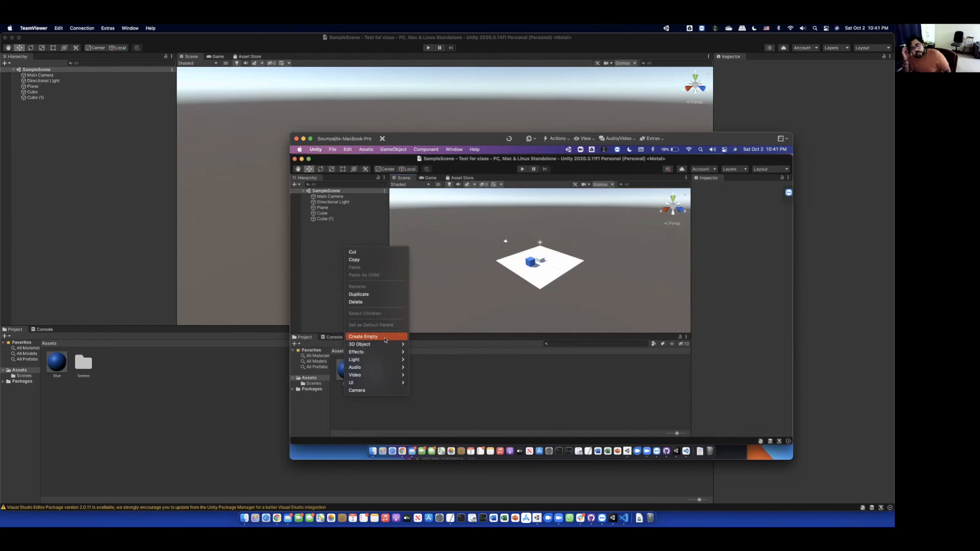
- Move the Red material out of Scenes into the Assets folder beside Blue
click(329, 289)
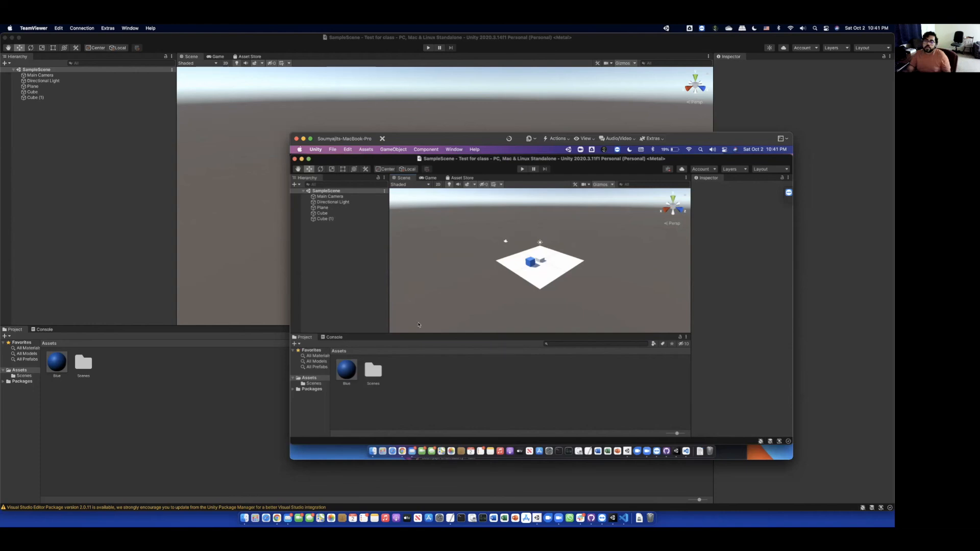
double_click(377, 372)
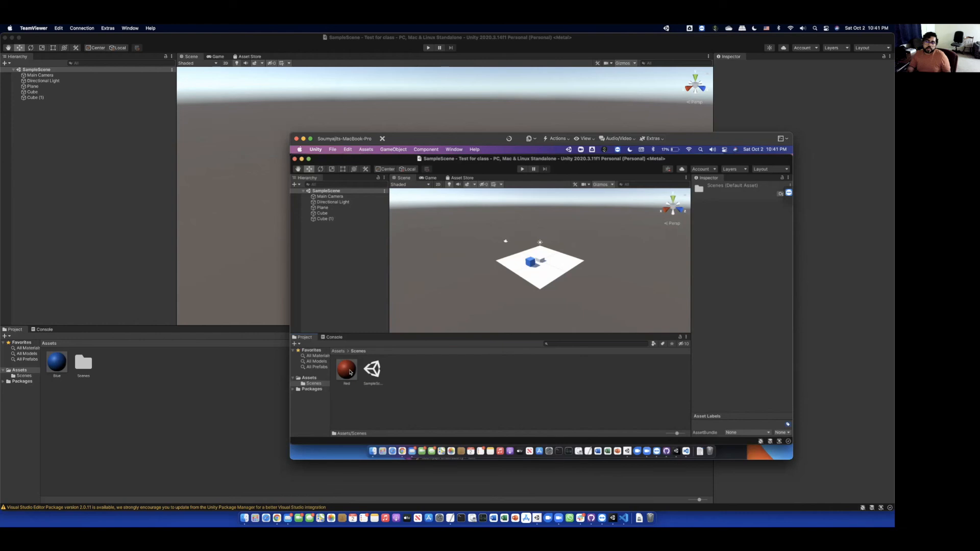
drag(350, 371, 327, 380)
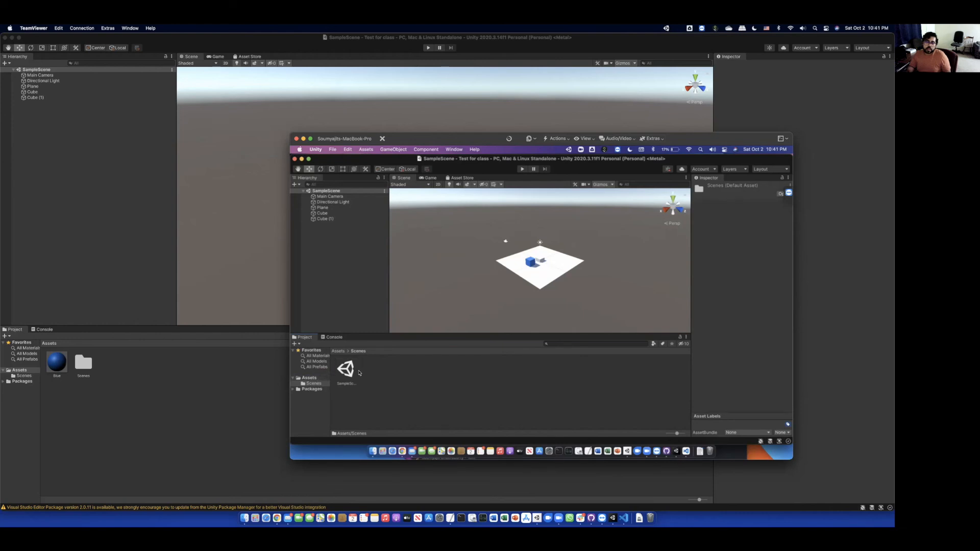
click(338, 351)
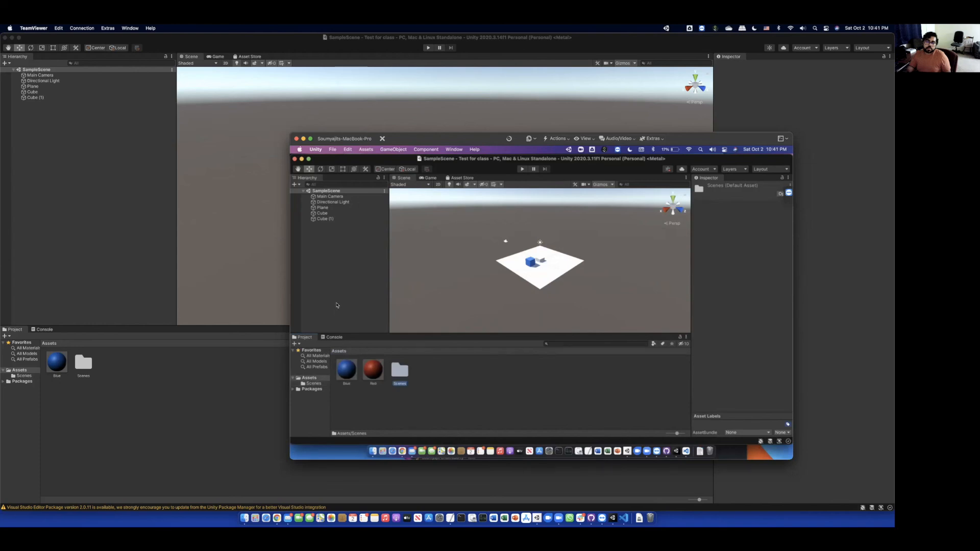
- Review the four changed files in GitHub Desktop's Changes list
click(666, 449)
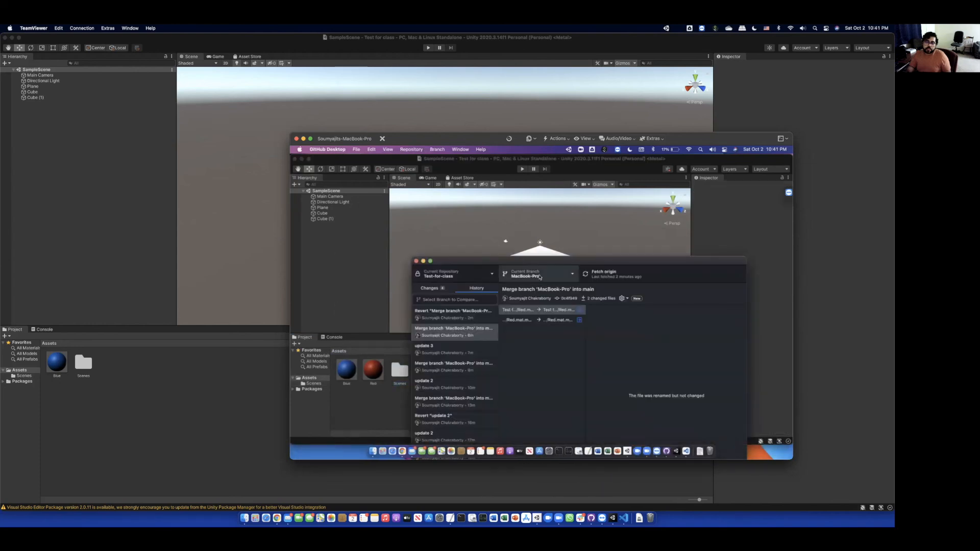
click(429, 288)
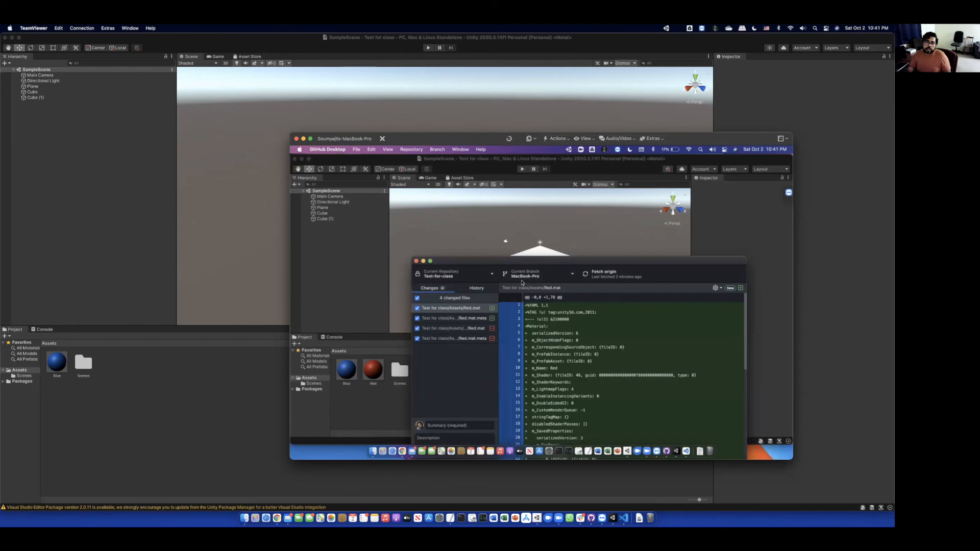
click(352, 242)
- Add a new cube to the scene at Position X -2, Y 0.5
right_click(328, 231)
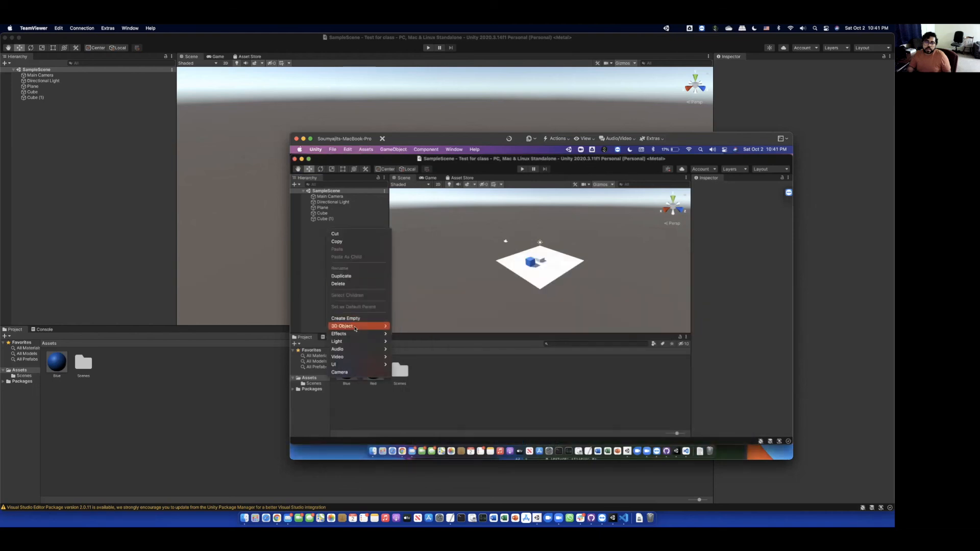
mouse_move(358, 326)
click(406, 327)
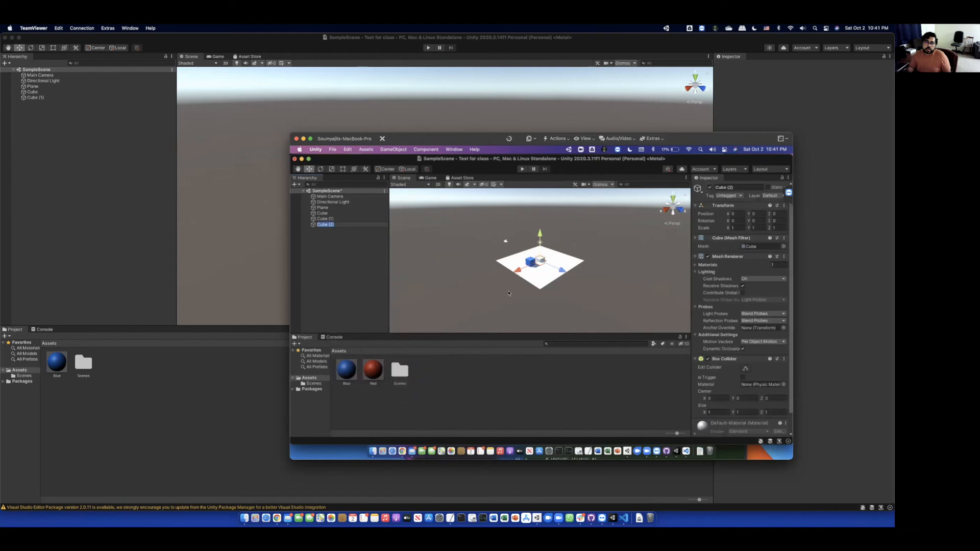
click(742, 214)
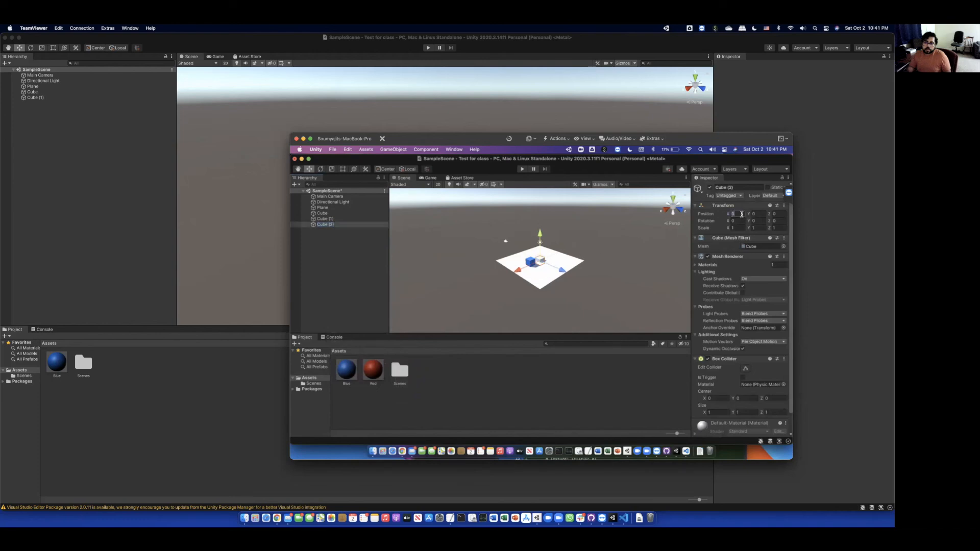
text(-2)
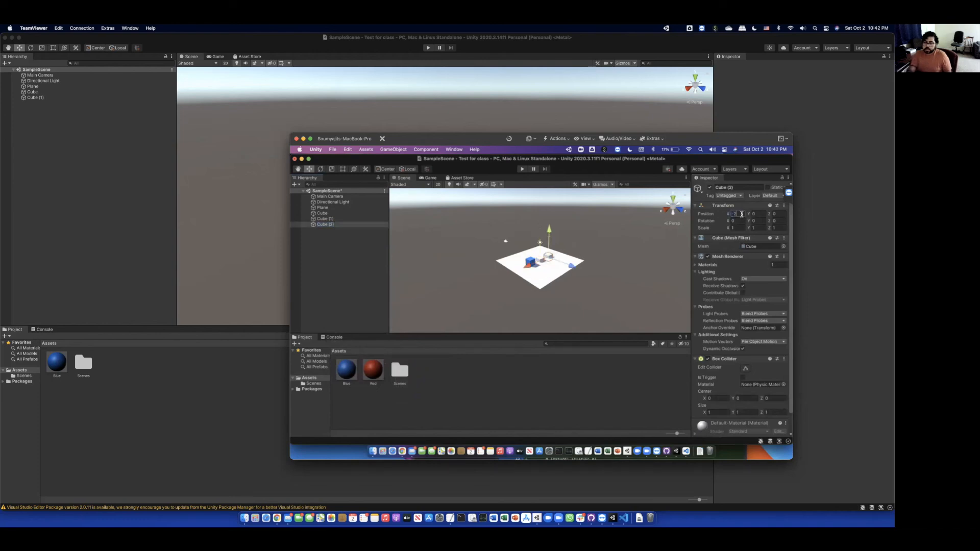
key(Tab)
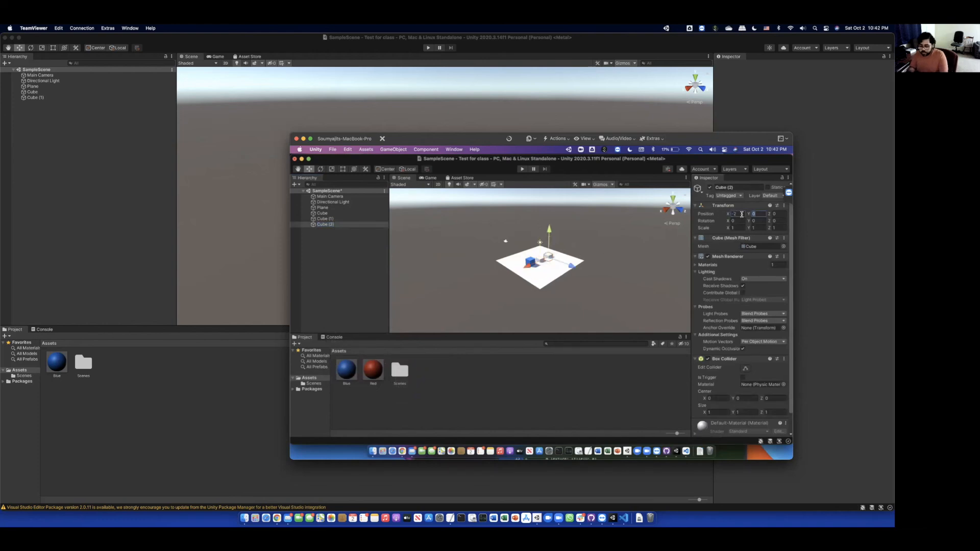
text(0.5)
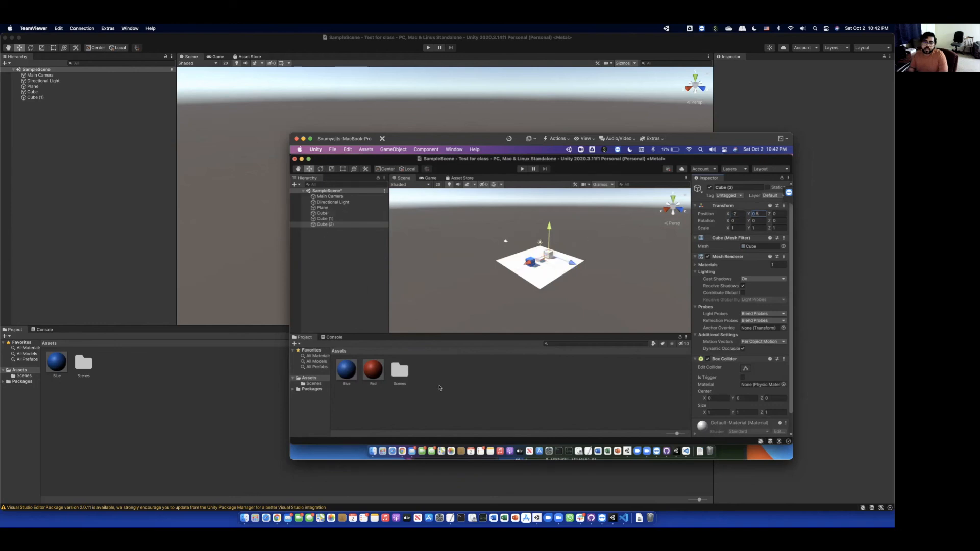
- Apply the Red material to the new cube and save the scene
drag(376, 374, 557, 276)
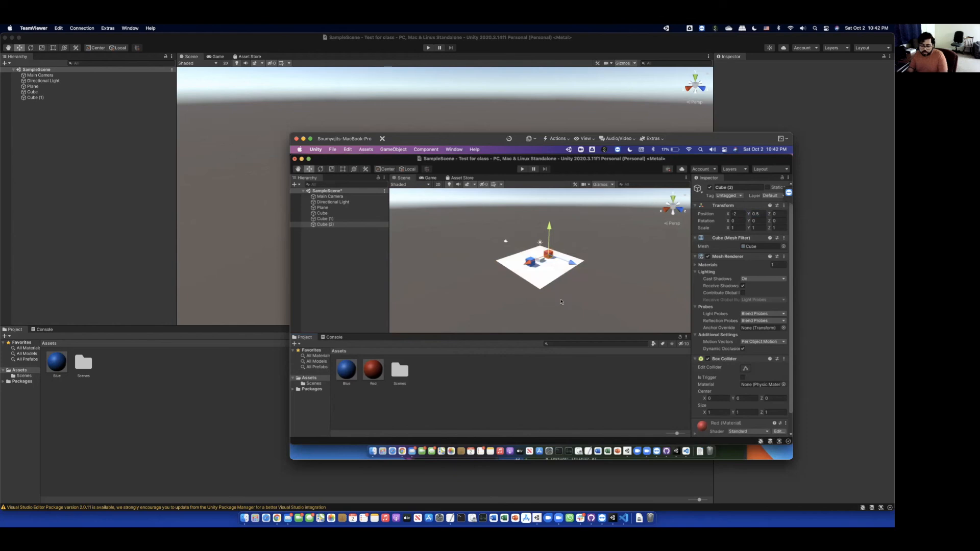
key(super+s)
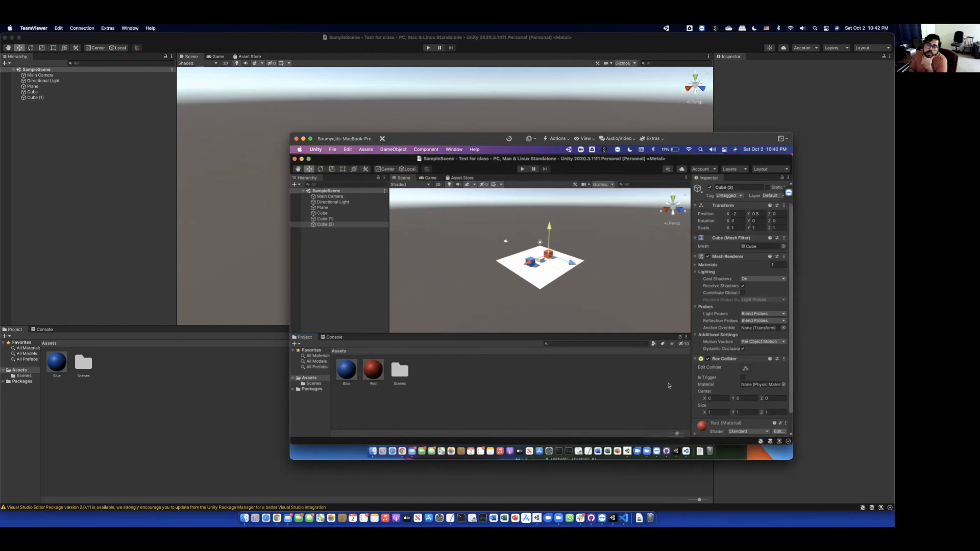
click(666, 451)
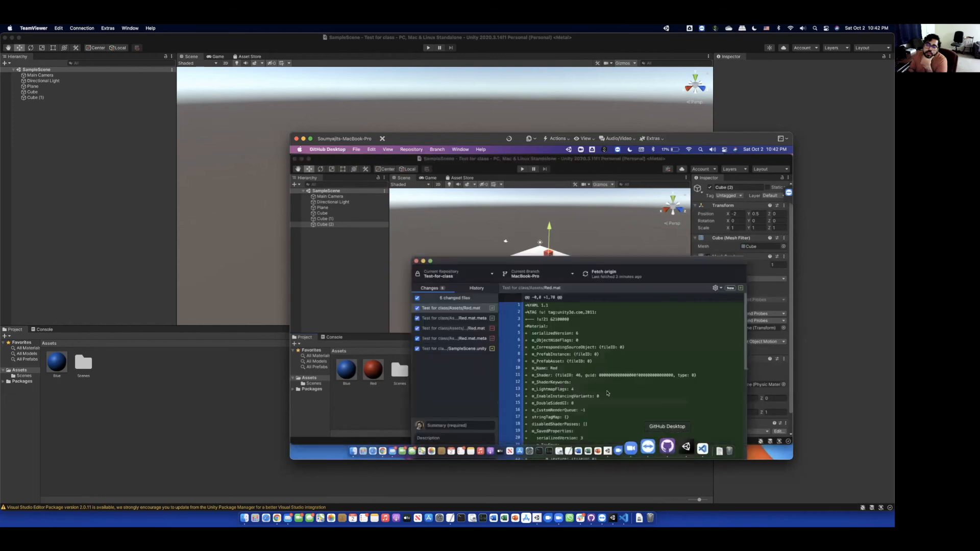
- Commit the six changes to MacBook-Pro with an 'update' summary and push to origin
drag(554, 261, 566, 303)
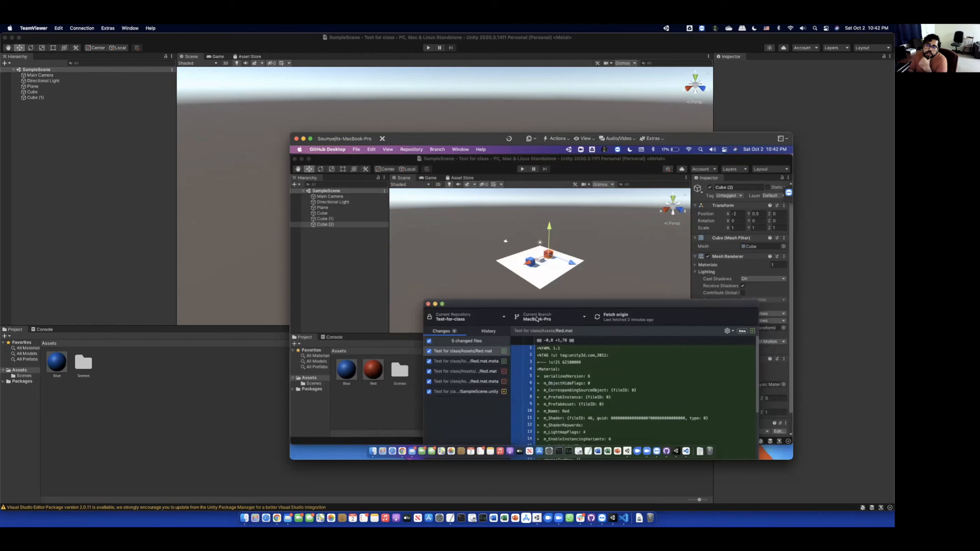
drag(544, 305, 538, 191)
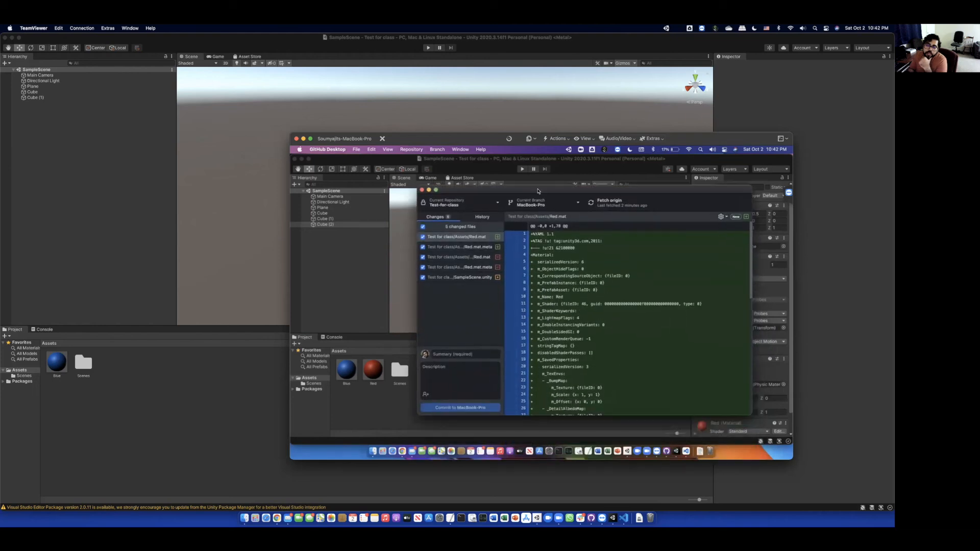
click(485, 353)
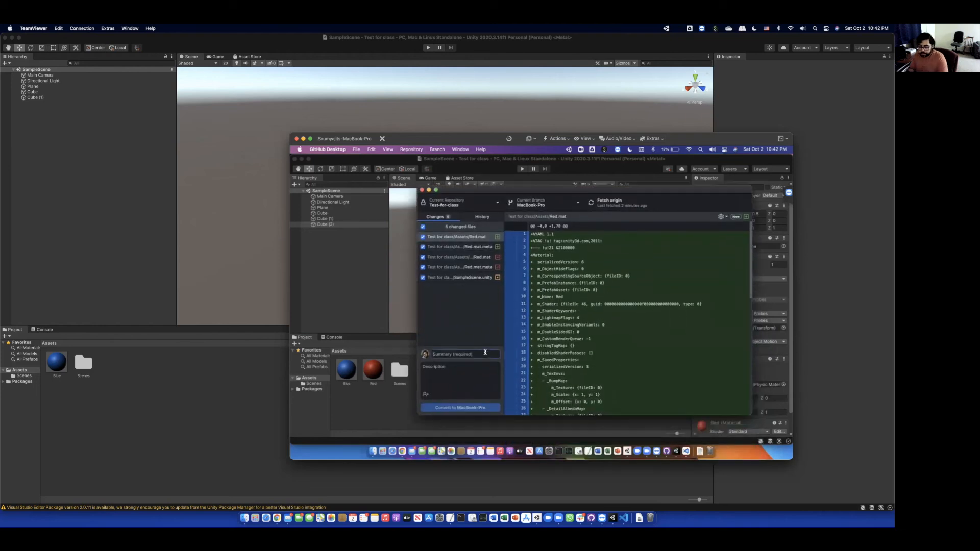
text(update 4)
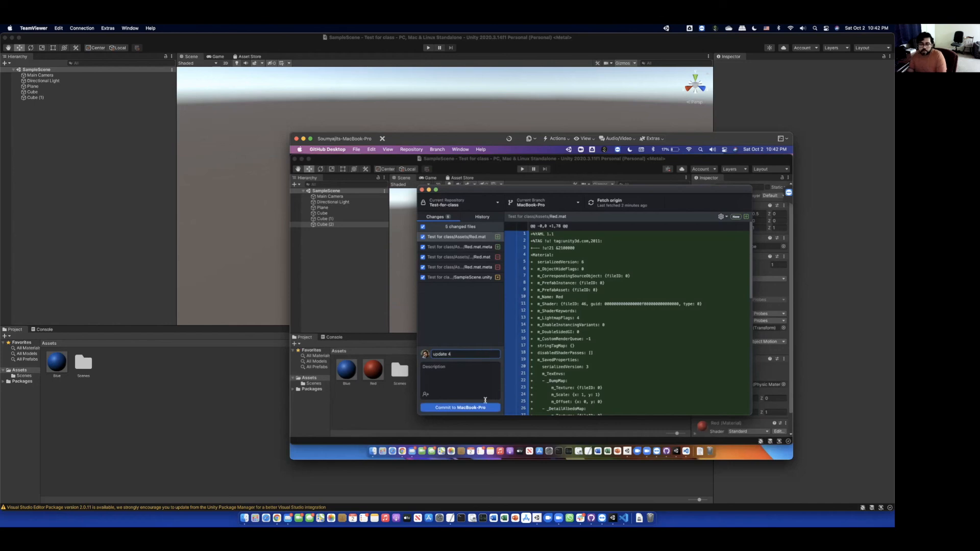
click(484, 407)
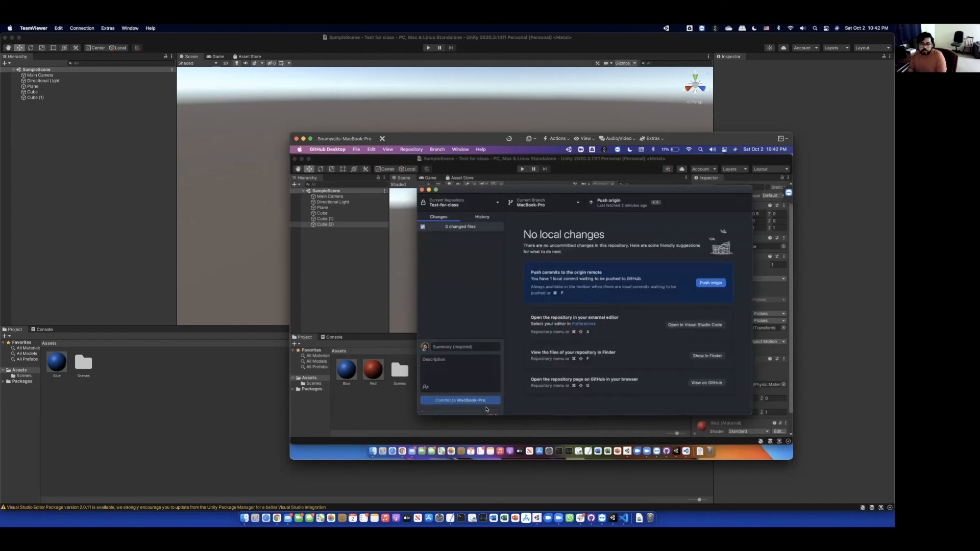
click(718, 285)
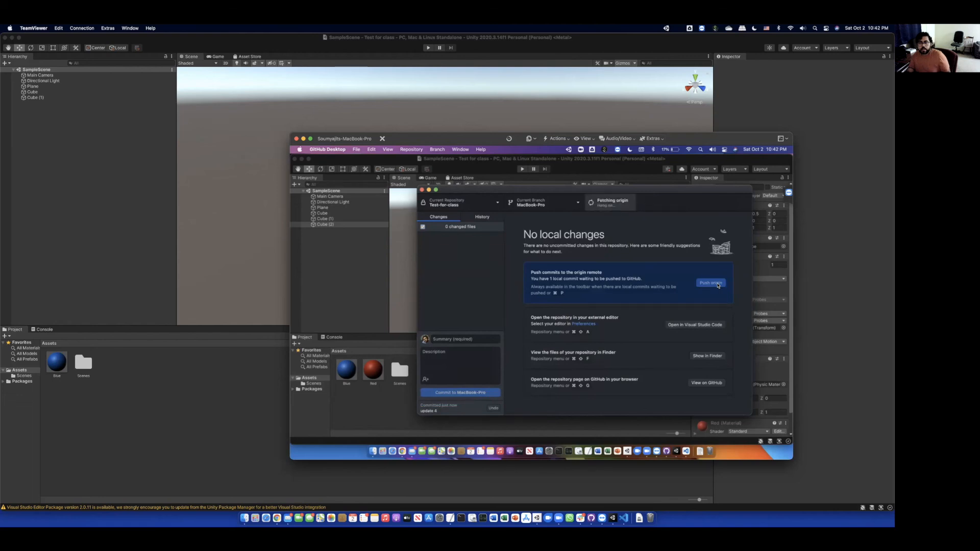
click(558, 208)
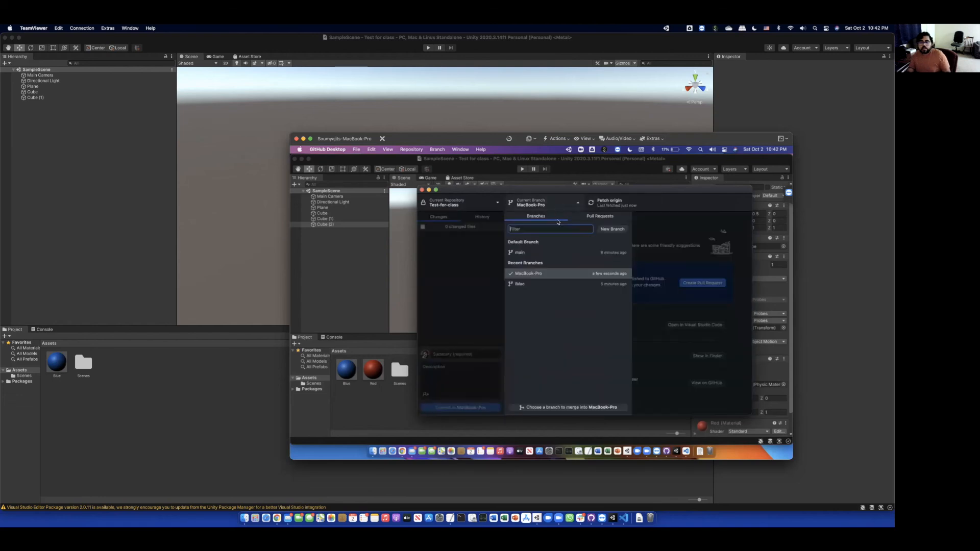
- Switch to main, merge MacBook-Pro into it with a merge commit, and push to origin
click(537, 251)
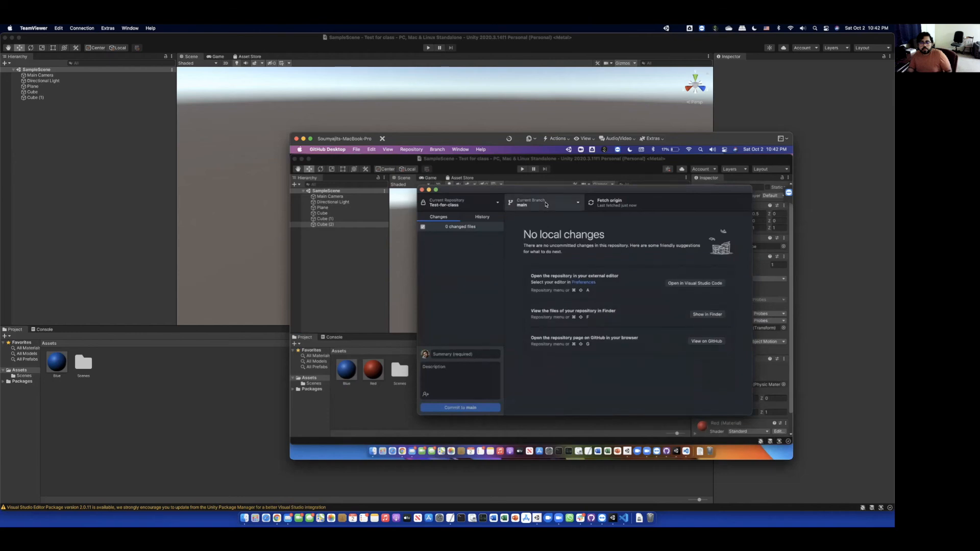
click(546, 205)
click(582, 407)
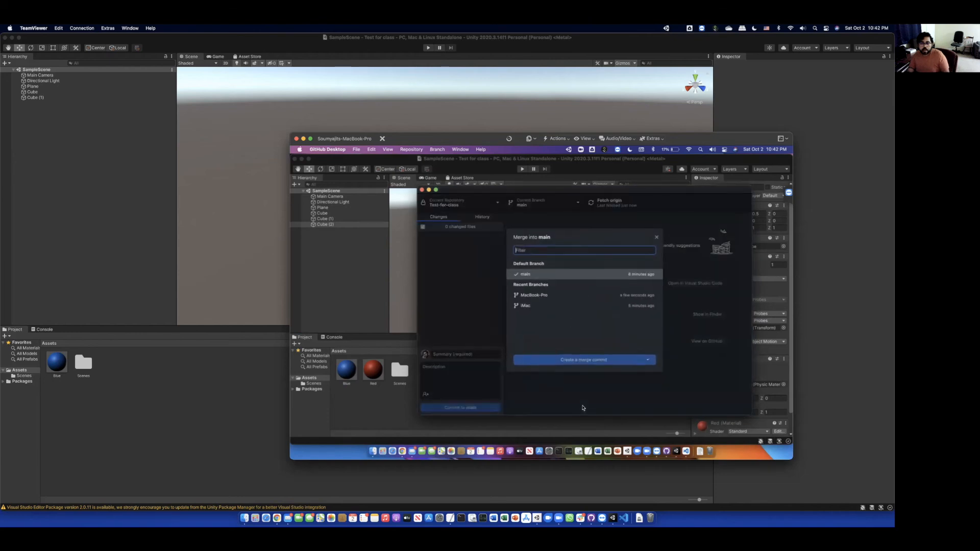
click(545, 299)
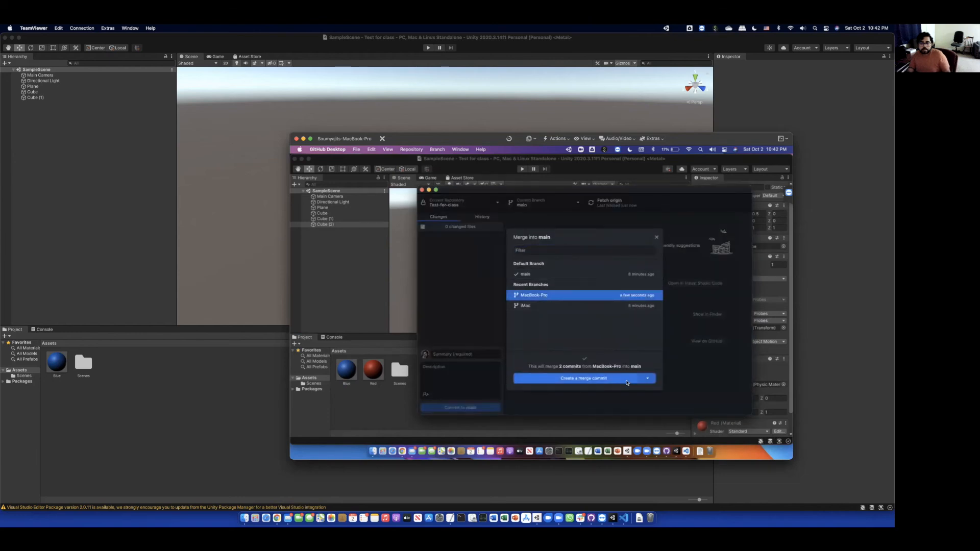
click(609, 382)
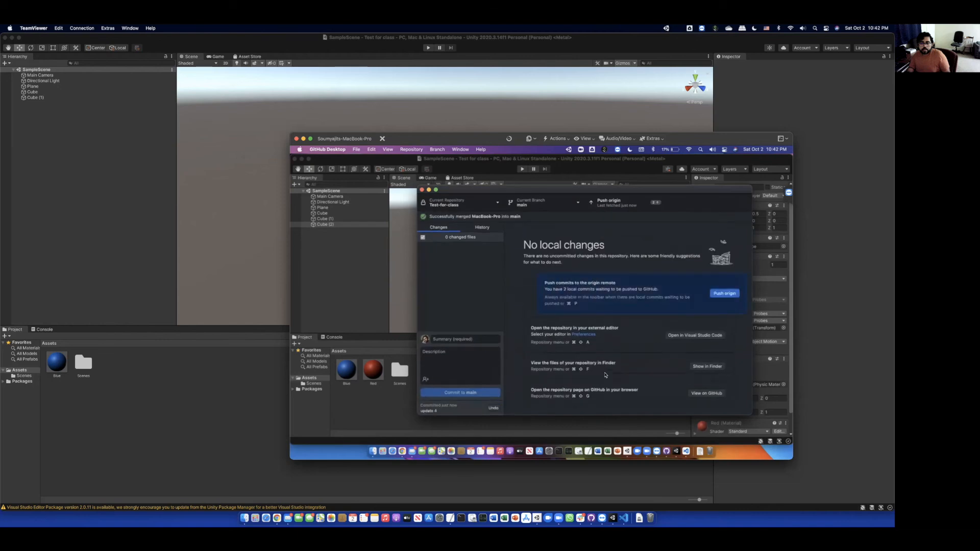
click(709, 294)
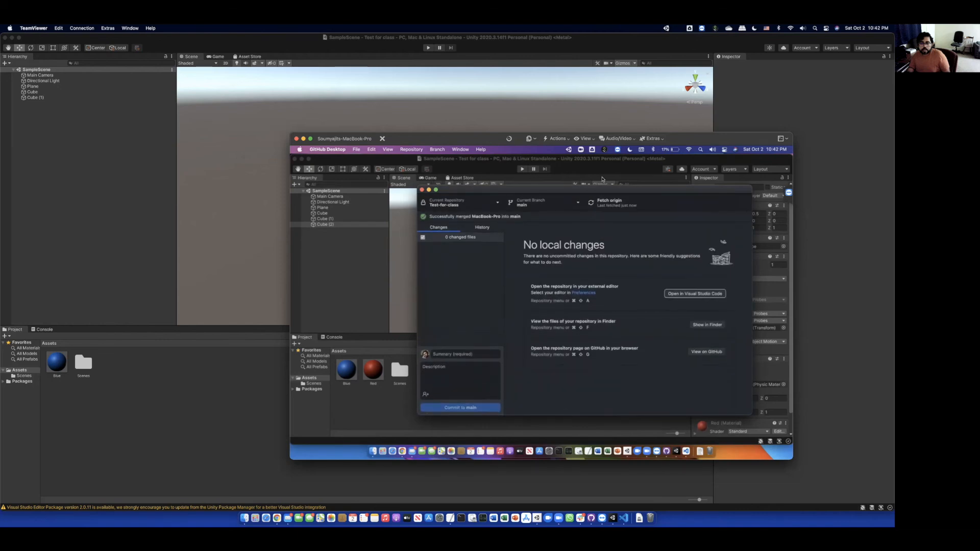
click(573, 160)
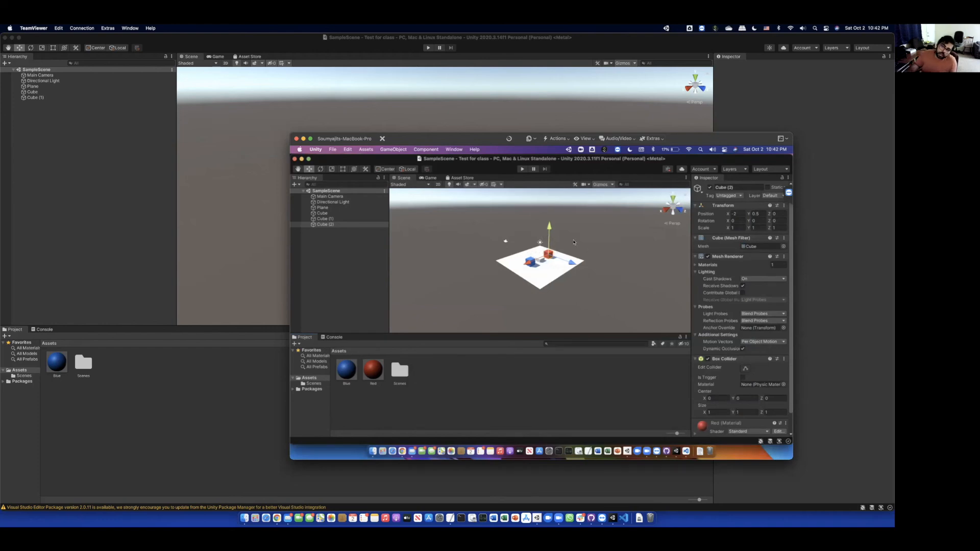
- Bring the iMac's local Unity editor, showing only the blue cube, to the front
click(526, 45)
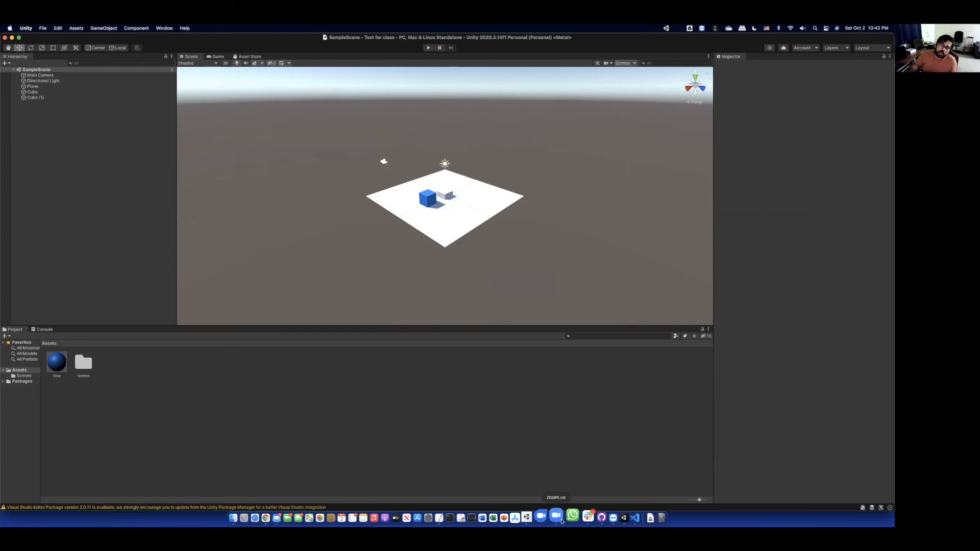
- Fetch and pull the 13 main commits on the iMac, then check the red Cube (2) in Unity
click(591, 518)
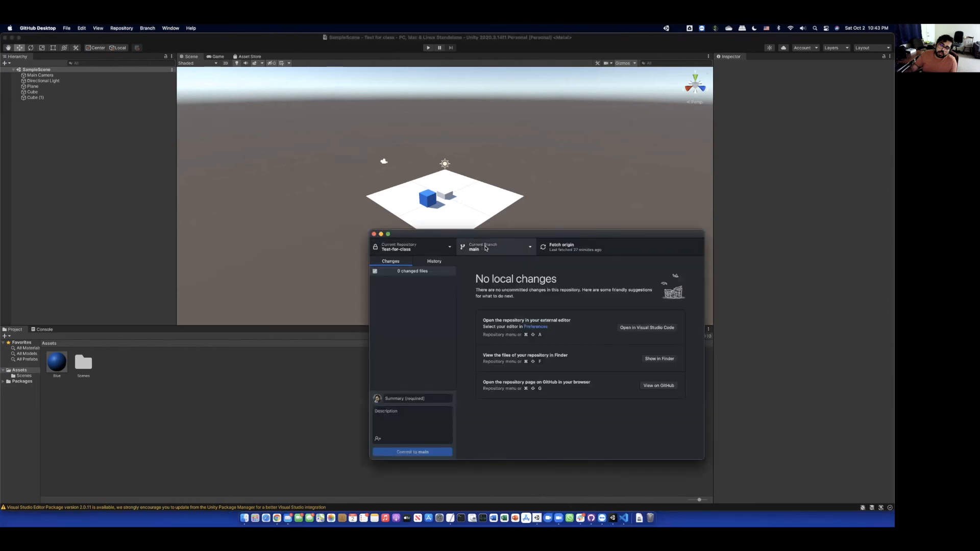
click(561, 248)
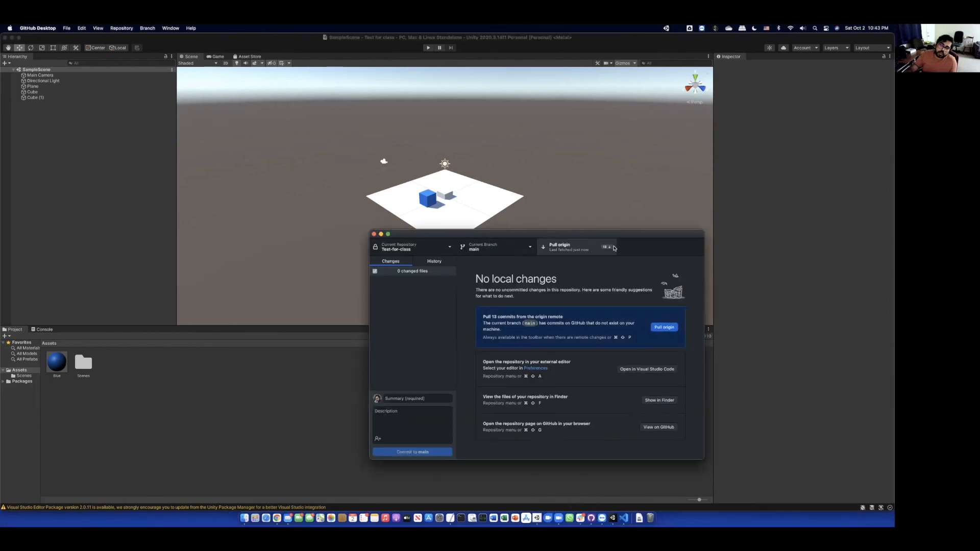
click(667, 329)
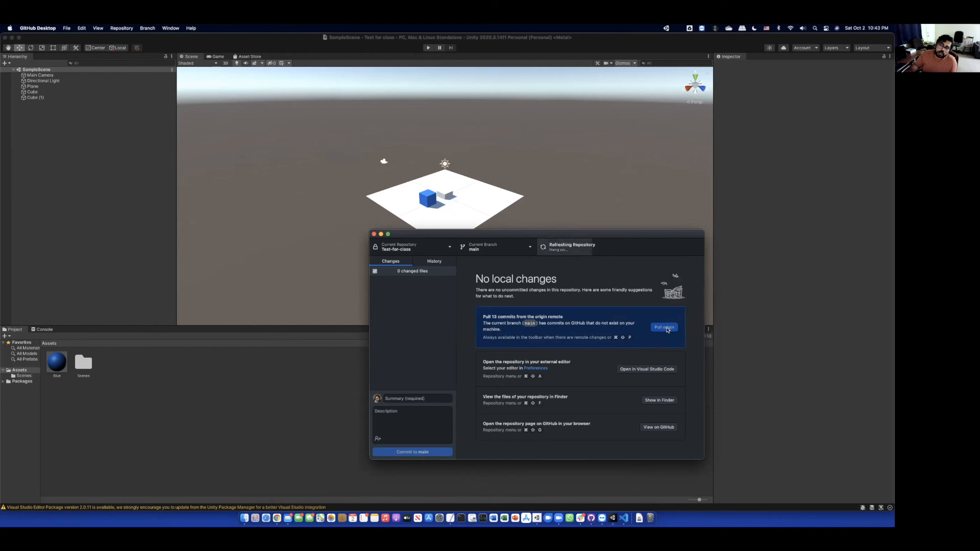
click(536, 53)
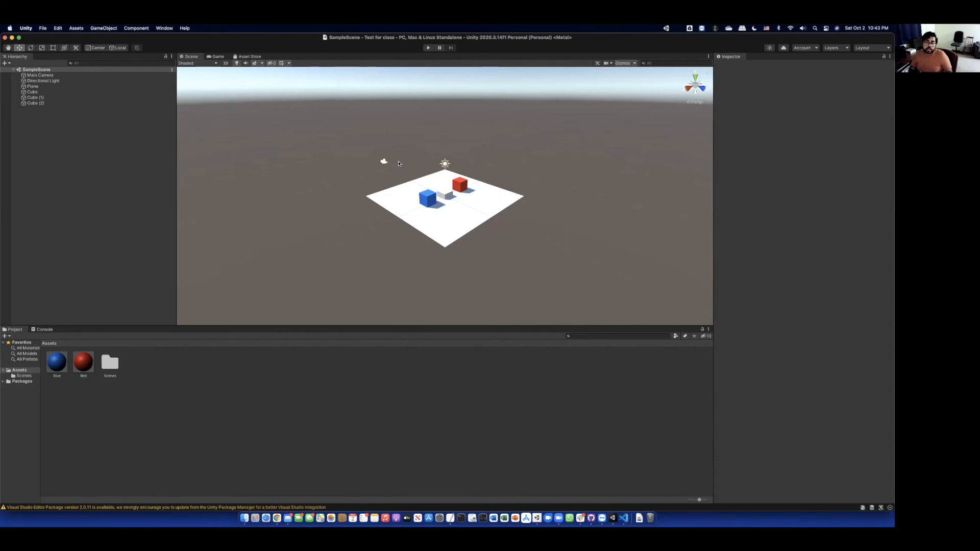
scroll(399, 163, down, 3)
scroll(453, 192, up, 4)
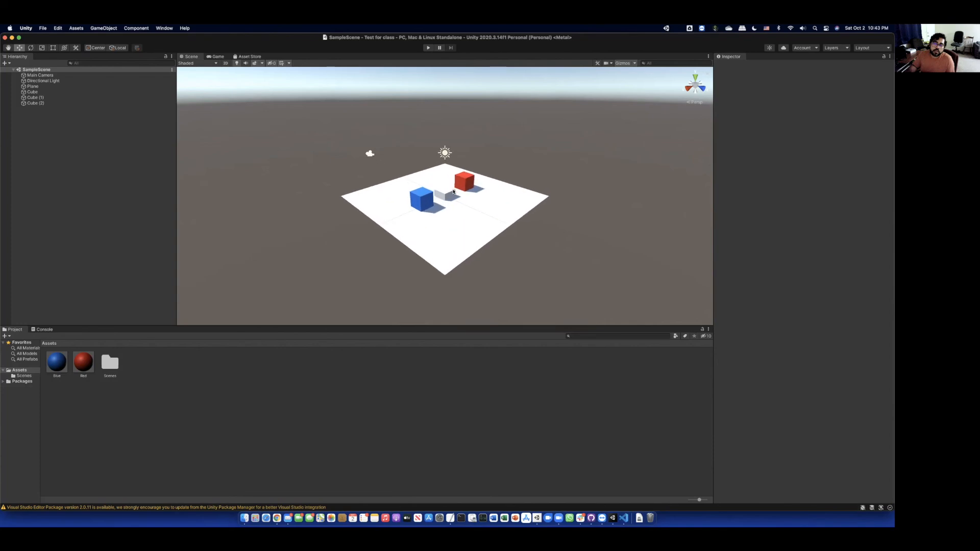